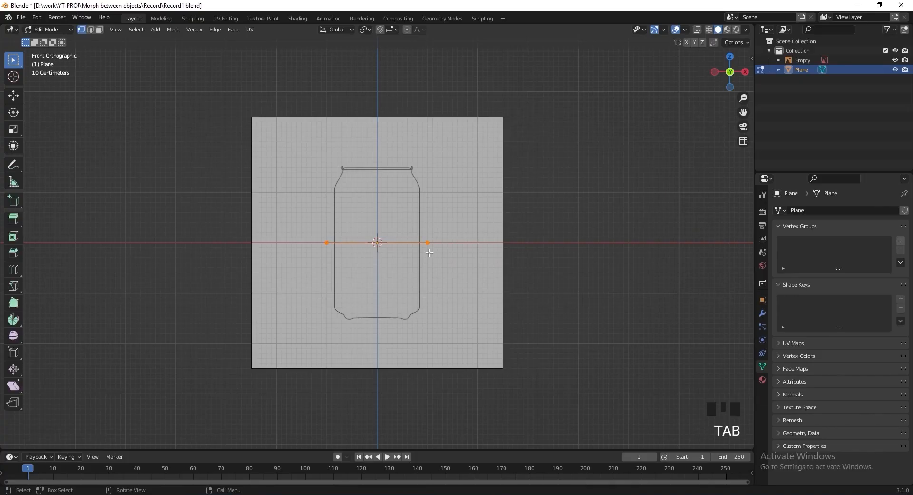
Step: Merge all the plane's vertices into a single vertex at the center
scroll(429, 245, up, 3)
shift+middle_drag(419, 245, 396, 247)
key(m)
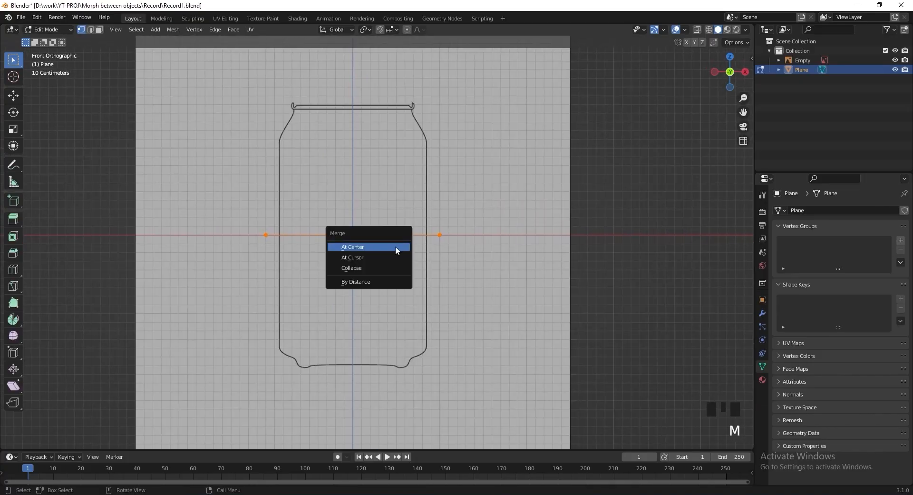
click(396, 246)
Step: Move the single vertex up along the Z axis onto the can lid's top line at the center axis
shift+middle_drag(392, 234, 389, 265)
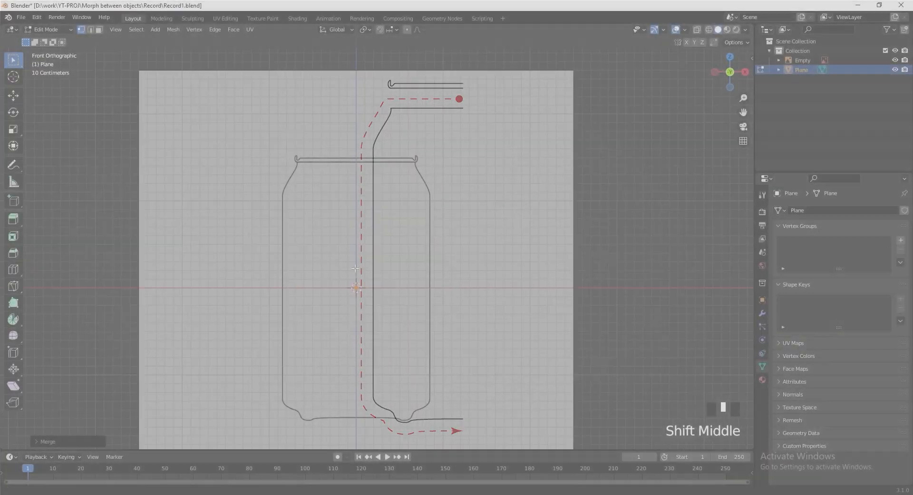
key(g)
scroll(362, 211, up, 4)
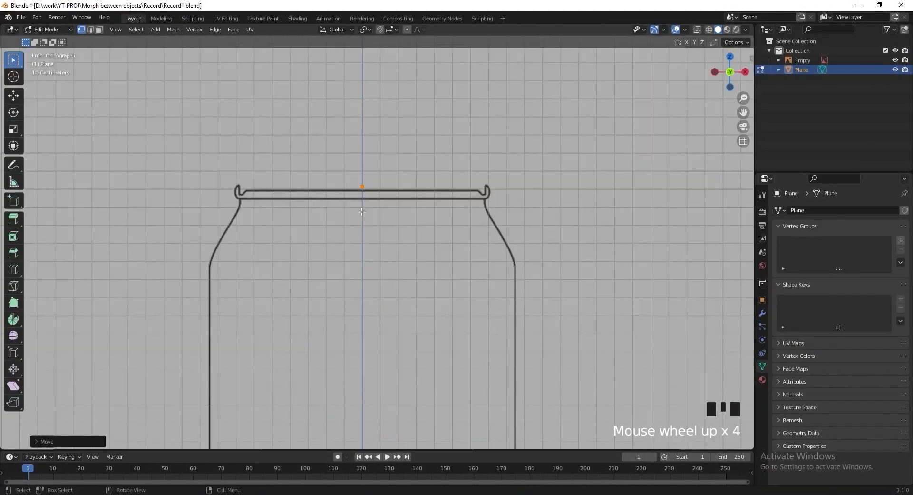
scroll(362, 211, up, 4)
shift+middle_drag(362, 211, 462, 294)
scroll(463, 267, up, 5)
shift+middle_drag(462, 256, 585, 230)
key(g)
key(z)
click(452, 265)
Step: Extrude vertices along the lid's top line to its left end, down the groove slope and along X across the groove floor
scroll(485, 243, down, 5)
key(e)
click(172, 229)
scroll(173, 228, up, 6)
shift+middle_drag(347, 179, 342, 263)
key(e)
click(283, 277)
key(e)
key(x)
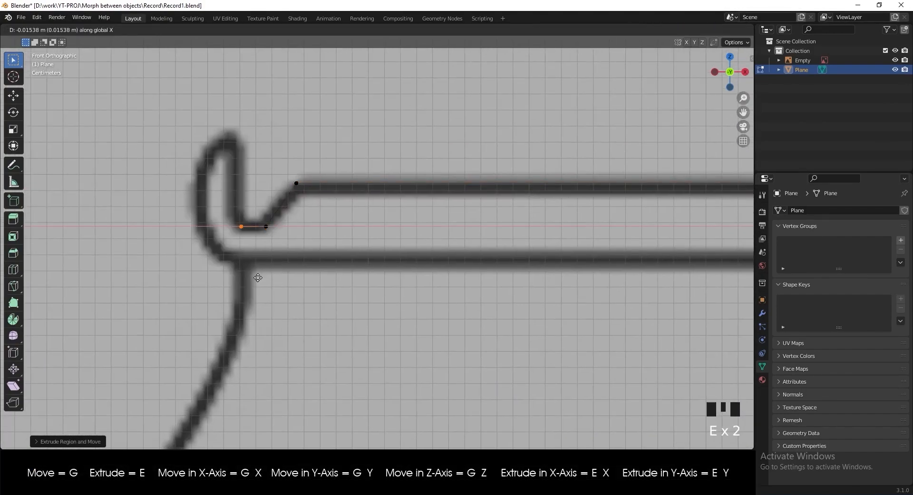
click(253, 277)
Step: Extrude vertices up the rim's inner wall along Z, over its tip and down the outer side to the lower lid line
key(e)
key(z)
click(240, 131)
key(e)
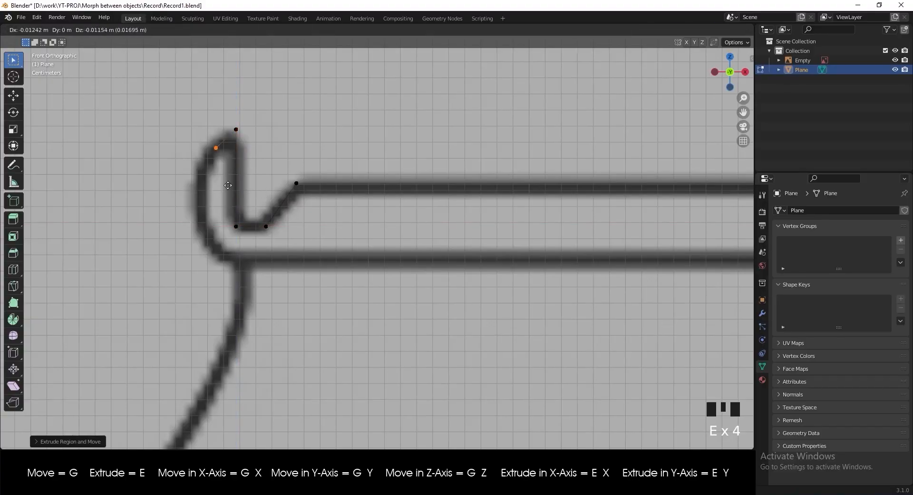
click(210, 205)
key(e)
click(210, 258)
key(e)
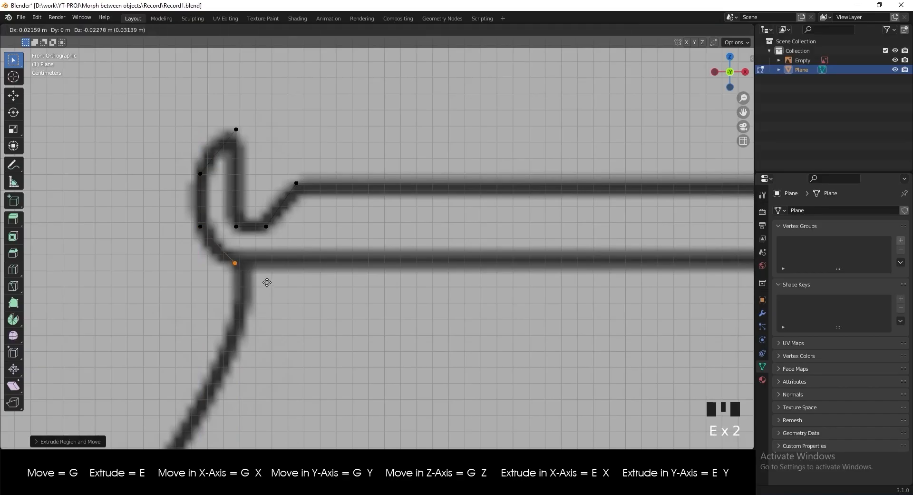
click(268, 276)
Step: Extrude the last vertex along X on the lower lid line and set its X position to 0 m
scroll(295, 275, down, 3)
shift+middle_drag(351, 273, 254, 241)
key(e)
key(x)
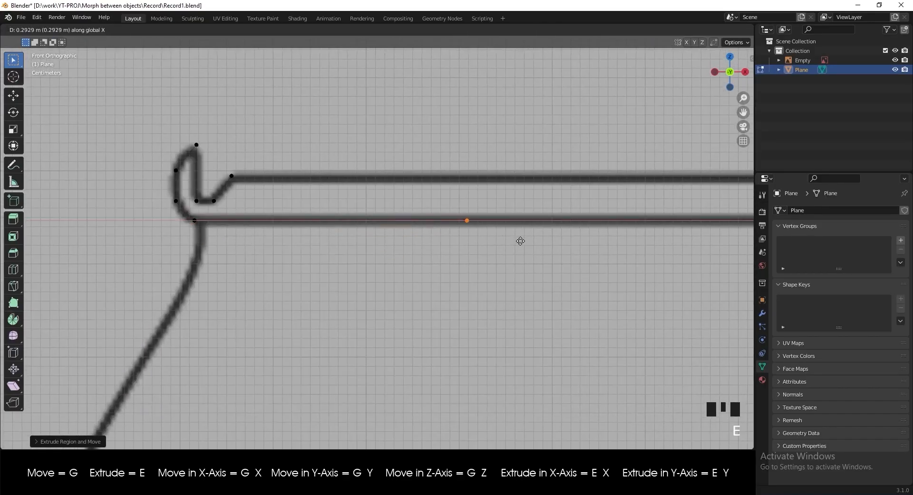
click(543, 245)
scroll(505, 228, down, 3)
scroll(493, 222, up, 2)
shift+middle_drag(317, 212, 358, 241)
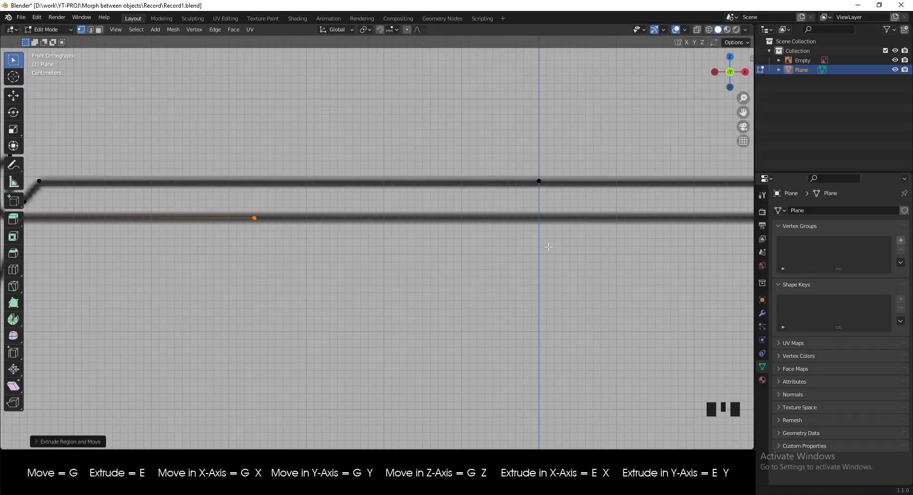
key(n)
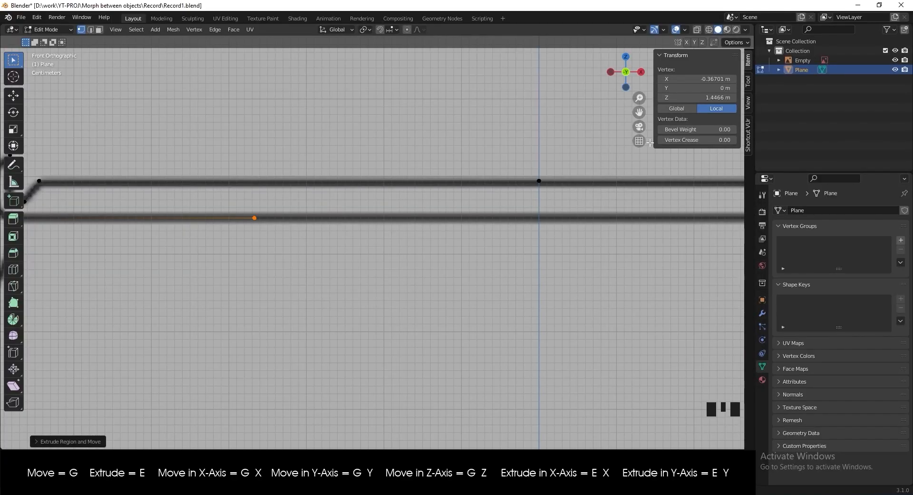
click(687, 79)
text(0)
key(Return)
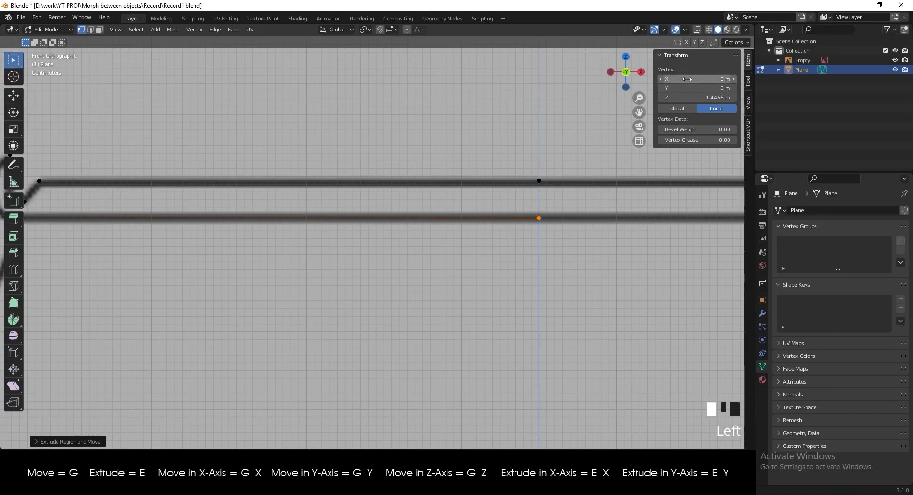
Step: Select the rim vertices and vertex-bevel them by about 0.006 m to round the corners
shift+middle_drag(416, 191, 365, 187)
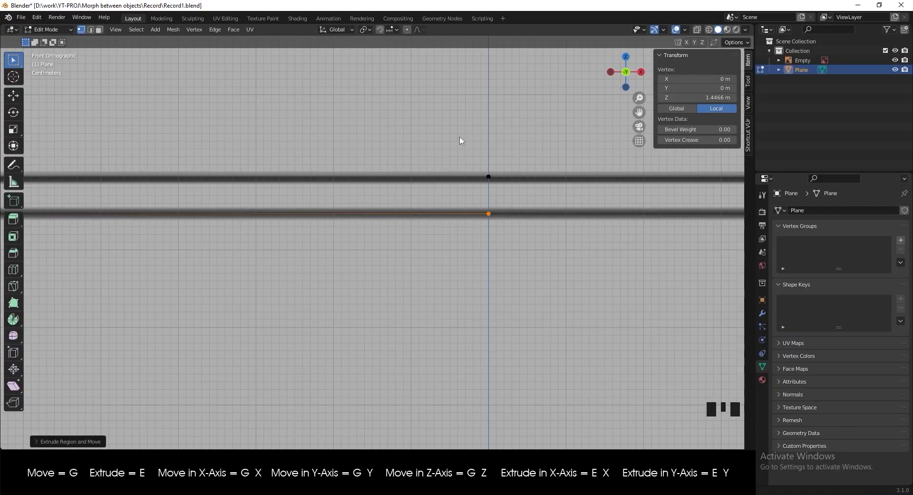
scroll(467, 231, down, 4)
scroll(306, 230, up, 2)
shift+middle_drag(306, 231, 373, 212)
shift+scroll(329, 241, up, 2)
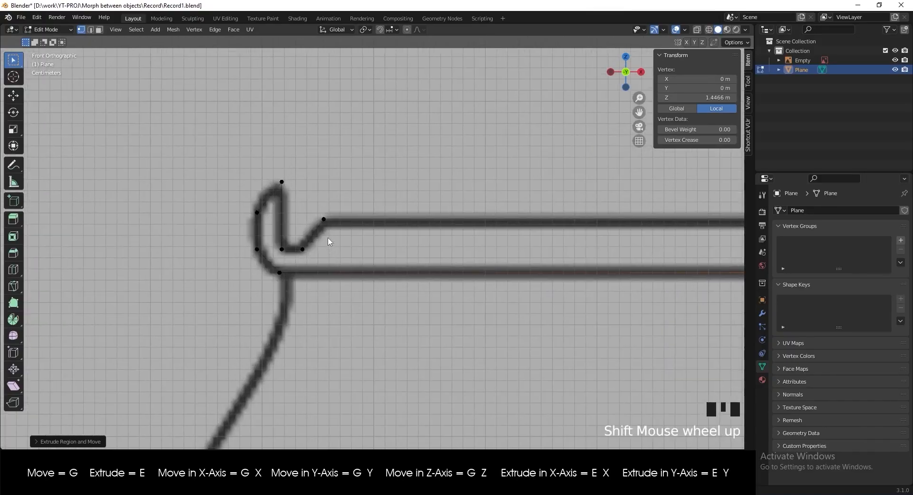
scroll(283, 173, up, 1)
drag(198, 143, 371, 341)
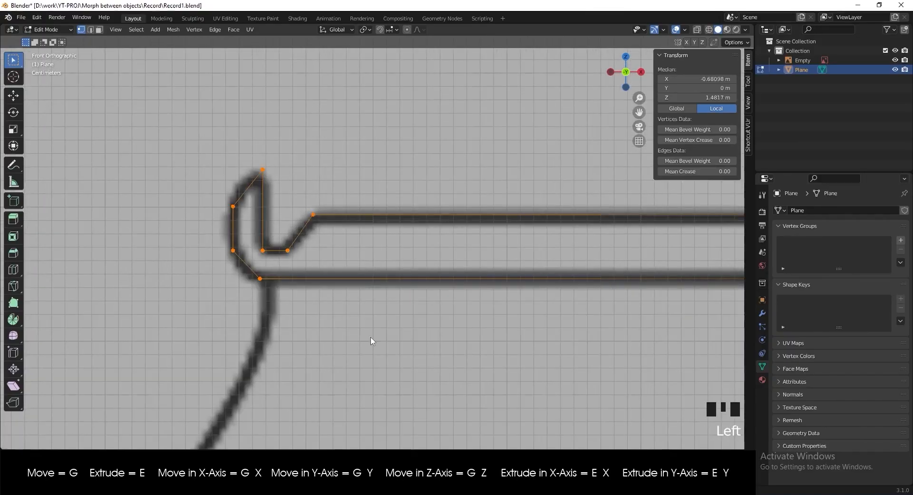
key(ctrl+shift+b)
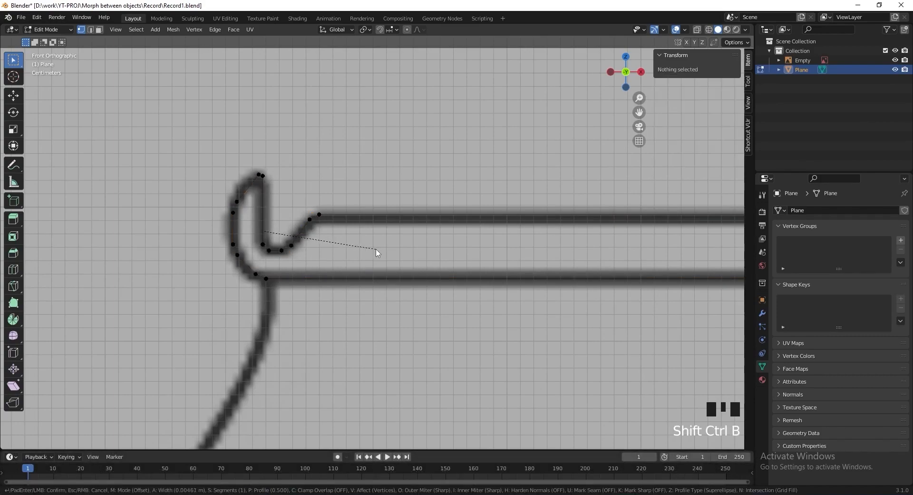
click(379, 250)
Step: Set the rim bevel to 4 segments
scroll(369, 275, up, 2)
shift+middle_drag(369, 274, 399, 275)
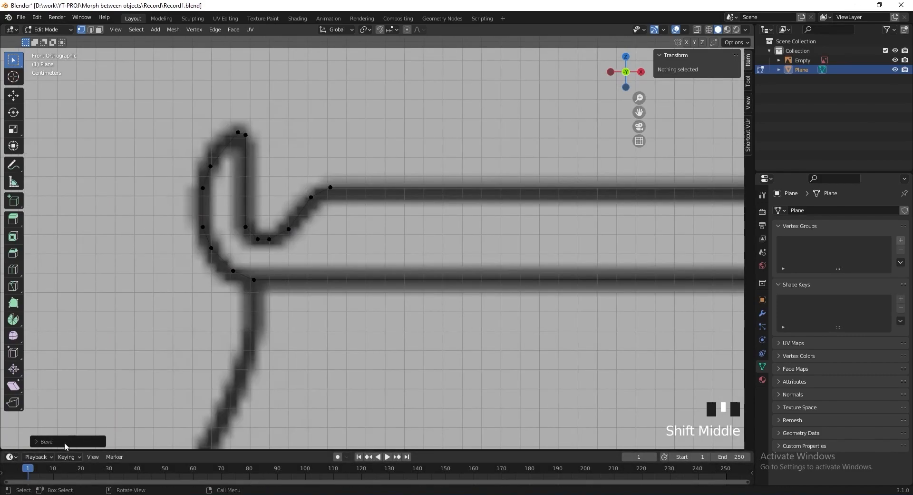
click(64, 442)
click(156, 304)
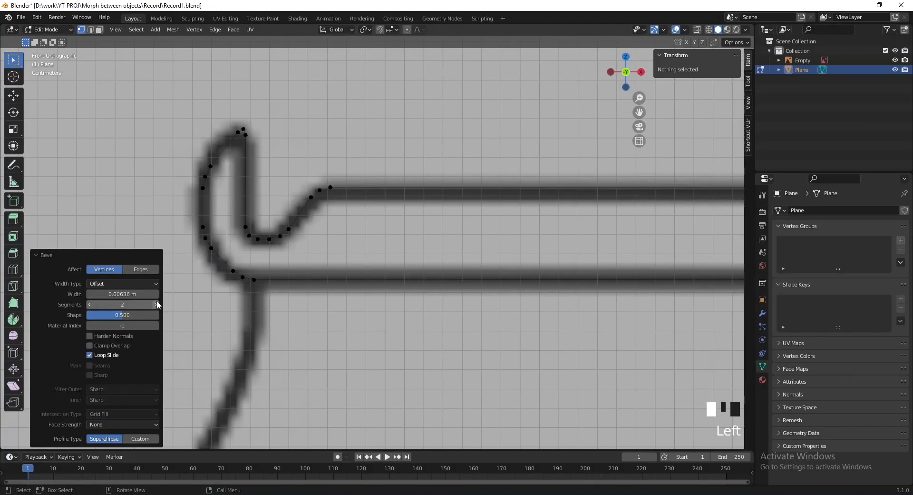
click(156, 305)
click(156, 304)
click(156, 305)
Step: Leave Edit Mode on the lid profile and add a new plane mesh
scroll(302, 253, down, 2)
shift+middle_drag(302, 253, 278, 204)
scroll(267, 157, up, 2)
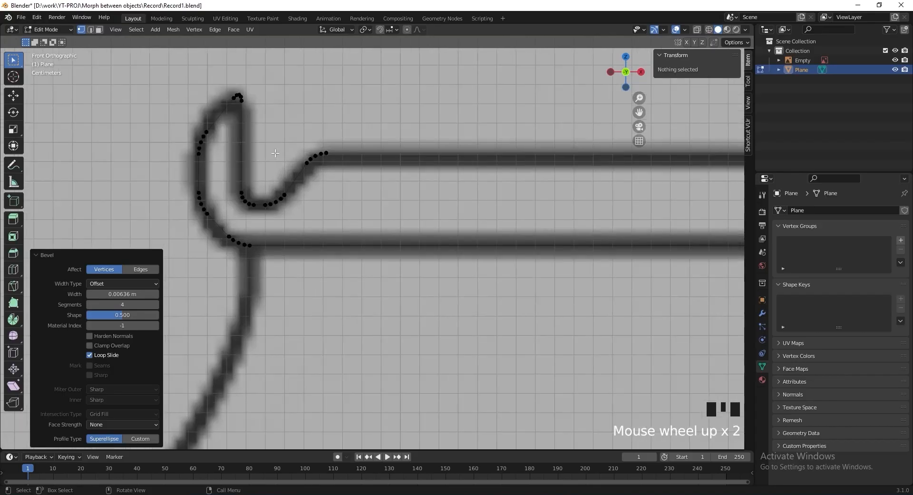
shift+middle_drag(263, 152, 286, 171)
scroll(286, 143, down, 4)
key(Tab)
scroll(316, 169, down, 9)
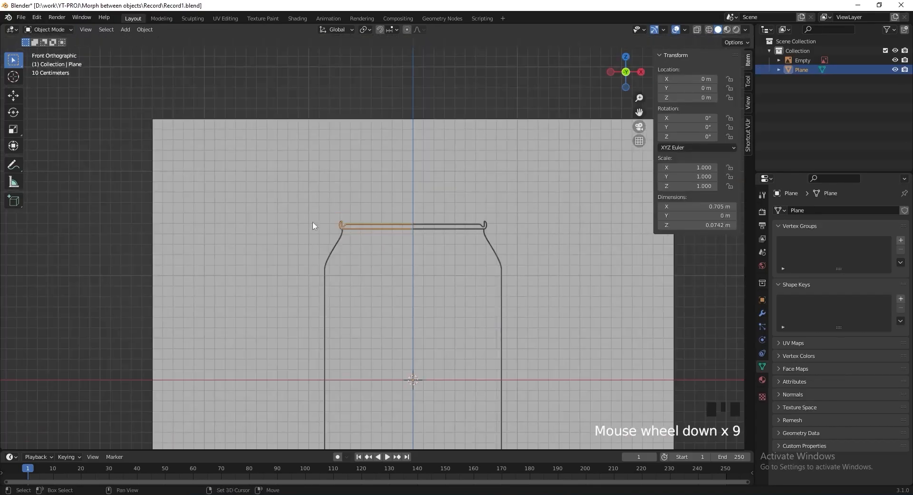
shift+middle_drag(346, 290, 259, 212)
key(shift+a)
mouse_move(252, 247)
click(290, 248)
Step: Merge the new plane's vertices at the center in Edit Mode
shift+middle_drag(342, 288, 372, 336)
key(Tab)
key(m)
click(358, 265)
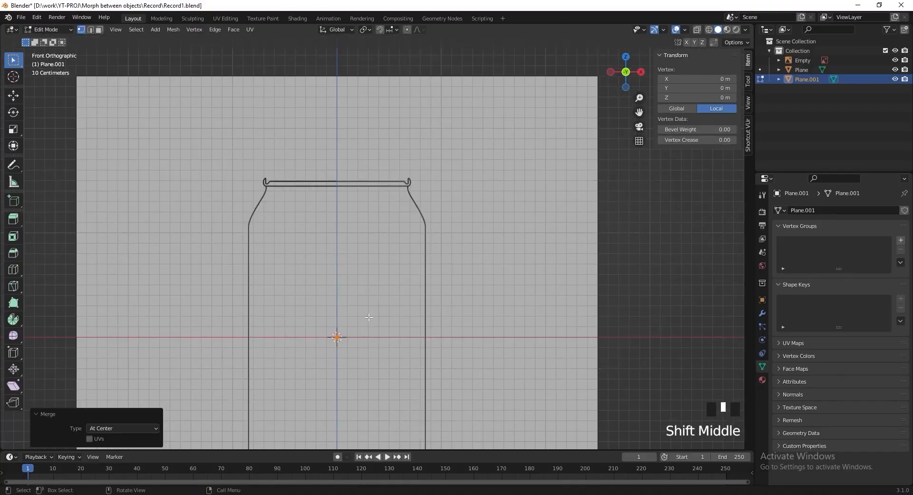
Step: Move the new vertex up and over to just below the lower lid line, slightly inside the left rim
key(g)
key(z)
click(358, 186)
shift+middle_drag(350, 194, 411, 255)
scroll(386, 272, up, 4)
shift+middle_drag(380, 280, 408, 308)
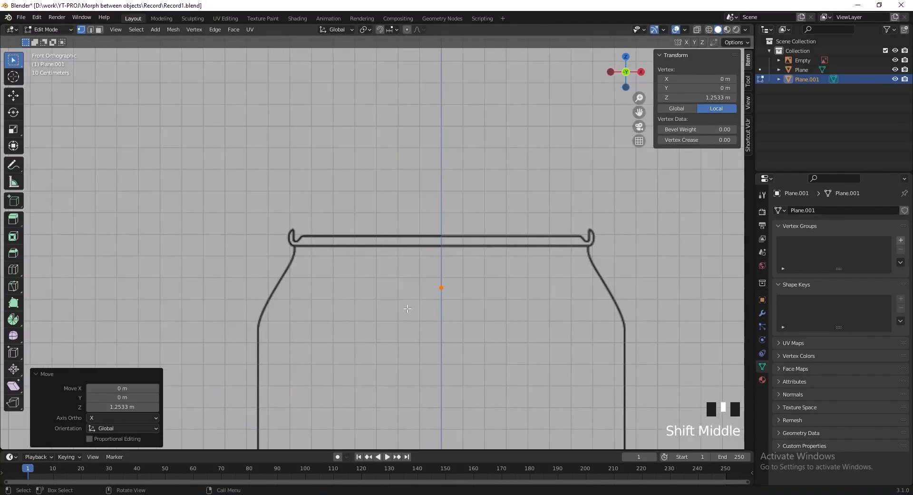
key(g)
click(304, 277)
shift+middle_drag(290, 268, 361, 270)
scroll(361, 271, up, 10)
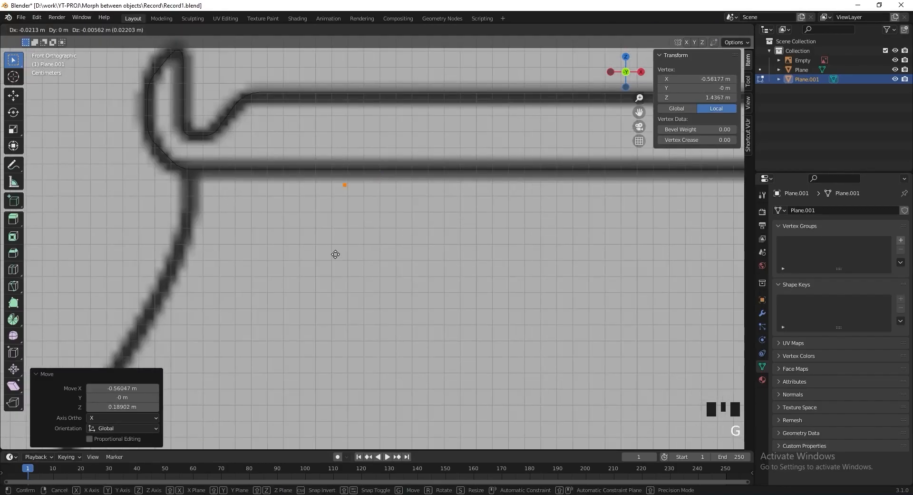
key(g)
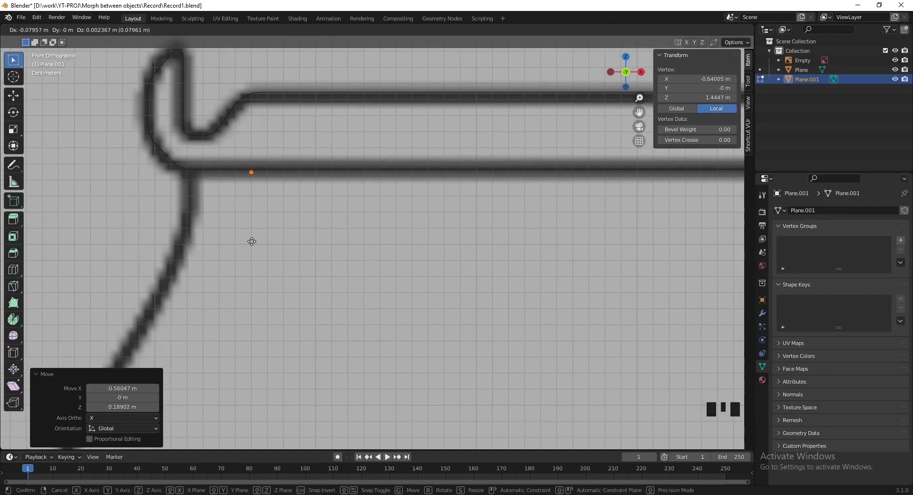
click(250, 238)
Step: Extrude the vertex about 0.038 m along negative X to the neck, and about 0.027 m down along Z
shift+middle_drag(251, 238, 358, 267)
key(e)
key(x)
click(359, 289)
key(e)
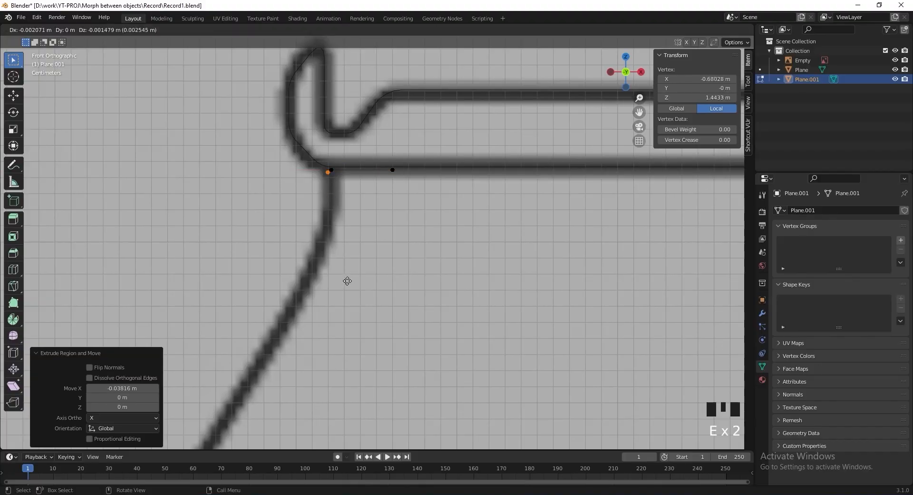
key(z)
click(347, 320)
Step: Extrude a vertex down the sloped shoulder to the top of the can's side wall, about -0.17 m in X and -0.31 m in Z
scroll(347, 319, down, 3)
shift+middle_drag(347, 319, 376, 233)
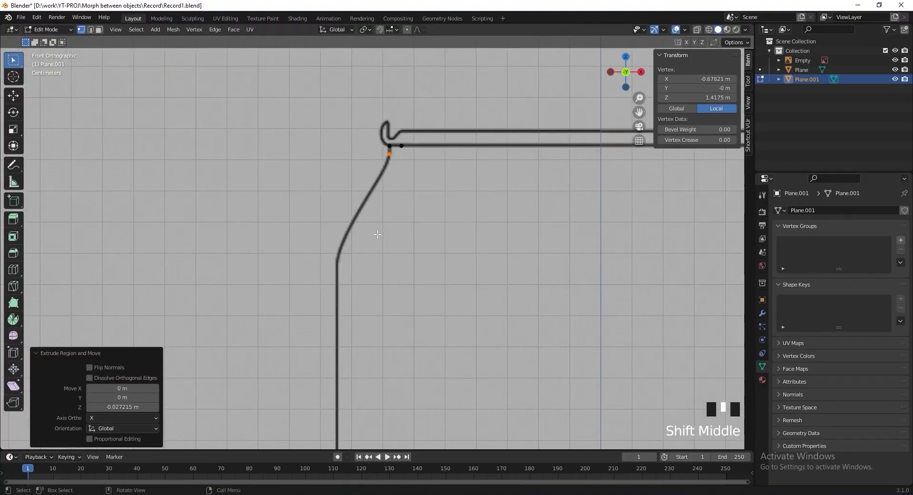
scroll(373, 238, up, 2)
key(e)
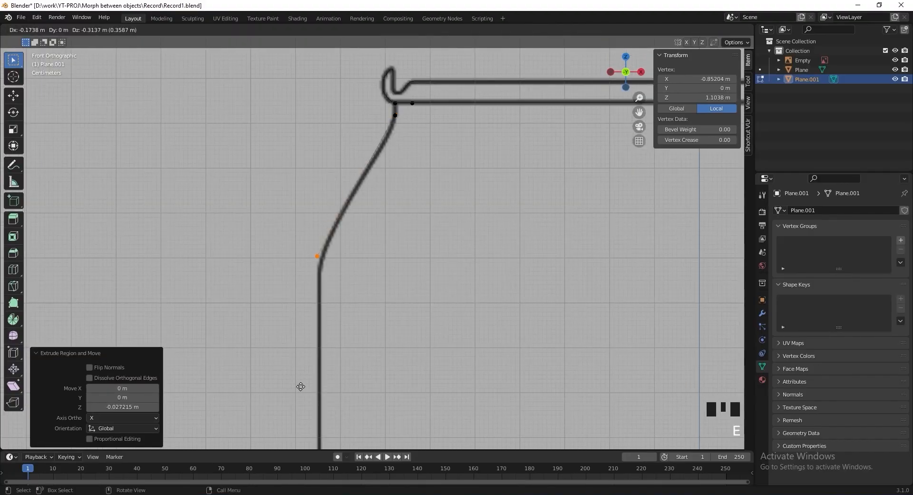
click(303, 385)
Step: Extrude the side wall straight down along Z and adjust its end vertex to the start of the base curve
shift+middle_drag(302, 385, 333, 362)
scroll(340, 399, down, 3)
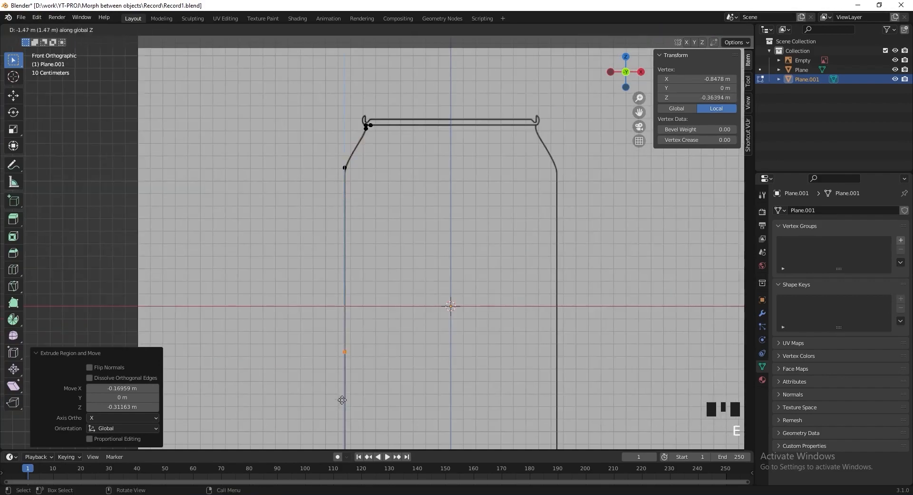
scroll(314, 217, up, 2)
scroll(312, 219, up, 1)
shift+middle_drag(285, 232, 336, 206)
key(g)
key(z)
click(317, 393)
Step: Extrude four vertices along the can's base outline, down around the foot and up to the start of the bottom line
scroll(316, 357, up, 4)
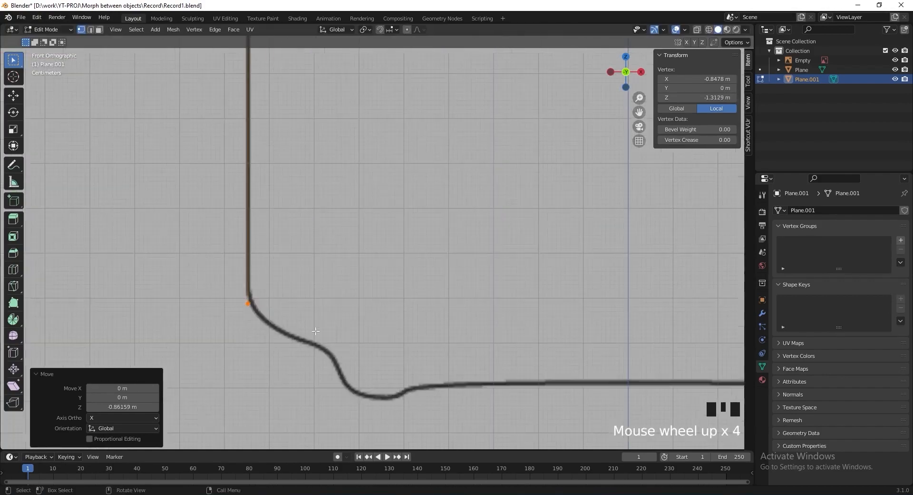
shift+middle_drag(312, 326, 390, 213)
scroll(390, 212, up, 2)
key(e)
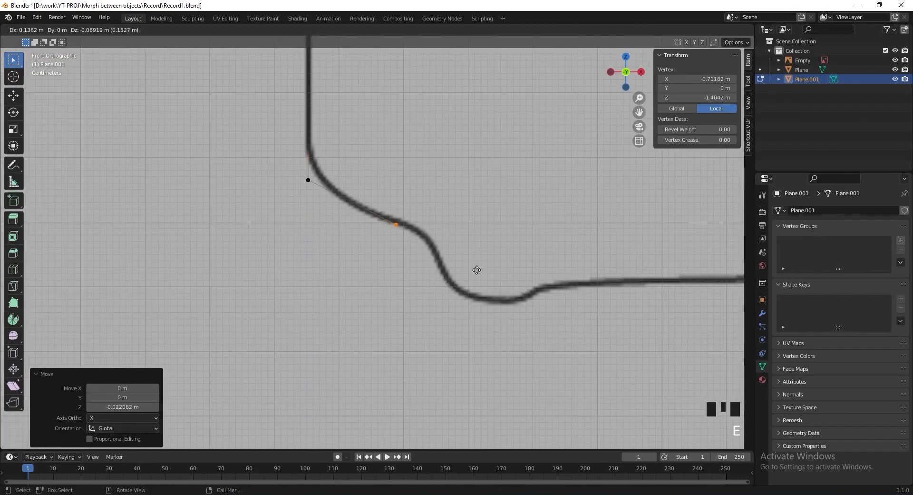
click(509, 282)
key(e)
click(526, 342)
key(e)
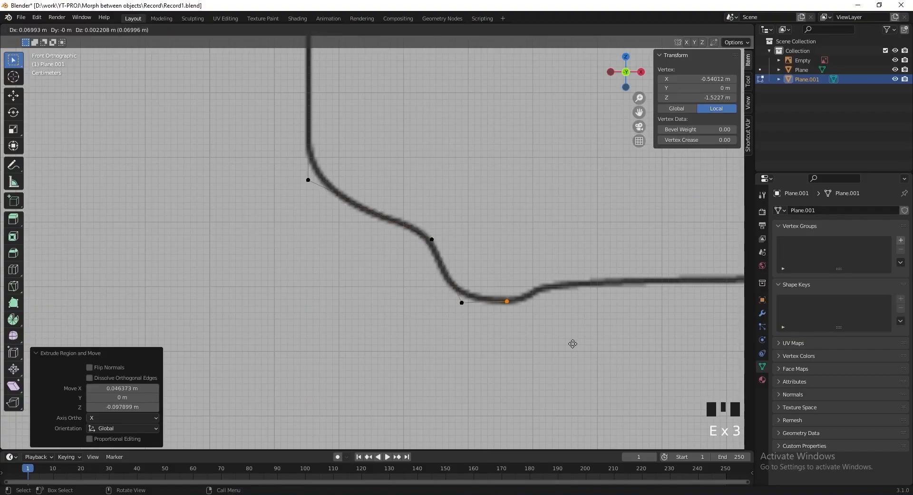
click(584, 342)
key(e)
click(589, 319)
Step: Extrude the can's bottom line to the center axis and set the end vertex's X position to 0 m
scroll(589, 319, up, 4)
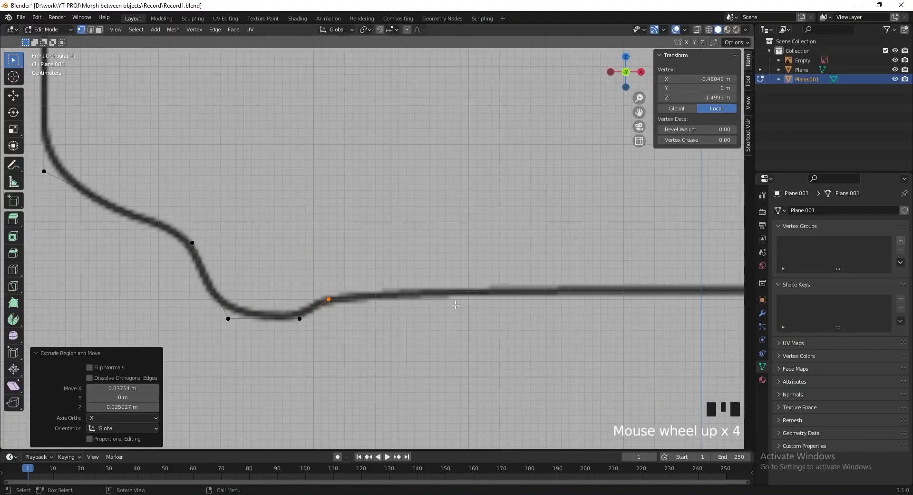
key(e)
click(80, 298)
shift+middle_drag(725, 209, 506, 216)
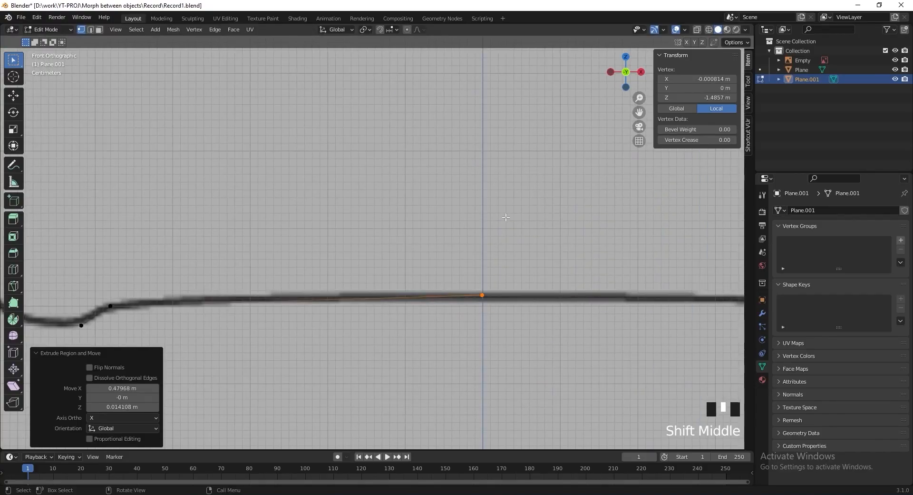
click(694, 79)
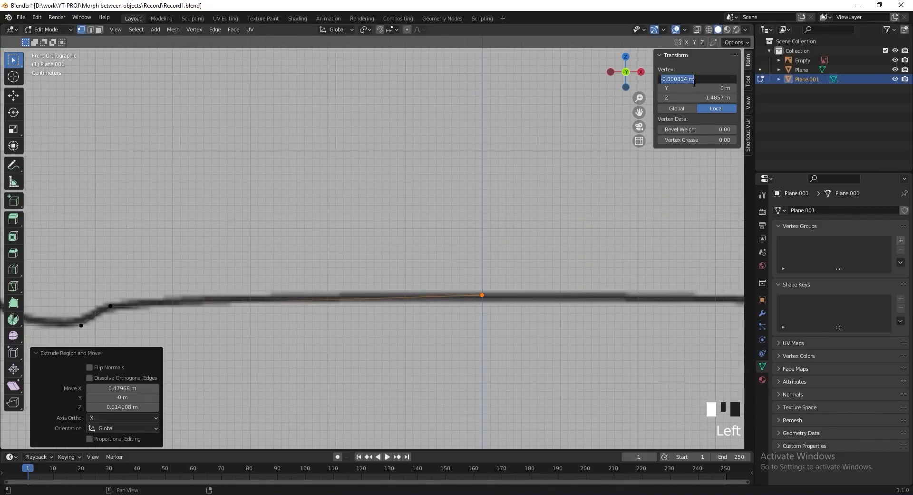
key(Return)
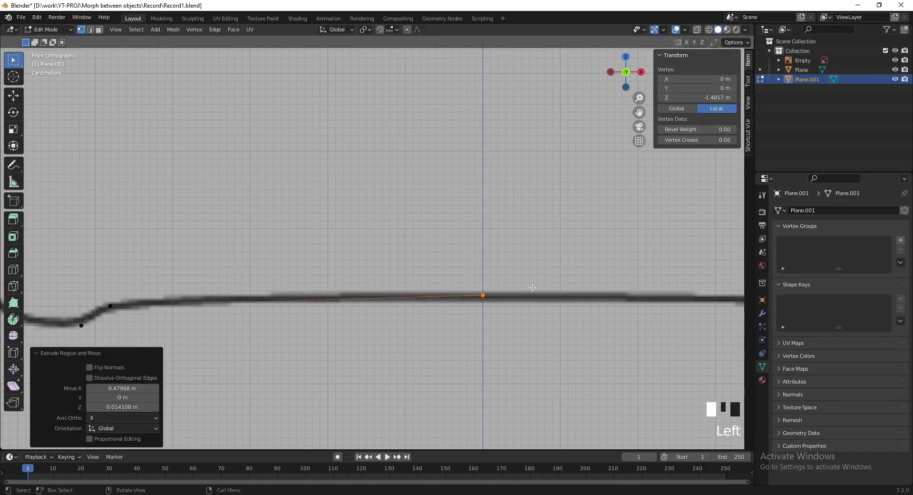
Step: Examine the traced body profile from the base up to the neck and shoulder vertices
scroll(317, 200, down, 7)
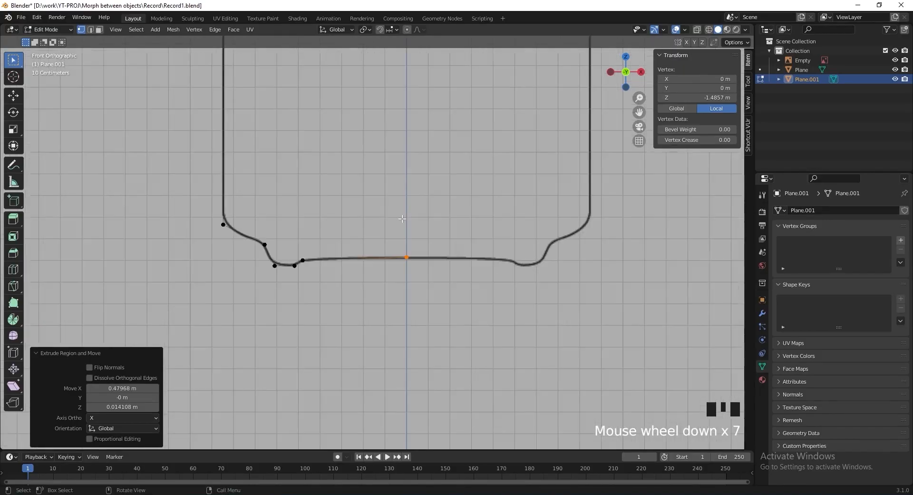
shift+middle_drag(317, 172, 336, 290)
shift+middle_drag(314, 172, 315, 282)
shift+middle_drag(314, 171, 315, 283)
shift+middle_drag(314, 171, 315, 282)
scroll(262, 209, up, 3)
shift+middle_drag(262, 209, 401, 194)
scroll(401, 194, up, 4)
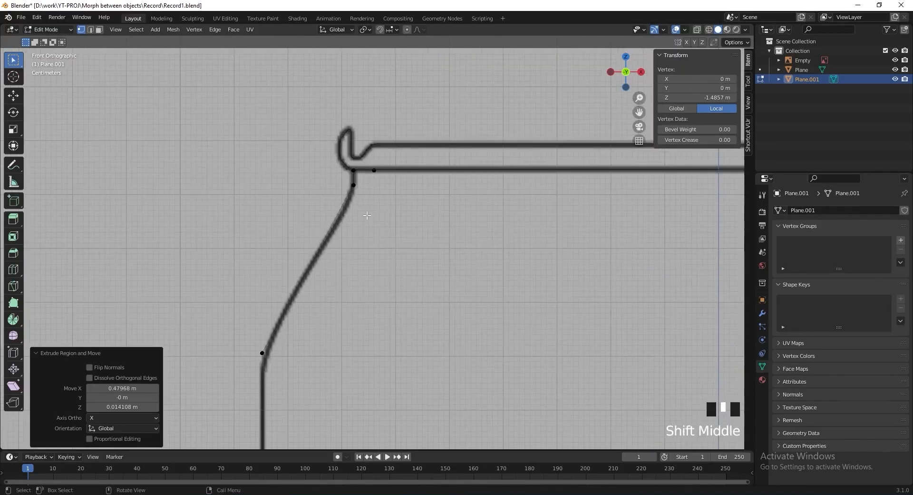
Step: Bevel the body profile's neck vertex and shoulder vertex with 4 segments to follow the curved outline, using about 0.063 m width at the shoulder
click(374, 195)
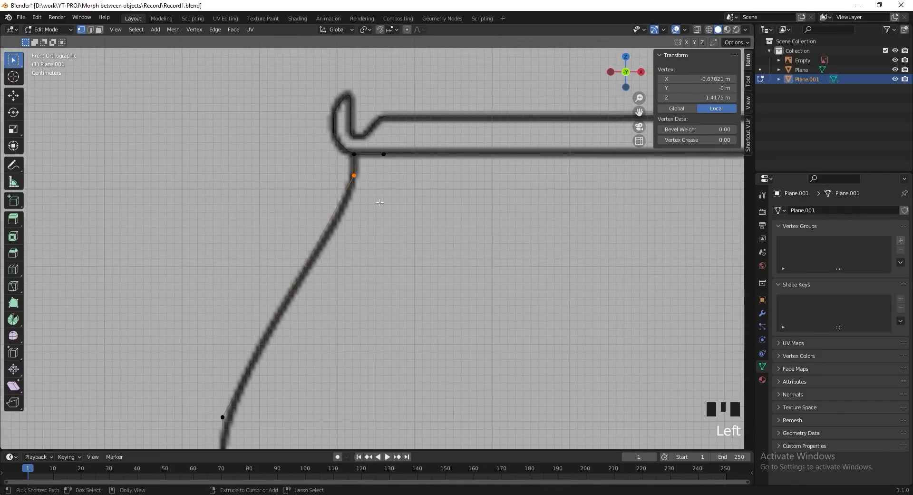
key(ctrl+shift+b)
click(395, 198)
scroll(395, 198, down, 2)
shift+middle_drag(395, 198, 428, 97)
click(349, 276)
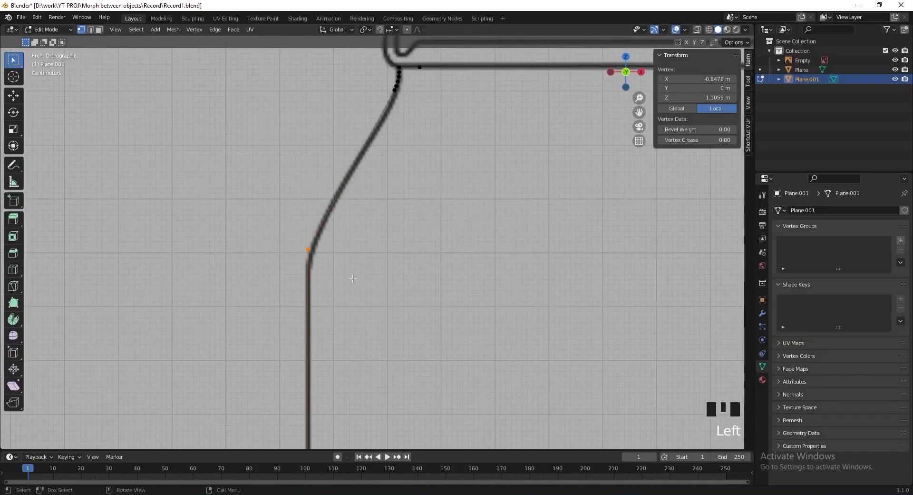
key(ctrl+shift+b)
click(404, 284)
Step: Bevel the vertex where the side wall turns into the base curve so that it follows the rounded outline
scroll(405, 284, down, 4)
shift+middle_drag(368, 320, 367, 163)
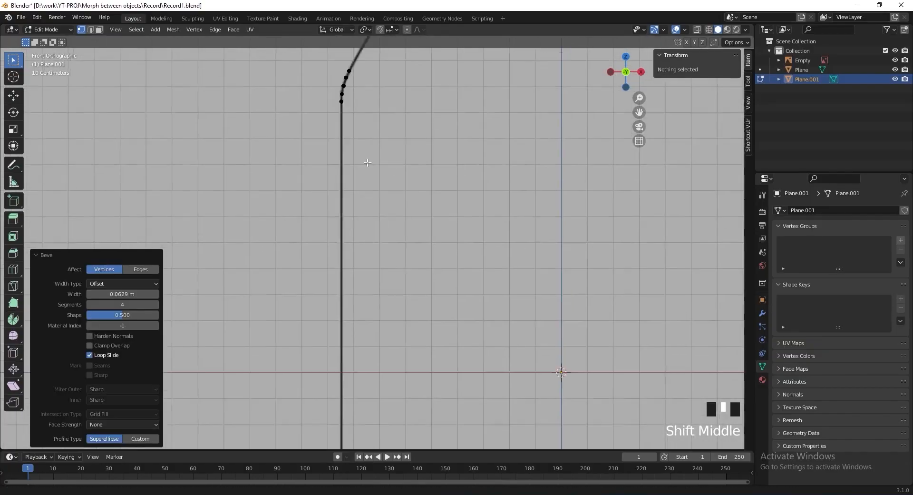
shift+middle_drag(365, 304, 363, 176)
shift+middle_drag(359, 312, 356, 188)
shift+middle_drag(357, 309, 354, 195)
scroll(355, 205, up, 4)
shift+middle_drag(343, 324, 357, 247)
drag(291, 268, 333, 310)
key(ctrl+shift+b)
click(402, 308)
Step: Bevel the base vertex just above the foot with 4 segments and a width of about 0.044 m
shift+middle_drag(402, 308, 339, 243)
drag(340, 260, 398, 355)
click(357, 280)
key(ctrl+shift+b)
click(445, 339)
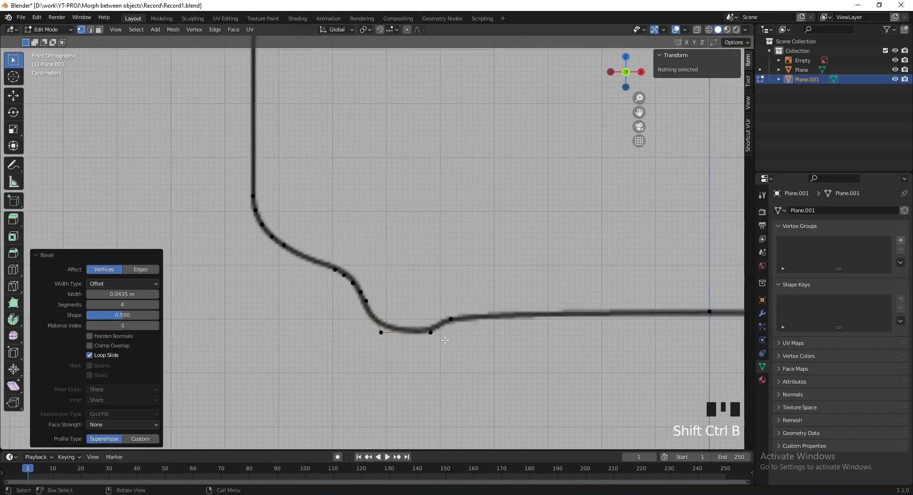
Step: Bevel the foot's two bottom vertices with 4 segments and a width of about 0.026 m, and leave Edit Mode
shift+middle_drag(445, 339, 416, 321)
click(403, 312)
key(ctrl+shift+b)
click(474, 343)
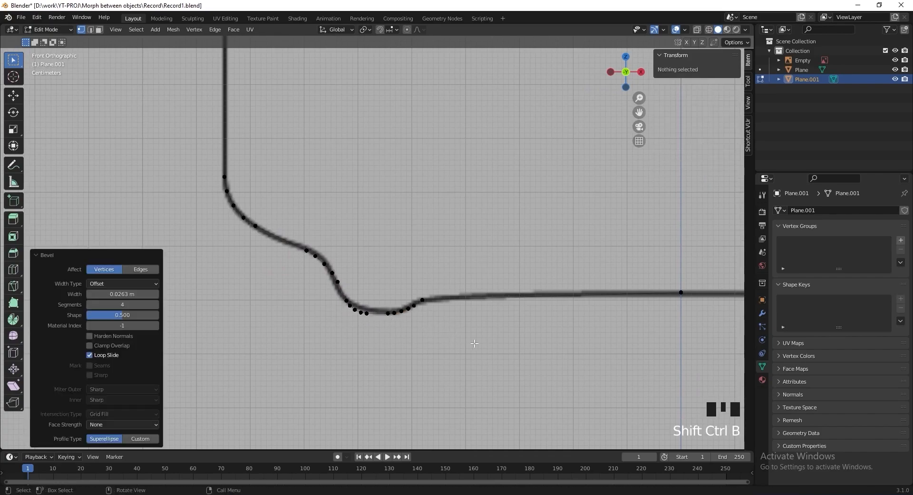
scroll(446, 234, down, 5)
key(Tab)
Step: Rename the body profile object as Can Body and the lid profile object as Can End
shift+middle_drag(391, 192, 352, 288)
shift+middle_drag(394, 181, 340, 321)
scroll(355, 283, down, 4)
double_click(813, 80)
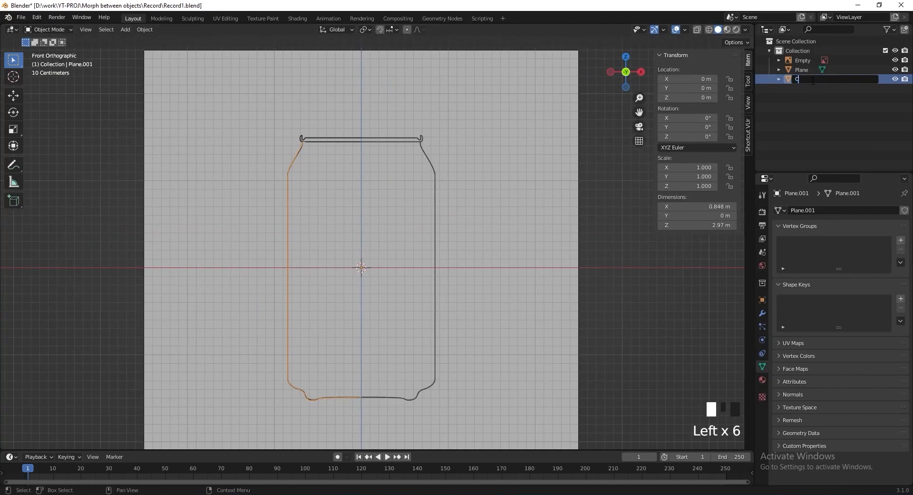
text(Can Body)
key(Return)
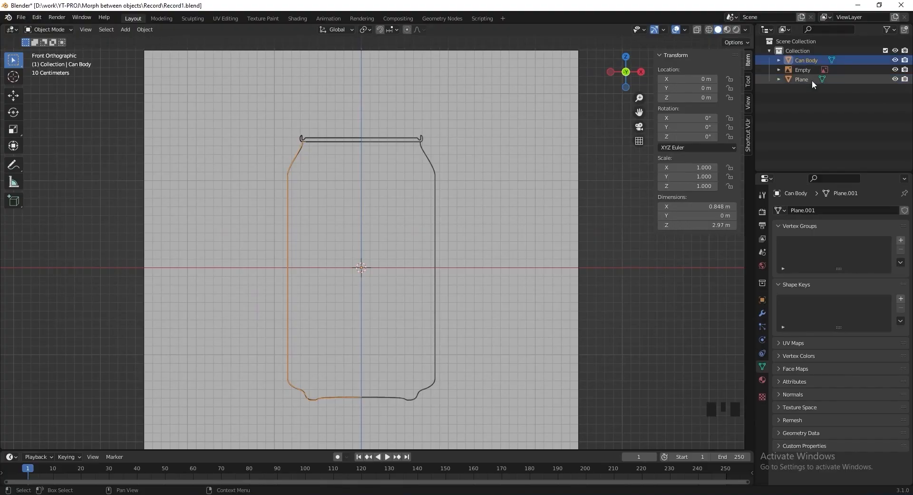
click(802, 78)
double_click(802, 78)
text(Can E)
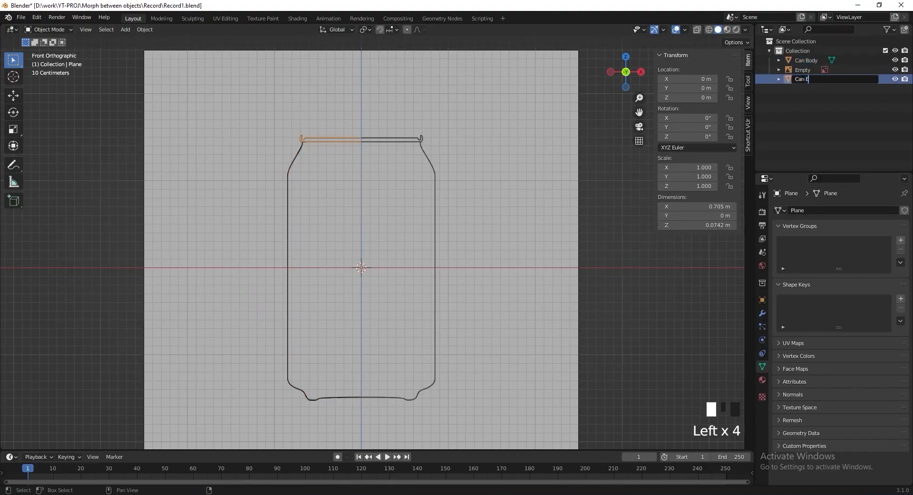
text(nd)
key(Return)
Step: Move Can Body and Can End into a new collection named Can
shift+click(808, 61)
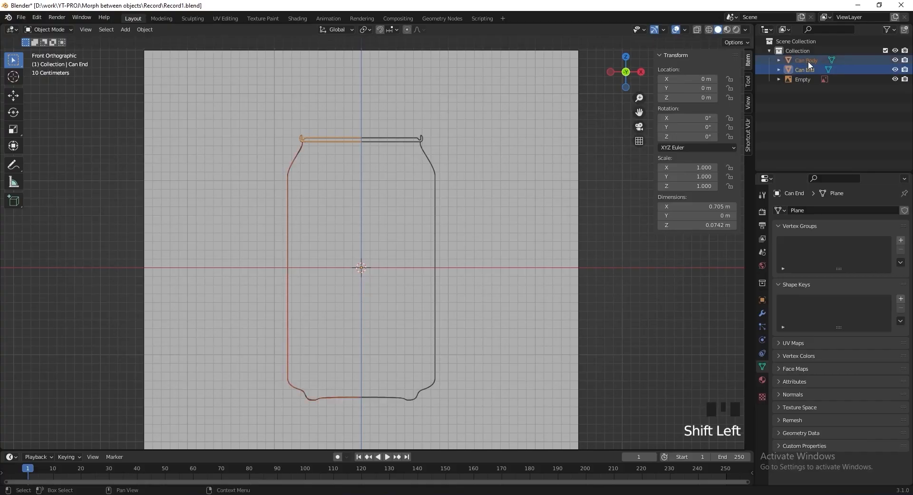
key(m)
click(829, 112)
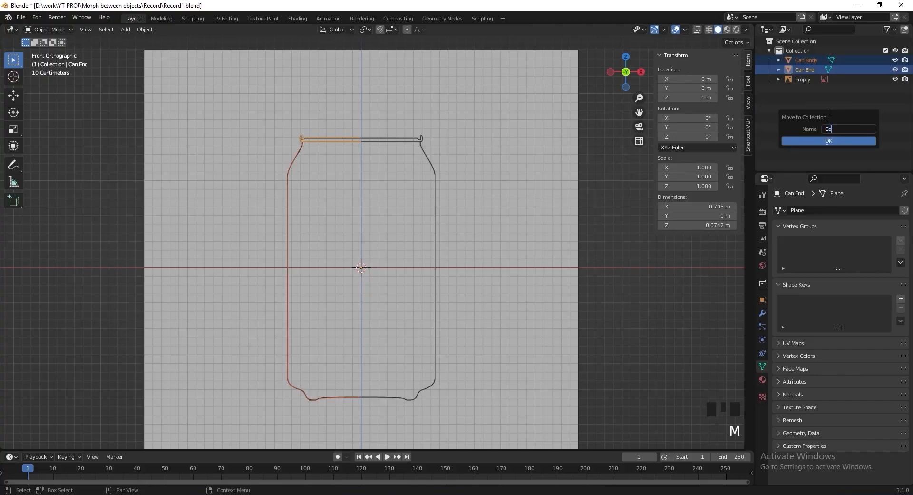
click(830, 142)
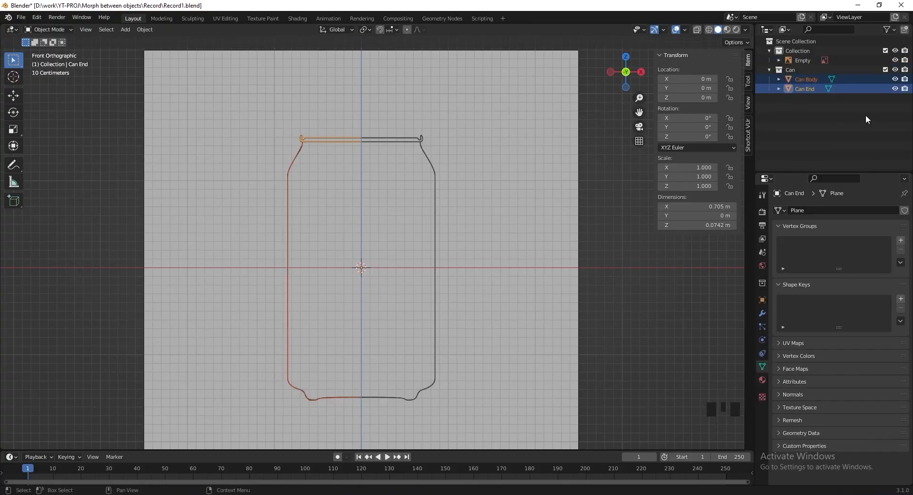
Step: Exclude the Can collection from the view layer and save the file
click(885, 69)
shift+middle_drag(419, 154, 419, 139)
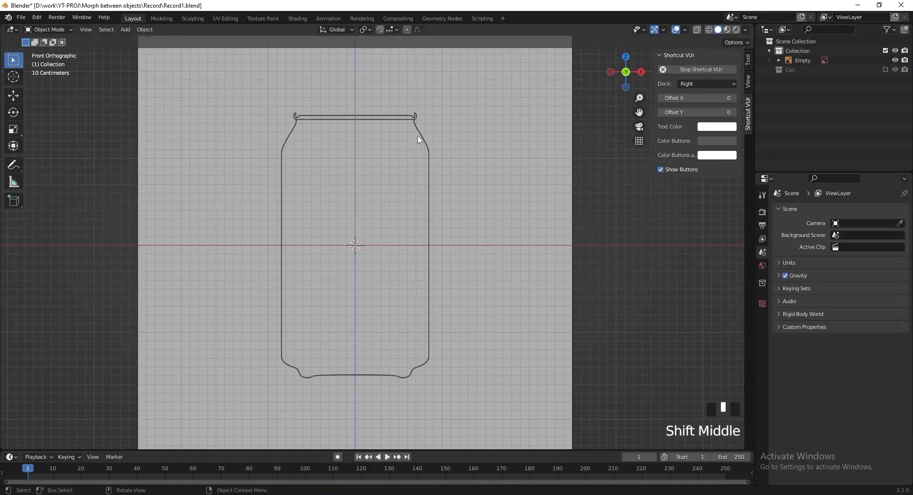
key(ctrl+s)
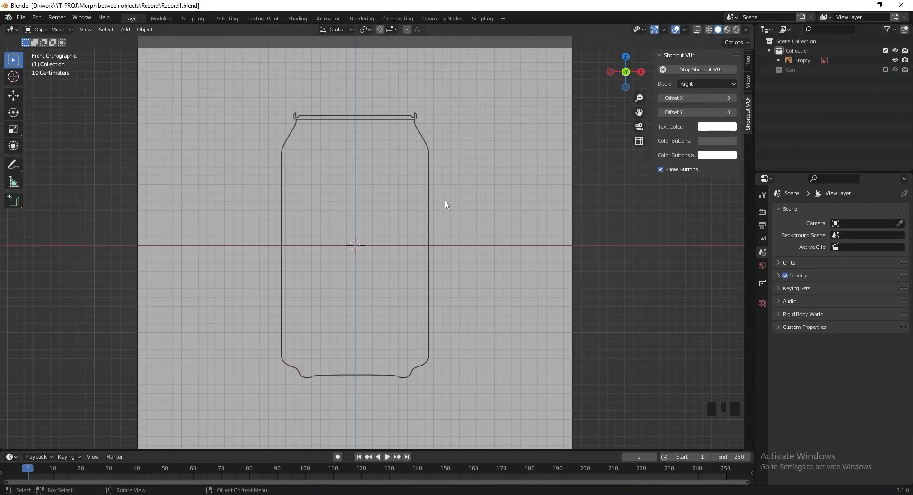
Step: Replace the reference empty's image file with BOTTLE.jpg
click(471, 269)
key(KP_Decimal)
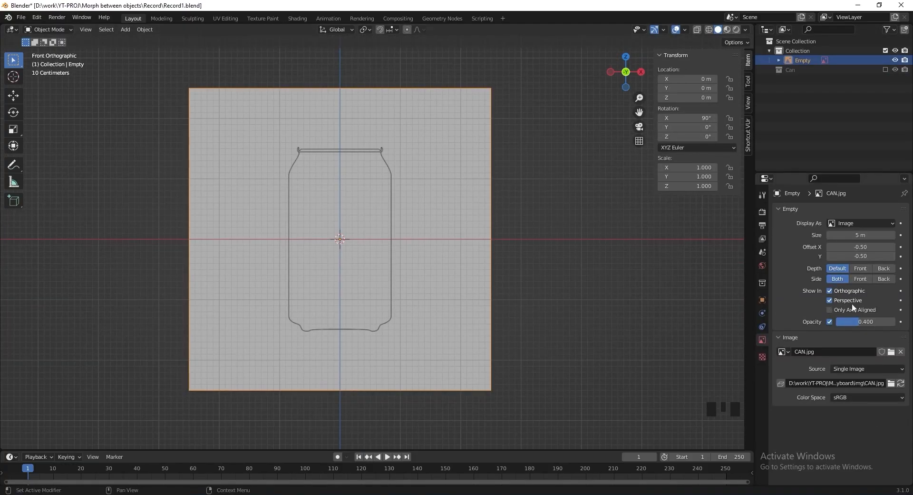
click(891, 384)
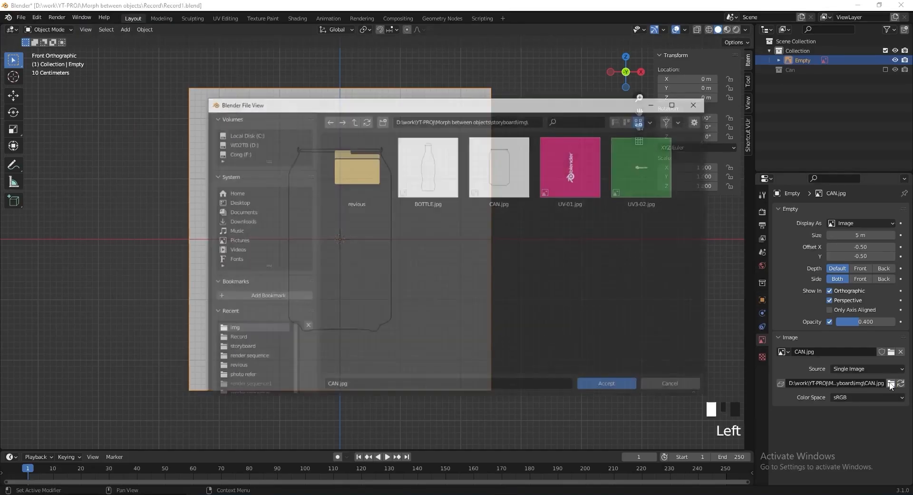
click(427, 200)
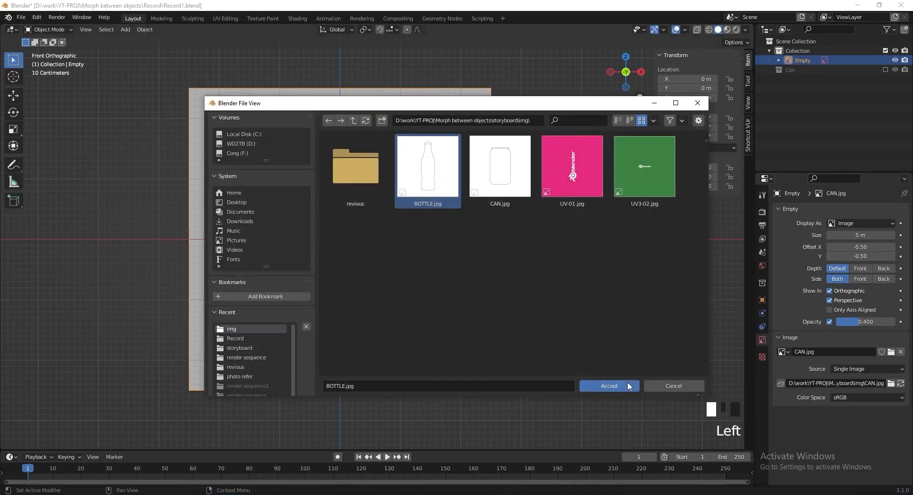
click(609, 386)
shift+middle_drag(525, 310, 538, 327)
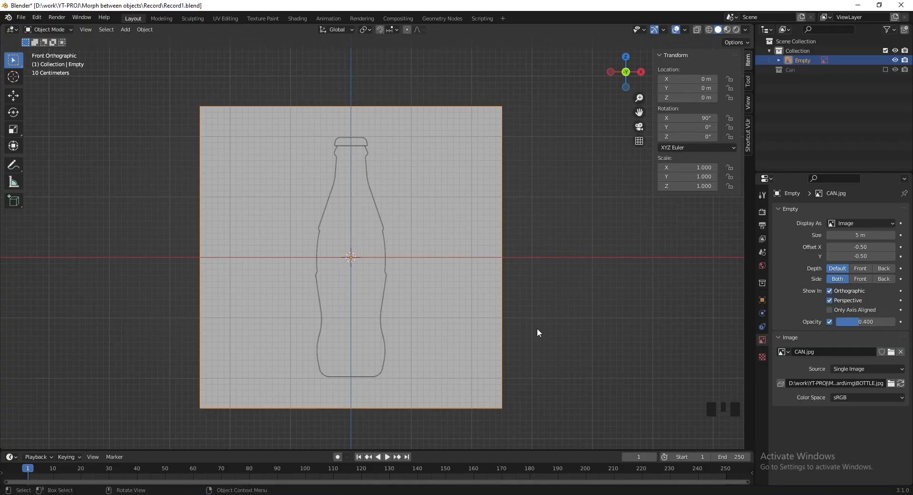
Step: Add a plane mesh and merge all its vertices at the center in Edit Mode
key(shift+a)
mouse_move(248, 266)
click(285, 265)
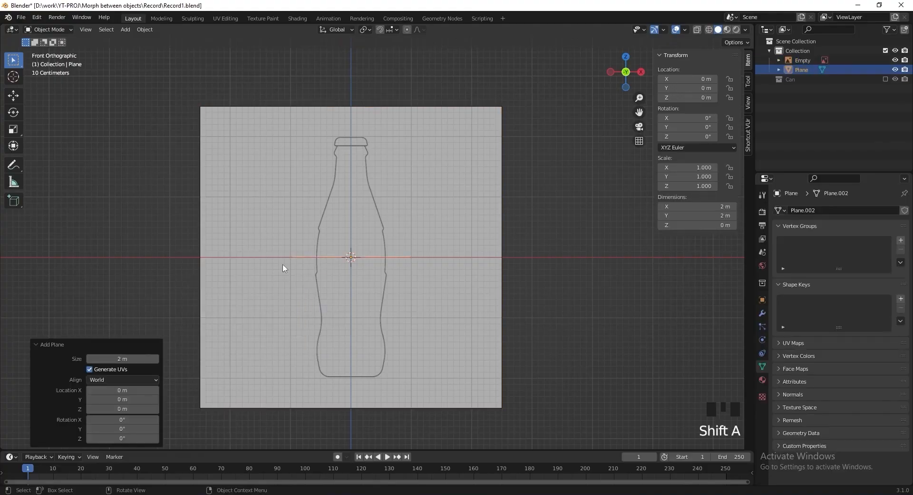
shift+middle_drag(389, 284, 404, 304)
key(Tab)
scroll(414, 293, up, 3)
key(m)
click(398, 284)
Step: Move the single vertex up along Z on the center axis to the cap's top line, at about 1.979 m
key(g)
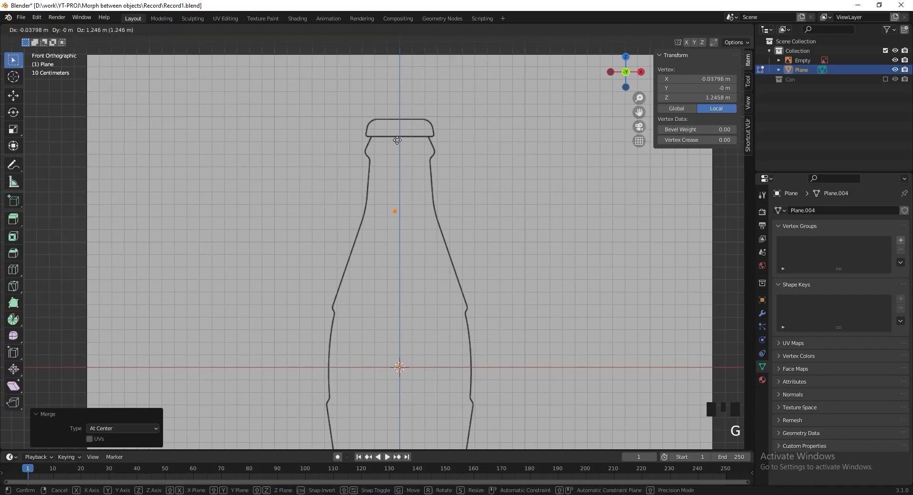
click(404, 90)
scroll(418, 238, up, 8)
shift+middle_drag(419, 238, 391, 252)
key(g)
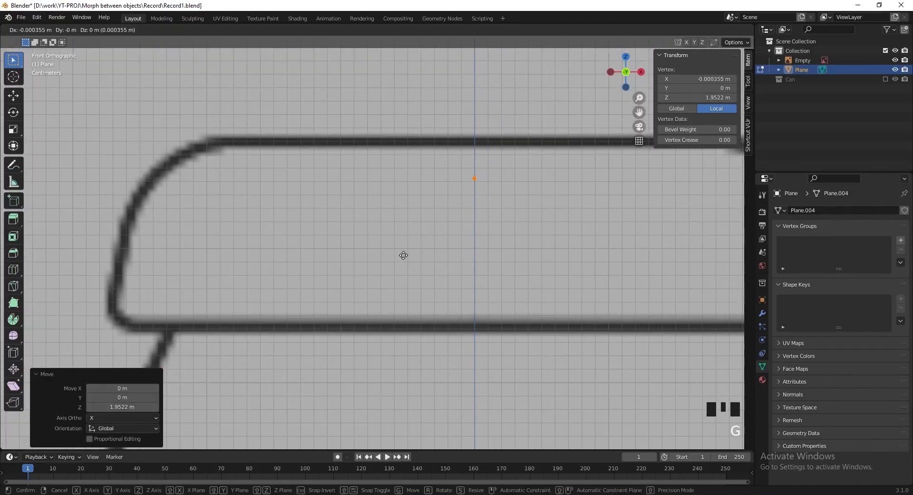
key(z)
click(408, 222)
Step: Extrude the vertex about -0.248 m along X to the cap's upper corner, and extrude again to its lower corner
scroll(407, 221, down, 2)
shift+middle_drag(408, 221, 427, 196)
key(e)
key(x)
click(196, 219)
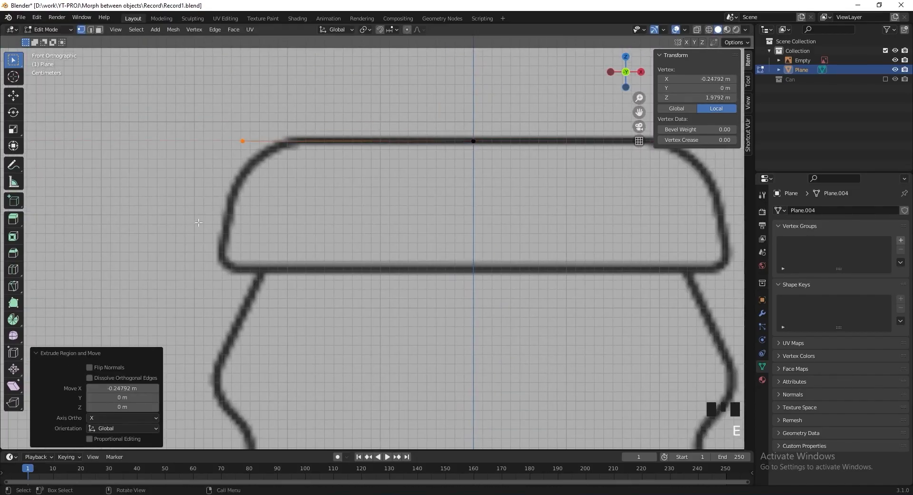
key(e)
click(174, 346)
Step: Extrude the cap's bottom line along X toward the center axis and set the end vertex's X position to 0 m
key(e)
key(x)
click(538, 266)
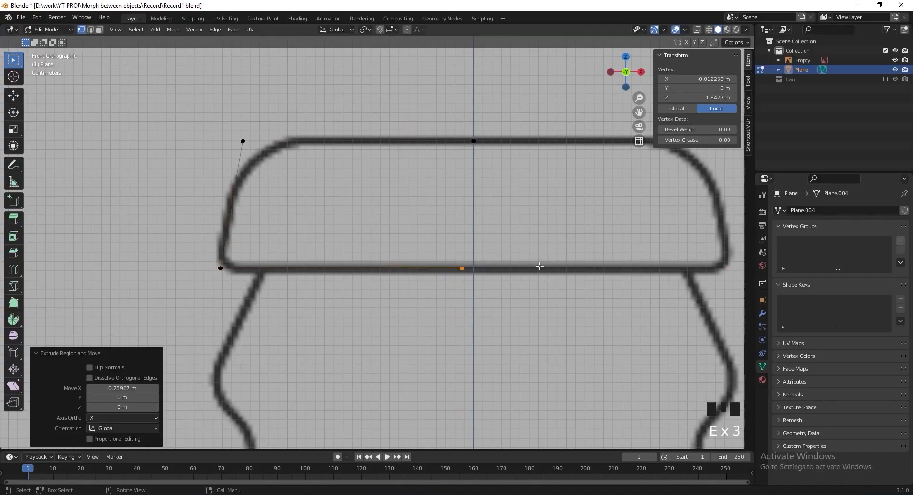
shift+middle_drag(498, 267, 464, 256)
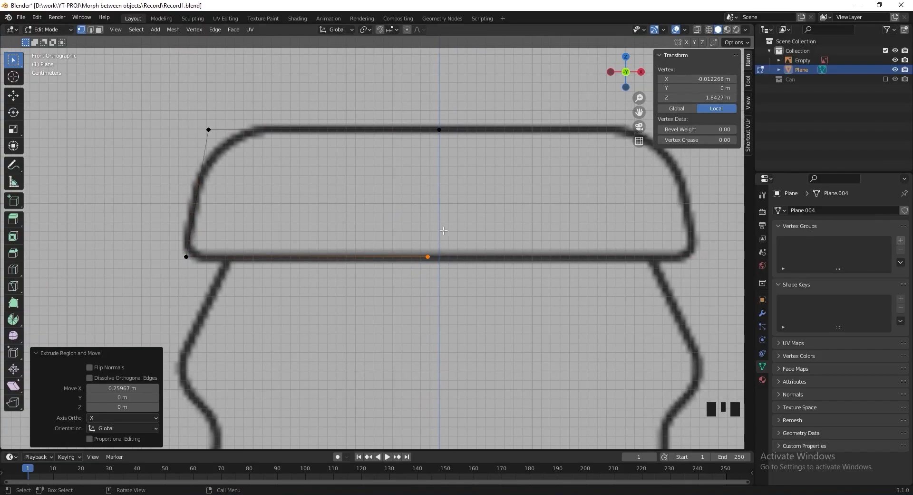
click(691, 76)
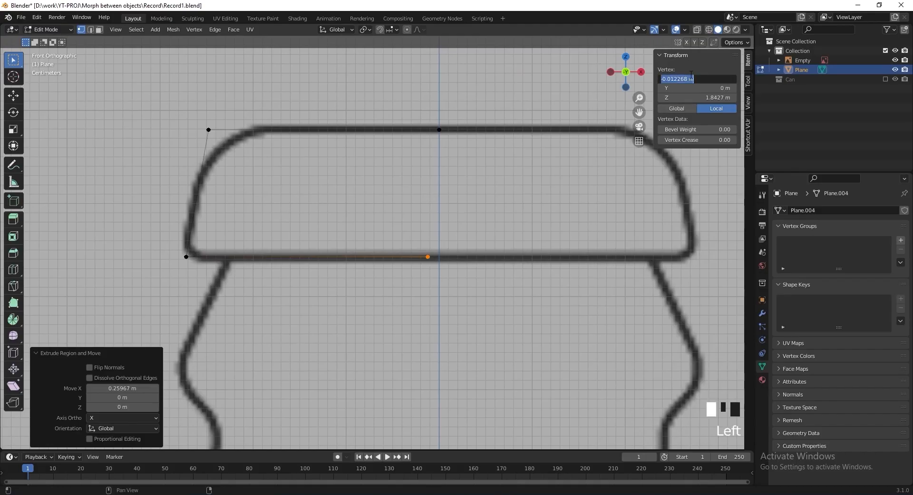
key(Return)
Step: Bevel the cap's upper and lower corner vertices with 4 segments to match the rounded outline, and leave Edit Mode
shift+middle_drag(195, 107, 238, 115)
click(251, 138)
key(ctrl+shift+b)
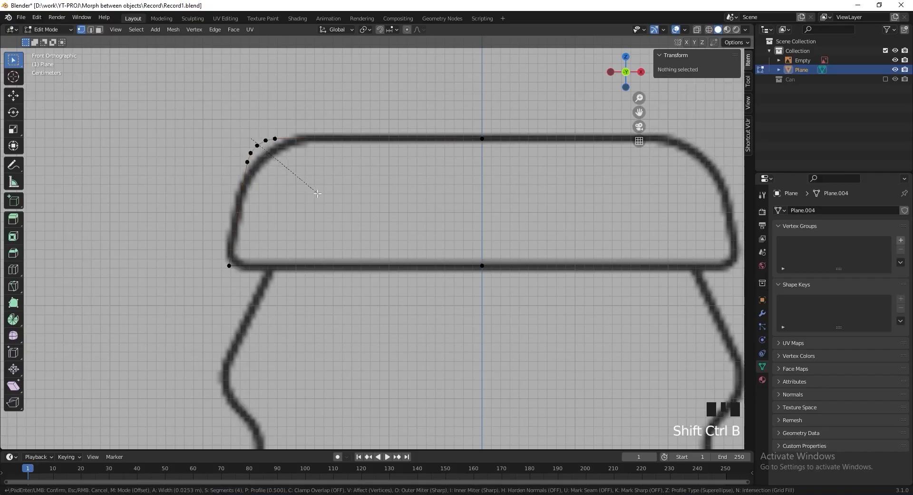
click(336, 208)
click(229, 266)
key(ctrl+shift+b)
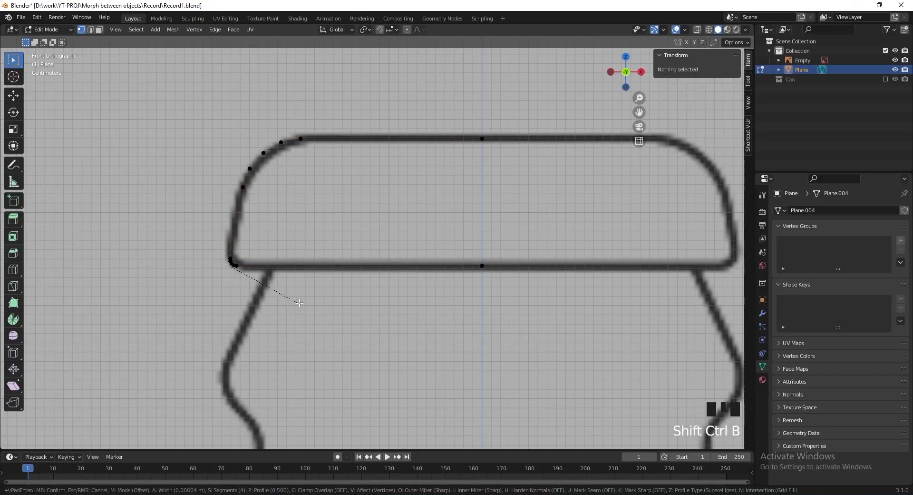
click(309, 301)
scroll(309, 302, down, 4)
shift+middle_drag(414, 229, 424, 187)
key(Tab)
Step: Add a second plane for the bottle body and merge its vertices at the center in Edit Mode
scroll(427, 194, down, 9)
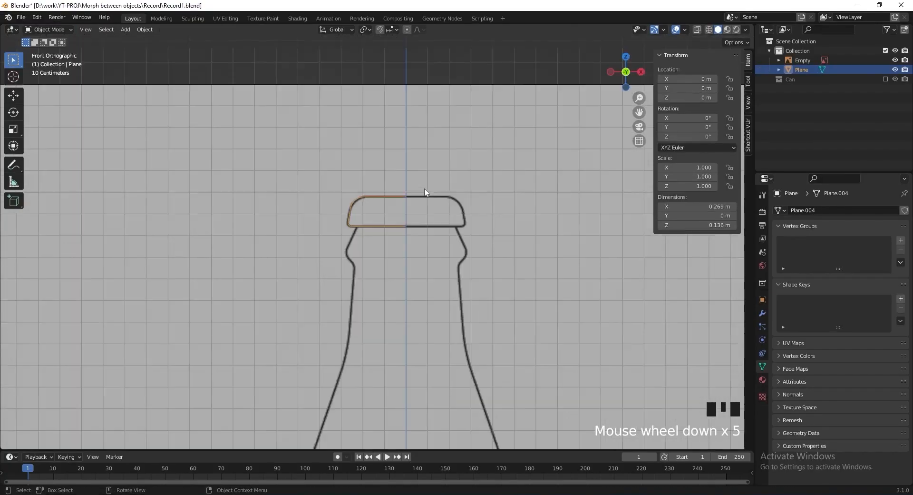
shift+middle_drag(358, 337, 345, 233)
key(shift+a)
click(415, 231)
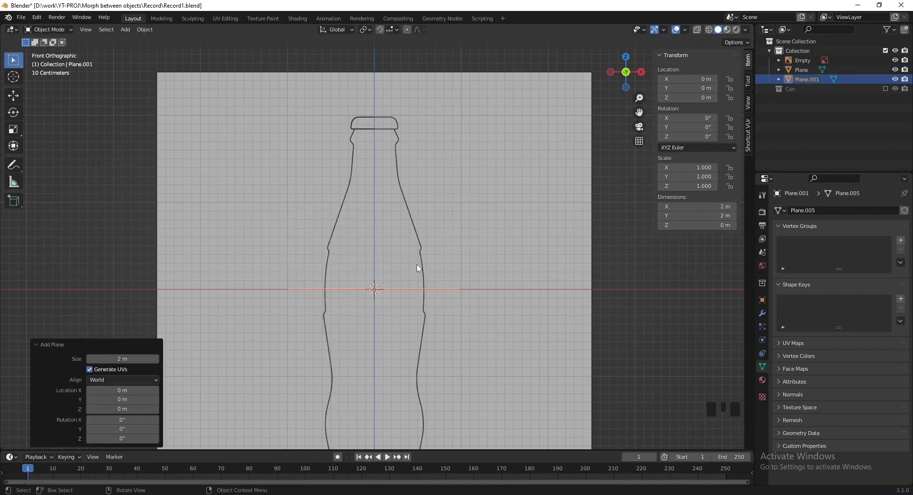
scroll(413, 284, up, 1)
key(Tab)
shift+middle_drag(412, 258, 412, 304)
key(m)
click(407, 287)
Step: Move the merged vertex up onto the line beneath the cap, slightly inside the bottle's neck outline
key(g)
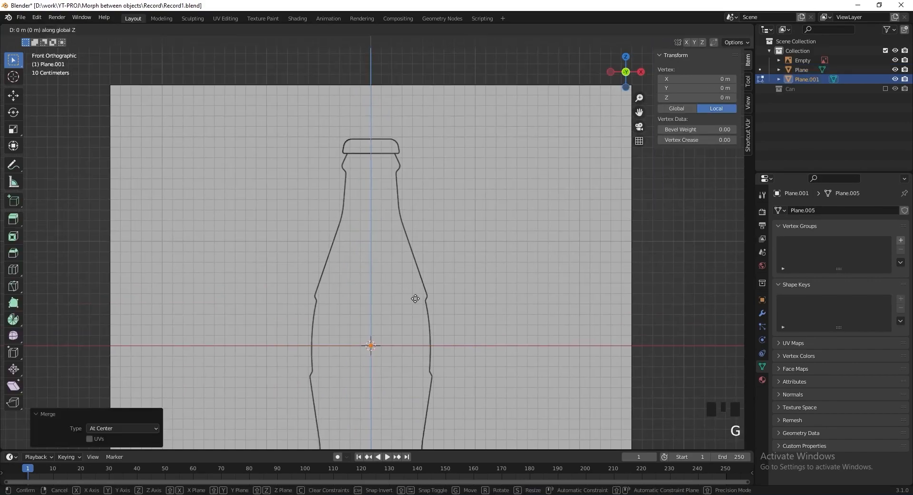
key(z)
click(409, 147)
shift+middle_drag(399, 179, 412, 220)
scroll(412, 220, up, 8)
key(g)
click(369, 153)
scroll(369, 153, up, 4)
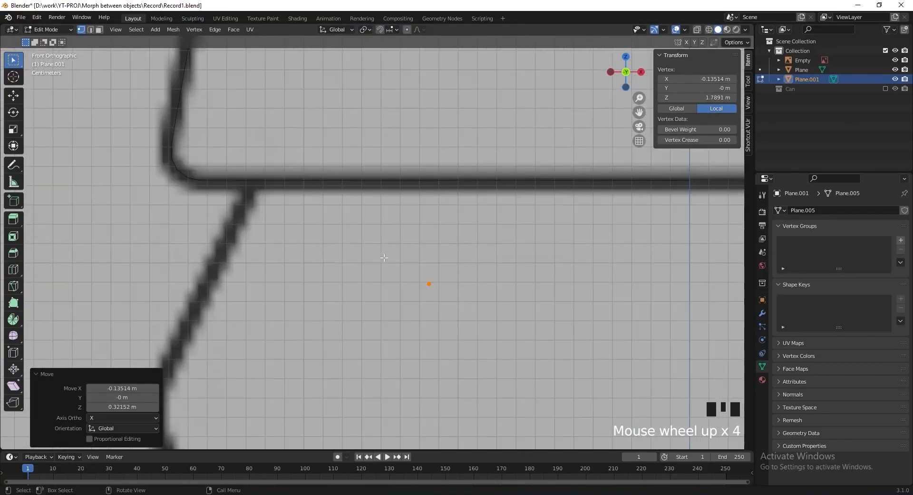
key(g)
click(374, 197)
Step: Extrude the vertex along X to the neck outline, and extrude two more vertices around the lip bulge below the cap
scroll(374, 197, down, 2)
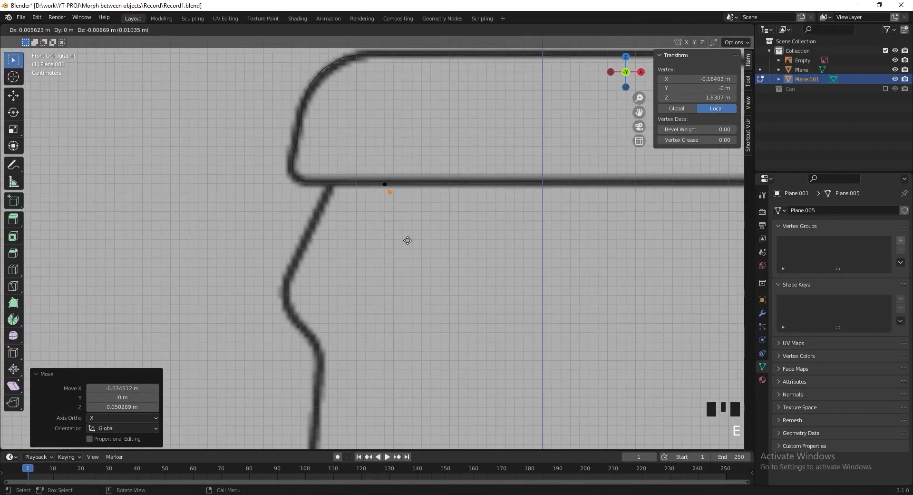
key(e)
key(x)
click(351, 230)
shift+middle_drag(337, 264, 365, 214)
key(e)
click(306, 333)
key(e)
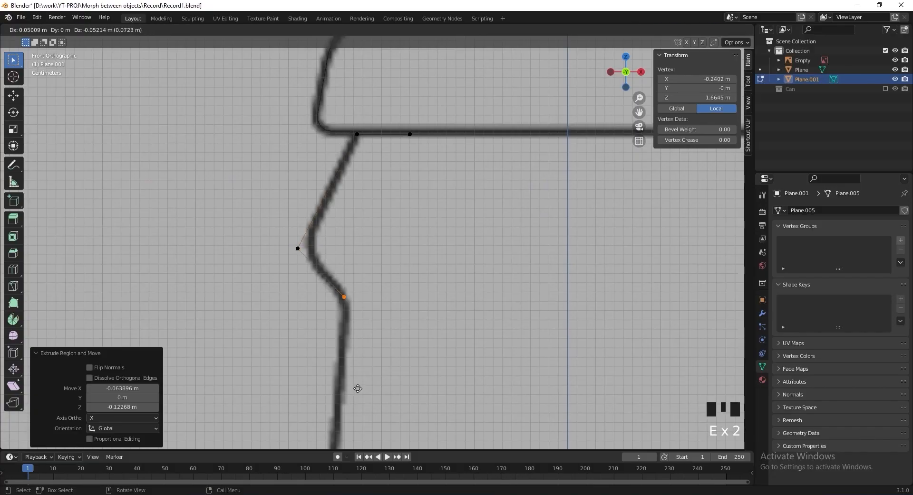
click(358, 386)
Step: Extrude one vertex down to the neck's base and another along the sloping shoulder to the upper ridge
scroll(361, 352, down, 6)
shift+middle_drag(364, 317, 413, 168)
key(e)
click(398, 359)
scroll(402, 354, down, 3)
shift+middle_drag(423, 328, 453, 252)
scroll(453, 267, up, 2)
key(e)
click(390, 47)
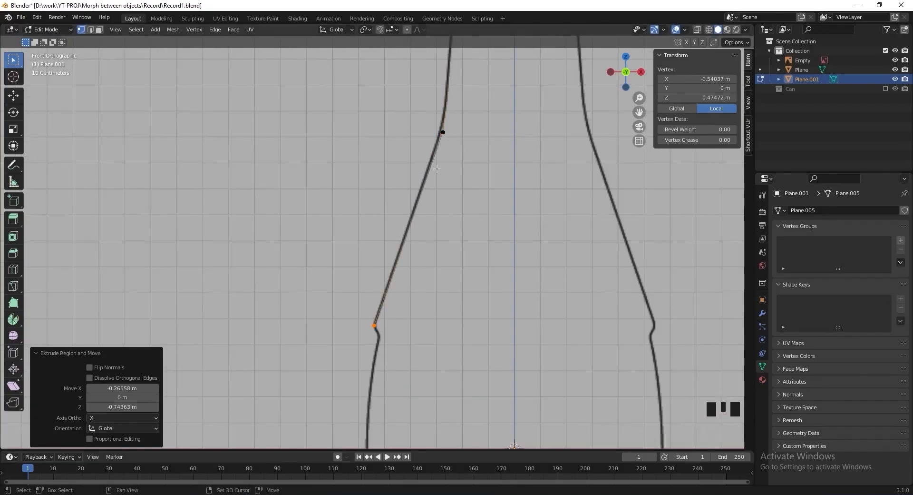
Step: Extrude three vertices through the upper ridge's notch and down the bulging side to the start of the lower ridge
scroll(400, 352, up, 3)
shift+middle_drag(398, 356, 442, 238)
key(e)
click(451, 257)
scroll(451, 260, down, 5)
shift+middle_drag(450, 295, 425, 238)
scroll(424, 239, up, 3)
key(e)
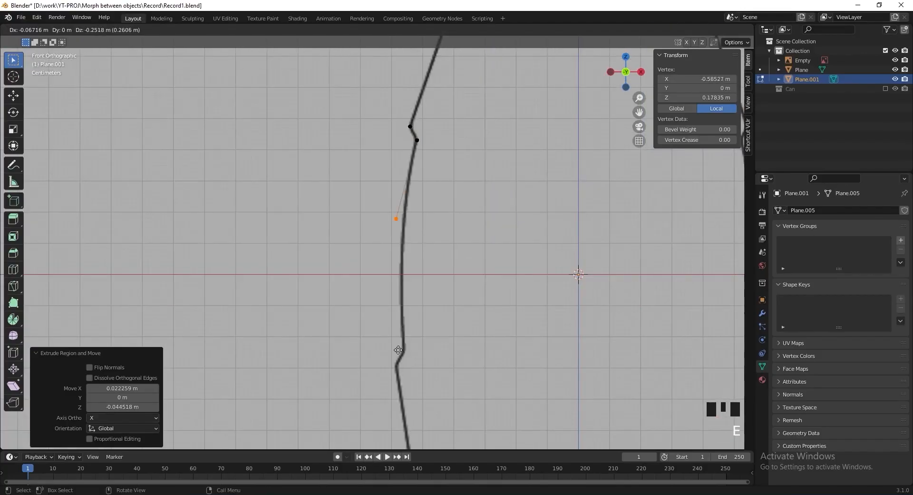
click(400, 370)
click(406, 69)
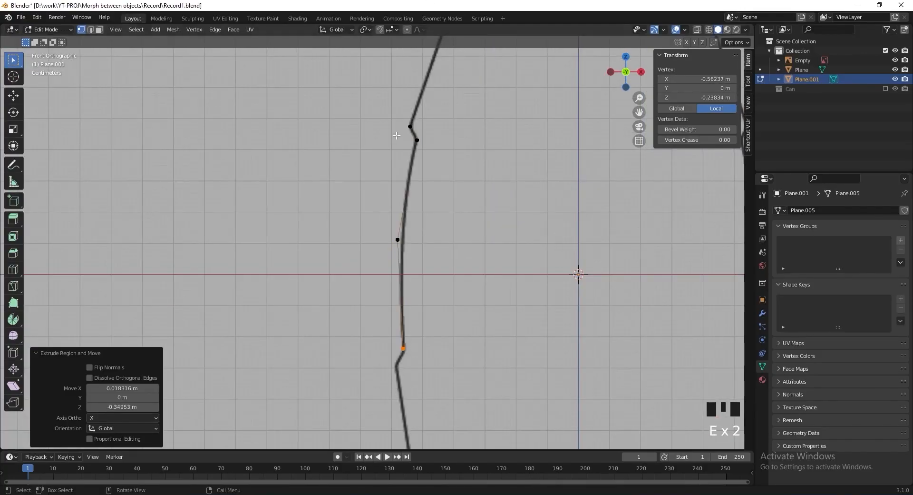
Step: Extrude one vertex to the outer tip of the lower ridge and another down the tapering side to the bottle's waist
scroll(406, 67, up, 2)
shift+middle_drag(406, 67, 367, 151)
key(e)
click(374, 267)
scroll(373, 248, down, 3)
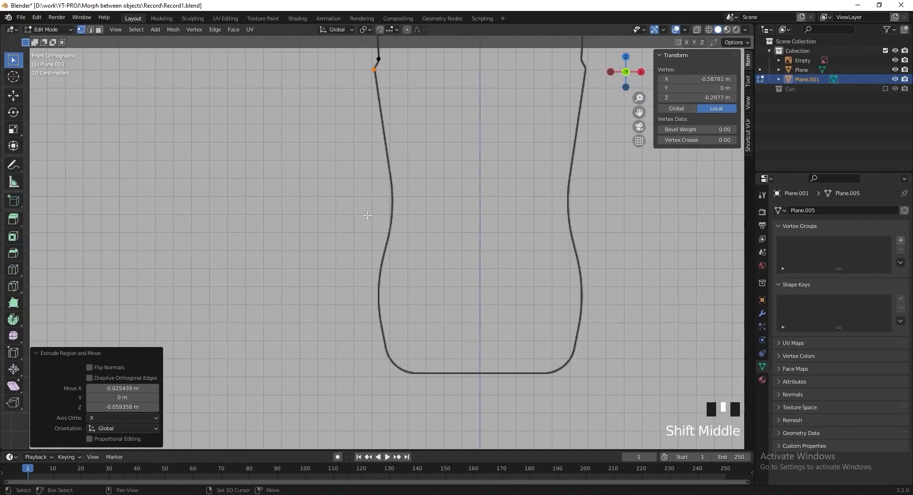
scroll(367, 151, up, 3)
key(e)
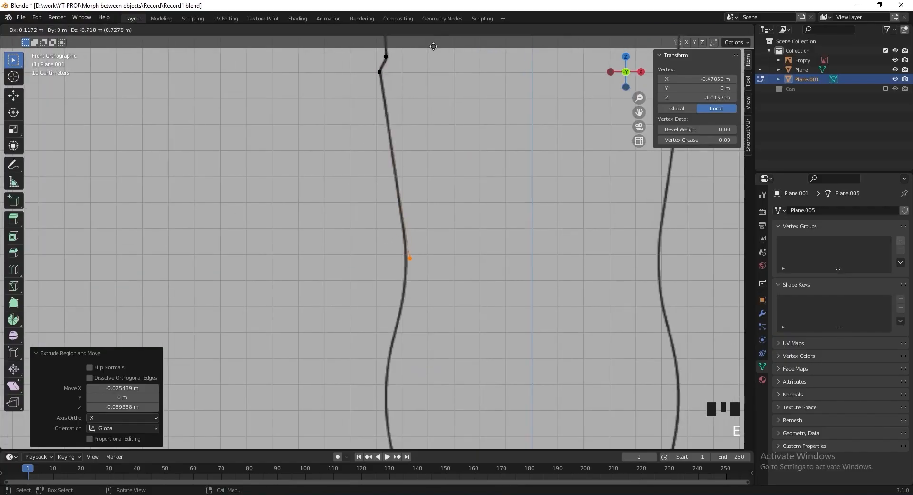
click(434, 46)
Step: Extrude a vertex from the waist to the lower bulge and another to just outside the rounded bottom corner
shift+middle_drag(438, 351, 428, 245)
key(e)
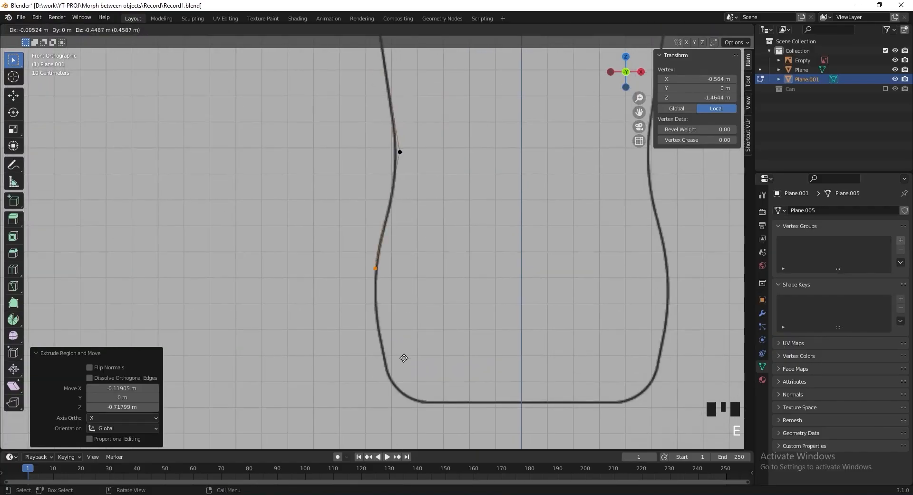
click(403, 358)
key(e)
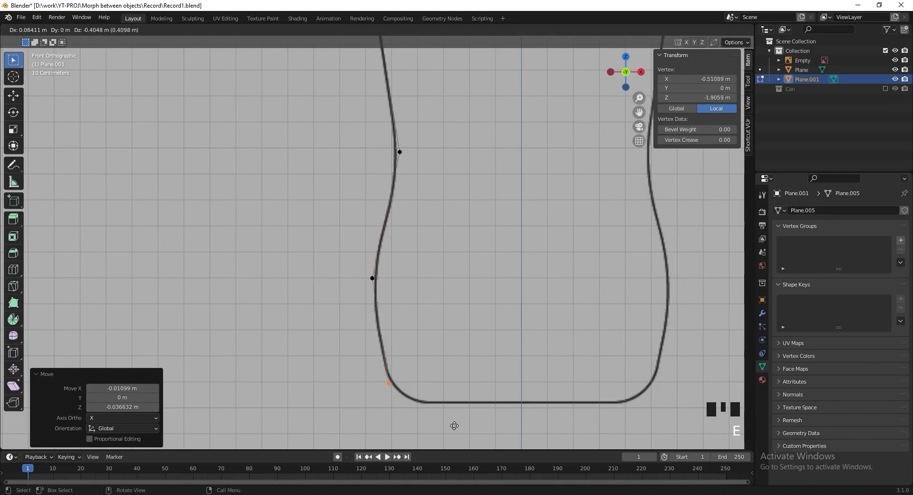
click(458, 440)
Step: Extrude the corner vertex along X towards the centre line and set the new vertex's X position to 0
key(e)
key(x)
click(566, 419)
shift+middle_drag(527, 375, 461, 338)
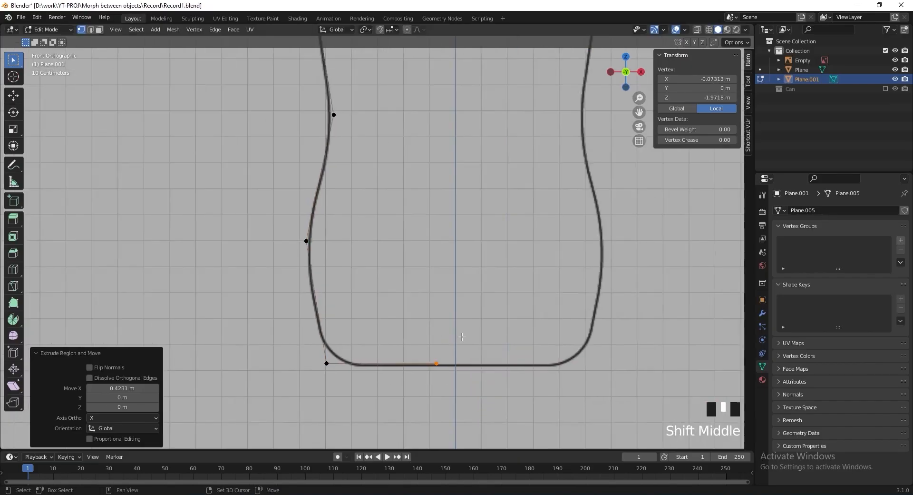
scroll(525, 330, up, 2)
shift+middle_drag(525, 329, 532, 269)
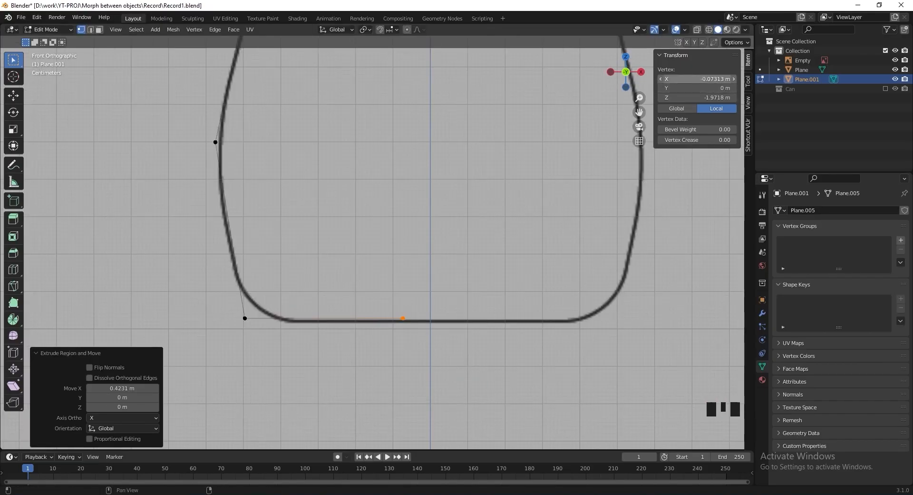
click(686, 79)
text(0)
key(Return)
Step: Vertex-bevel the vertices of the lip bulge below the cap to round that part of the neck
scroll(397, 95, down, 5)
shift+middle_drag(397, 71, 404, 222)
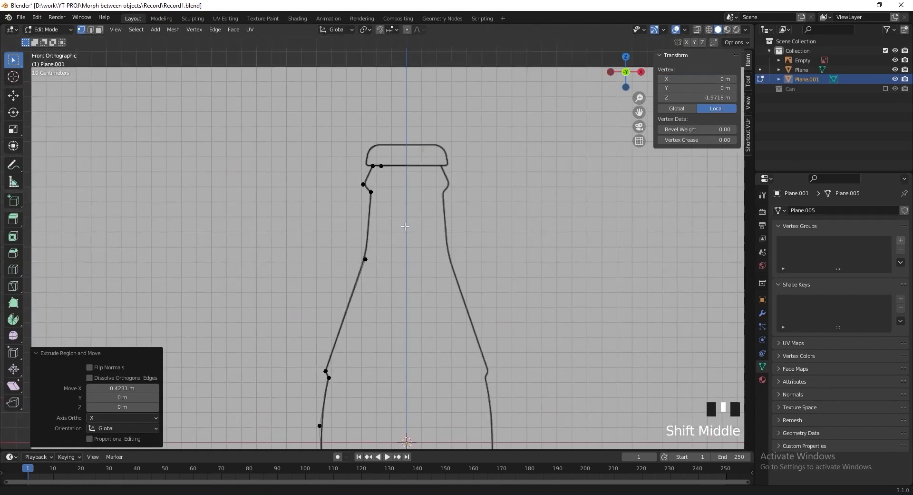
scroll(400, 157, up, 5)
shift+middle_drag(399, 149, 416, 296)
scroll(409, 285, up, 4)
drag(339, 226, 395, 288)
key(ctrl+shift+b)
click(425, 257)
key(ctrl+shift+b)
click(425, 336)
Step: Vertex-bevel the vertex at the neck's base with 4 segments and a width of about 0.173 m
scroll(424, 336, down, 4)
shift+middle_drag(424, 337, 451, 155)
drag(414, 264, 336, 230)
scroll(337, 231, down, 4)
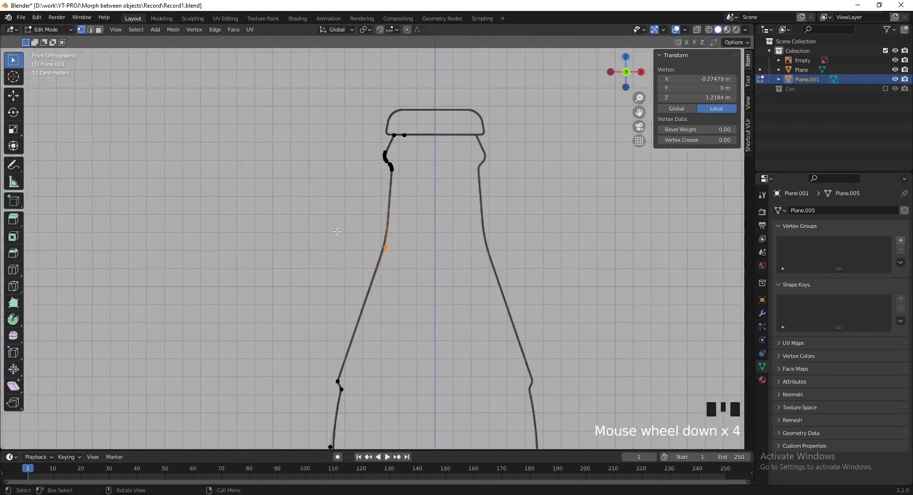
shift+middle_drag(404, 302, 404, 273)
scroll(407, 277, up, 1)
key(ctrl+shift+b)
click(430, 302)
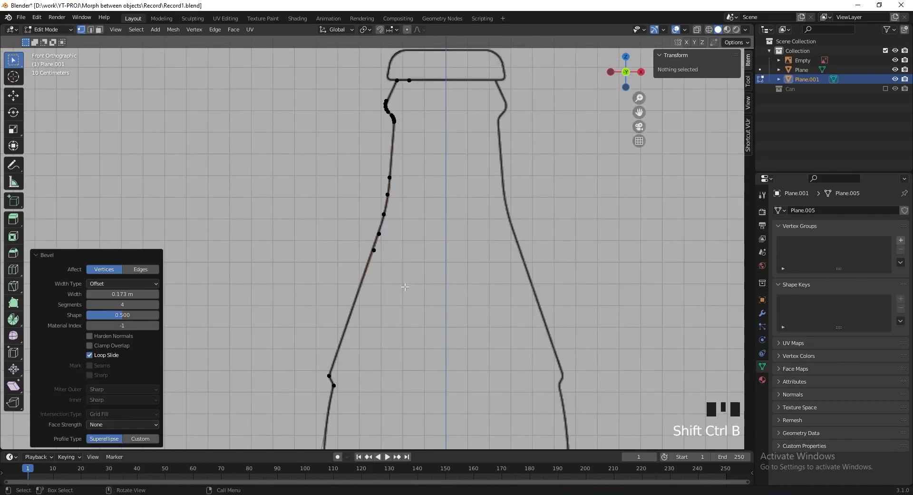
Step: Vertex-bevel the two vertices of the upper ridge's notch so they follow the reference outline
shift+middle_drag(377, 315, 404, 254)
scroll(405, 254, up, 4)
click(365, 303)
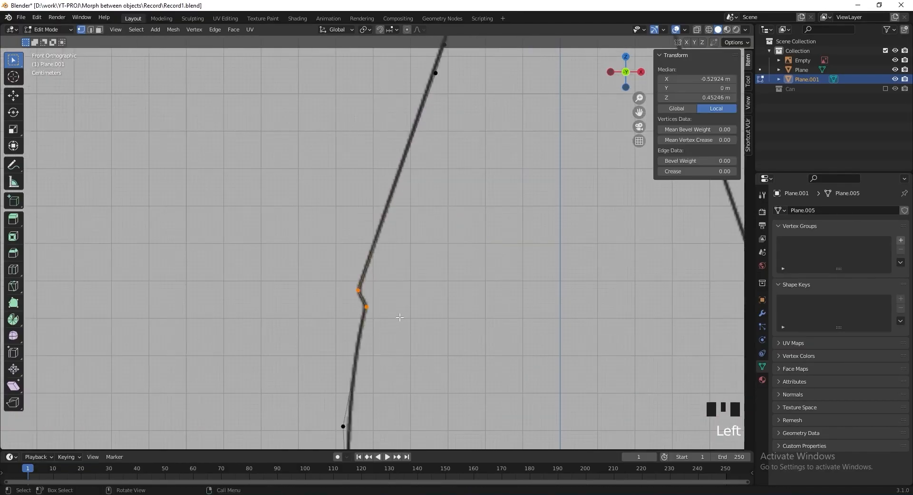
key(ctrl+shift+b)
click(385, 352)
Step: Vertex-bevel the vertex on the bulging side between the ridges with 4 segments and a width of about 0.142 m
shift+middle_drag(386, 352, 421, 209)
click(383, 292)
scroll(448, 324, down, 1)
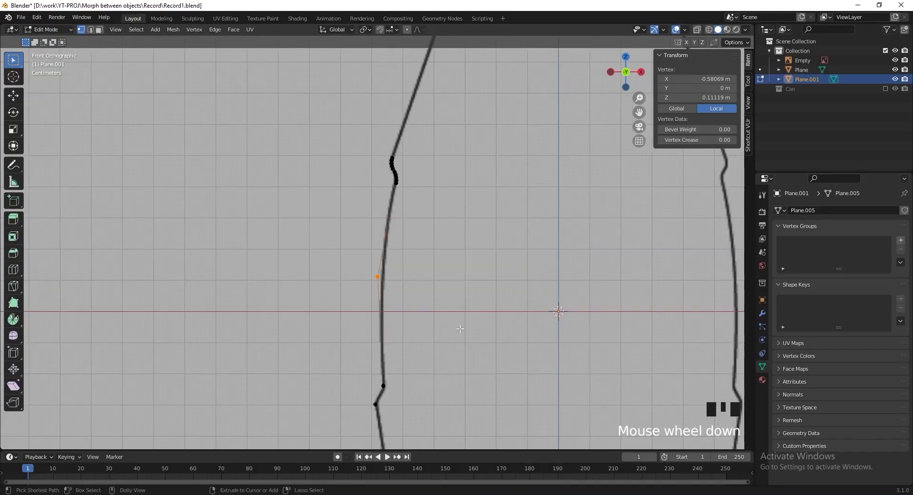
key(ctrl+shift+b)
click(499, 354)
Step: Vertex-bevel the two vertices of the lower ridge's notch to smooth the transition
shift+middle_drag(499, 354, 485, 184)
scroll(485, 184, up, 2)
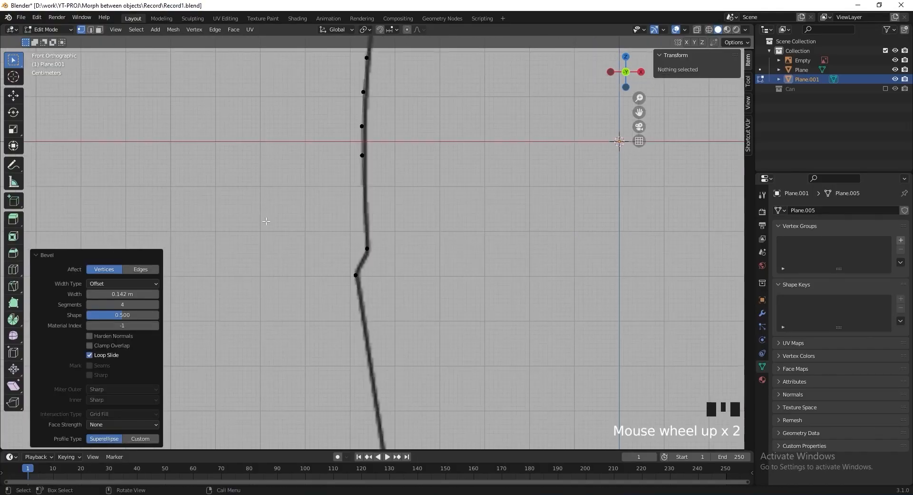
click(362, 262)
key(ctrl+shift+b)
click(427, 309)
Step: Vertex-bevel the vertex at the bottle's waist with 4 segments to match the inward curve
scroll(419, 297, down, 5)
shift+middle_drag(404, 287, 413, 126)
click(398, 224)
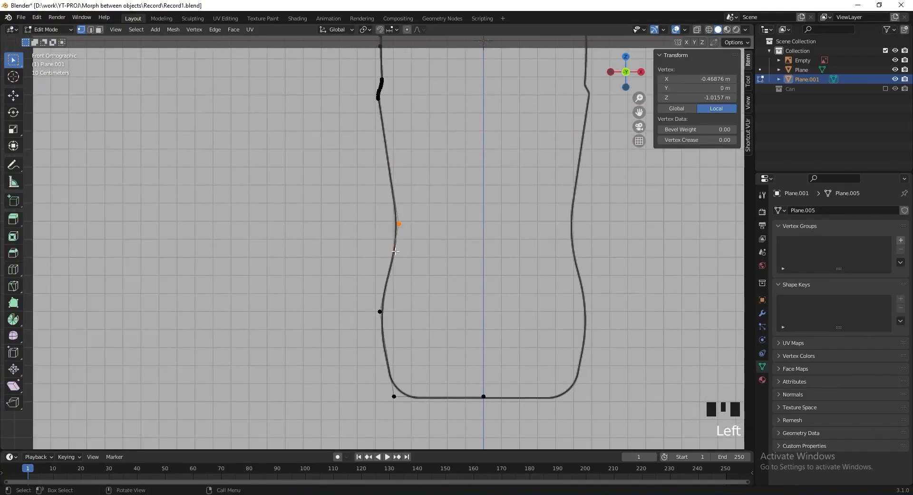
key(ctrl+shift+b)
click(444, 309)
Step: Vertex-bevel the lower bulge's vertex and the bottom corner's vertex with 4 segments, the corner about 0.105 m wide
shift+middle_drag(410, 304, 418, 238)
click(387, 245)
key(ctrl+shift+b)
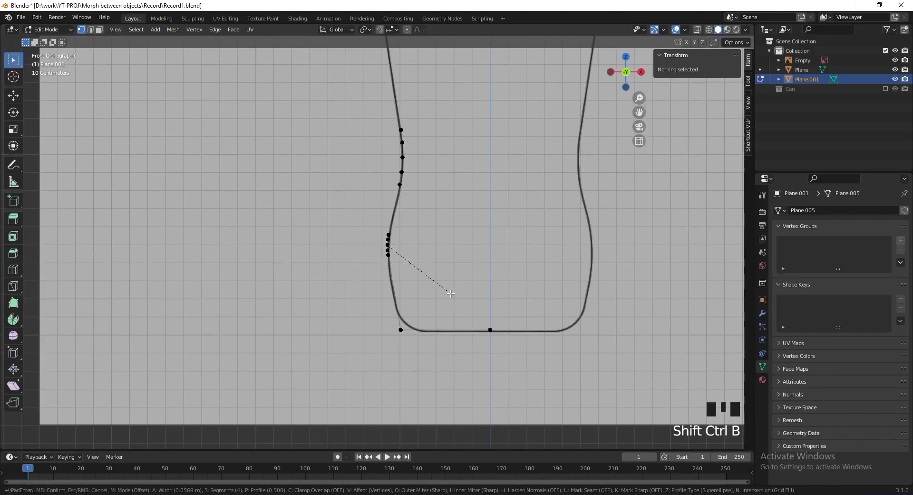
click(445, 285)
click(400, 329)
key(ctrl+shift+b)
click(432, 353)
Step: Return to Object Mode with the whole bottle profile in view and save the file
scroll(432, 352, down, 3)
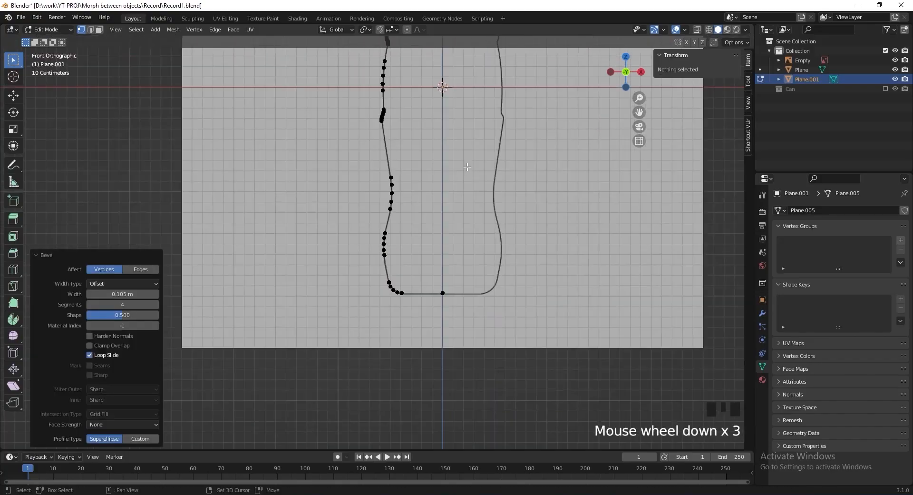
shift+middle_drag(435, 72, 436, 230)
key(Tab)
scroll(435, 233, down, 2)
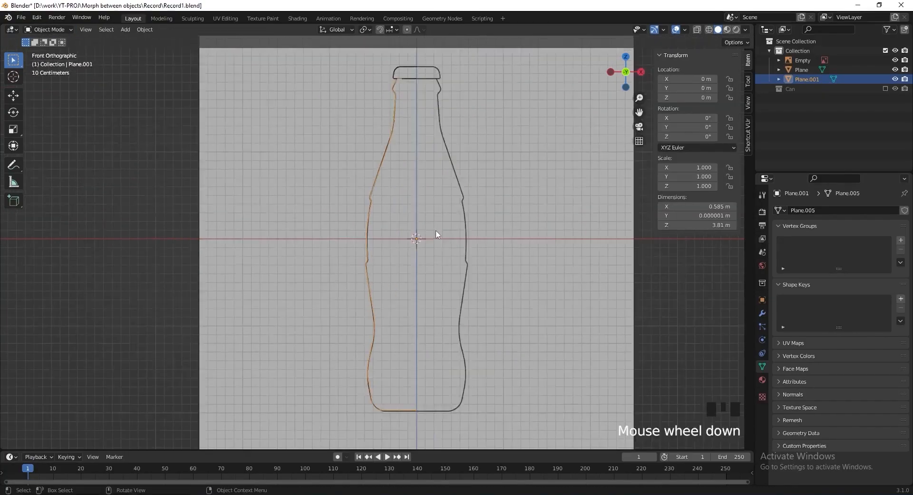
key(ctrl+s)
Step: Rename the bottle's body profile as Bottle and its top profile as Bottle cap
click(807, 79)
double_click(808, 79)
text(Bo)
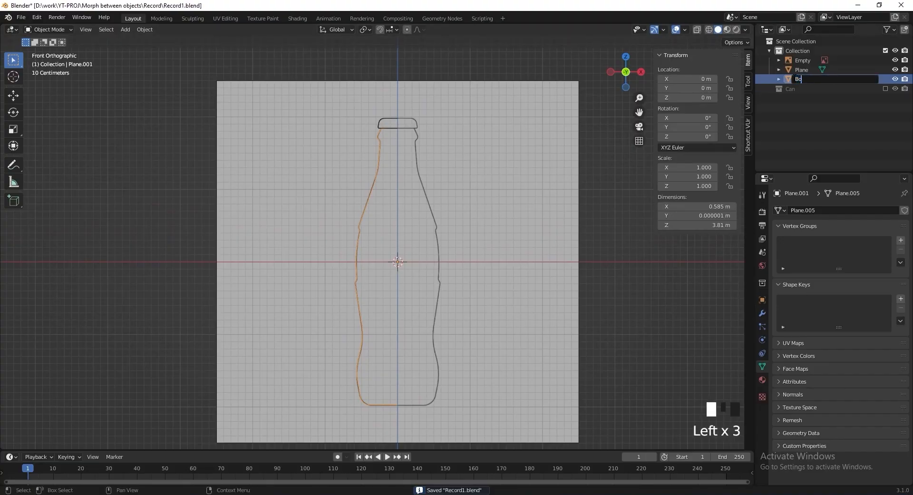
text(ttle)
key(Return)
click(807, 79)
double_click(807, 79)
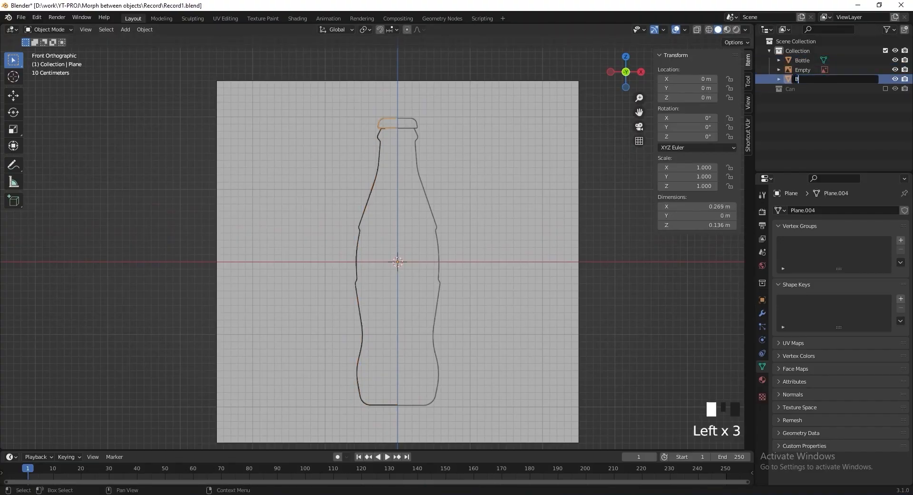
text(Bottle cap)
key(Return)
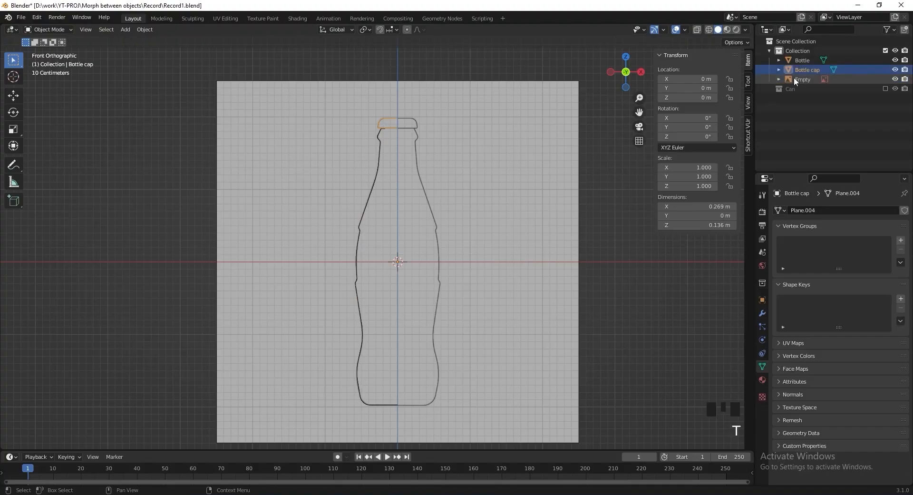
Step: Move Bottle and Bottle cap together into a new collection named Bottle
shift+click(805, 61)
key(m)
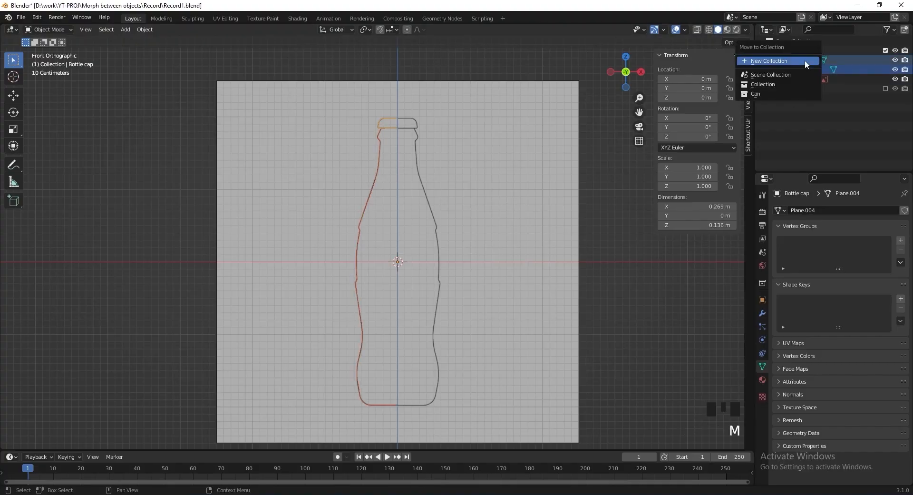
click(807, 61)
text(Bottle)
click(791, 90)
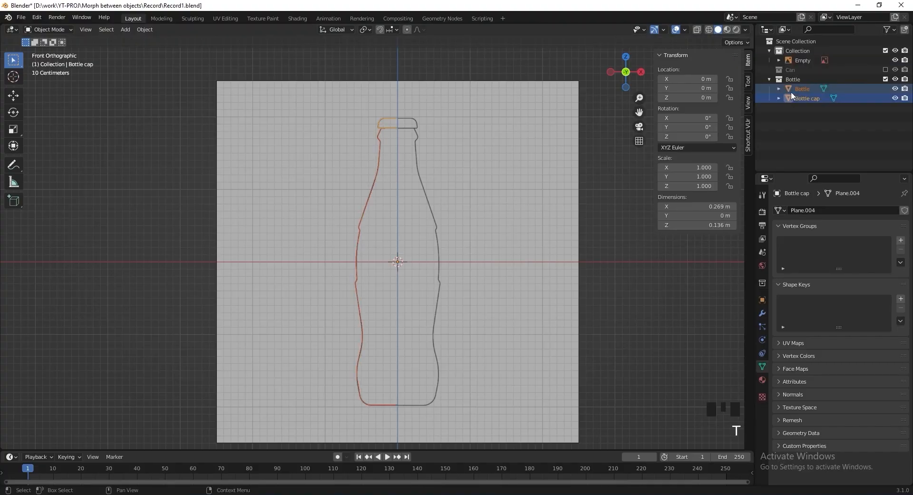
Step: Delete the reference image empty and enable the Can collection again
click(807, 59)
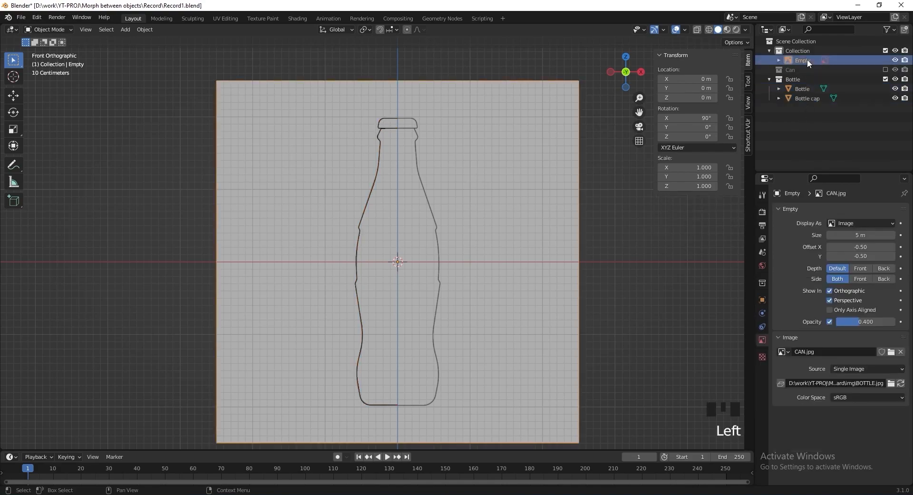
key(Delete)
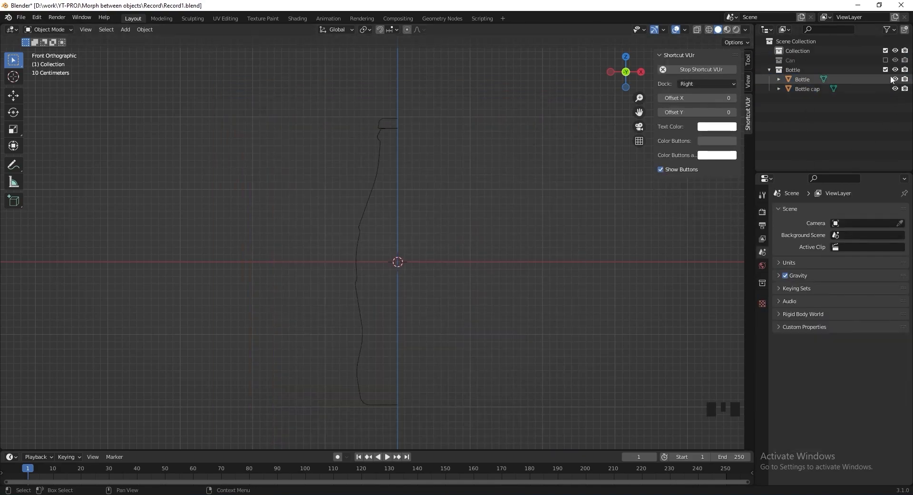
click(886, 61)
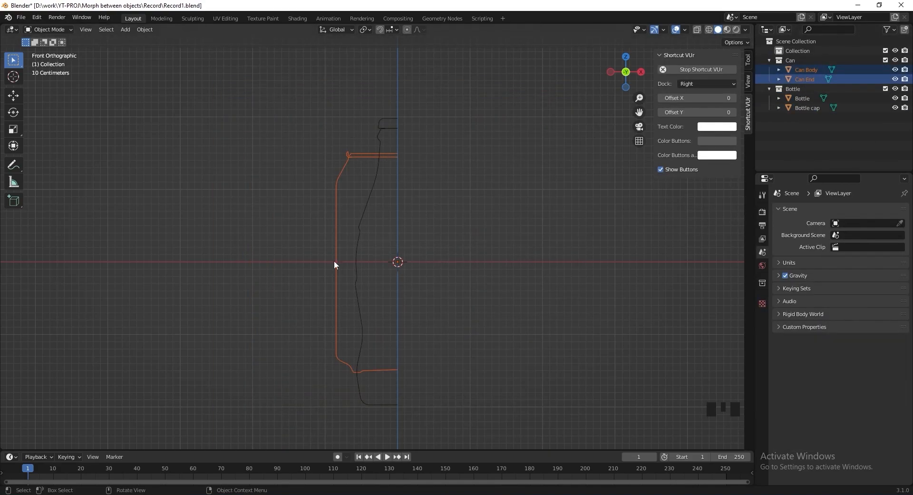
Step: Scale the can profiles down to about the bottle's width and move them about 0.925 m down along Z to the bottle's base
key(s)
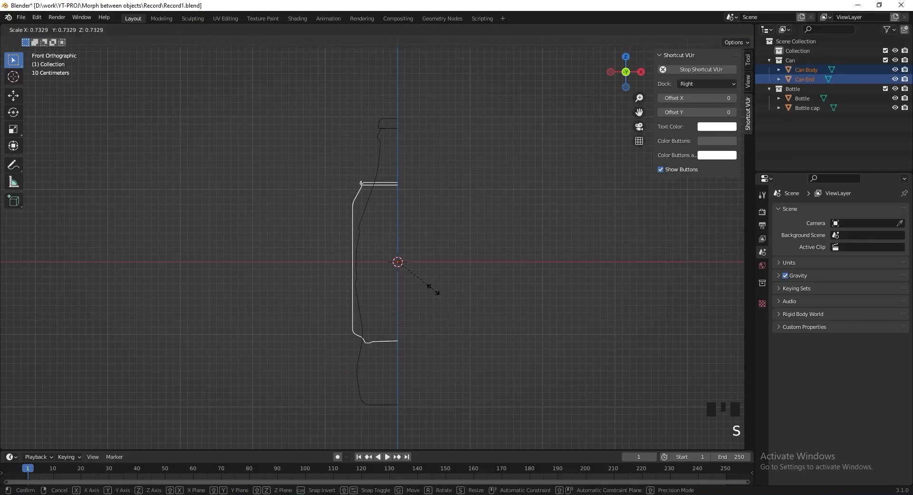
click(426, 300)
scroll(458, 242, up, 4)
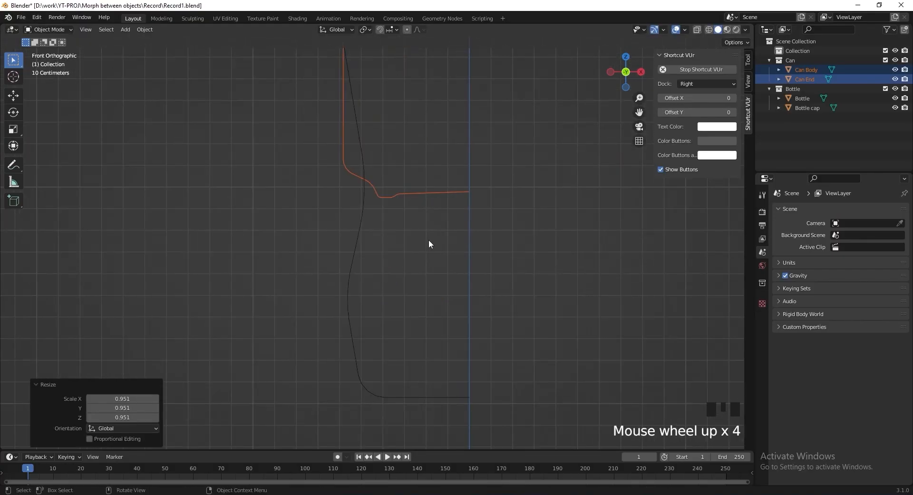
key(g)
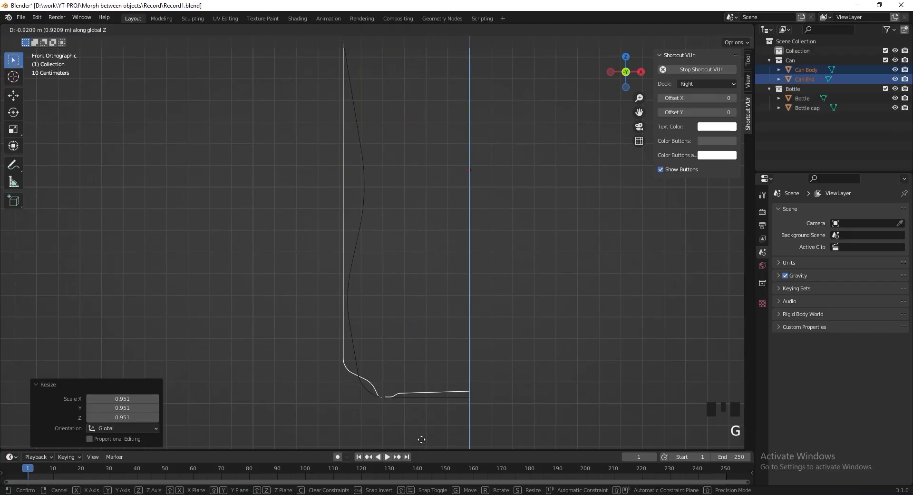
click(422, 440)
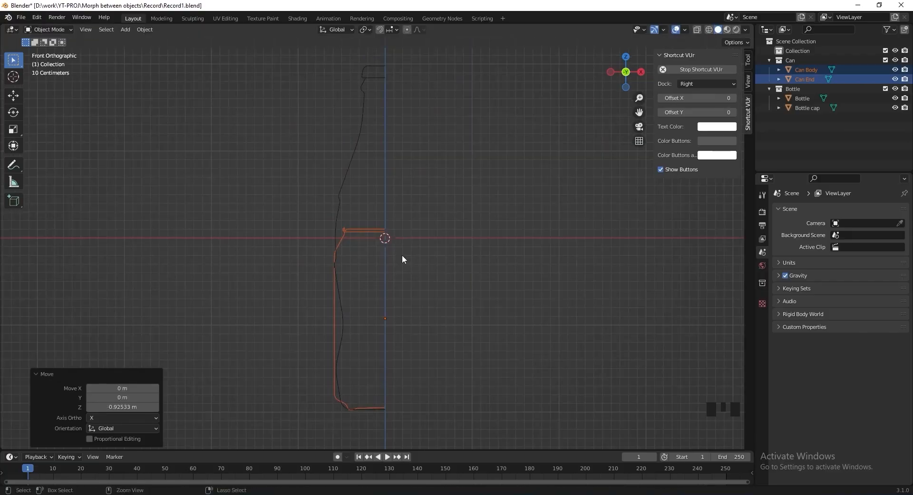
Step: Apply the location and scale of both can profiles, and disable the Can and Bottle collections
key(ctrl+a)
click(402, 258)
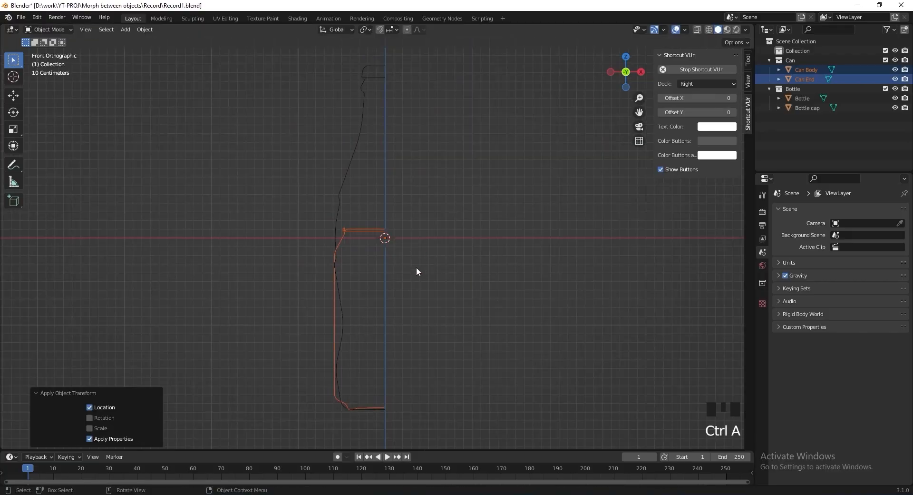
key(ctrl+a)
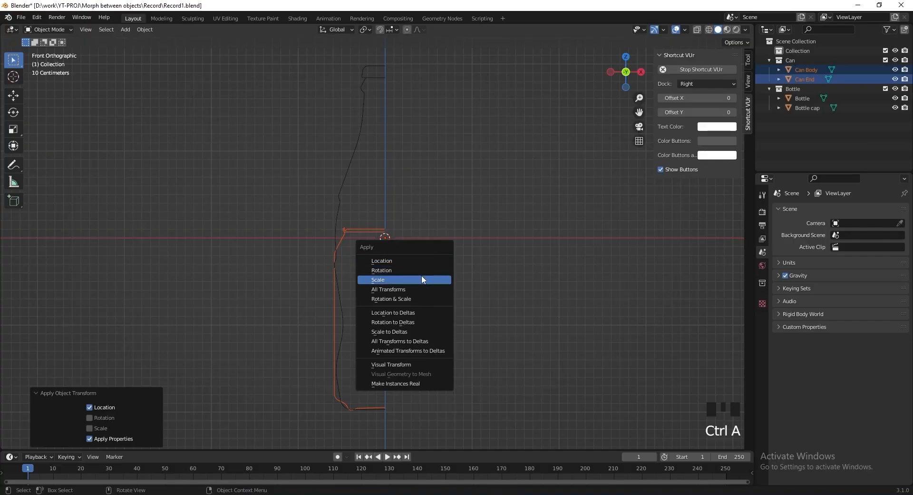
click(422, 278)
click(886, 60)
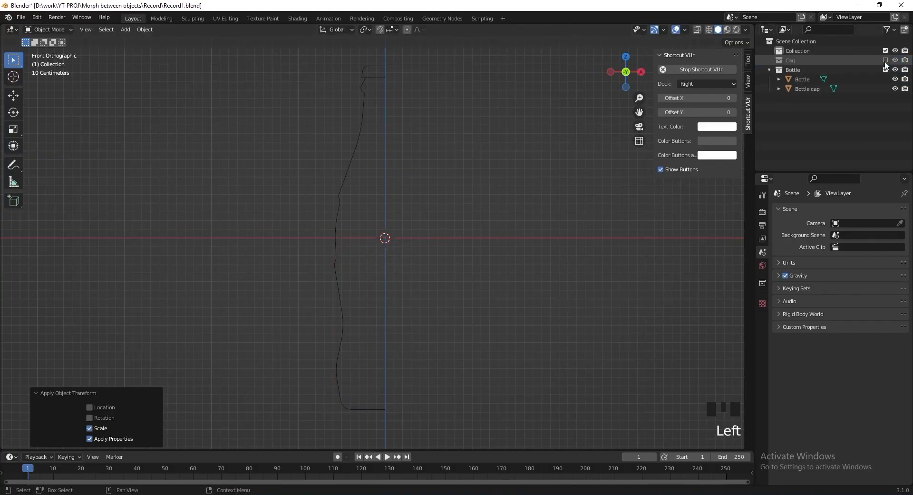
click(886, 70)
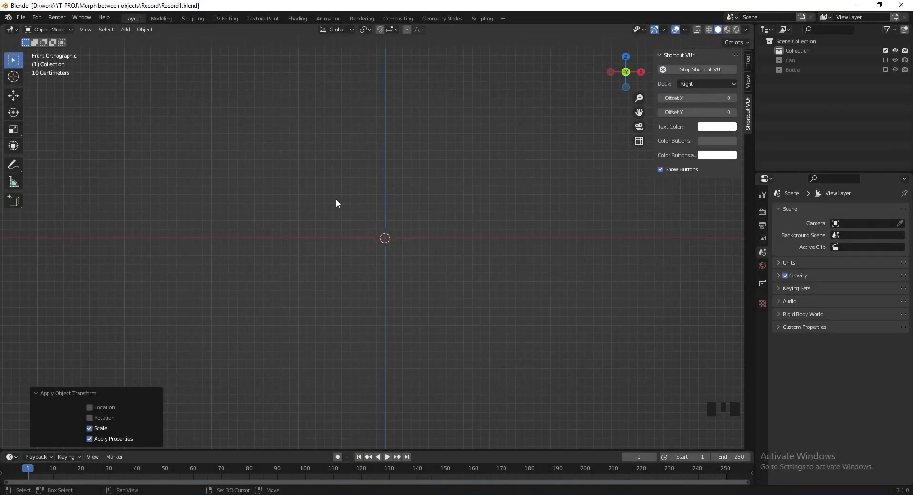
Step: Add a cube to the scene and rename it Morph Animation
key(shift+a)
mouse_move(336, 200)
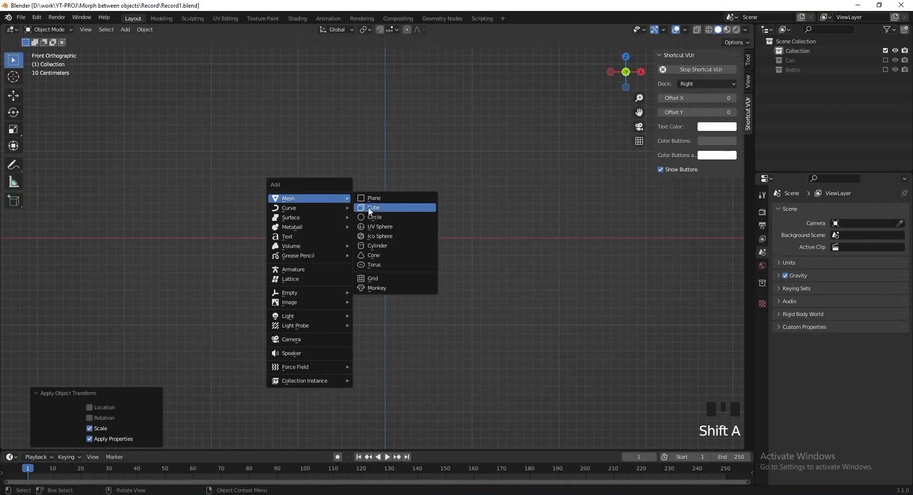
click(400, 208)
middle_drag(400, 207, 422, 232)
scroll(421, 231, down, 2)
scroll(421, 228, down, 1)
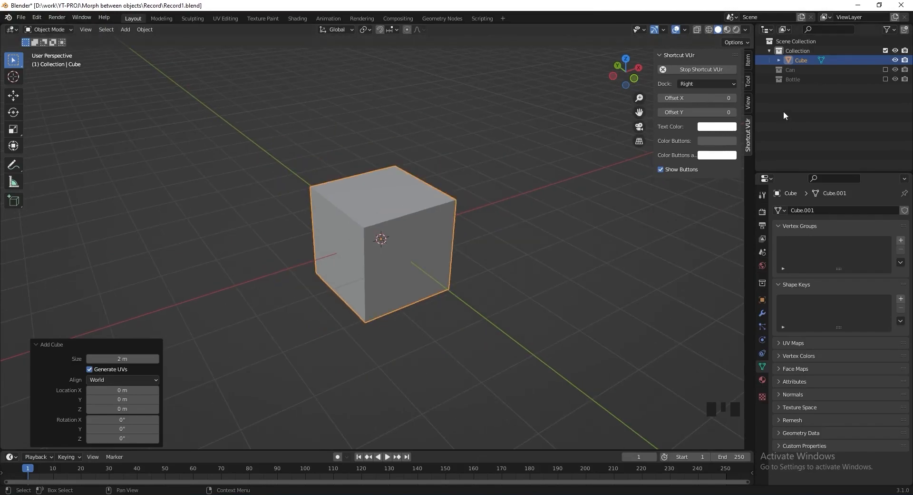
double_click(807, 61)
text(Morph Animatio)
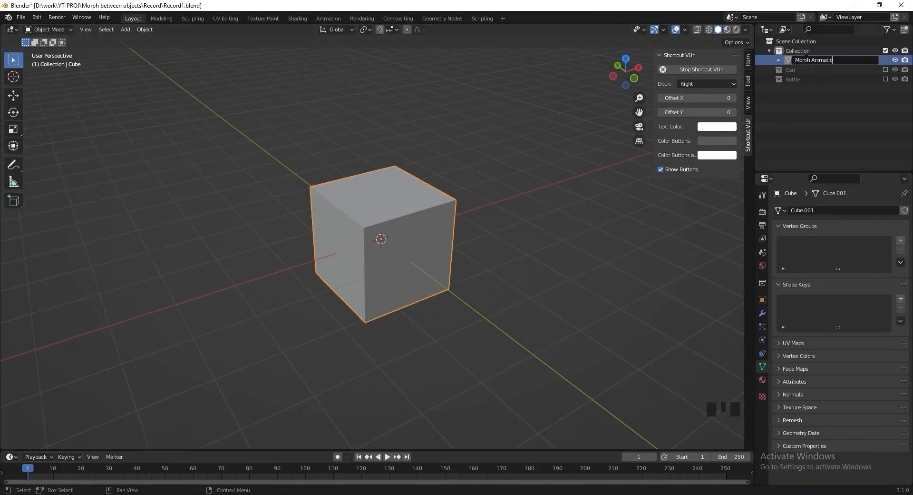
text(n)
key(Return)
Step: Switch to the Geometry Nodes workspace, create a new node tree on Morph Animation and pin it
click(450, 18)
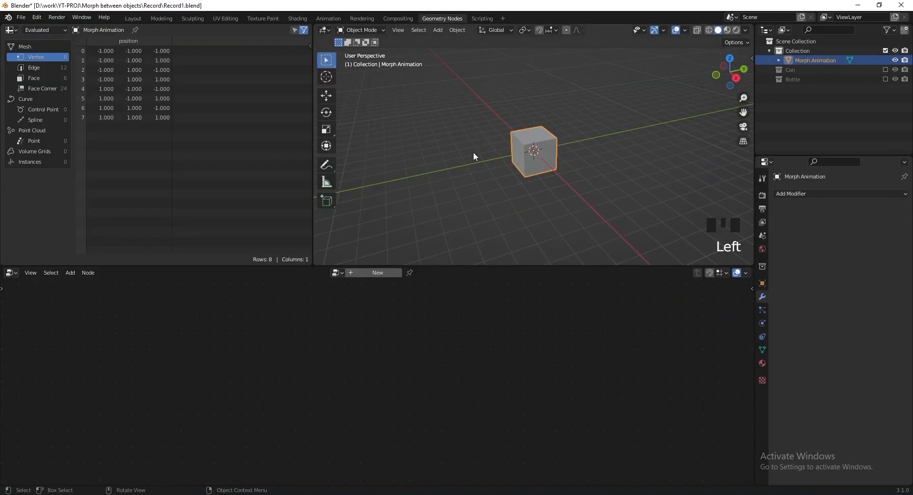
click(390, 275)
scroll(428, 349, up, 3)
middle_drag(431, 352, 428, 297)
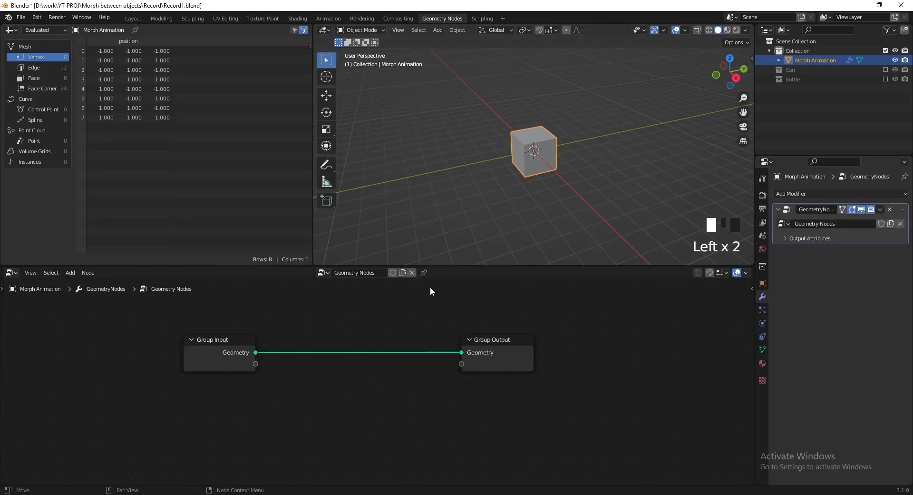
click(424, 273)
middle_drag(360, 402, 381, 367)
Step: Add an Object Info node set to the Bottle object and connect its Geometry to the Group Output
key(shift+a)
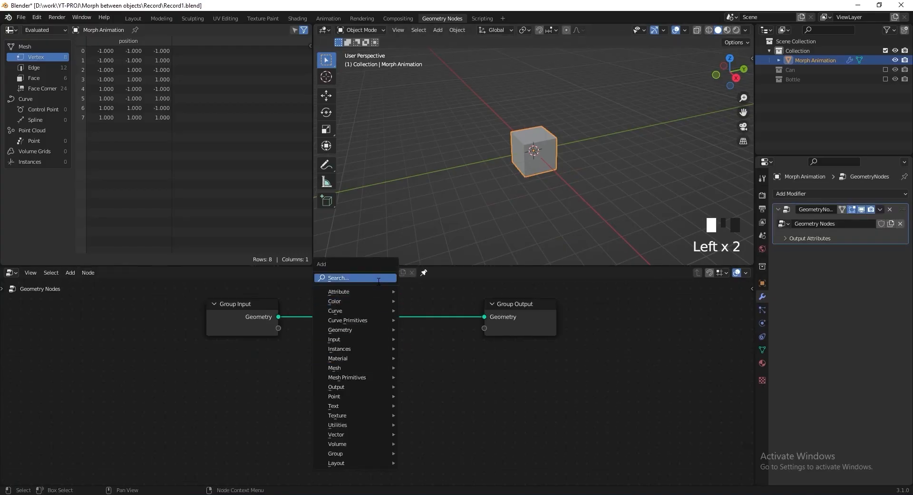
click(379, 278)
text(object)
key(Return)
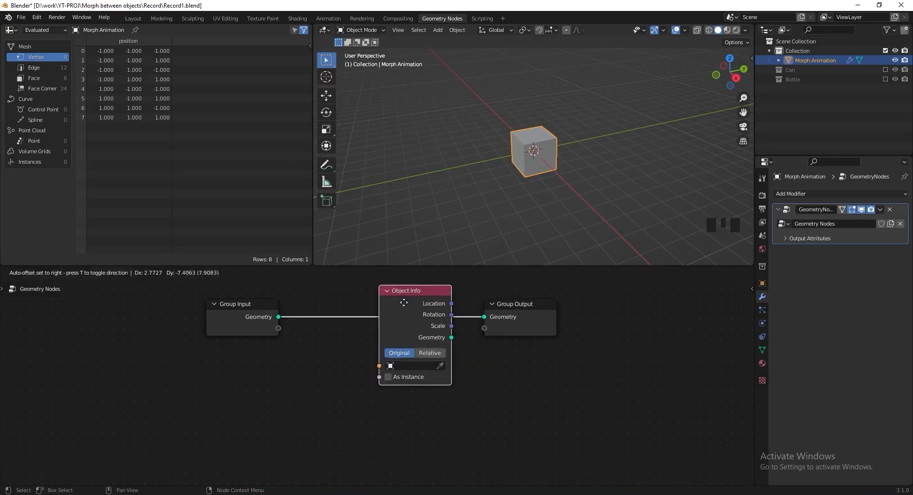
click(256, 425)
click(255, 431)
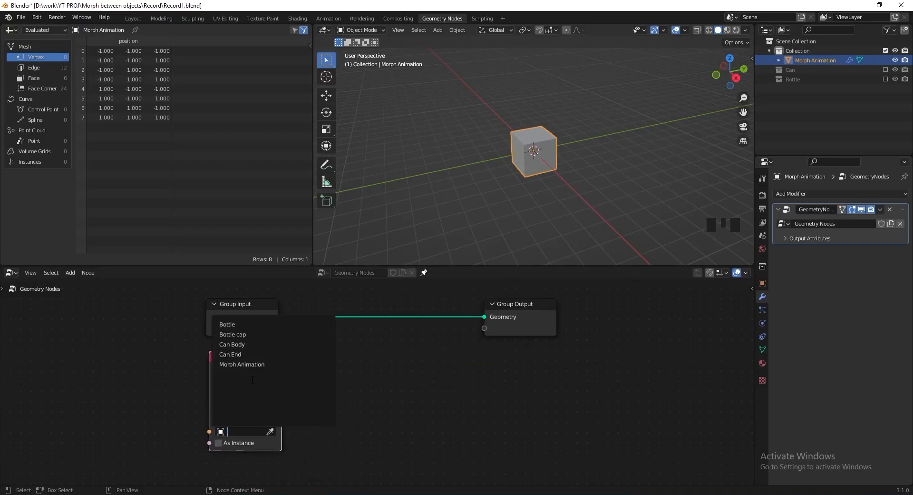
click(255, 324)
drag(282, 404, 568, 352)
scroll(567, 168, up, 4)
shift+middle_drag(566, 169, 567, 166)
scroll(570, 162, down, 2)
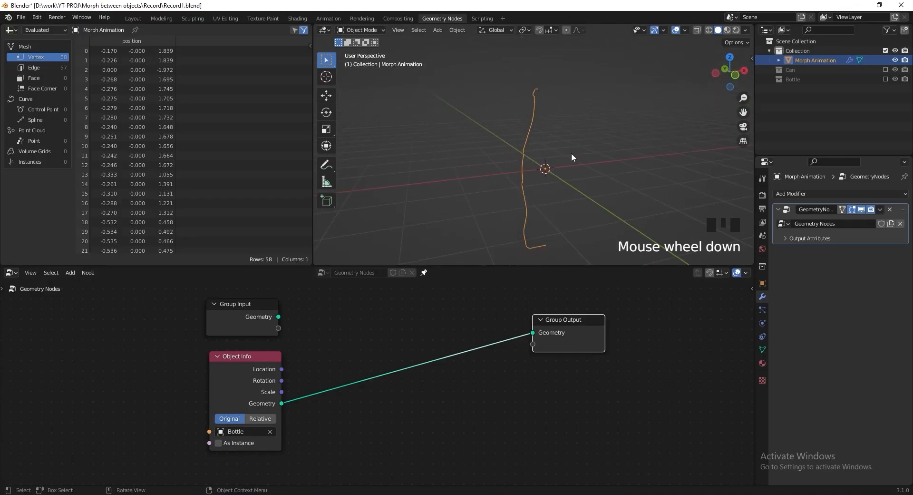
Step: Insert a Mesh to Curve node between the Bottle's Object Info and the Group Output
key(shift+a)
mouse_move(544, 386)
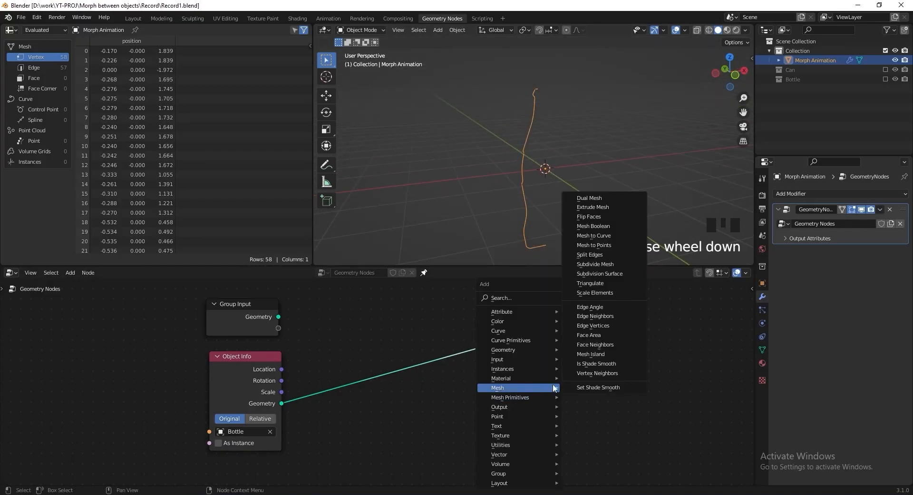
click(594, 235)
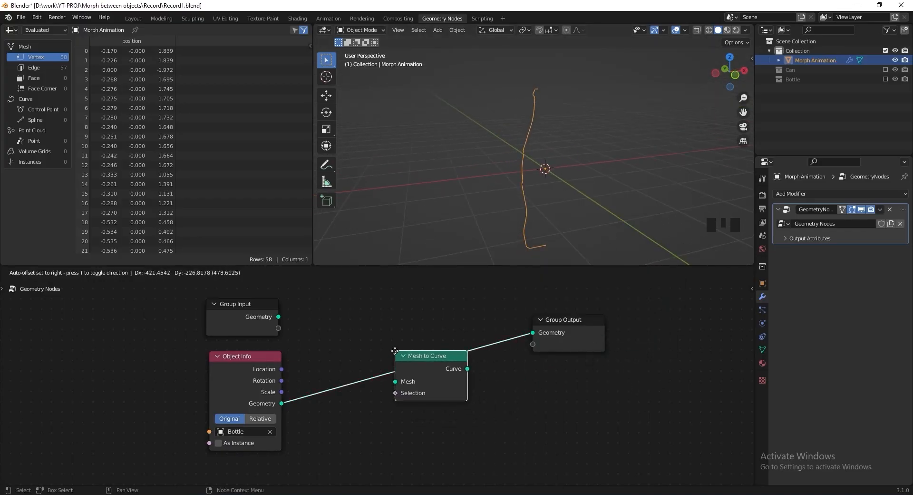
click(404, 360)
Step: Add a Resample Curve node after Mesh to Curve and connect its Curve output to the Group Output
middle_drag(538, 363, 306, 320)
drag(260, 316, 302, 362)
text(resampl)
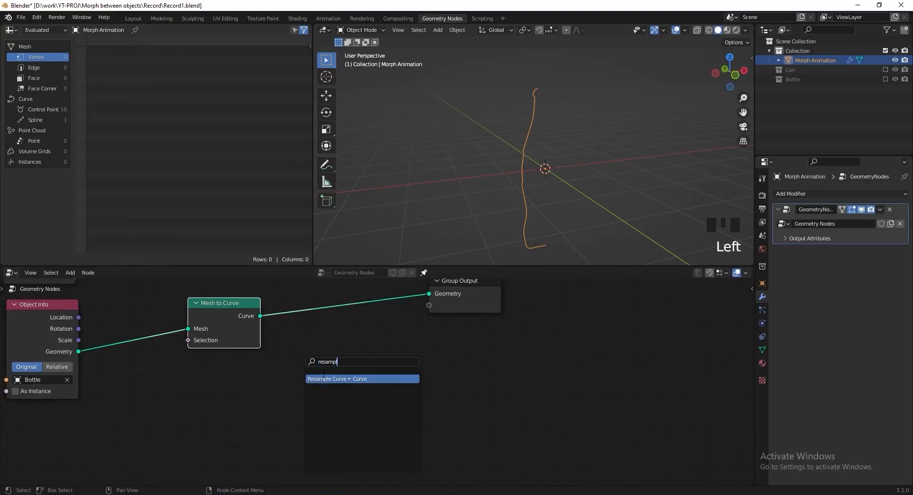
click(324, 377)
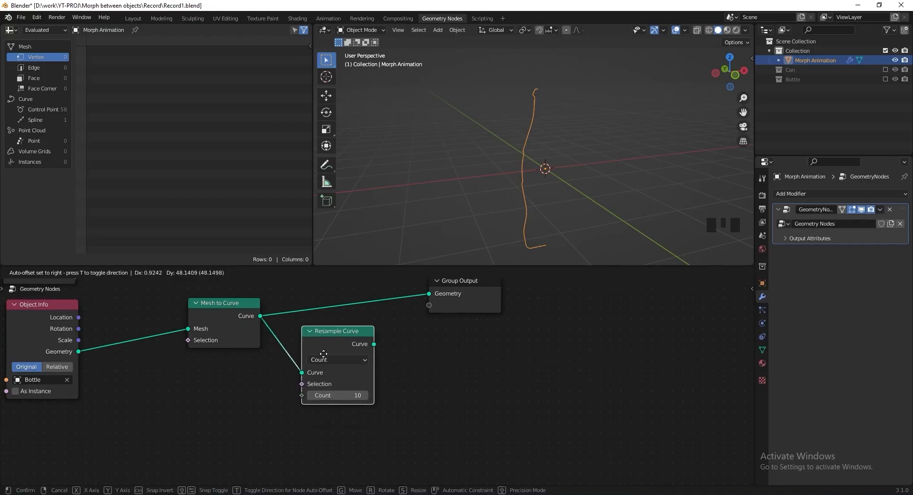
scroll(404, 361, up, 1)
drag(384, 388, 451, 331)
drag(495, 325, 531, 356)
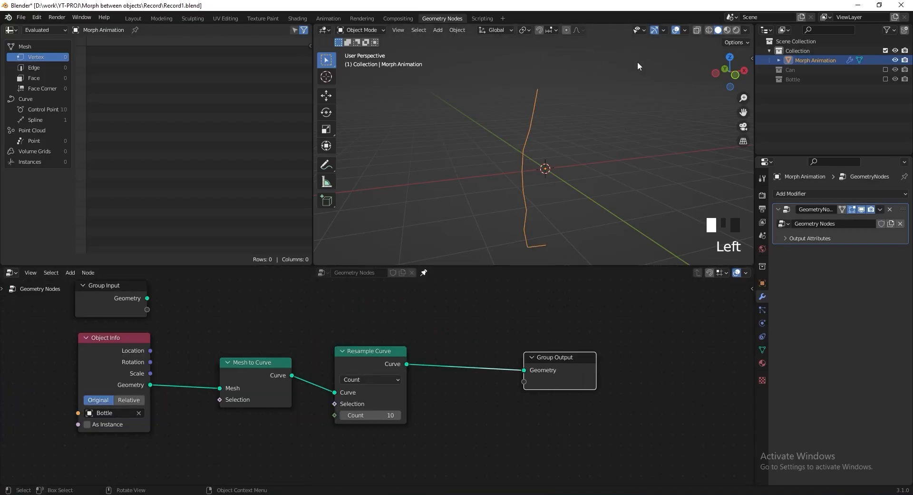
Step: Set the Resample Curve count to 200 and show the curve's control points in a widened spreadsheet domain list
middle_drag(416, 422, 421, 399)
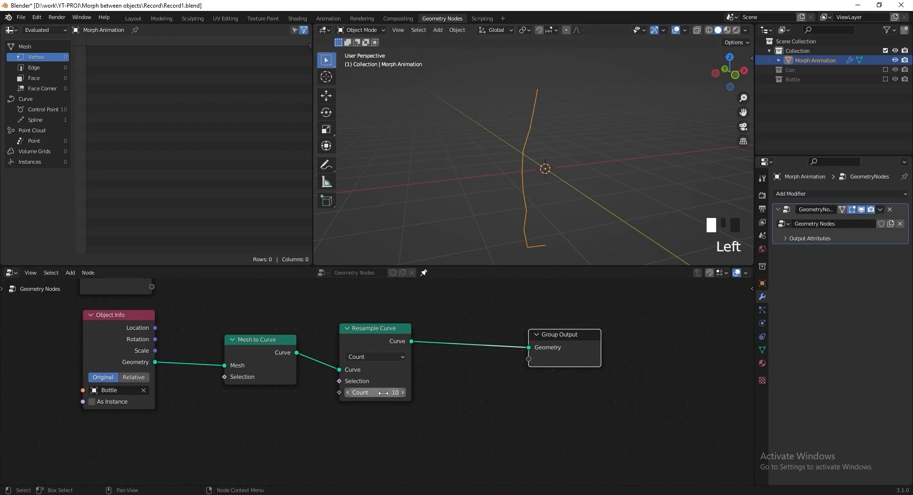
key(Return)
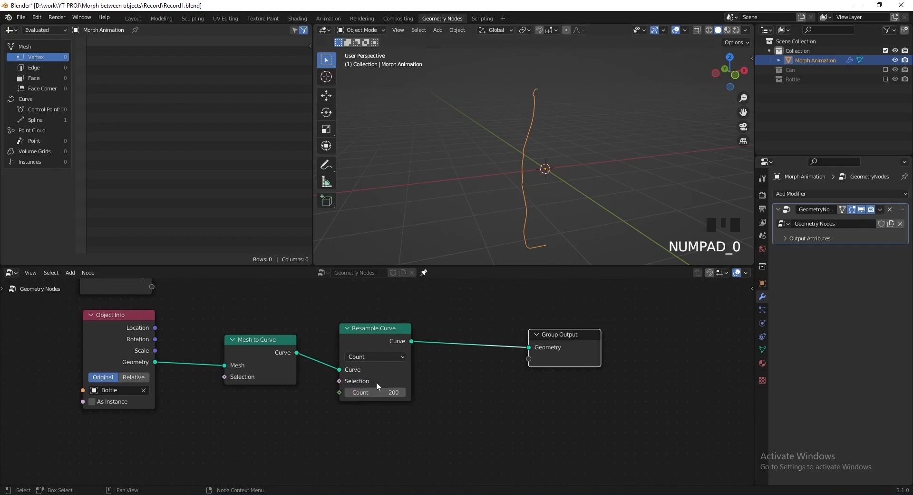
shift+middle_drag(424, 164, 409, 155)
click(47, 109)
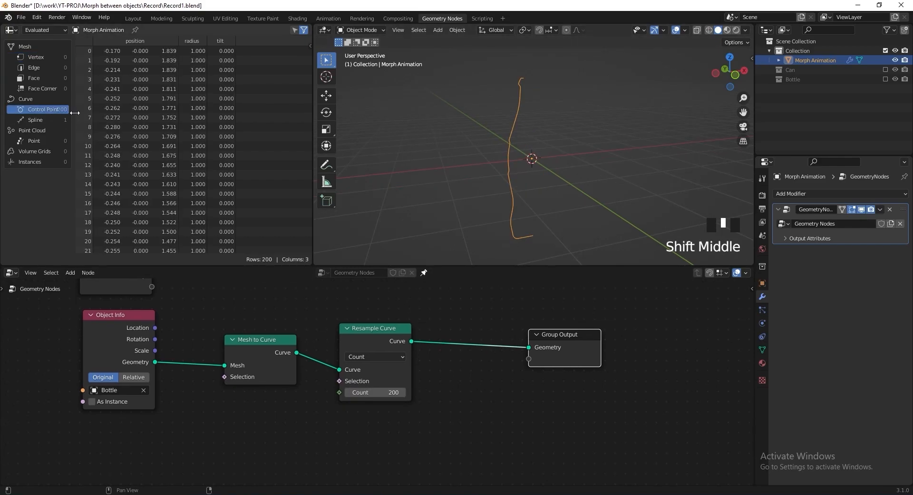
drag(75, 119, 110, 119)
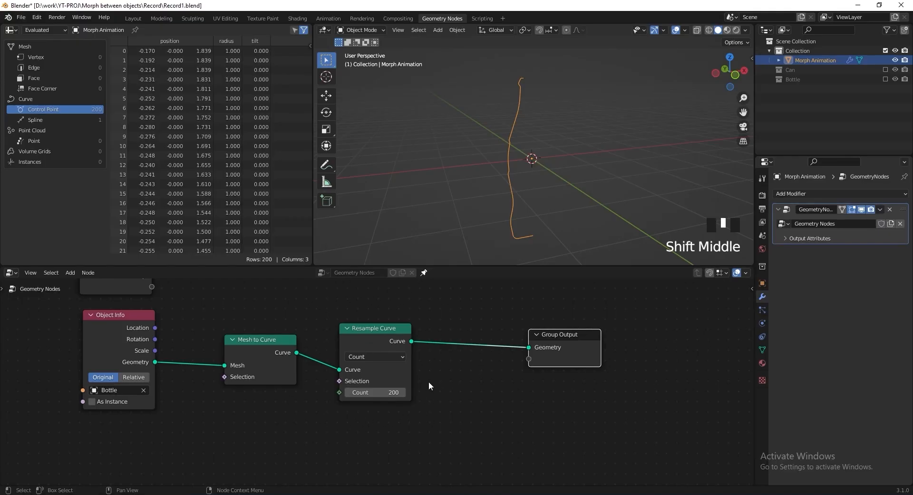
Step: Duplicate the Object Info, Mesh to Curve and Resample Curve nodes below the originals and set the copy's object to Can Body
scroll(429, 381, down, 3)
drag(418, 388, 181, 296)
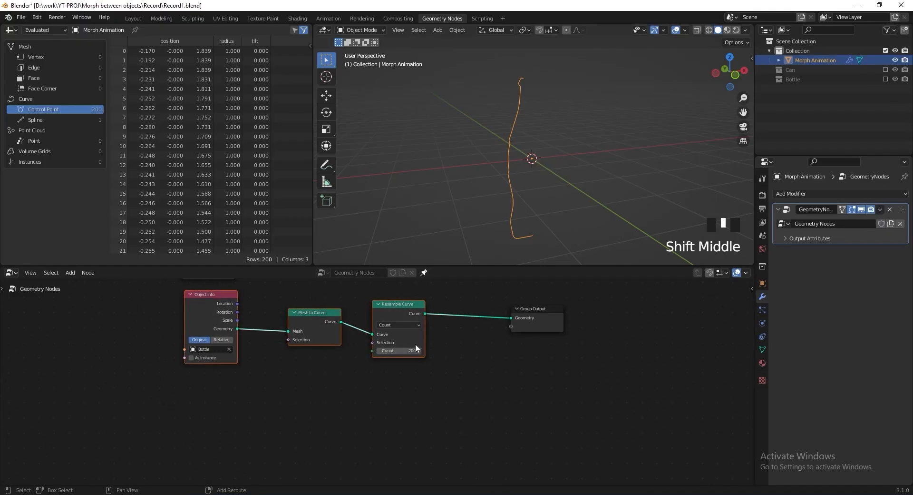
key(shift+d)
click(414, 423)
scroll(428, 417, up, 2)
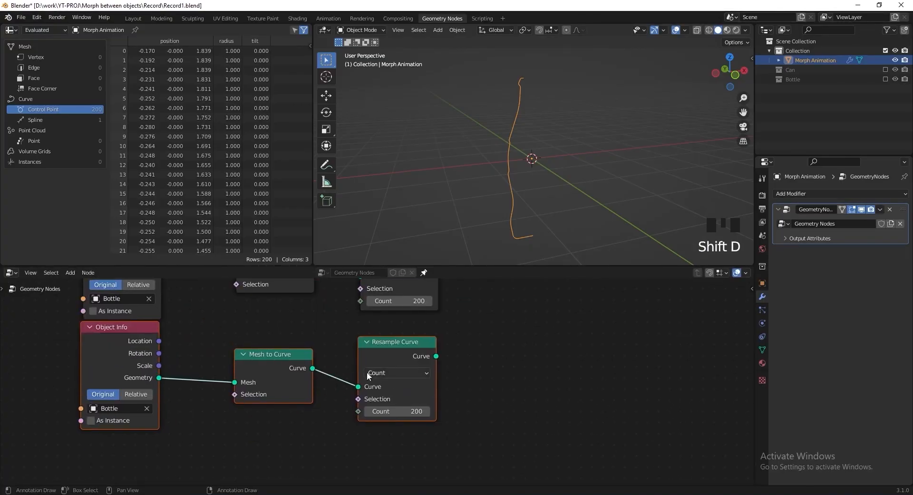
click(181, 372)
click(228, 419)
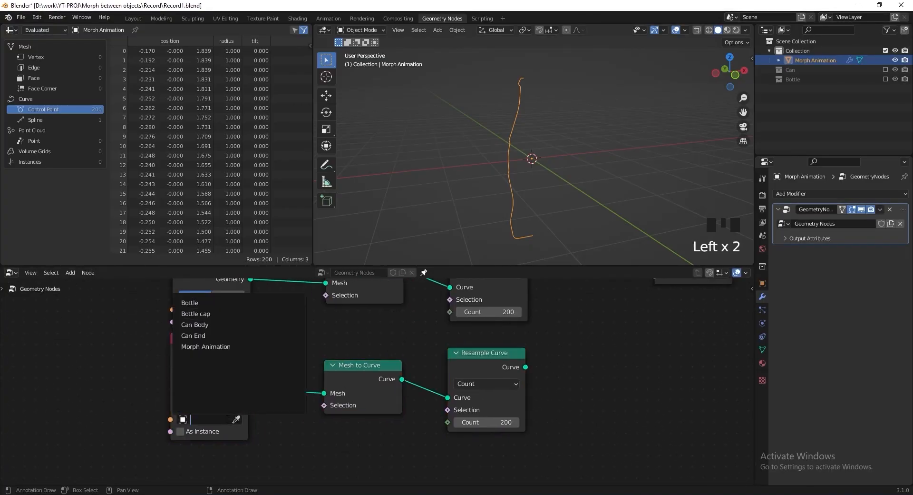
click(239, 325)
scroll(382, 380, down, 2)
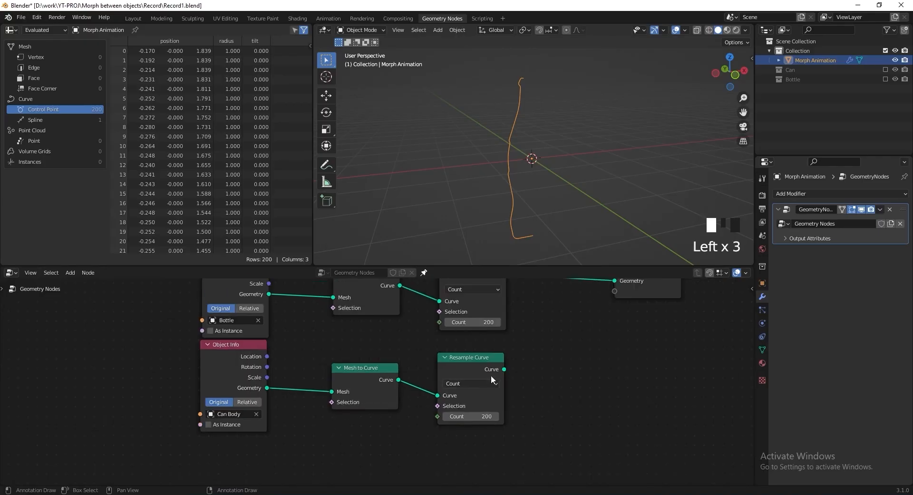
Step: Connect the Can Body branch's Resample Curve to the Group Output in place of the Bottle branch
middle_drag(487, 379, 417, 399)
drag(434, 389, 445, 384)
drag(542, 302, 576, 319)
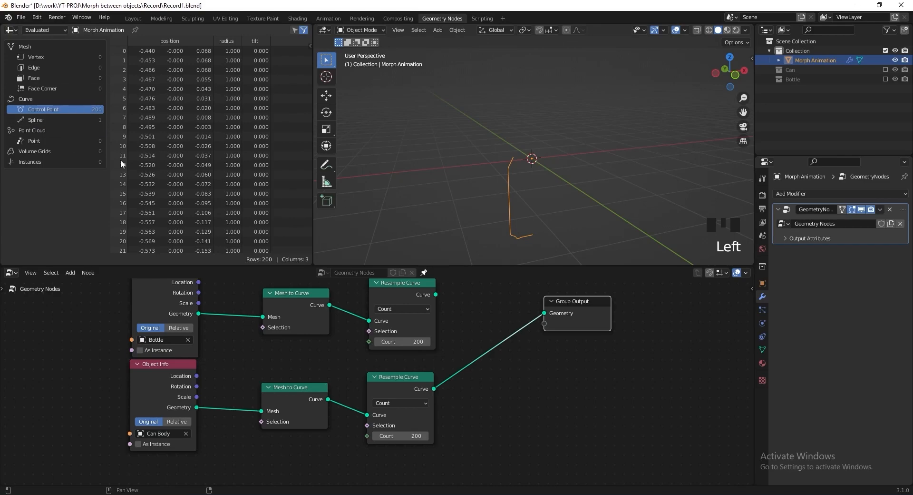
Step: Add an Integer node between the two branches and connect it to the Count of both Resample Curve nodes
key(shift+a)
mouse_move(537, 359)
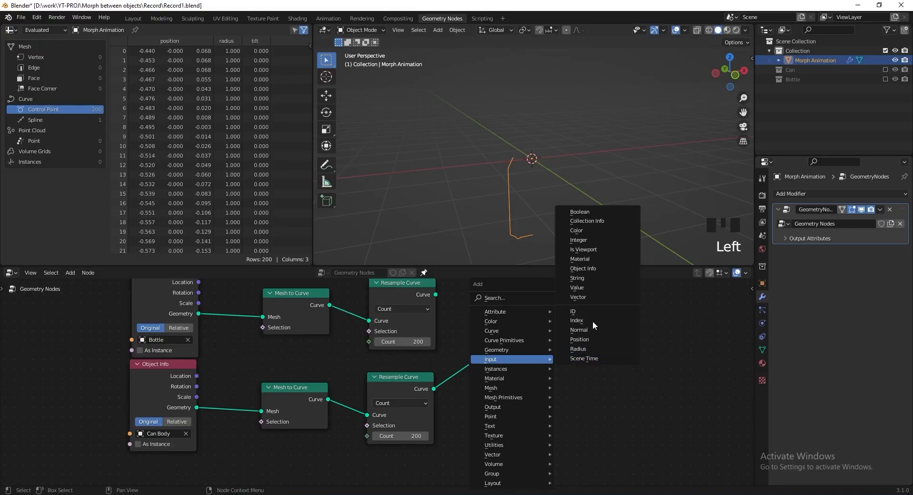
click(593, 240)
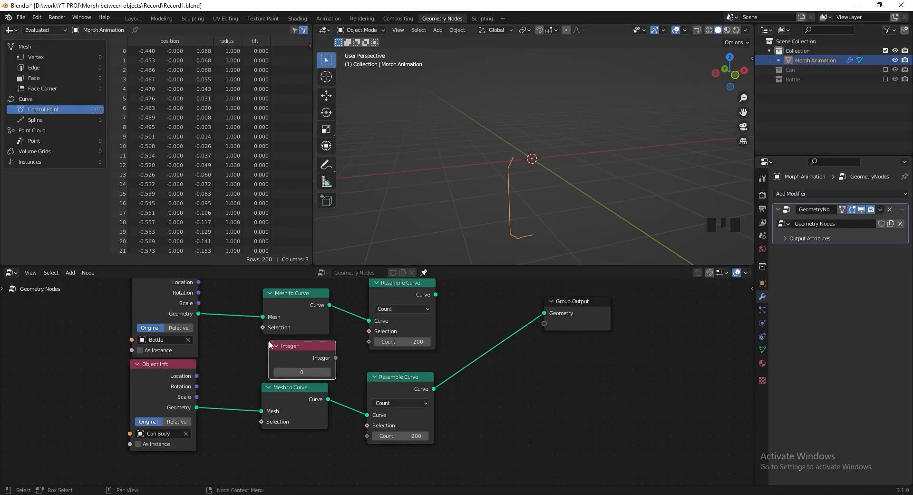
click(294, 395)
click(313, 309)
scroll(313, 309, up, 2)
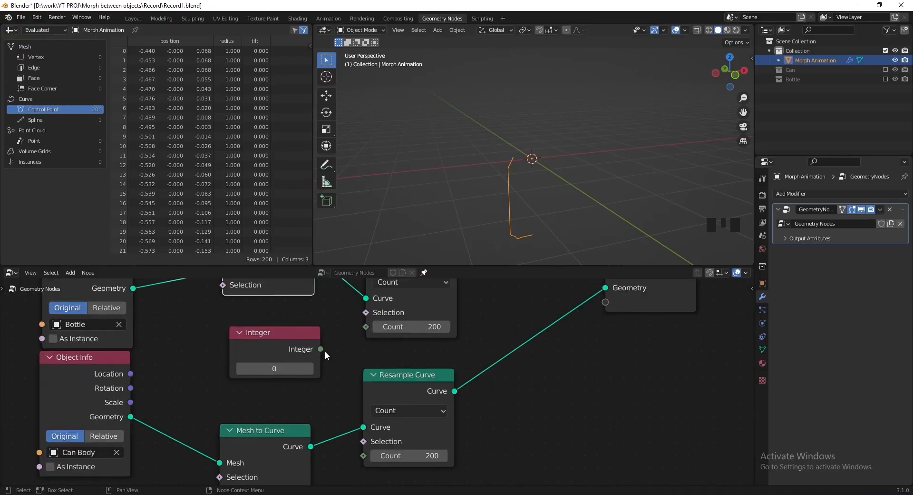
drag(322, 349, 371, 327)
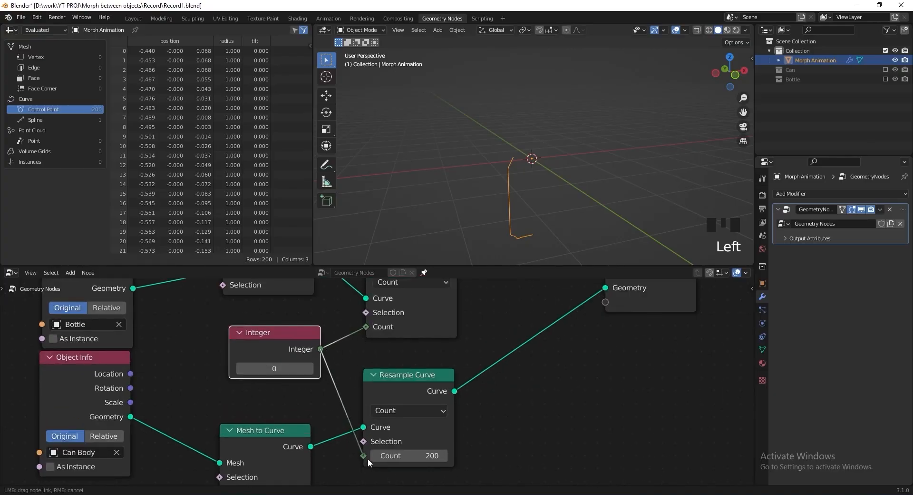
drag(367, 458, 359, 449)
Step: Set the Integer node's value to 200
middle_drag(359, 449, 389, 428)
click(306, 346)
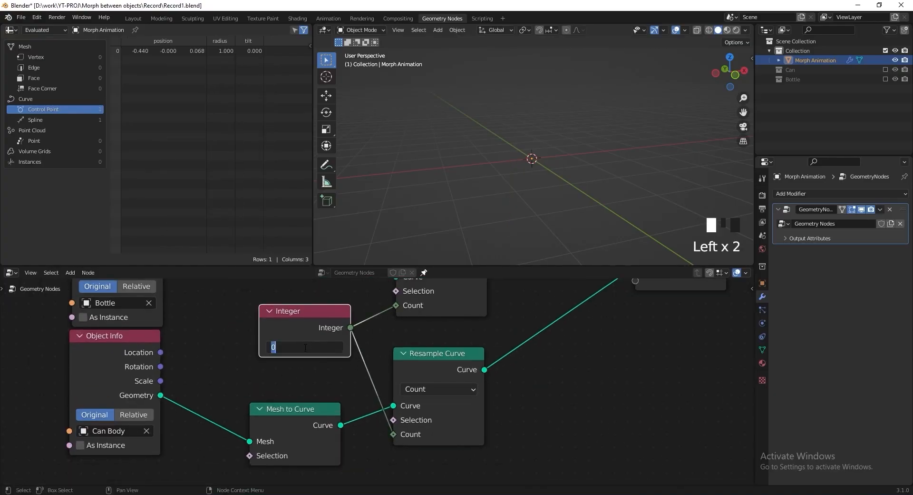
text(200)
key(Return)
shift+middle_drag(510, 201, 510, 201)
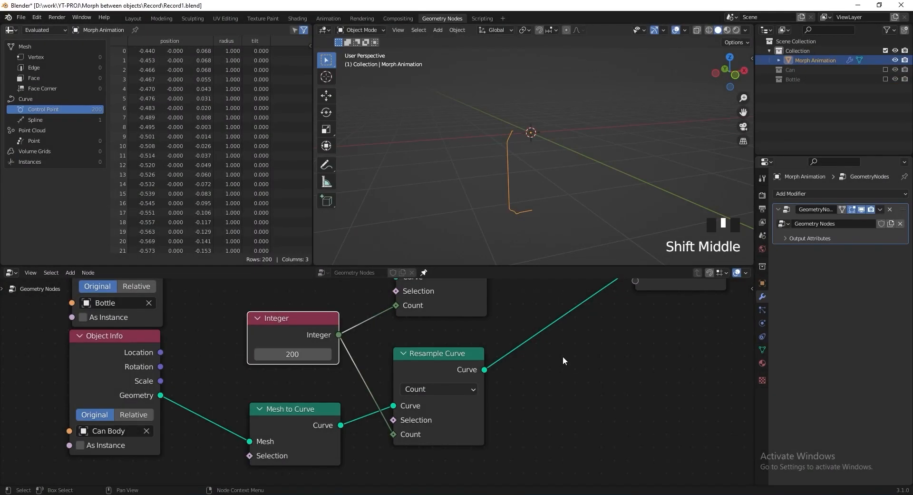
Step: Connect the Bottle branch's Resample Curve back to the Group Output
scroll(563, 357, down, 4)
middle_drag(563, 347, 533, 382)
drag(395, 312, 595, 345)
shift+middle_drag(509, 262, 499, 190)
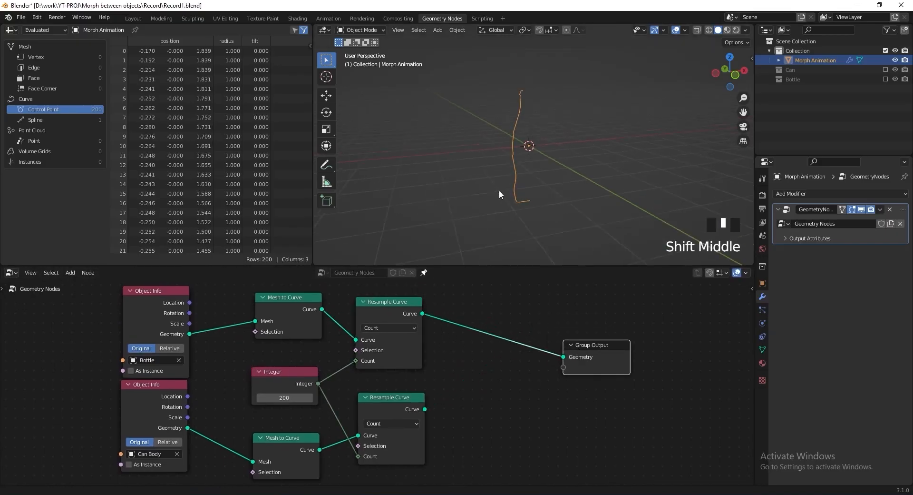
Step: Insert a Set Position node between the Bottle's Resample Curve and the Group Output, leaving room before it
scroll(498, 192, up, 2)
key(shift+a)
mouse_move(541, 350)
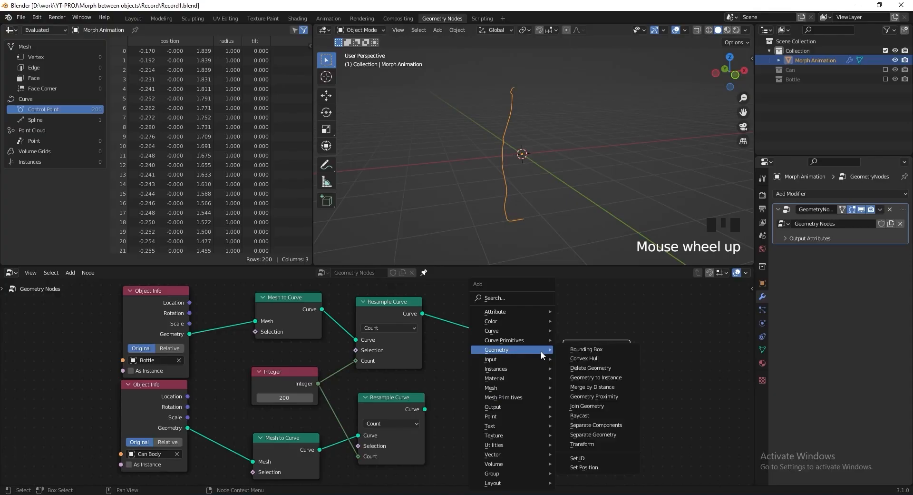
click(584, 468)
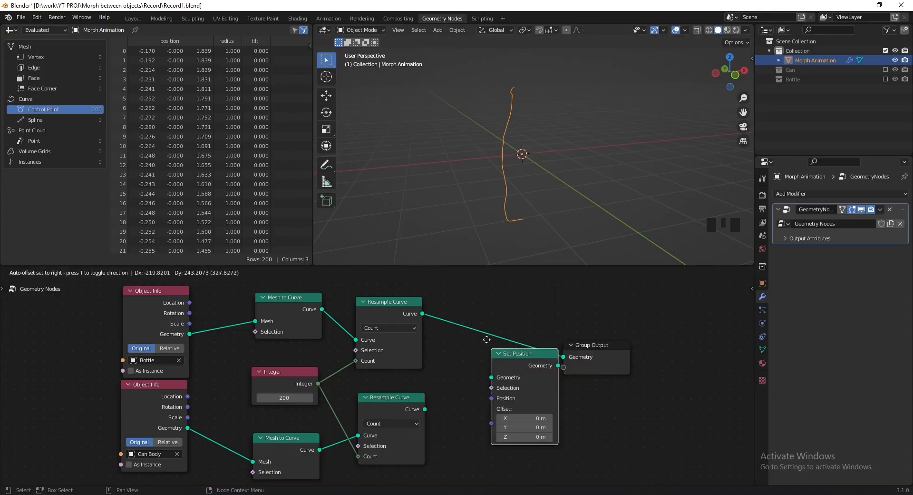
click(517, 363)
middle_drag(516, 363, 383, 362)
scroll(384, 362, down, 3)
drag(468, 348, 639, 335)
scroll(514, 328, up, 4)
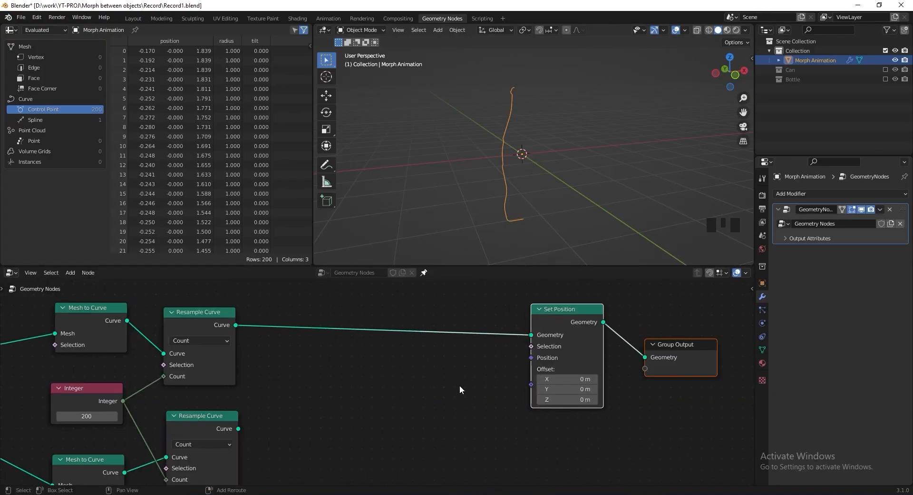
Step: Add a color Mix node before Set Position and connect its Color output to the Position input
key(shift+a)
mouse_move(461, 322)
click(511, 340)
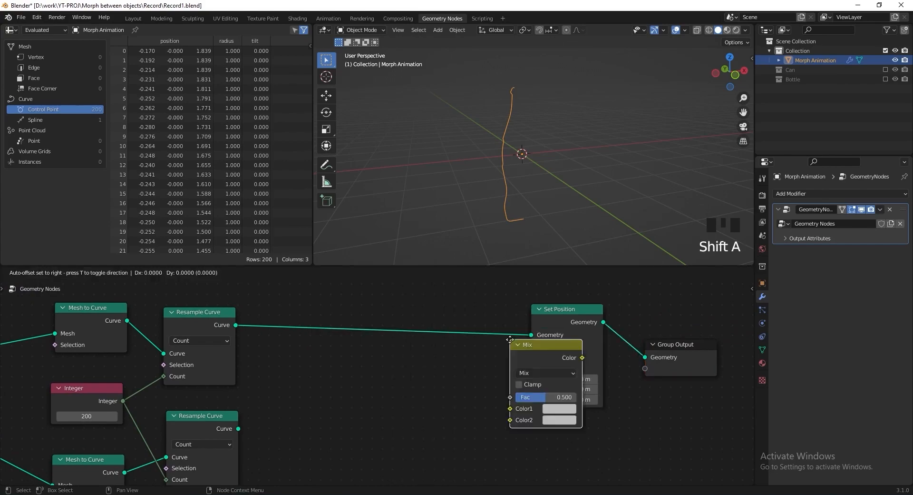
click(493, 374)
drag(534, 359, 534, 358)
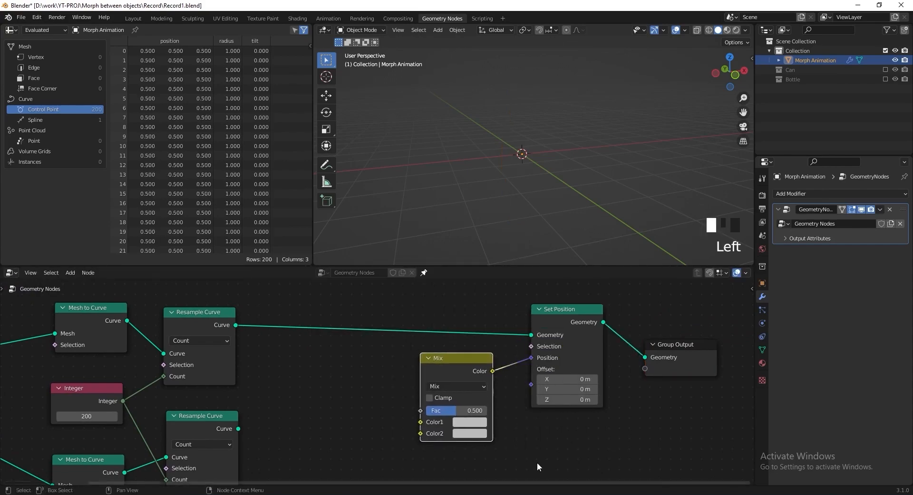
Step: Add a Position node in the space between the Resample Curve nodes and the Mix node
scroll(566, 443, down, 2)
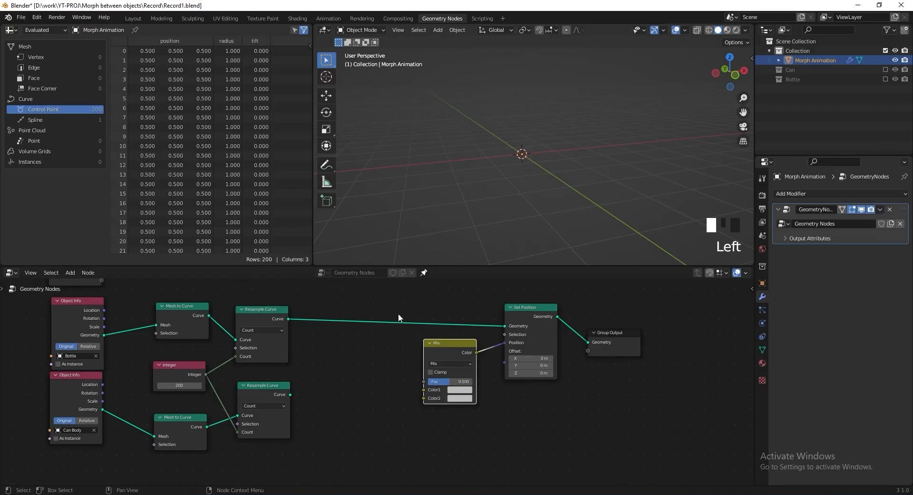
scroll(281, 417, up, 2)
key(shift+a)
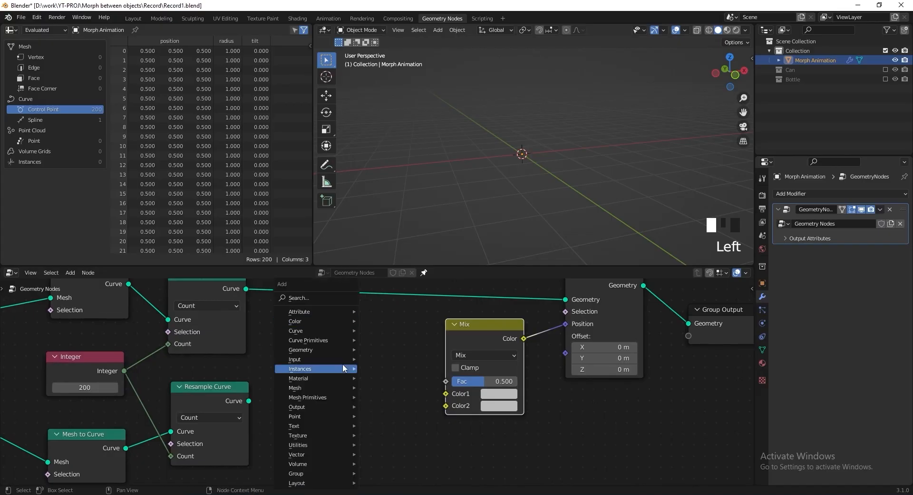
mouse_move(333, 359)
click(378, 343)
click(280, 356)
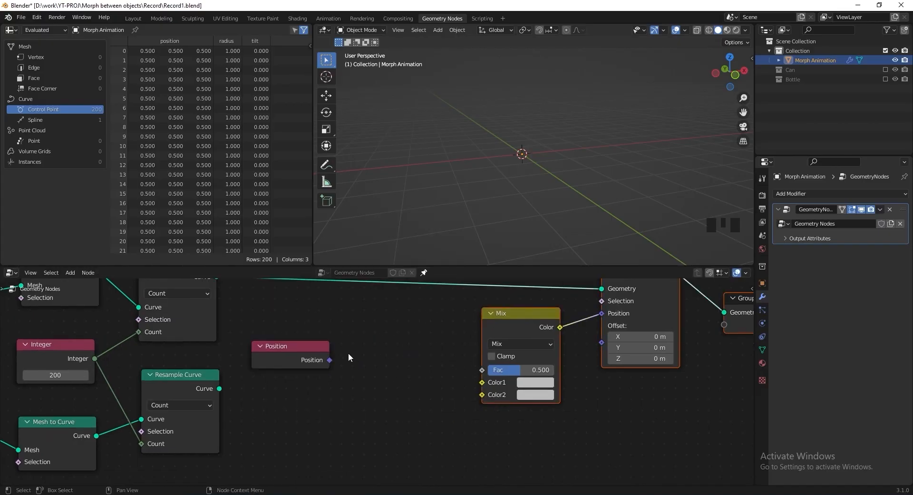
Step: Connect the Position output to the Attribute input of a new Transfer Attribute node and set its mapping to Index
drag(330, 362, 378, 325)
text(tran)
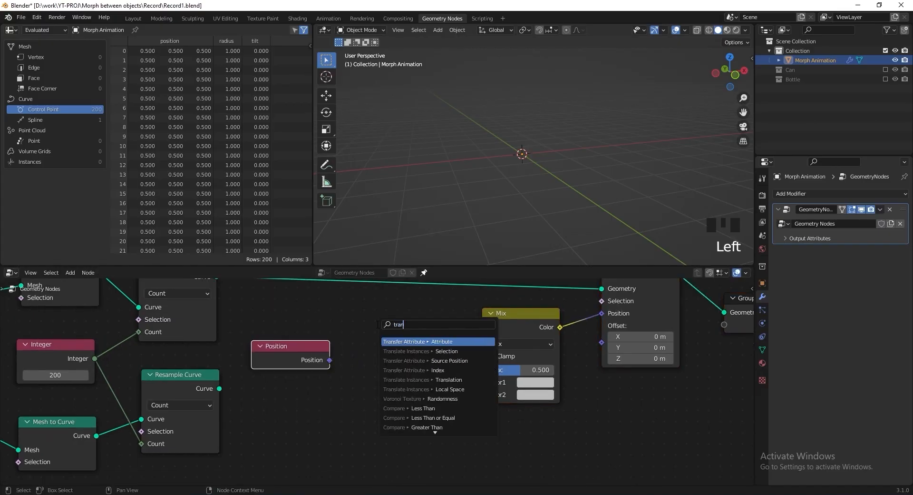
click(397, 341)
click(381, 327)
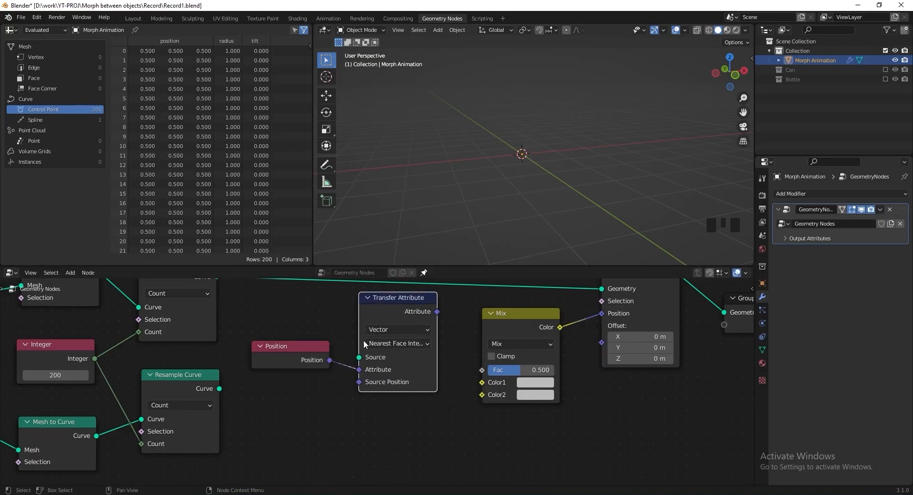
click(379, 343)
click(378, 381)
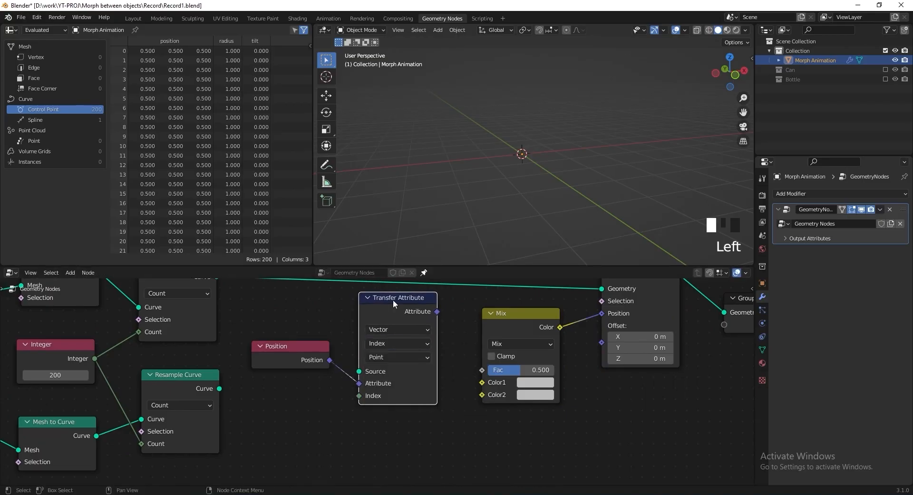
Step: Duplicate the Transfer Attribute node with its Position link, and connect the Bottle and Can Resample Curves to the respective Source inputs
key(ctrl+shift+d)
click(390, 428)
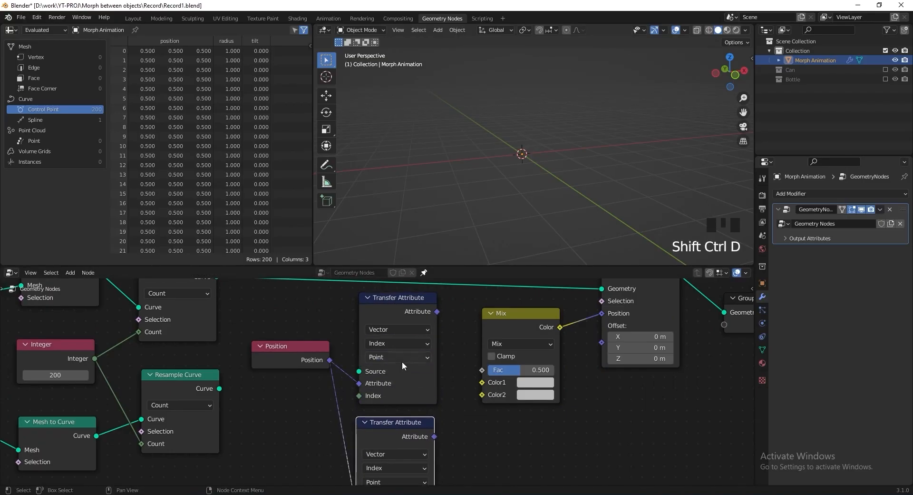
scroll(378, 369, down, 1)
scroll(379, 369, up, 2)
drag(273, 377, 270, 407)
middle_drag(207, 412, 198, 327)
drag(205, 313, 246, 387)
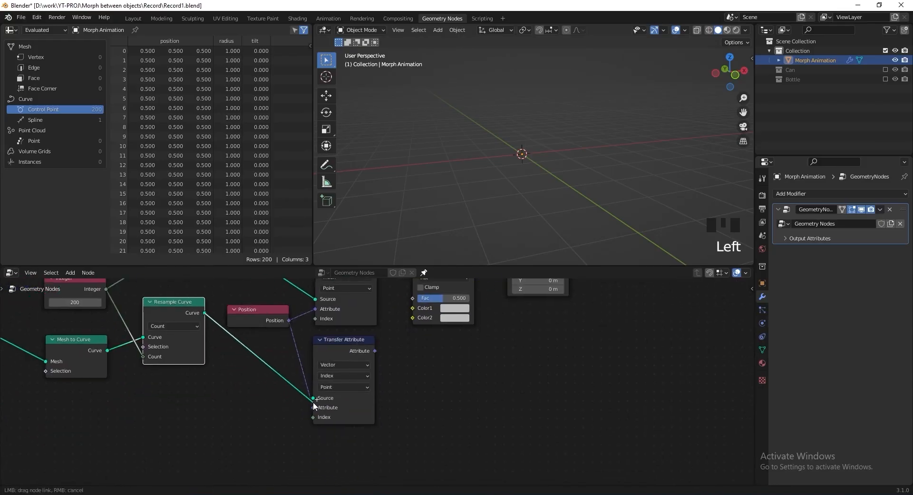
drag(313, 405, 314, 398)
Step: Connect the Bottle's Transfer Attribute output to the Mix node's Color1 and the Can's to Color2
scroll(362, 409, up, 2)
drag(378, 432, 399, 415)
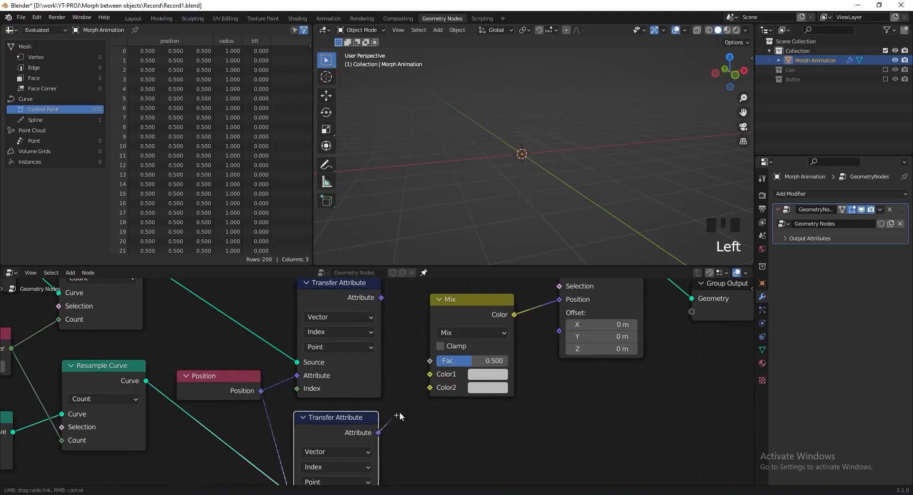
drag(430, 390, 431, 374)
scroll(538, 417, down, 2)
Step: Collapse both Transfer Attribute nodes, arrange them neatly with the Position node before the Mix node, and save the file
drag(349, 310, 355, 420)
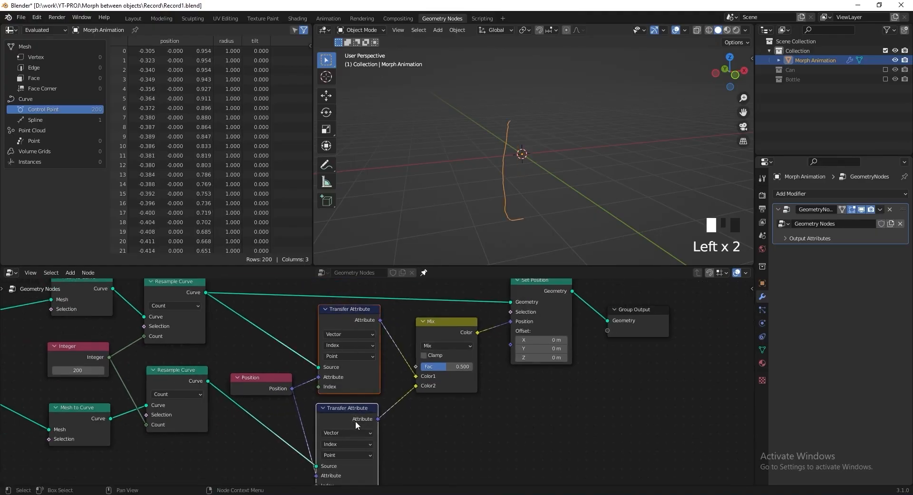
key(h)
drag(350, 309, 352, 365)
drag(261, 378, 266, 361)
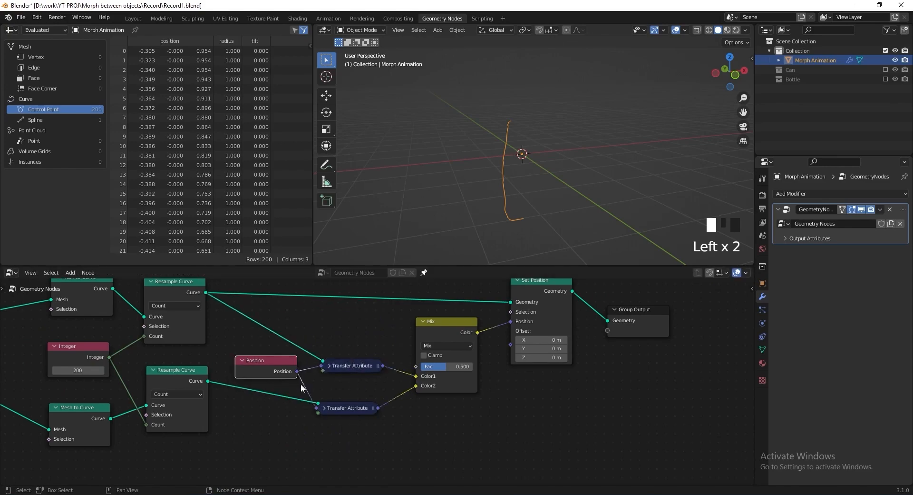
drag(350, 364, 352, 335)
drag(347, 407, 353, 393)
drag(265, 362, 276, 346)
key(ctrl+s)
Step: Try a different Fac value on the Mix node to preview the morph, and undo the change
scroll(412, 369, up, 3)
middle_drag(411, 369, 411, 399)
mouse_move(455, 394)
mouse_down()
mouse_move(427, 392)
mouse_move(485, 393)
mouse_move(421, 393)
mouse_move(486, 393)
mouse_move(421, 393)
mouse_move(463, 393)
mouse_up()
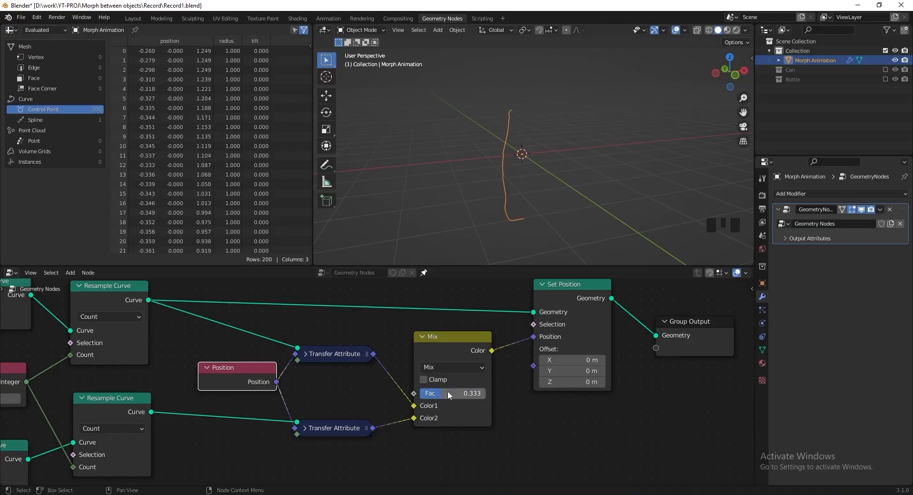
key(ctrl+z)
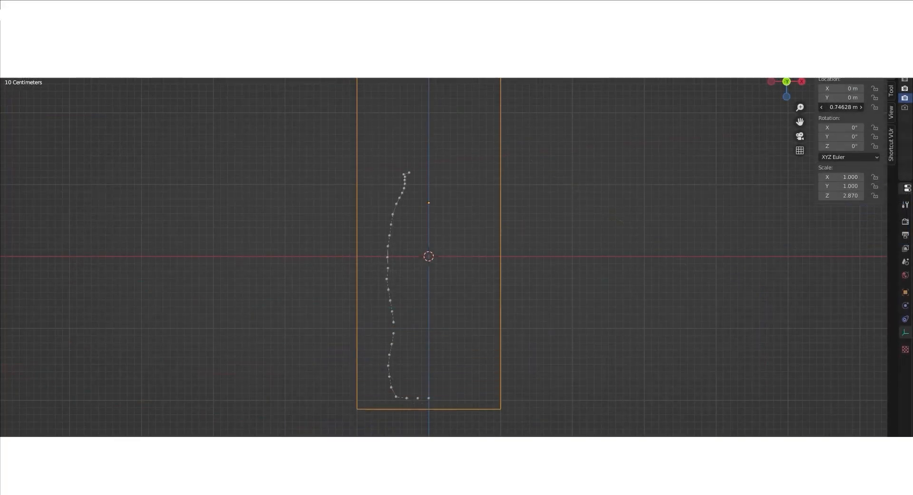
Step: Preview the morph by moving the cube empty up and down along Z over the profile
drag(841, 108, 729, 107)
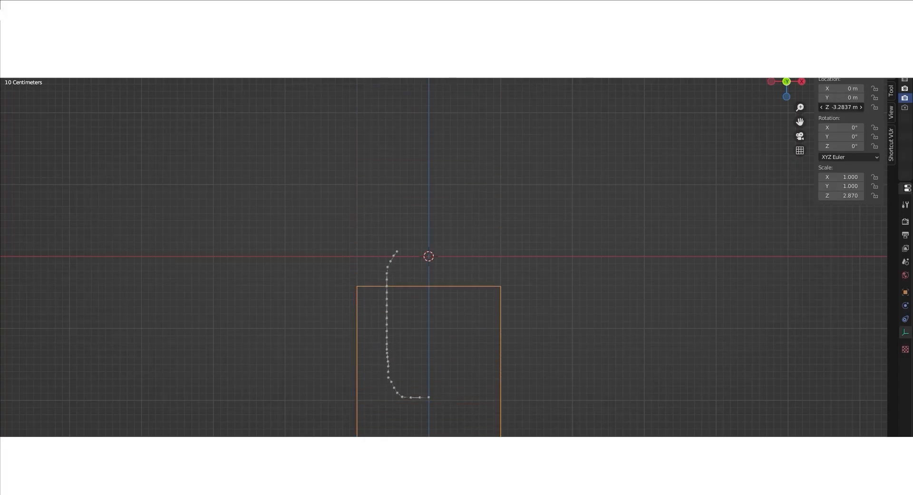
drag(754, 107, 911, 108)
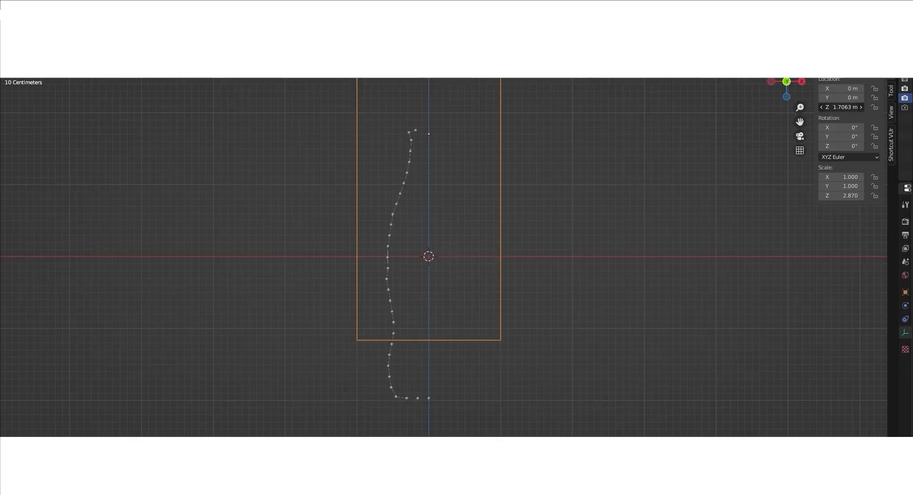
drag(841, 107, 378, 107)
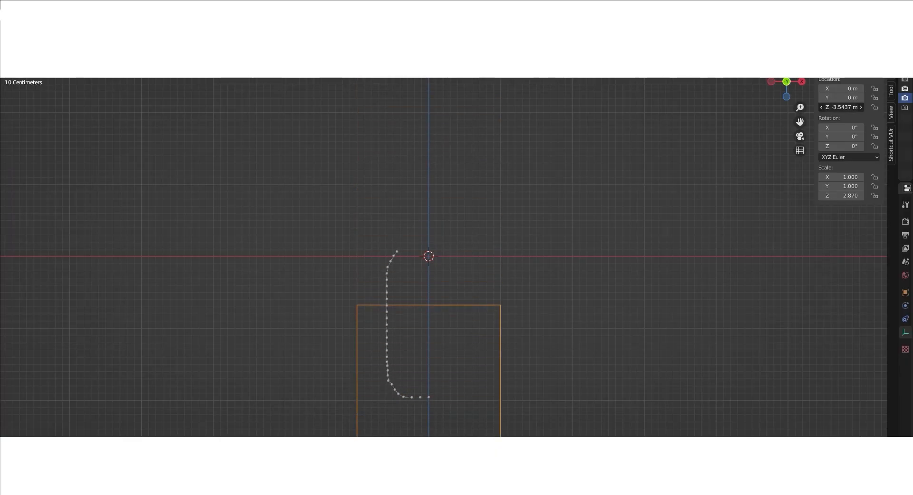
drag(553, 107, 721, 107)
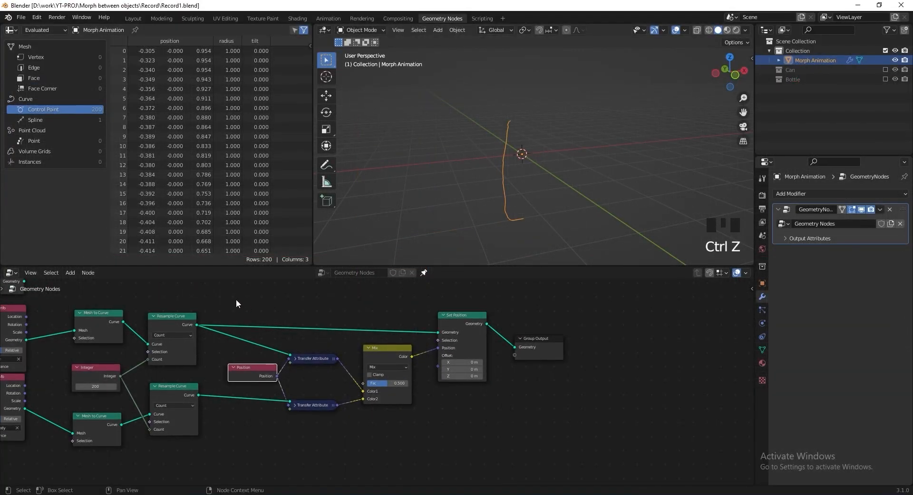
Step: Join the Position, Transfer Attribute, Mix and Set Position nodes in a frame labelled "Morph animation"
drag(236, 299, 478, 438)
key(ctrl+j)
scroll(531, 405, up, 1)
key(F2)
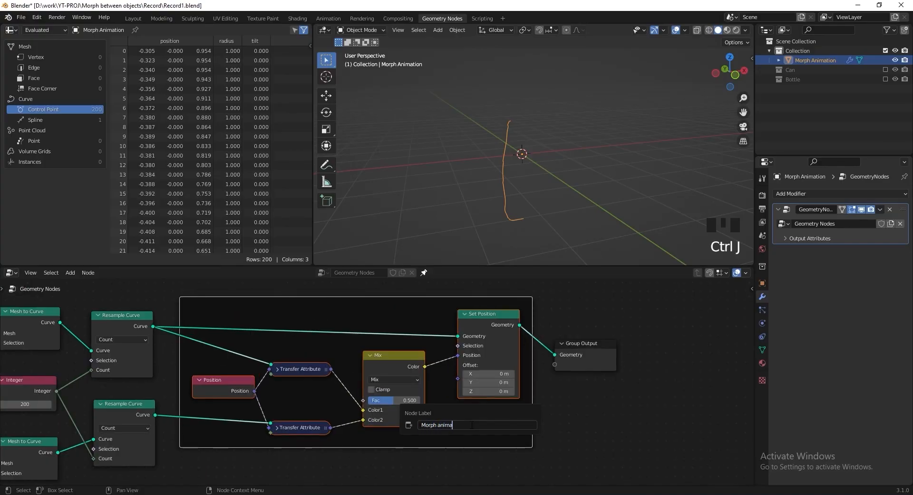
key(Return)
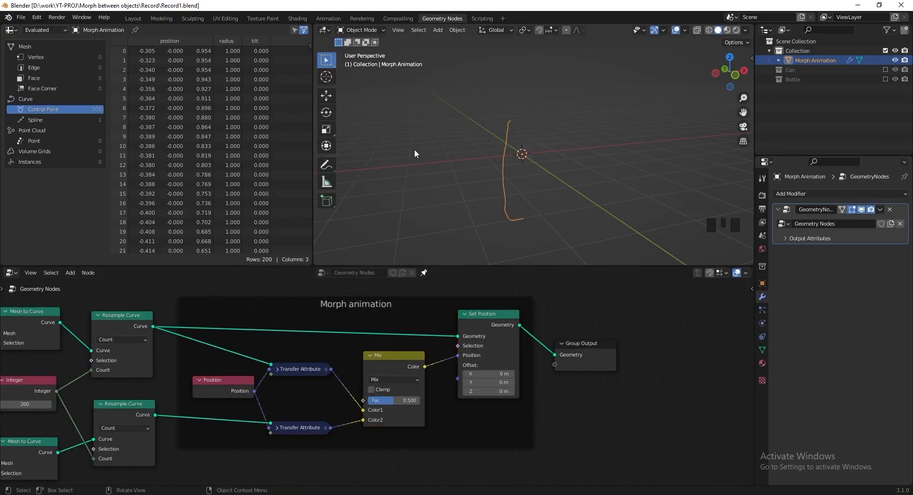
Step: Add a cube empty to the scene and rename it Effector
key(shift+a)
mouse_move(395, 245)
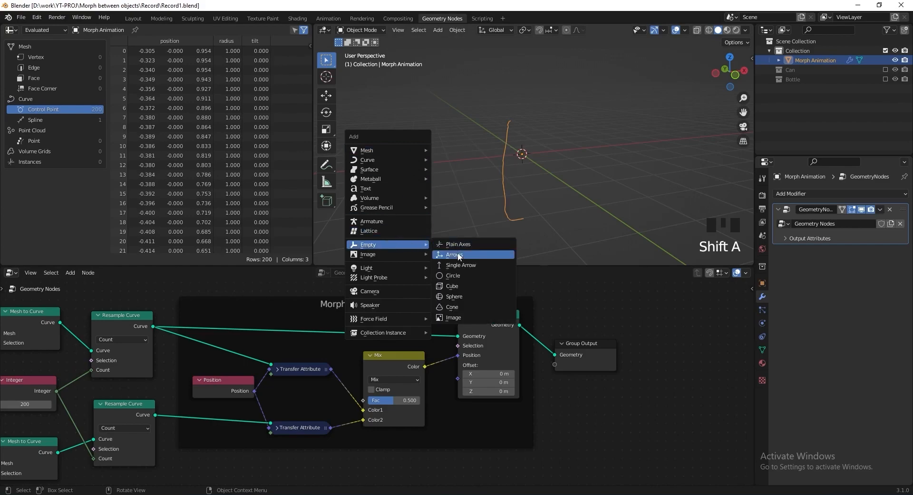
click(459, 285)
double_click(803, 60)
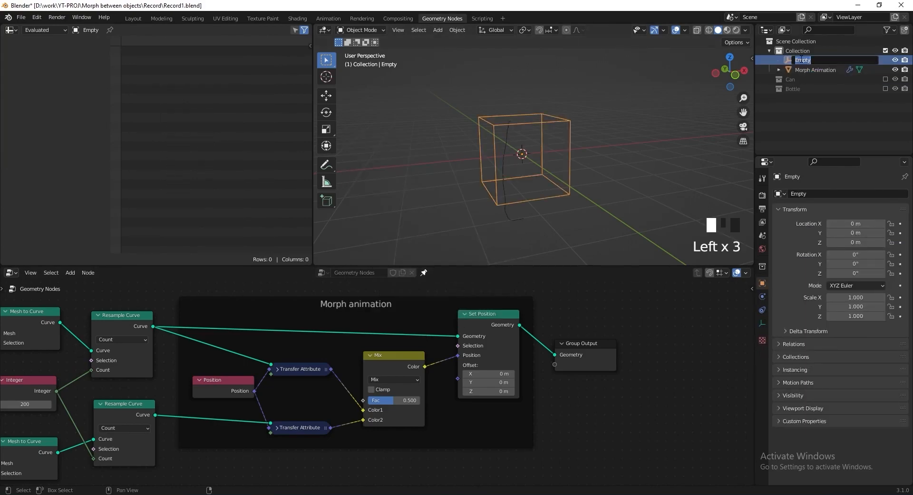
text(Effect)
text(or)
key(Return)
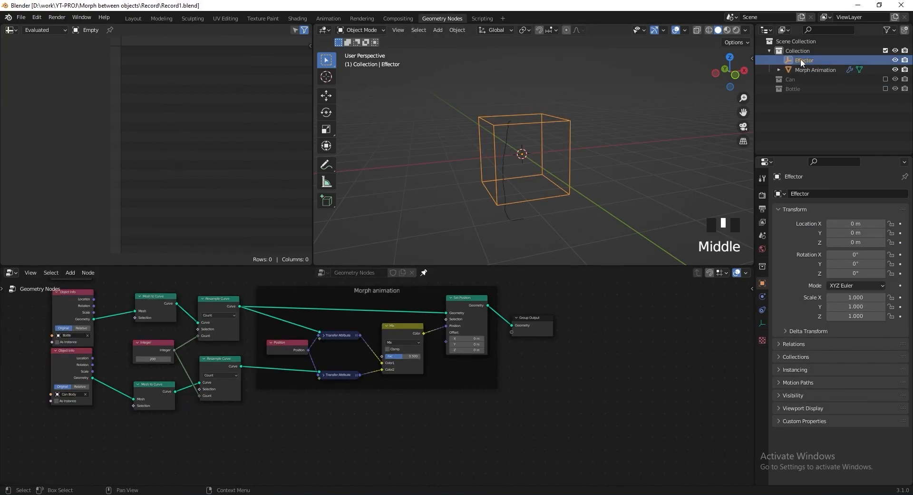
Step: Bring the Effector into the node tree as an Object Info node below the Morph animation frame, and save the file
drag(802, 61, 273, 415)
drag(403, 265, 422, 219)
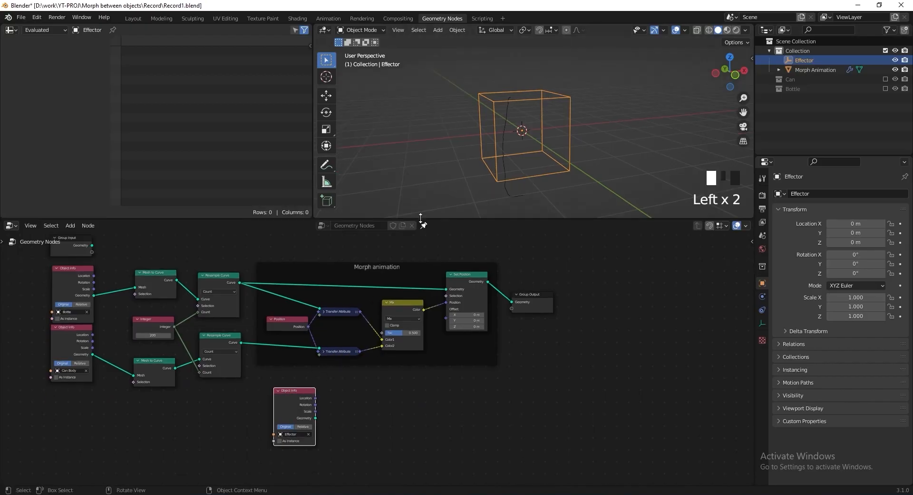
scroll(360, 344, up, 4)
middle_drag(359, 343, 358, 362)
drag(269, 441, 258, 420)
key(ctrl+s)
Step: Add a second Position node and place it directly above the Effector's Object Info node
key(shift+a)
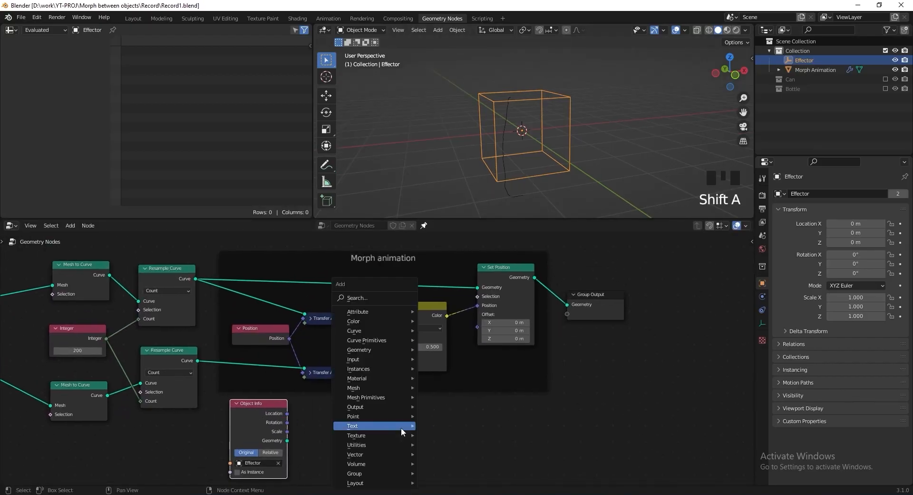
mouse_move(401, 361)
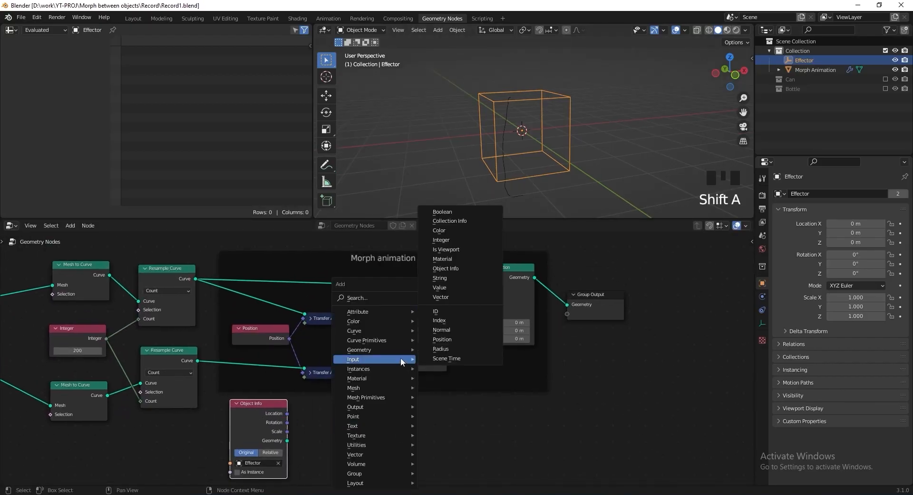
click(461, 339)
click(328, 418)
middle_drag(328, 417, 342, 366)
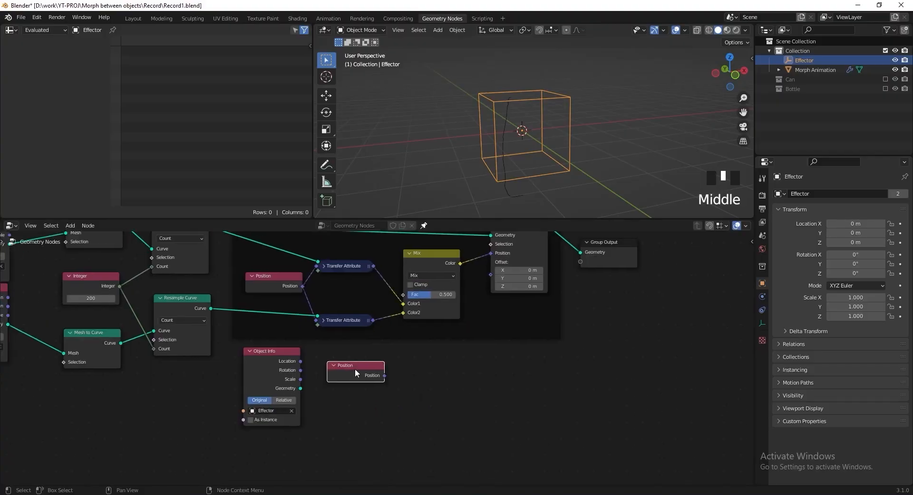
drag(340, 365, 275, 368)
scroll(275, 367, up, 4)
middle_drag(275, 368, 279, 328)
drag(303, 340, 277, 345)
Step: Add a Vector Math node set to Add, and feed it the new Position and the Effector's Location
key(shift+a)
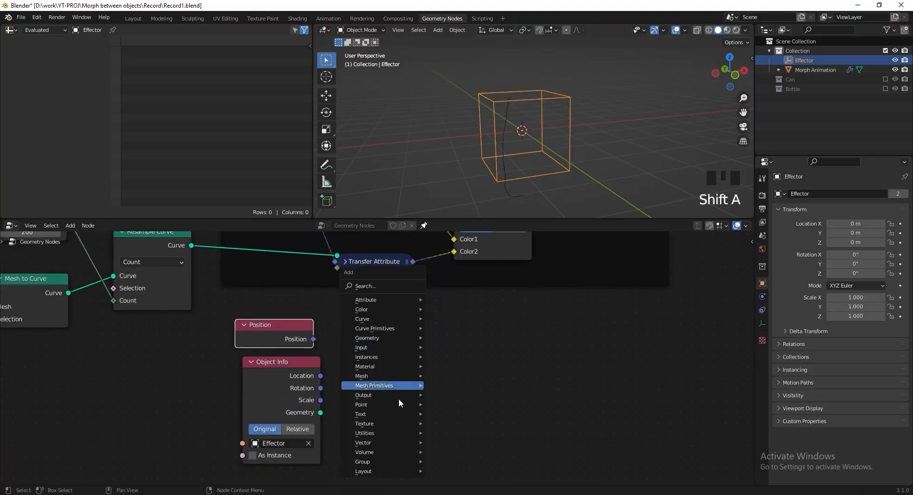
mouse_move(390, 445)
click(471, 431)
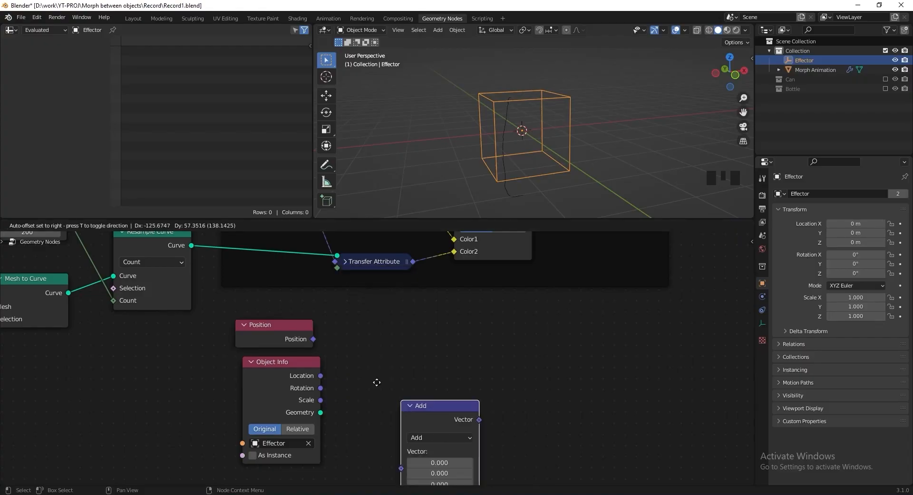
click(382, 335)
drag(313, 339, 359, 388)
Step: Connect the Add node's Vector output to the Mix node's Fac input
middle_drag(435, 390, 467, 427)
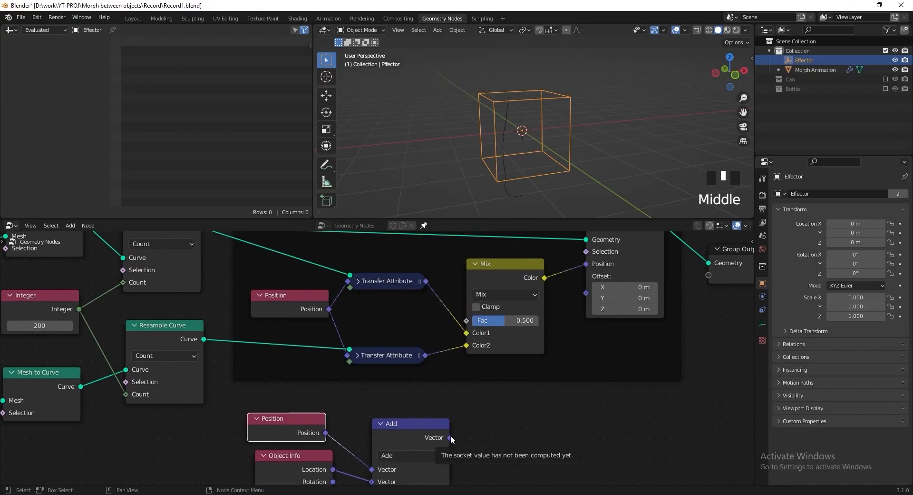
drag(450, 437, 468, 322)
scroll(482, 439, down, 3)
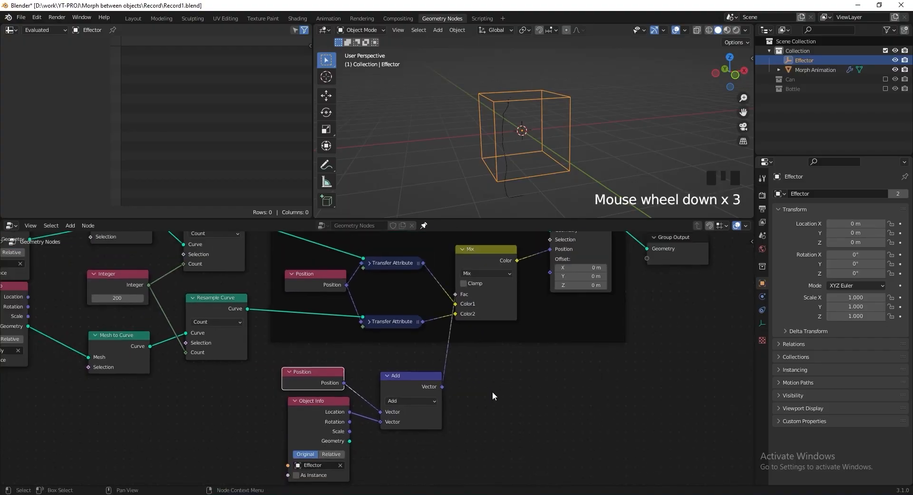
Step: Insert a duplicate of the Add node after it, set to Divide, with the Effector's Scale as its second vector
middle_drag(492, 391, 430, 345)
scroll(492, 414, up, 2)
click(375, 339)
key(shift+d)
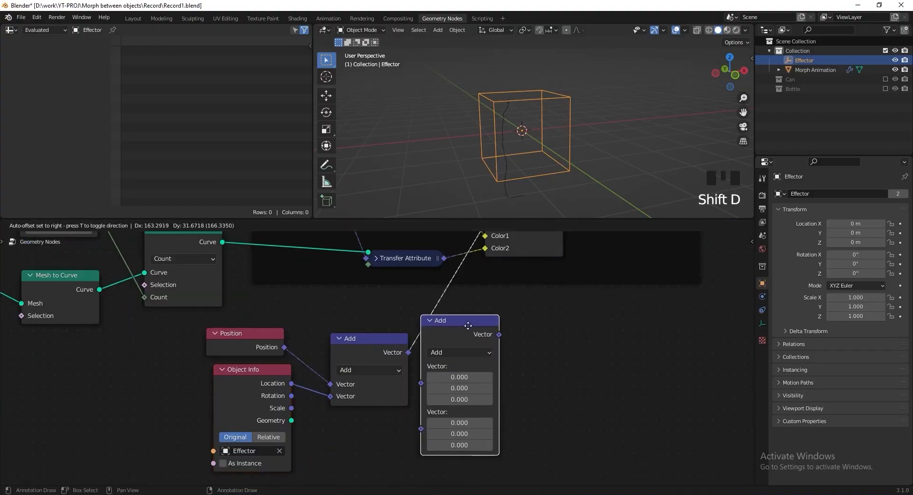
click(509, 351)
middle_drag(509, 351, 418, 331)
click(418, 331)
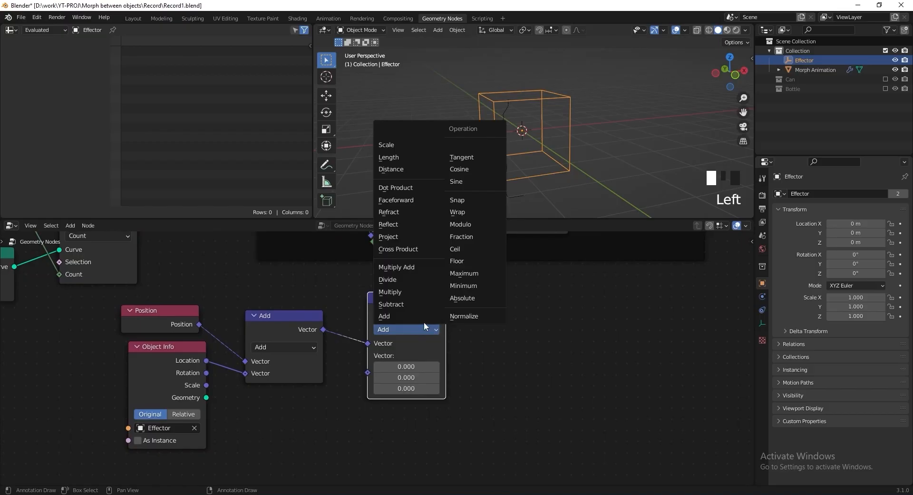
click(430, 283)
drag(207, 386, 368, 372)
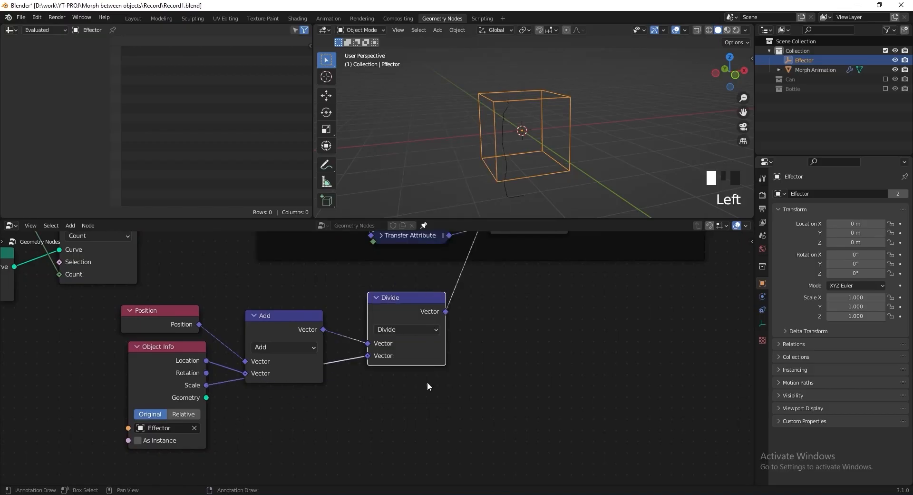
Step: Insert a Separate XYZ node between the Divide node and the Mix node's Fac input
scroll(464, 336, down, 5)
scroll(541, 335, up, 2)
key(shift+a)
mouse_move(541, 336)
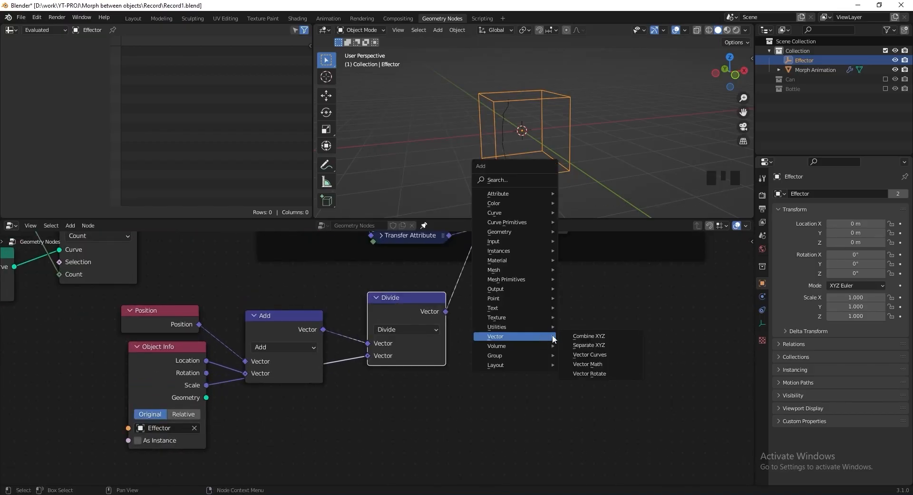
click(582, 346)
click(457, 279)
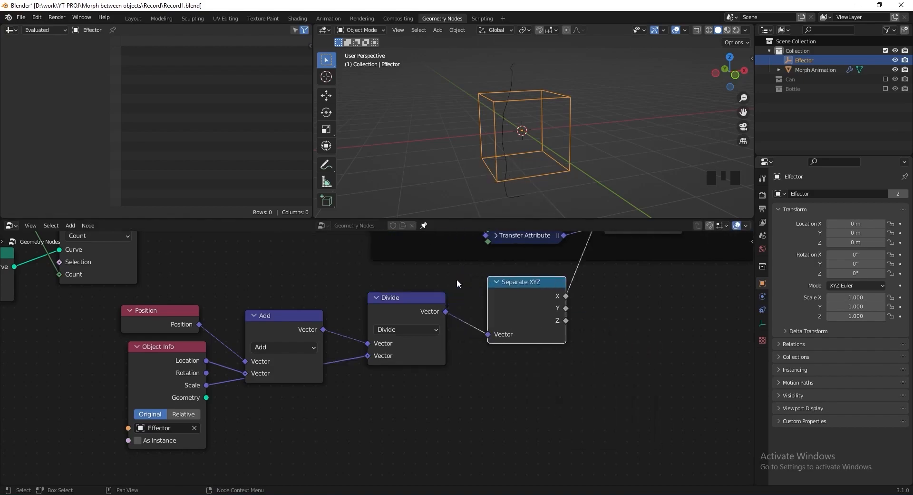
Step: Connect the Separate XYZ node's Z output to the Mix node's Fac input in place of the X output
middle_drag(457, 279, 298, 358)
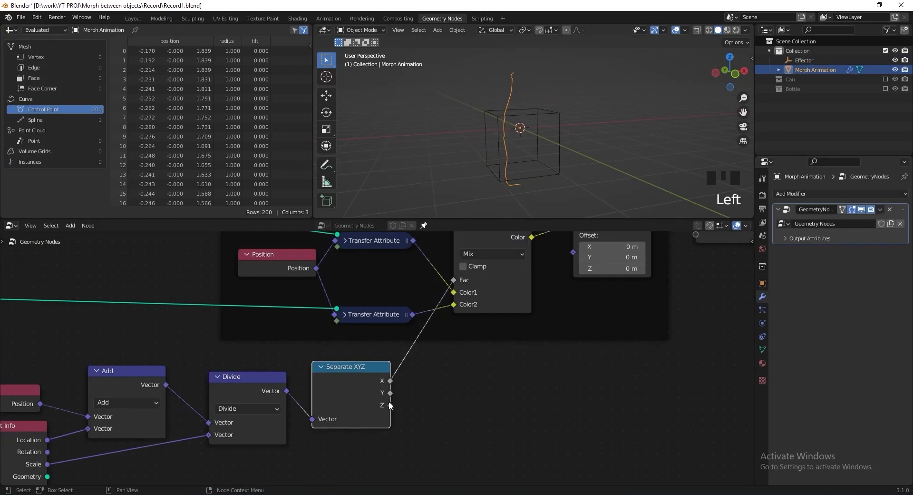
drag(390, 405, 443, 391)
drag(448, 293, 453, 278)
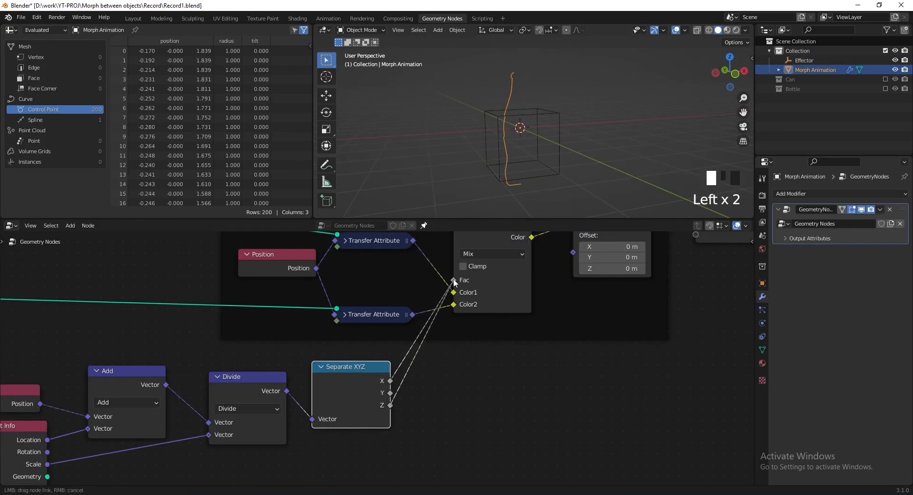
drag(453, 278, 453, 278)
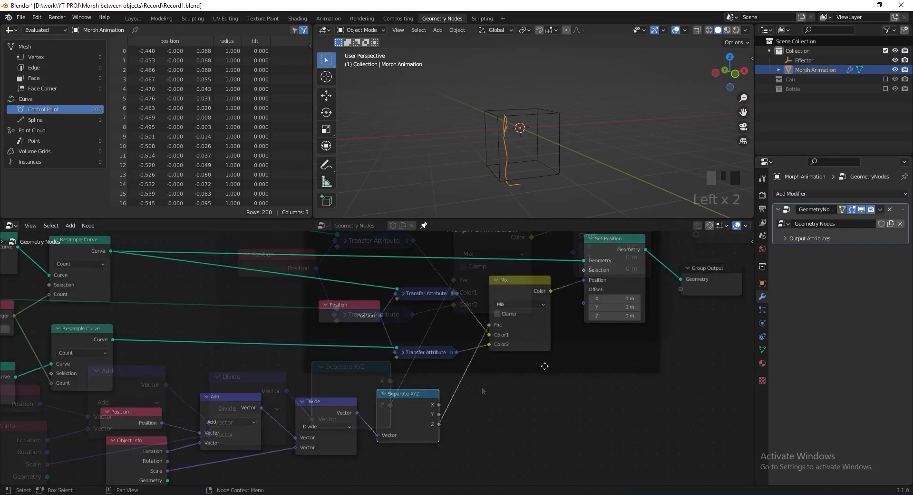
Step: Move the Effector empty up and down along the Z axis to test how it drives the morph
click(326, 97)
click(550, 113)
drag(520, 102, 517, 74)
scroll(518, 105, up, 2)
shift+middle_drag(517, 124, 544, 112)
drag(543, 51, 525, 182)
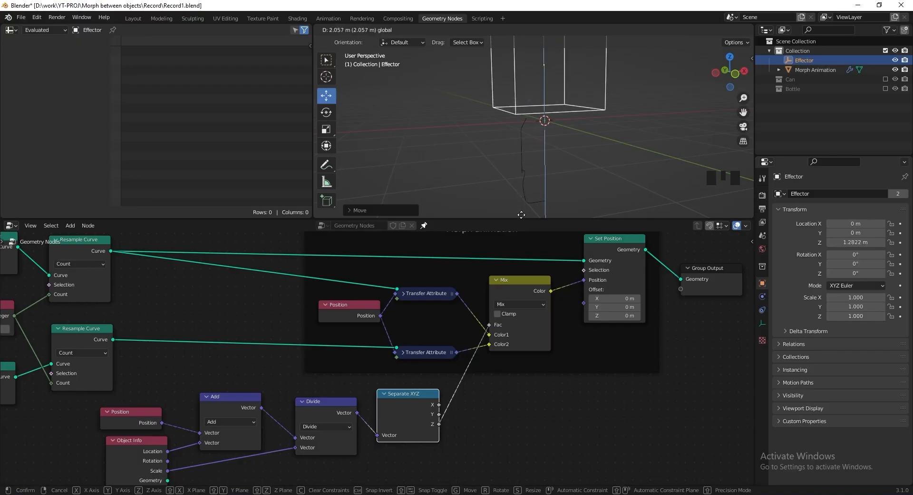
drag(521, 215, 509, 156)
Step: Set the Add node's vector operation to Subtract
middle_drag(273, 421, 412, 347)
scroll(412, 348, up, 5)
click(396, 324)
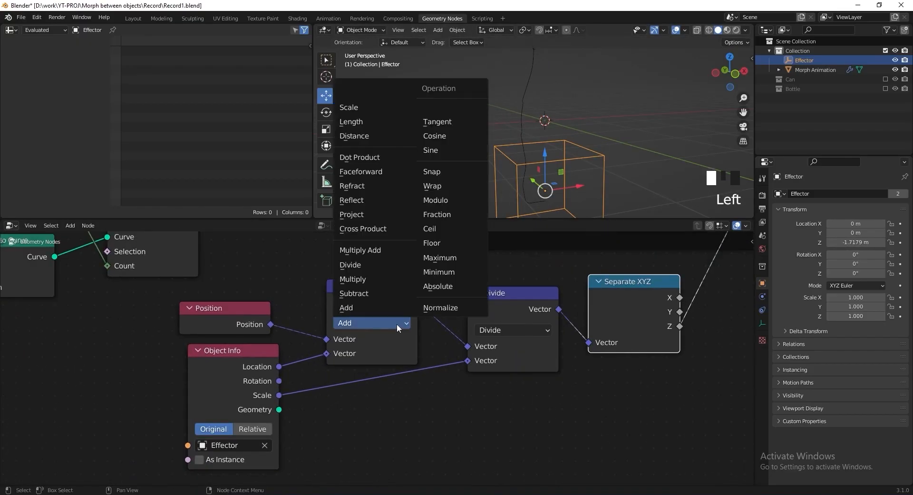
click(402, 293)
Step: Move the Effector empty along Z to about -0.19 m to test the morph with the subtracted position
scroll(545, 155, down, 2)
drag(547, 144, 532, 114)
shift+middle_drag(532, 115, 534, 145)
Step: Frame the Position, Object Info, Subtract, Divide and Separate XYZ nodes together and label the frame "Effector"
scroll(444, 364, down, 2)
middle_drag(474, 375, 400, 371)
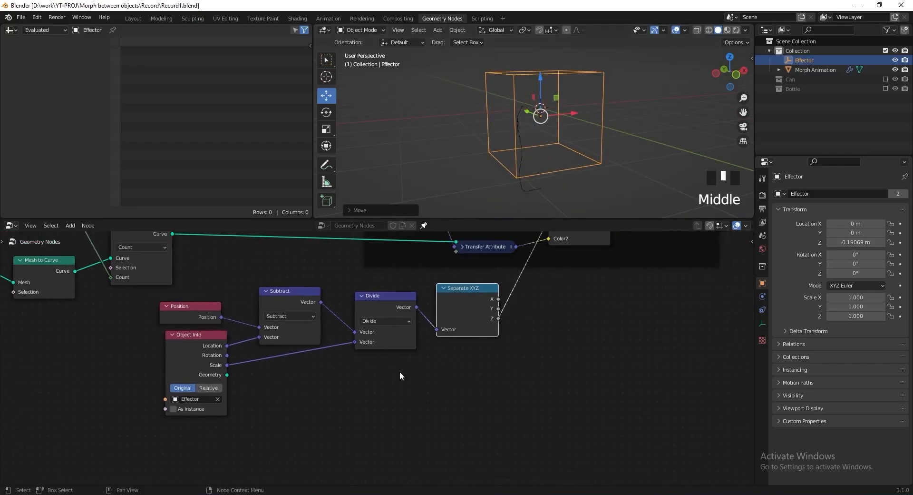
drag(148, 433, 558, 296)
key(ctrl+j)
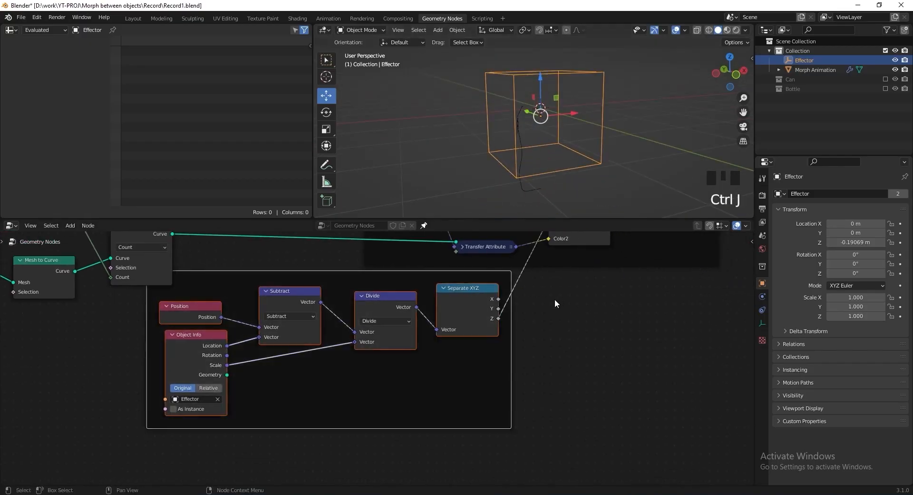
click(507, 366)
drag(508, 366, 545, 386)
key(F2)
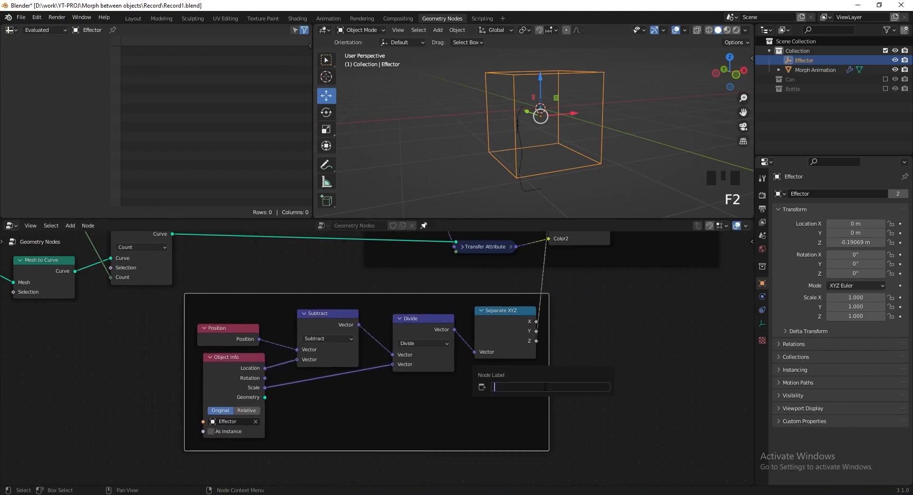
scroll(557, 375, down, 4)
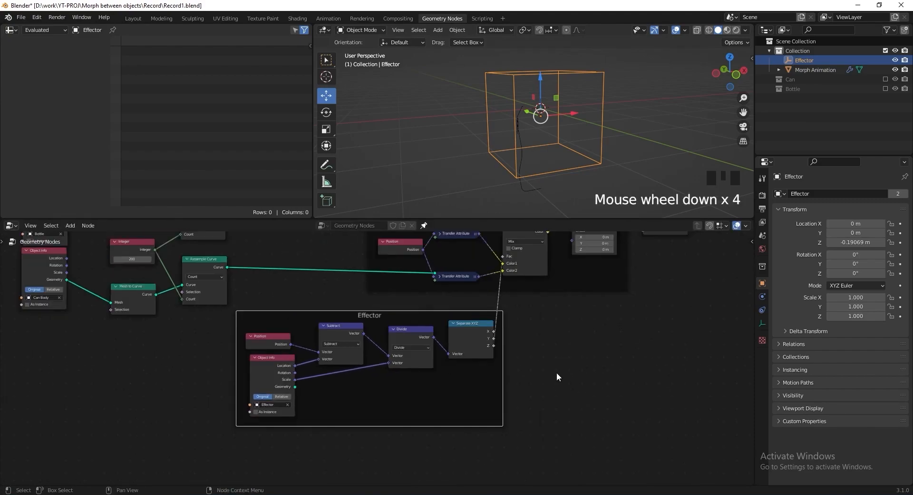
Step: Align the Effector frame beneath the Morph animation frame and save the file
middle_drag(556, 374, 455, 413)
drag(403, 439, 524, 428)
middle_drag(575, 377, 569, 381)
click(575, 380)
key(ctrl+s)
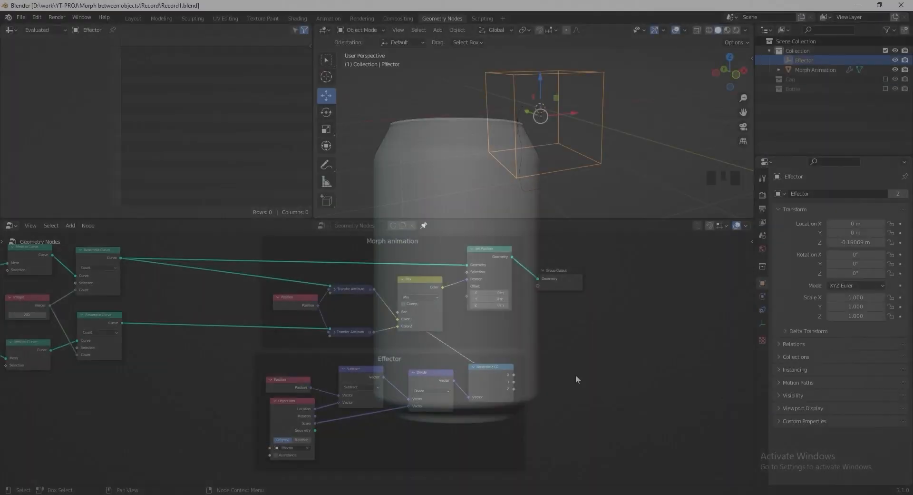
Step: Insert a Curve to Mesh node on the link from the bottle's Resample Curve to the Set Position node
middle_drag(575, 375, 444, 351)
scroll(444, 350, up, 5)
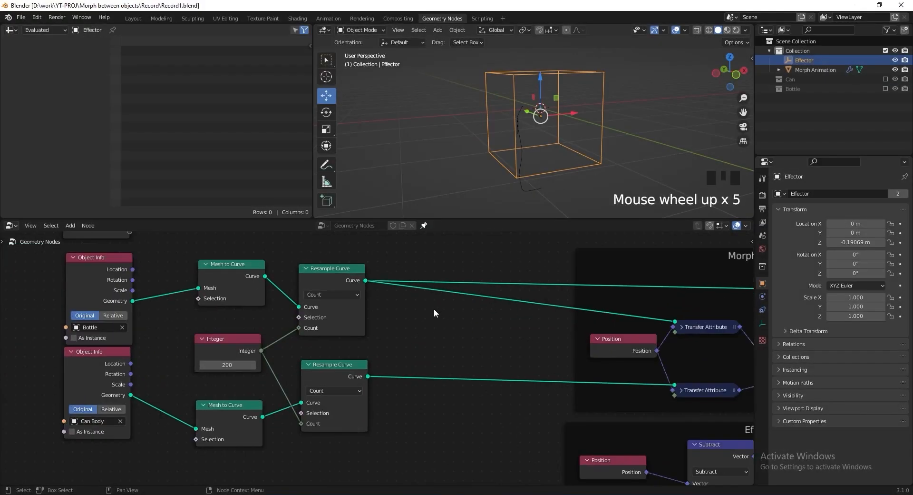
middle_drag(434, 312, 373, 349)
key(shift+a)
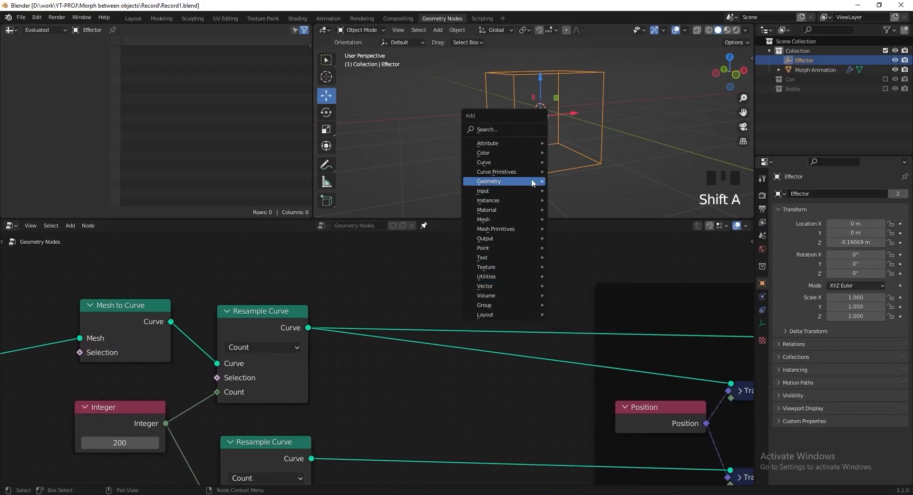
mouse_move(530, 164)
click(578, 171)
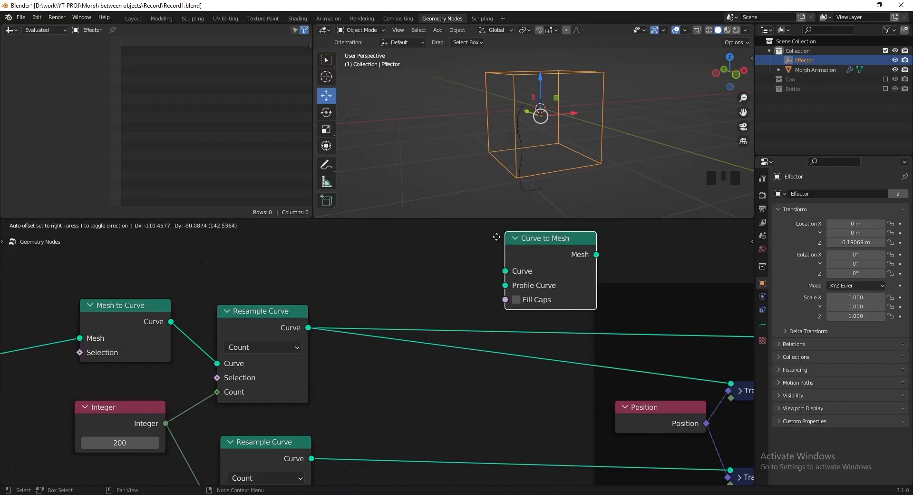
click(400, 248)
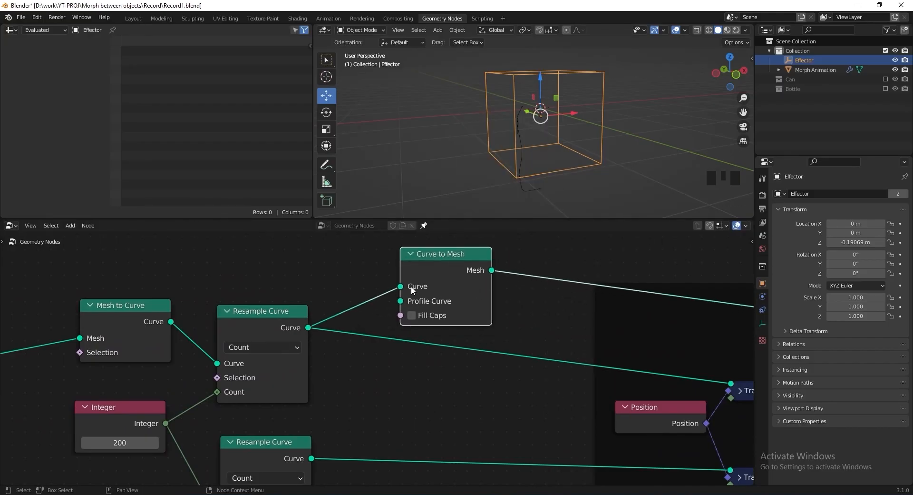
Step: Reroute the resampled bottle curve to Curve to Mesh's Profile Curve input, and feed its Curve input from a new Curve Circle node
drag(401, 286, 362, 267)
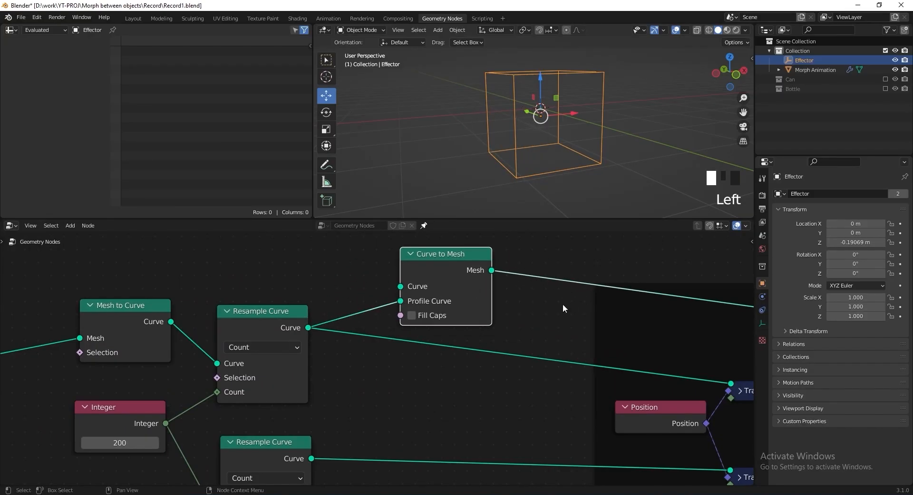
middle_drag(473, 293, 510, 361)
drag(437, 355, 333, 286)
text(curve circl)
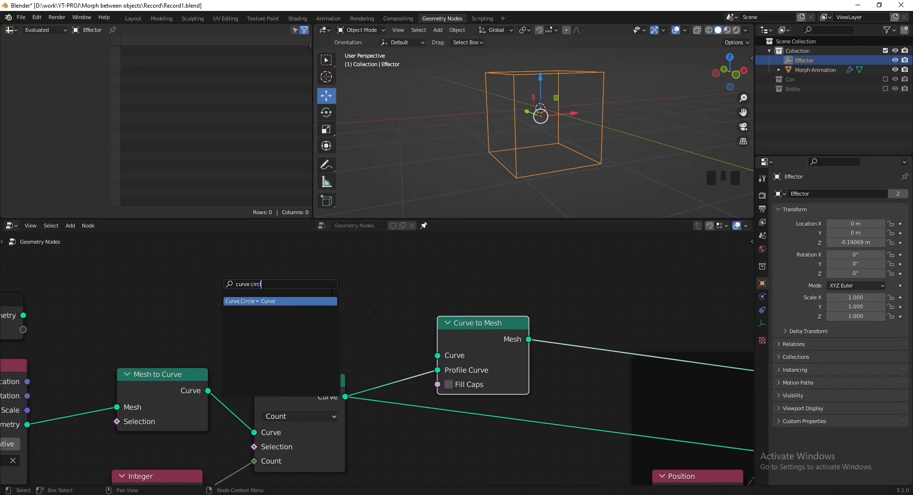
key(Return)
click(344, 303)
middle_drag(424, 351, 383, 320)
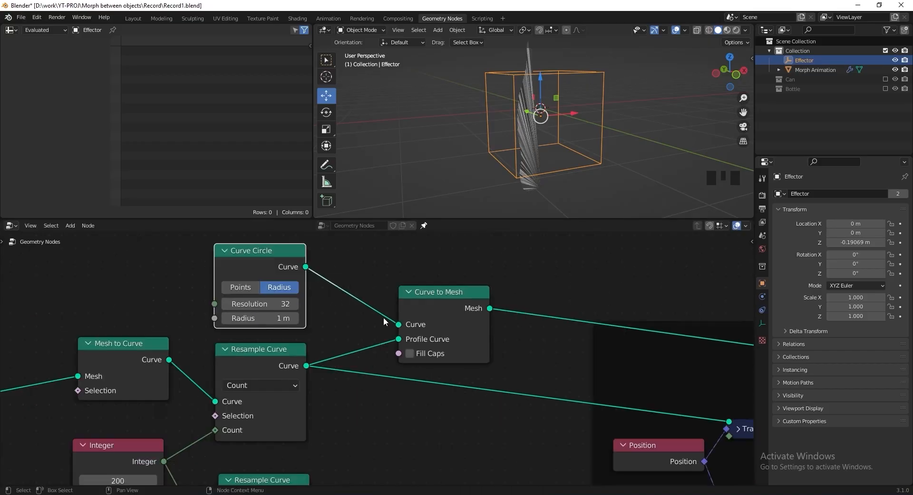
Step: Mute all nodes in the Morph animation and Effector frames
scroll(386, 322, down, 10)
middle_drag(464, 333, 353, 251)
drag(353, 251, 544, 466)
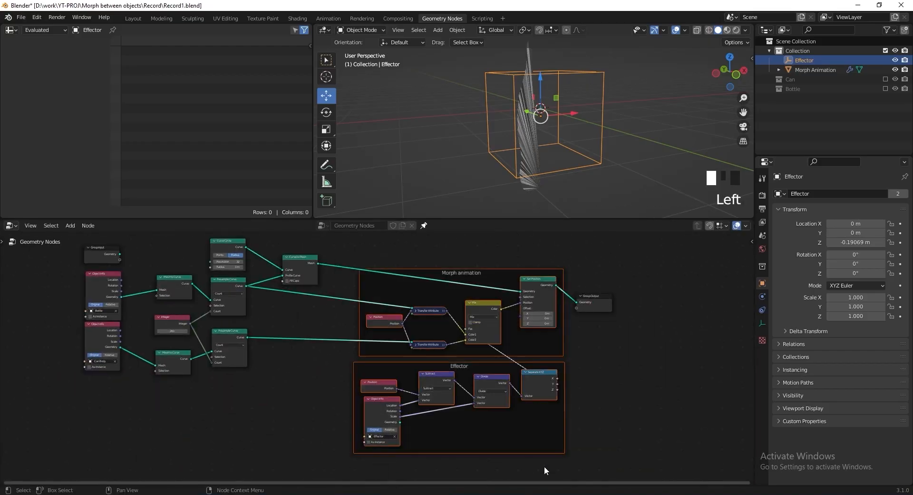
key(m)
Step: Insert a Transform node between the bottle's Resample Curve node and Curve to Mesh's Profile Curve input
scroll(349, 309, up, 4)
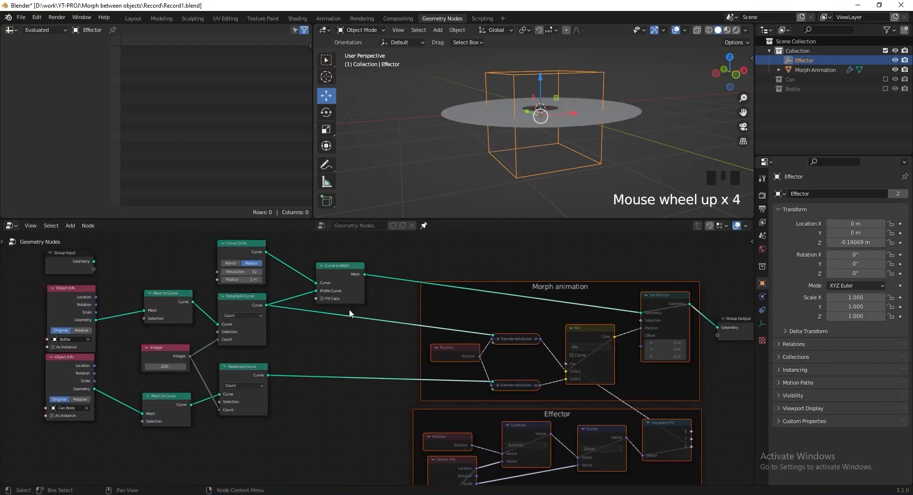
middle_drag(349, 309, 398, 370)
scroll(321, 330, up, 3)
key(shift+a)
mouse_move(483, 347)
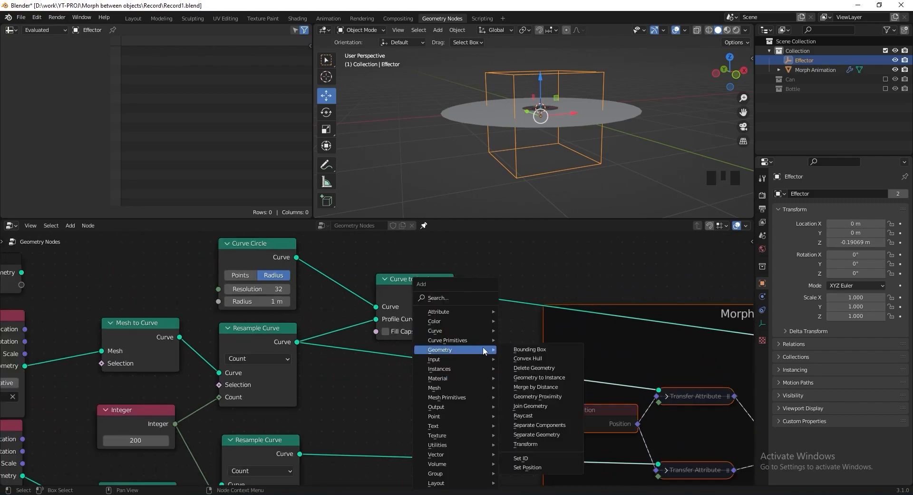
click(525, 444)
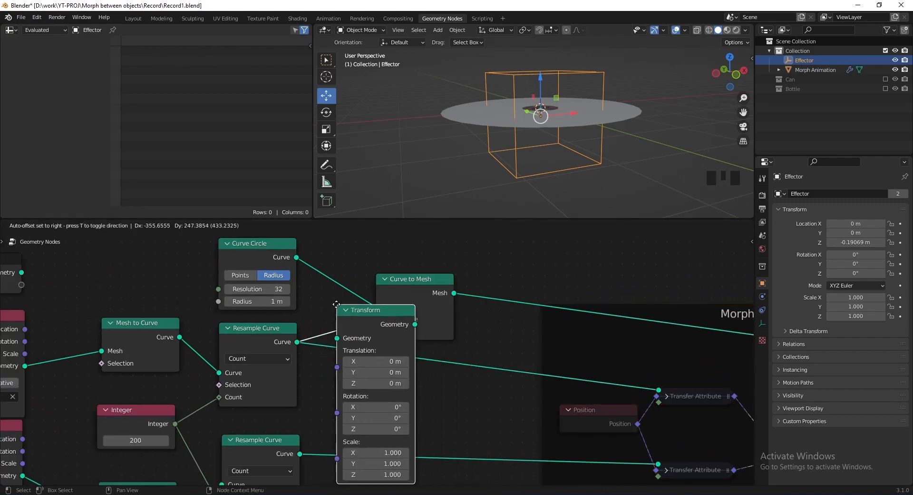
click(392, 336)
Step: Set the Transform node's rotation to 90° in X and 180° in Y, and collapse the node
click(388, 405)
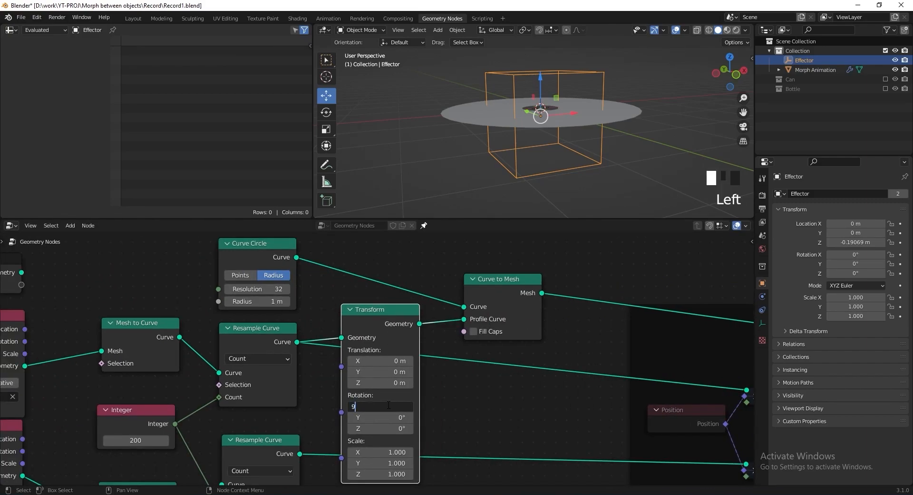
key(Tab)
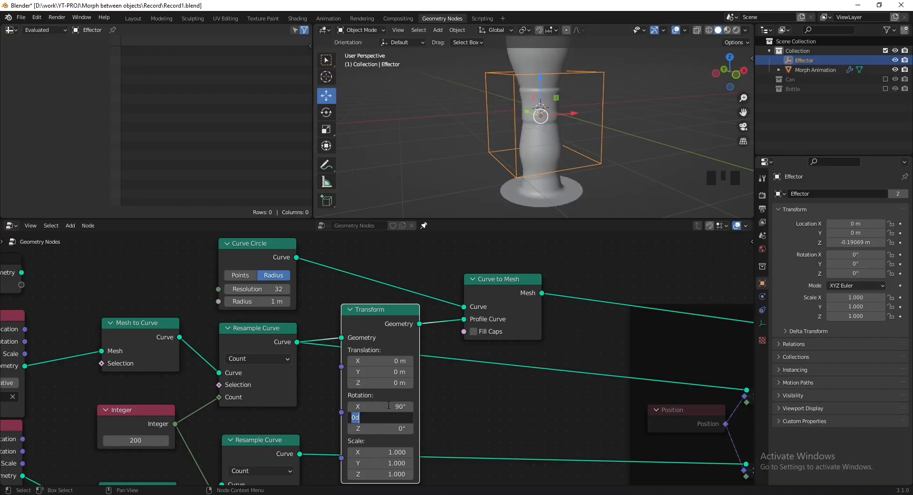
key(Return)
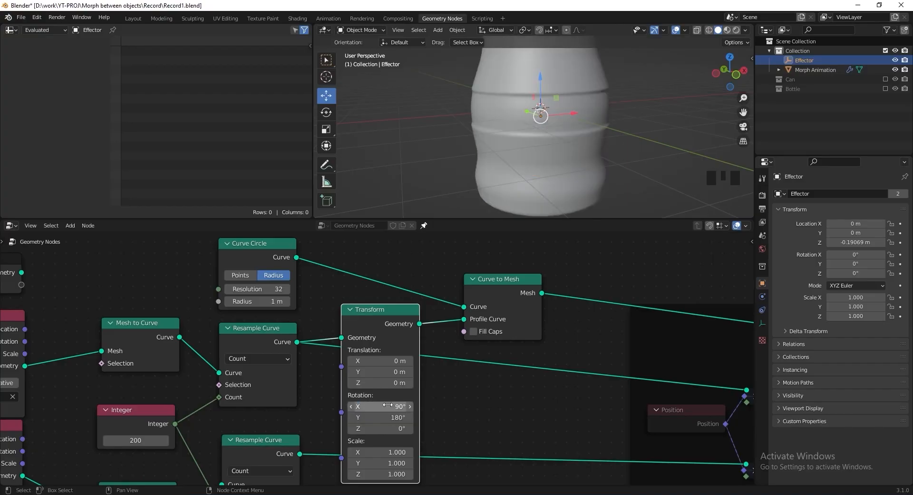
key(h)
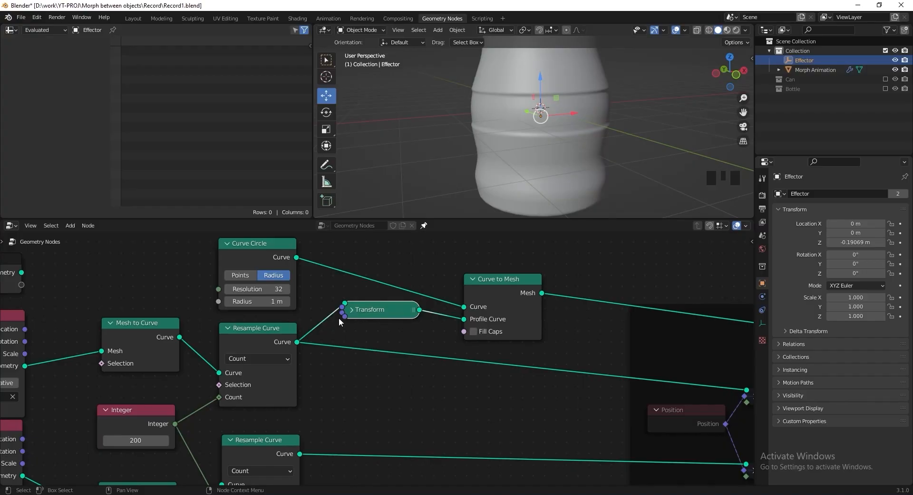
Step: Set the Curve Circle's radius to 0.001 m and save the file
middle_drag(338, 318, 369, 354)
scroll(369, 354, up, 3)
click(268, 315)
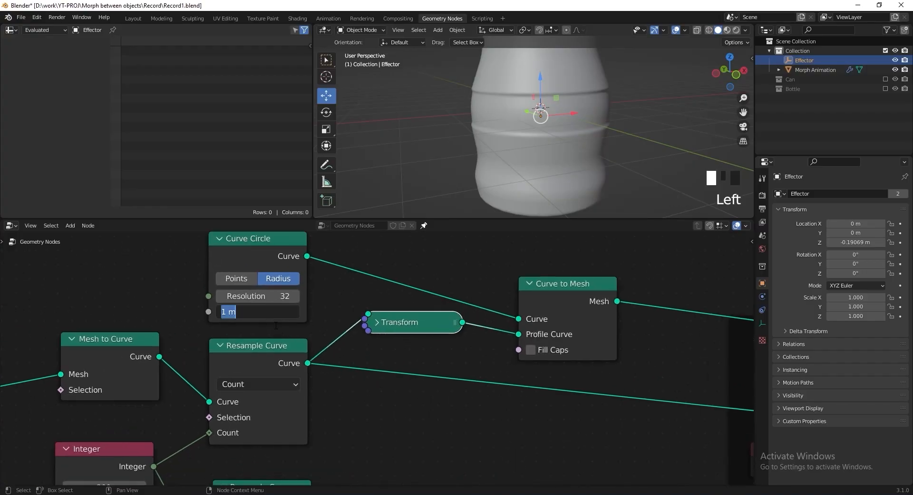
key(Return)
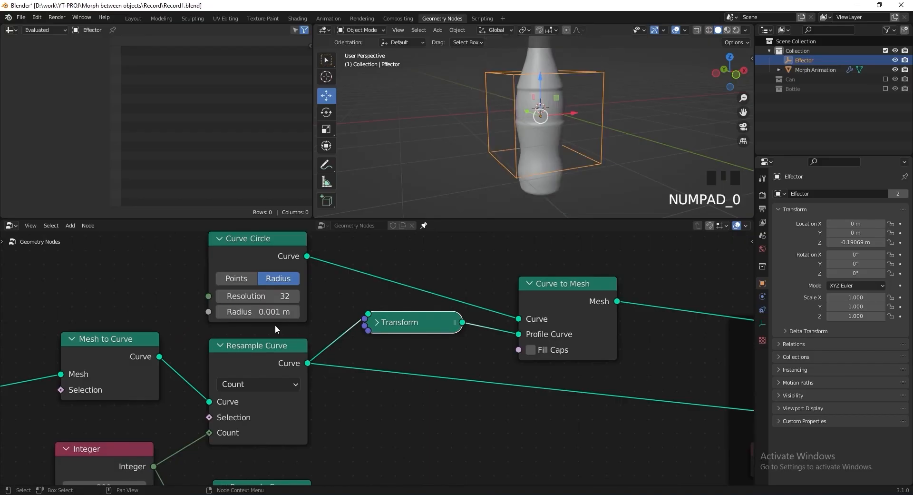
shift+middle_drag(542, 143, 532, 168)
key(ctrl+s)
Step: Duplicate the Curve Circle, Transform and Curve to Mesh nodes and place the copies below the can's Resample Curve node
scroll(437, 355, down, 5)
middle_drag(452, 364, 424, 347)
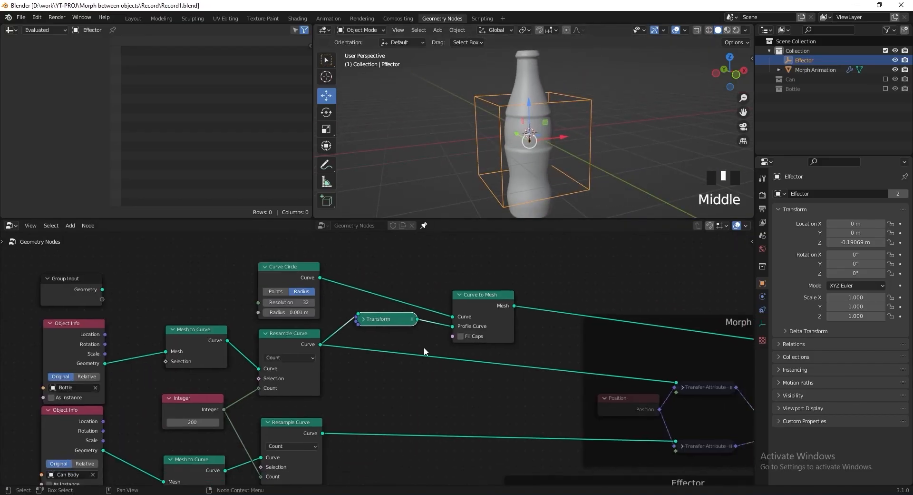
drag(277, 239, 508, 319)
scroll(495, 309, down, 4)
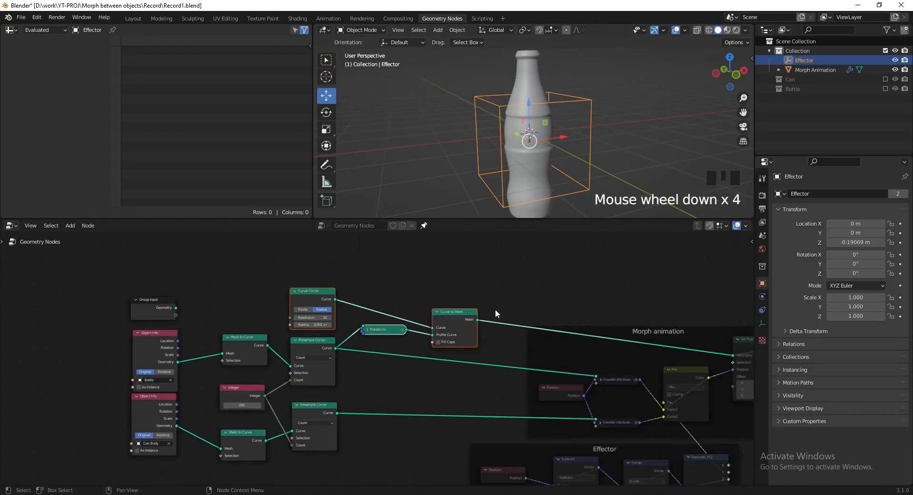
middle_drag(432, 331, 419, 289)
key(shift+d)
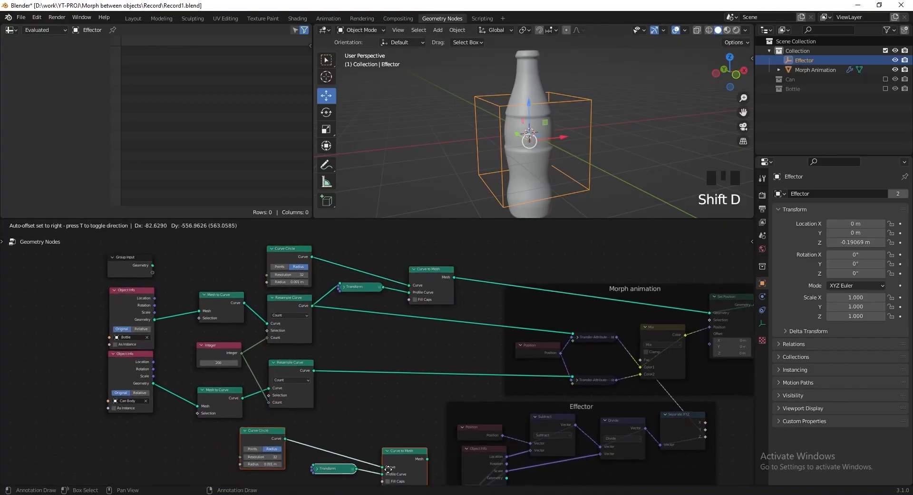
click(382, 459)
Step: Insert the duplicated Curve to Mesh node after the can's Resample Curve, with that curve feeding its Profile Curve input
middle_drag(389, 420, 414, 345)
scroll(392, 368, up, 5)
scroll(440, 328, up, 1)
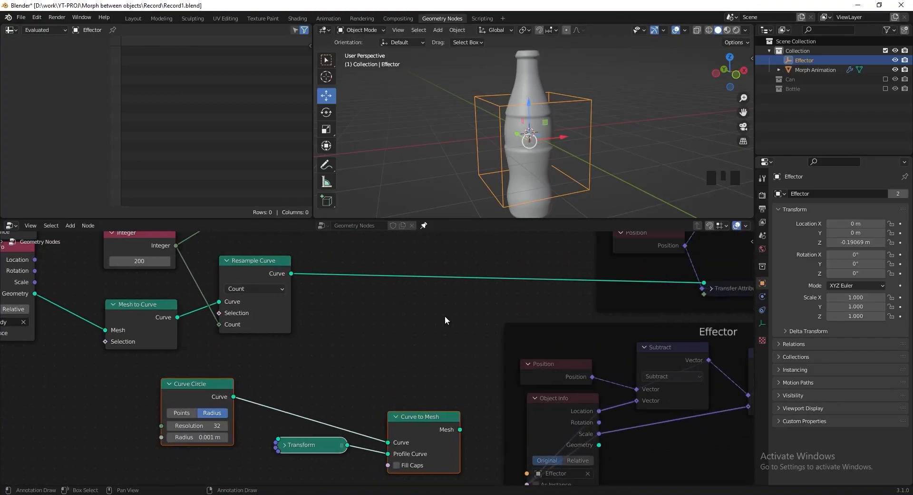
click(416, 391)
alt+drag(418, 421, 324, 288)
key(ctrl+z)
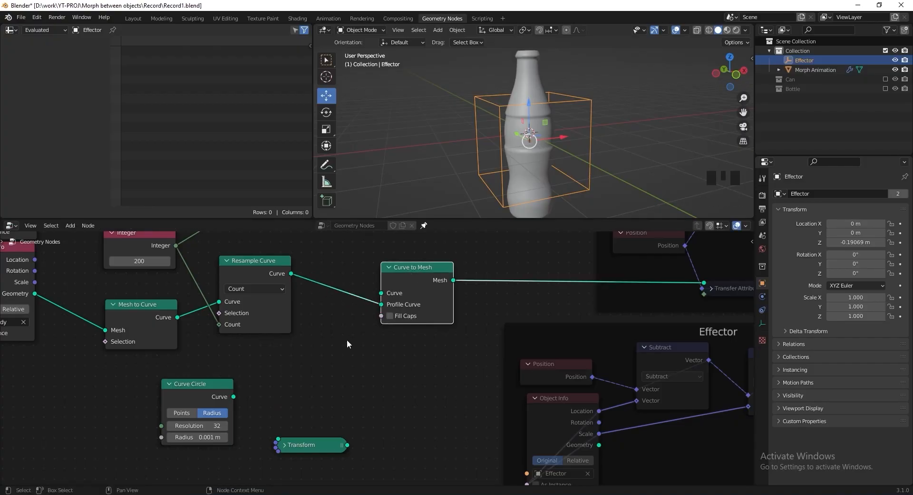
Step: Connect the duplicated Curve Circle to Curve to Mesh's Curve input and insert the duplicated Transform before its Profile Curve input
drag(233, 396, 381, 293)
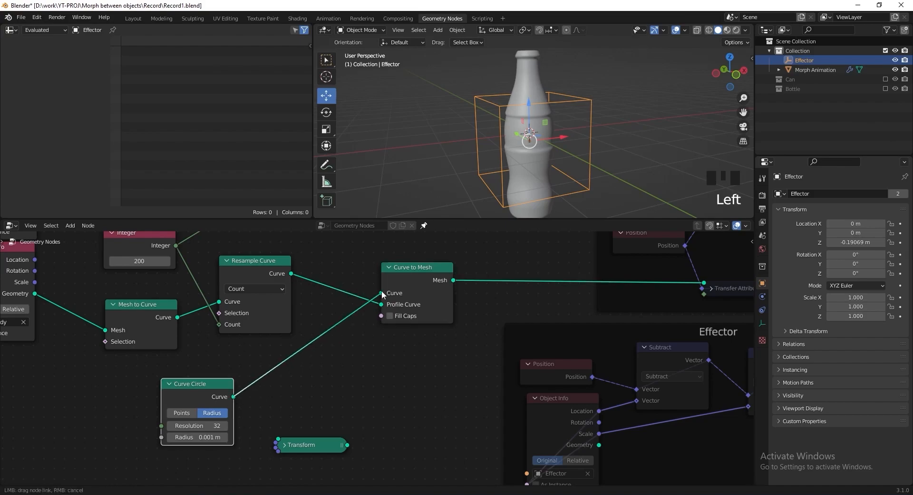
drag(314, 444, 371, 282)
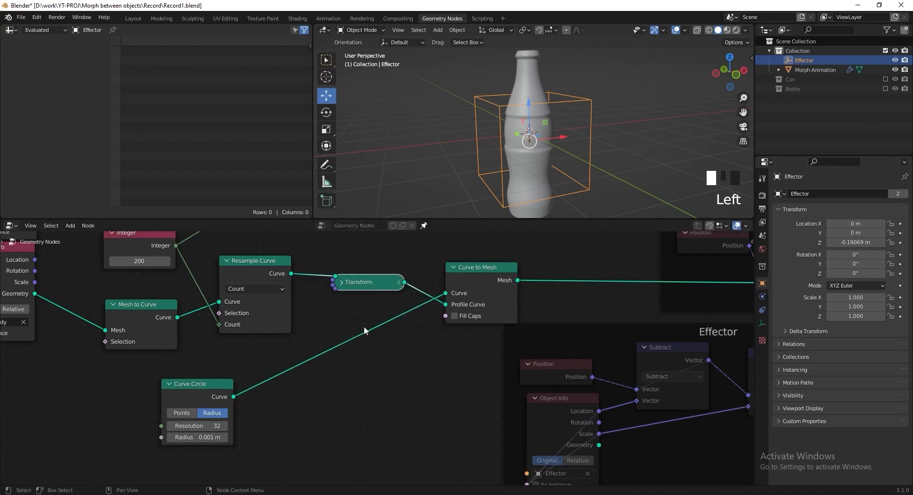
drag(275, 318, 263, 337)
drag(190, 386, 336, 319)
middle_drag(337, 322, 305, 408)
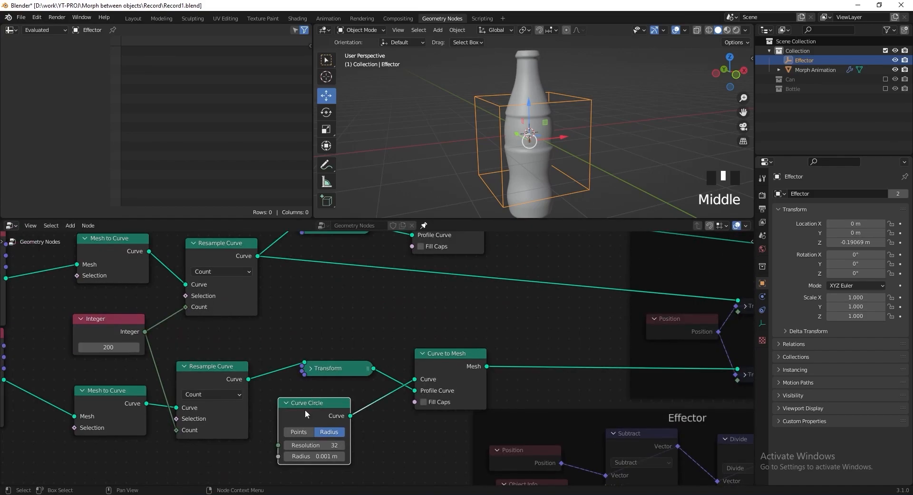
Step: Arrange the can branch so its Curve Circle sits above the Transform node and Curve to Mesh stands close beside them
drag(305, 409, 333, 287)
drag(206, 385, 217, 426)
drag(331, 369, 314, 413)
drag(448, 357, 410, 406)
drag(340, 285, 321, 328)
drag(328, 408, 328, 453)
drag(329, 328, 328, 374)
scroll(372, 358, down, 2)
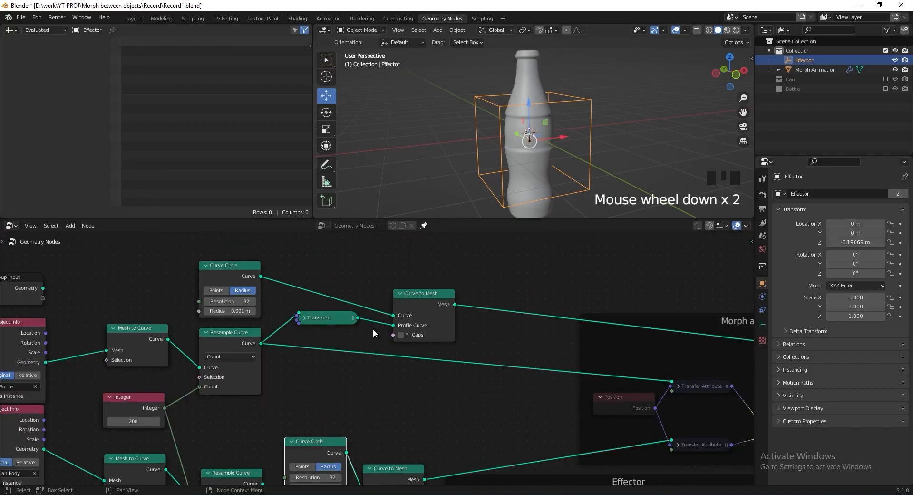
Step: Place the bottle's Curve Circle above its Transform node and bring its Curve to Mesh node close beside them
middle_drag(372, 358, 369, 333)
drag(241, 283, 324, 269)
drag(423, 264, 344, 335)
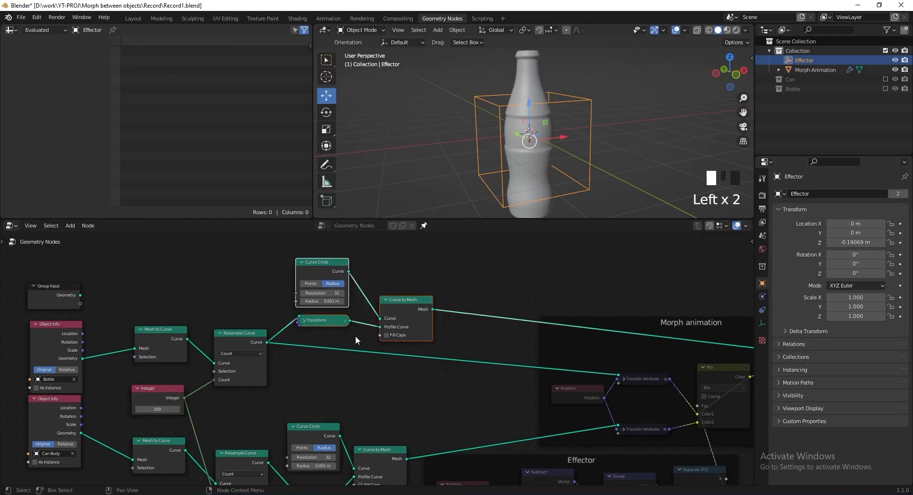
Step: Reposition the bottle's Curve Circle, Transform and Curve to Mesh nodes together, and save the file
key(g)
click(392, 378)
middle_drag(398, 438, 375, 380)
scroll(391, 379, up, 2)
middle_drag(380, 329, 373, 384)
key(g)
click(373, 325)
middle_drag(373, 325, 384, 269)
middle_drag(363, 398, 373, 343)
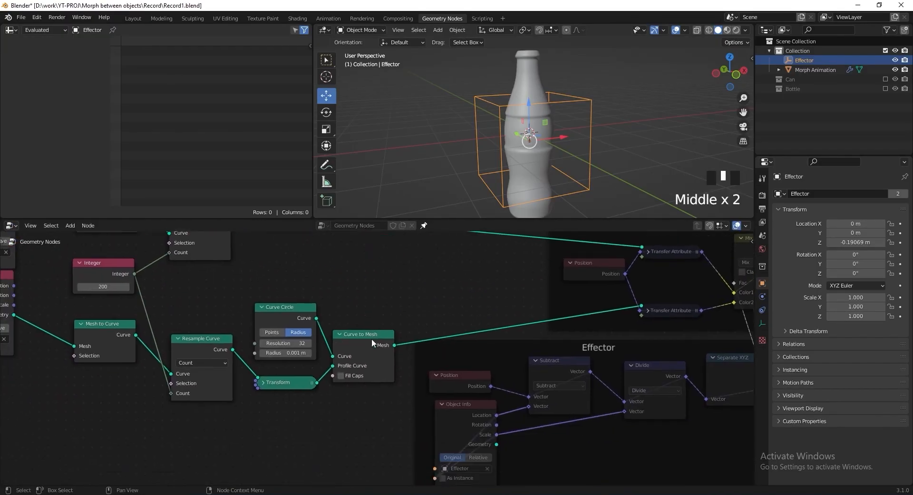
scroll(375, 344, up, 4)
middle_drag(386, 312, 383, 321)
key(ctrl+s)
Step: Group all can branch nodes, from Object Info to Curve to Mesh, and return to the main node tree
scroll(378, 398, down, 6)
middle_drag(379, 397, 375, 424)
drag(137, 415, 390, 350)
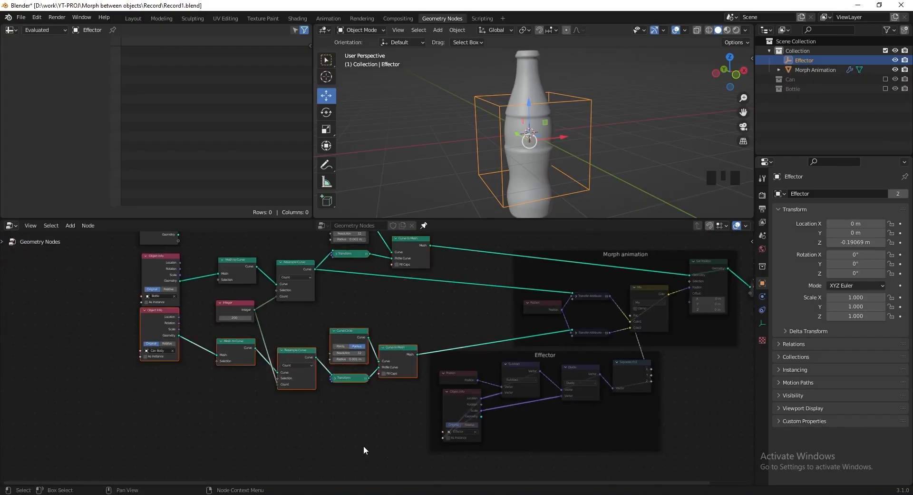
key(ctrl+g)
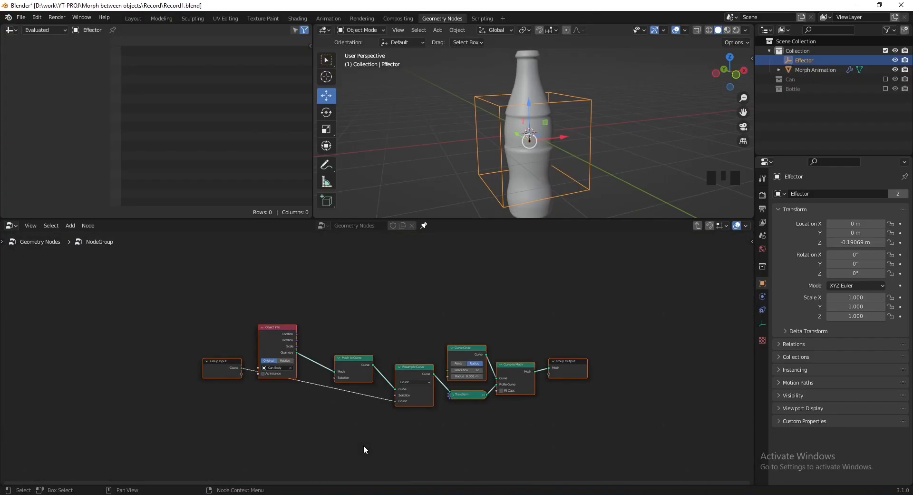
key(Tab)
Step: Move the Integer node beside the can's node group and label that group "Can Body"
scroll(270, 352, up, 6)
middle_drag(269, 352, 328, 359)
click(328, 359)
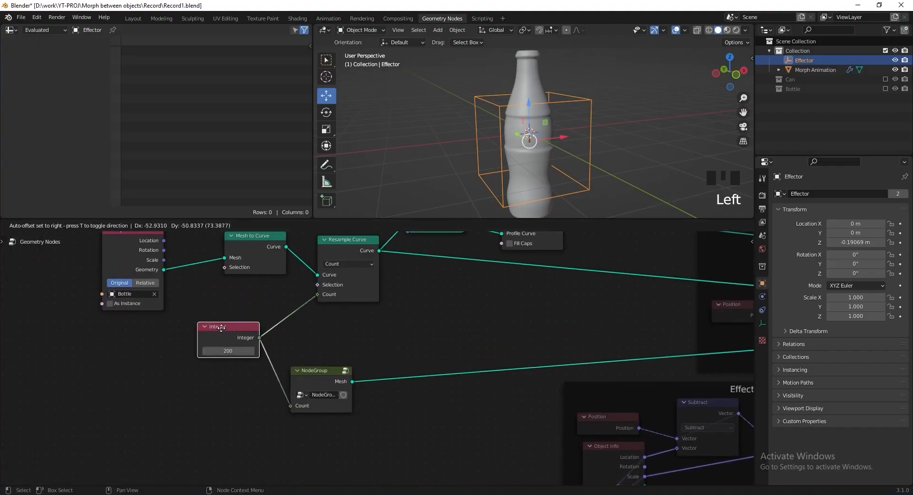
scroll(328, 368, up, 5)
click(304, 378)
key(F2)
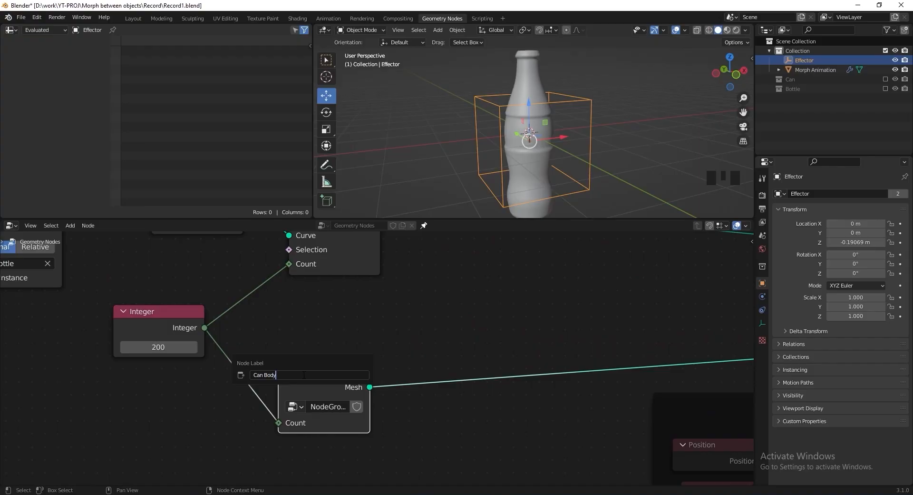
key(Return)
Step: Connect the bottle's Curve to Mesh output to the upper Transfer Attribute node, replacing the link from Resample Curve
scroll(404, 321, down, 7)
middle_drag(403, 320, 306, 351)
scroll(421, 317, up, 4)
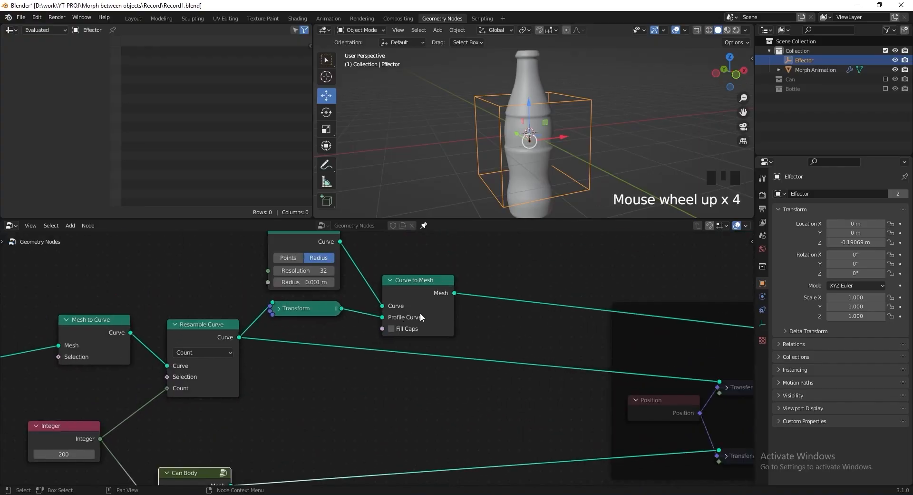
middle_drag(473, 348, 253, 358)
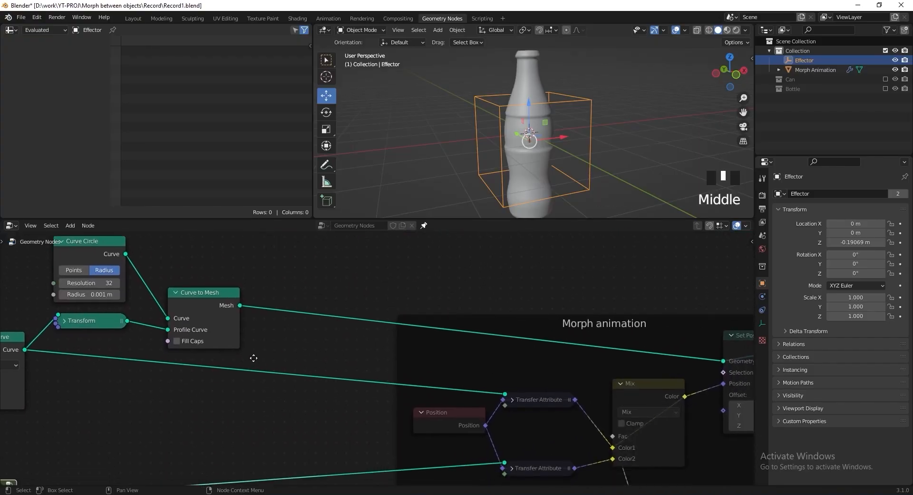
drag(241, 305, 271, 324)
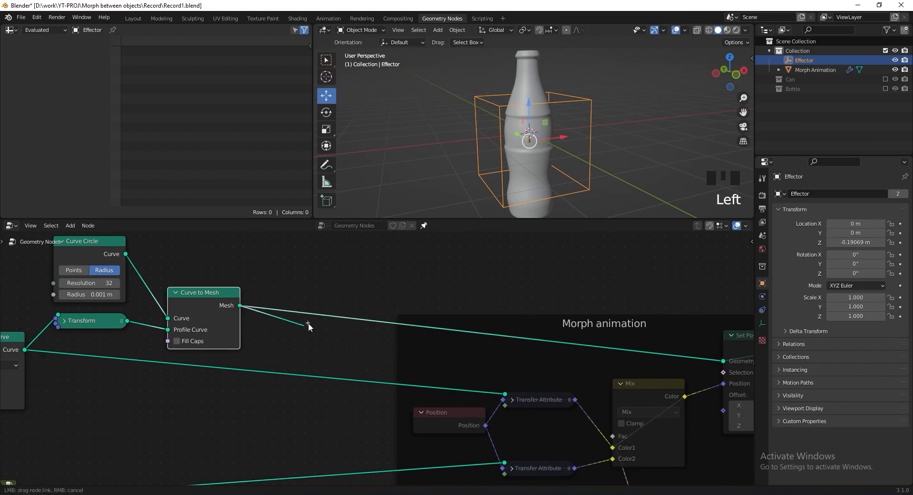
drag(324, 338, 518, 391)
scroll(510, 397, down, 5)
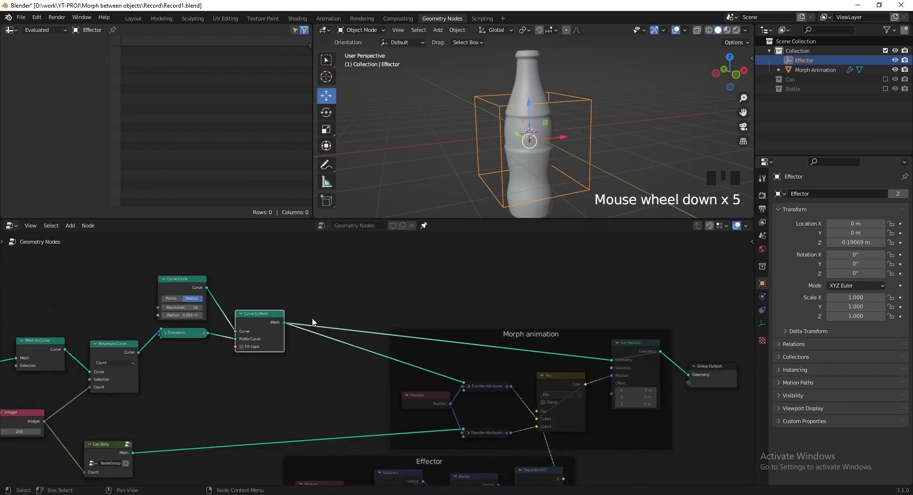
Step: Group all bottle branch nodes, from Object Info to Curve to Mesh, and return to the main node tree
middle_drag(316, 320, 543, 305)
click(62, 275)
drag(150, 246, 503, 387)
key(ctrl+g)
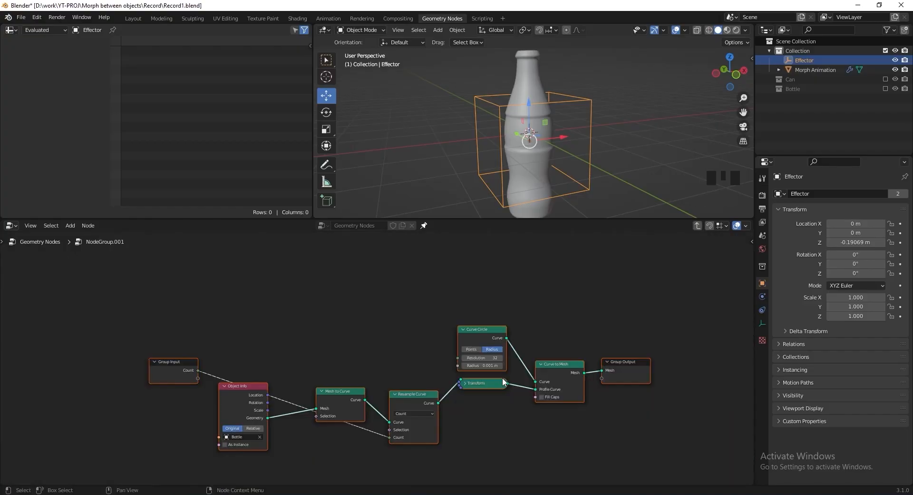
key(Tab)
Step: Line up the bottle's node group above the Can Body group, beside the Integer node
scroll(374, 357, up, 4)
drag(320, 313, 325, 384)
middle_drag(320, 412, 320, 348)
drag(321, 391, 312, 371)
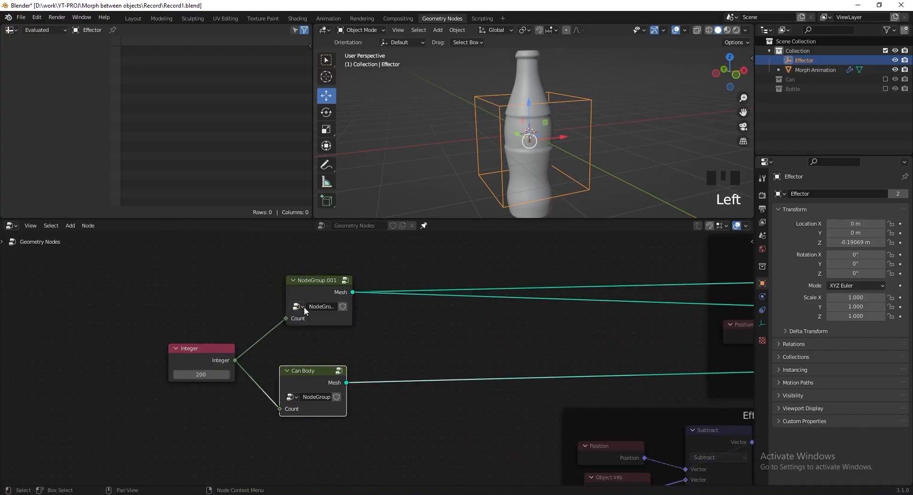
Step: Label the bottle's node group "Bottle" and save the file
scroll(305, 311, up, 5)
middle_drag(332, 285, 341, 305)
key(F2)
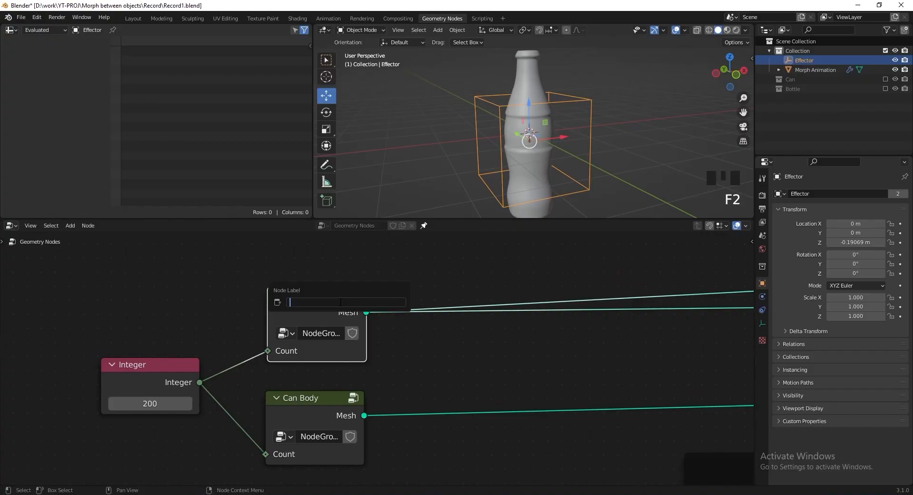
text(Bottle)
key(Return)
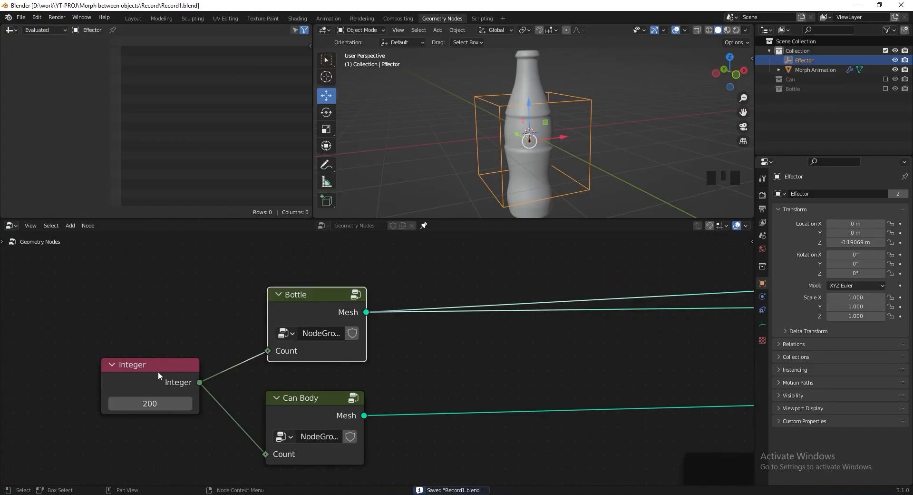
Step: Label the Integer node "Amount of vertices" and save the file
click(160, 374)
key(F2)
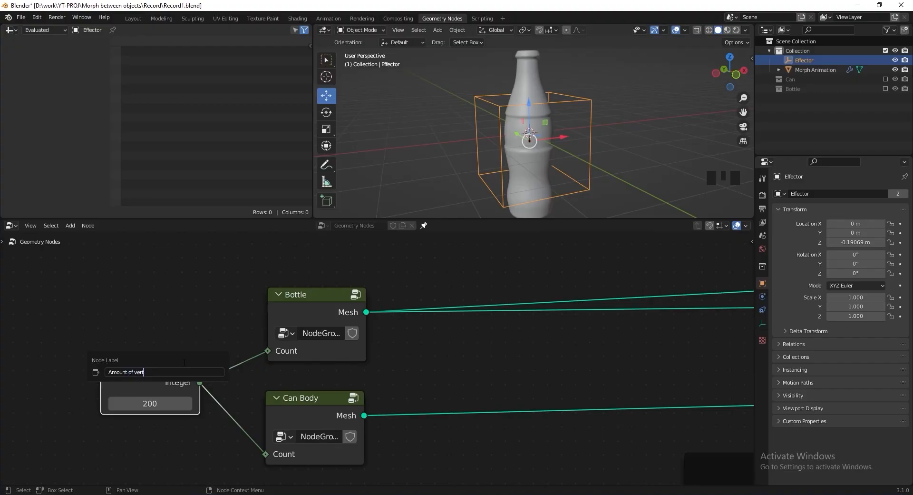
text(Amount of vertices)
key(Return)
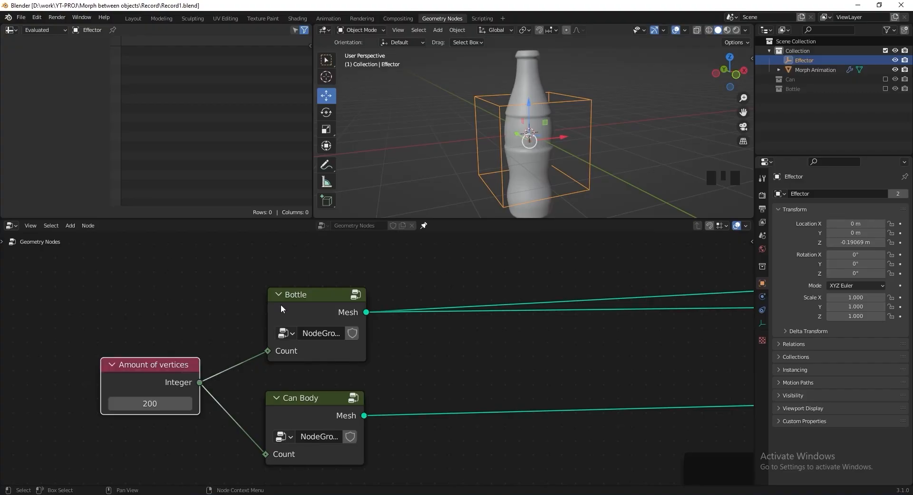
Step: Move the Morph animation frame closer to the Bottle and Can Body groups, directly above the Effector frame
scroll(281, 310, down, 6)
middle_drag(282, 310, 259, 302)
drag(316, 284, 552, 450)
scroll(552, 447, up, 4)
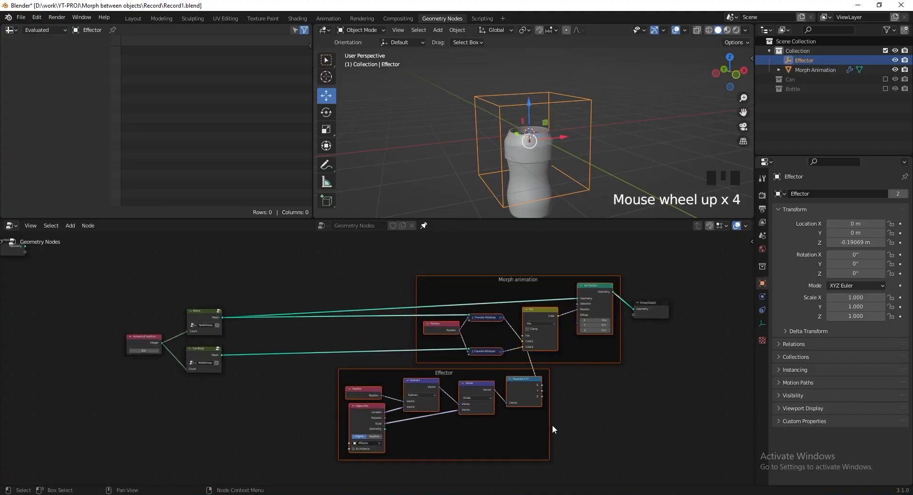
click(644, 384)
drag(596, 358, 516, 354)
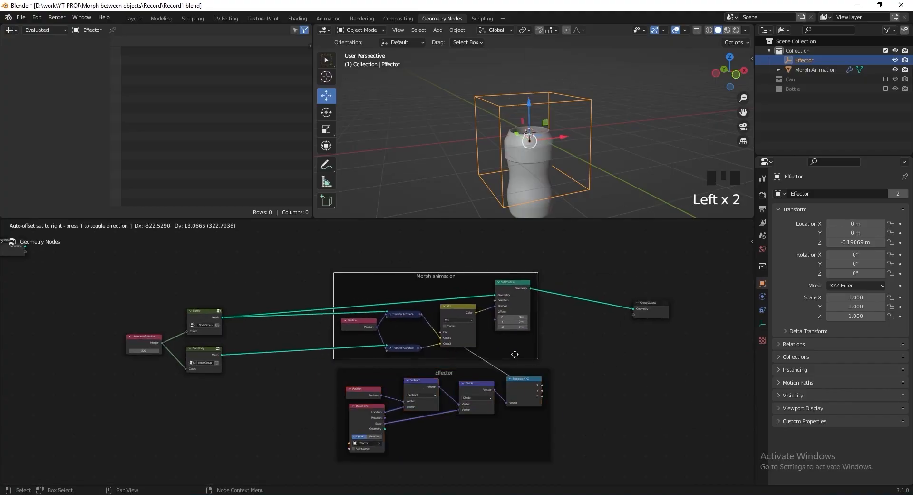
Step: Move the Effector down and back up along Z to about 1.84 m, and save the file
shift+middle_drag(579, 150, 584, 114)
scroll(585, 114, down, 2)
drag(534, 93, 516, 148)
shift+middle_drag(508, 156, 507, 169)
drag(534, 158, 535, 36)
key(ctrl+s)
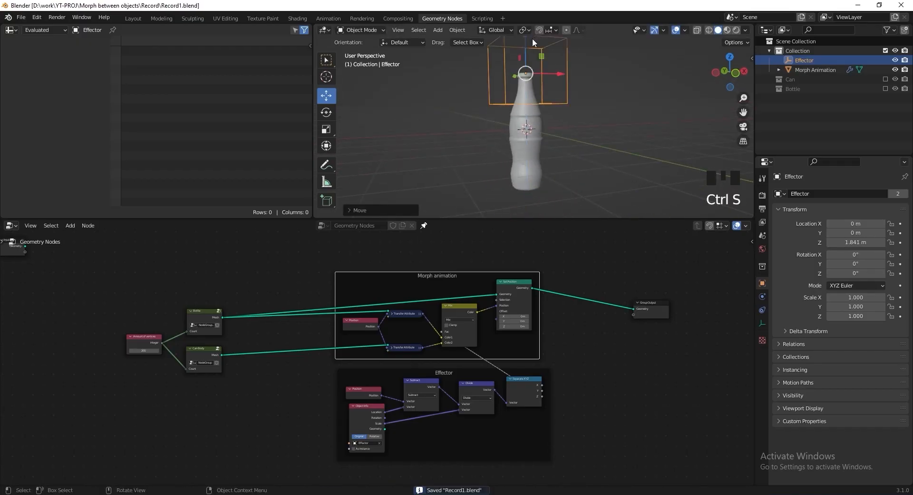
Step: Set the Effector's scale to 4 on all axes and lower it along Z to about 1.49 m
key(n)
drag(690, 167, 689, 186)
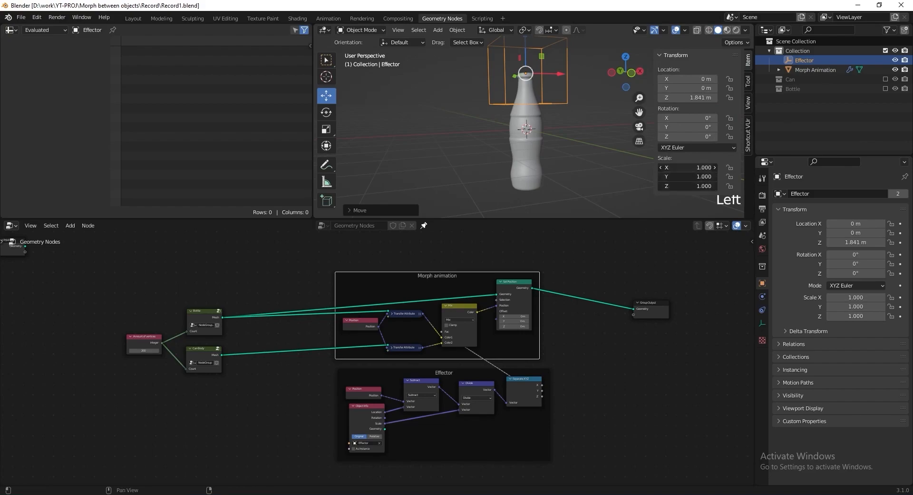
text(4)
key(Return)
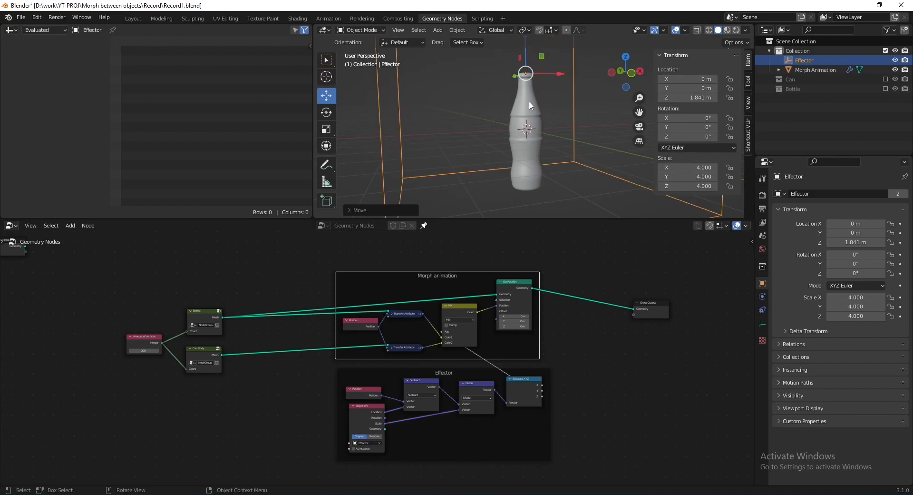
drag(526, 56, 433, 65)
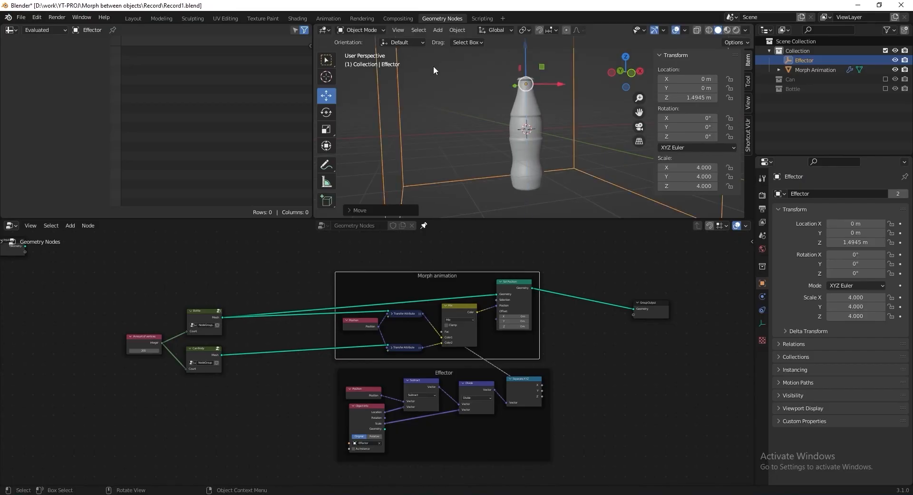
Step: Change the Spreadsheet editor to a Timeline
click(14, 31)
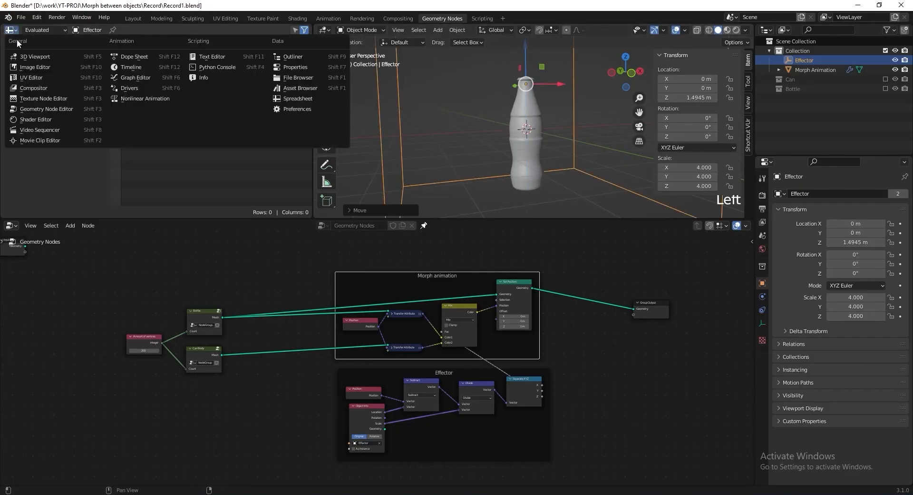
click(130, 67)
Step: Move the enlarged Effector along Z to try the morph, leaving it at about 2.8 m
scroll(464, 102, down, 3)
shift+middle_drag(464, 102, 503, 130)
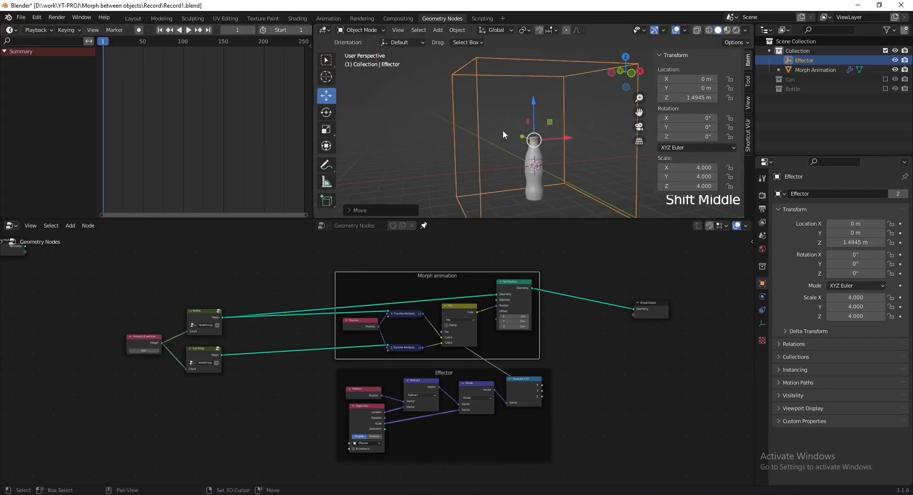
drag(536, 115, 536, 208)
shift+middle_drag(545, 171, 518, 120)
scroll(518, 121, up, 4)
drag(689, 98, 690, 97)
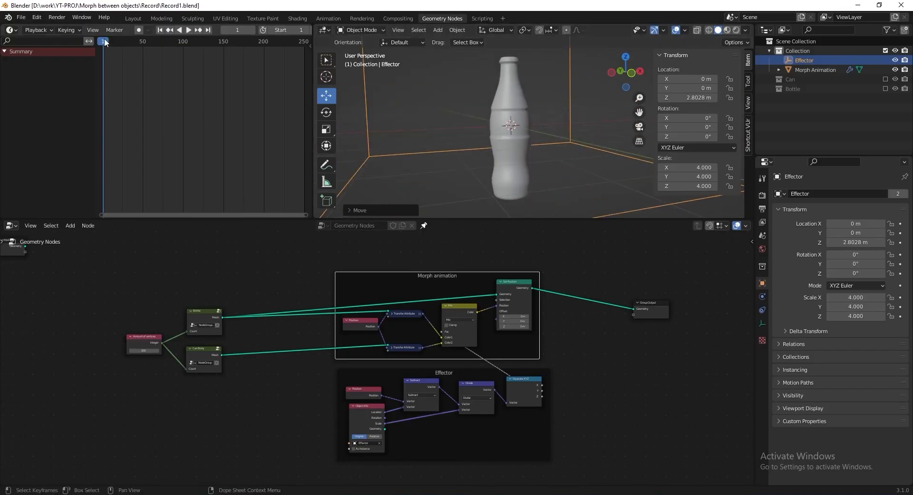
Step: At frame 0, set the Effector's Z location to 2 m and insert a single keyframe on it
drag(106, 43, 97, 46)
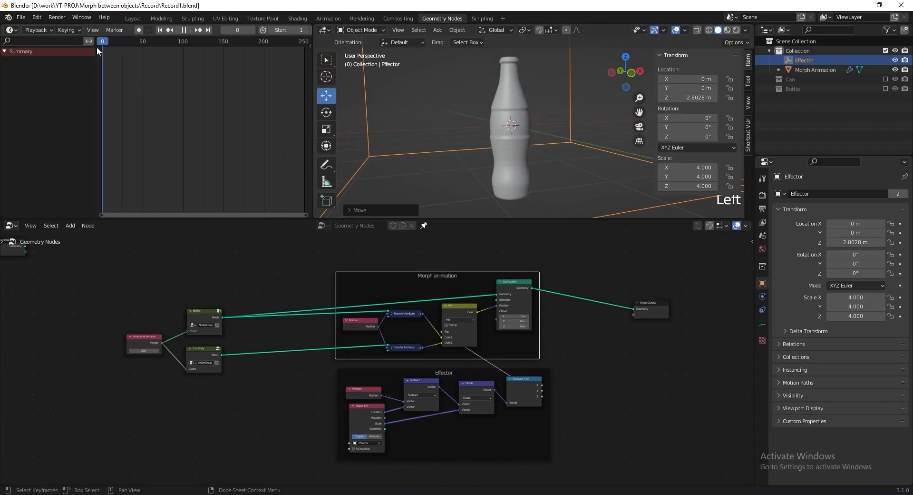
text(2)
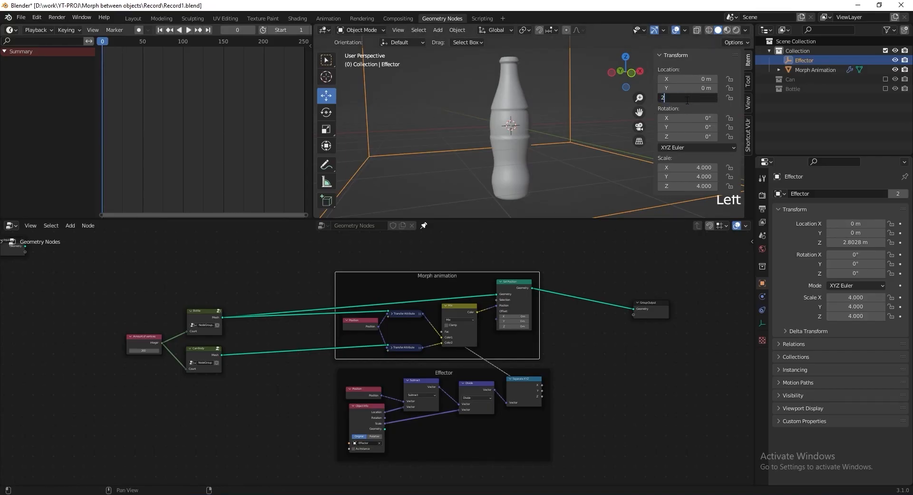
key(Return)
right_click(675, 98)
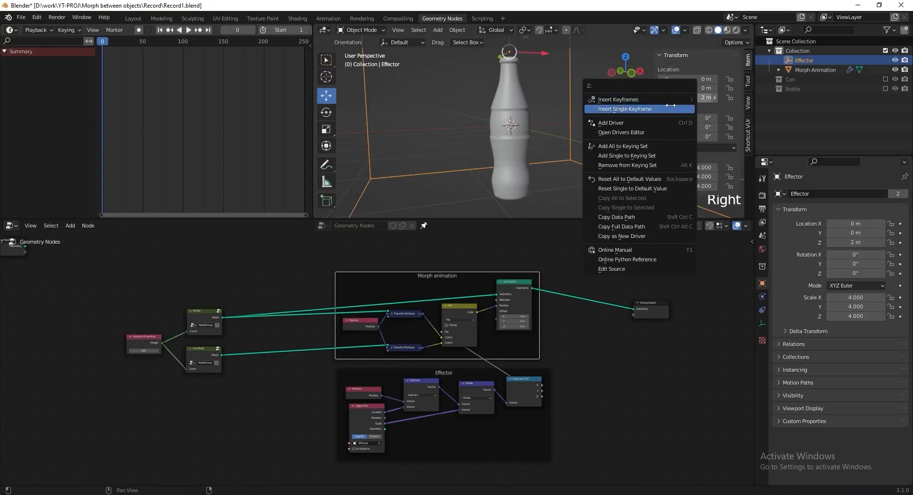
click(656, 109)
Step: At frame 50, set the Effector's Z location to -6 m and insert a keyframe on it
drag(144, 41, 143, 43)
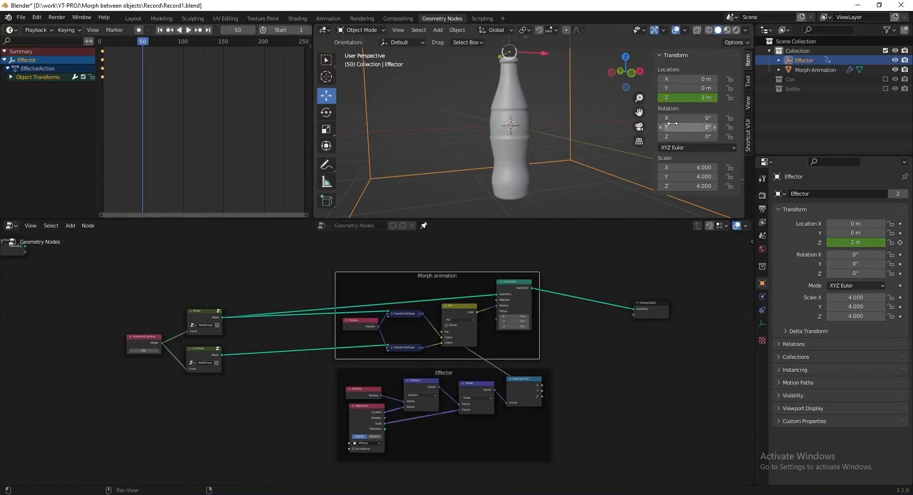
click(673, 98)
key(BackSpace)
key(Return)
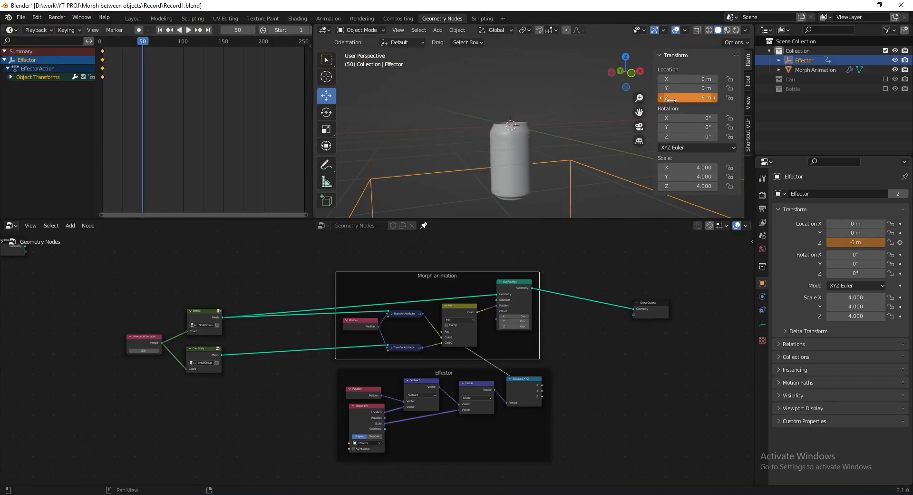
right_click(672, 98)
click(671, 97)
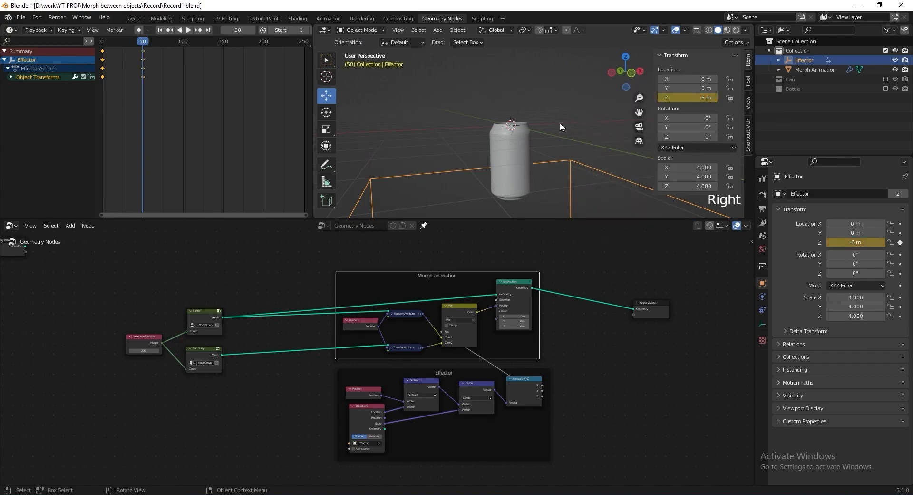
Step: Play the animation from frame 0 twice to review the morph from bottle to can
key(shift+Left)
key(space)
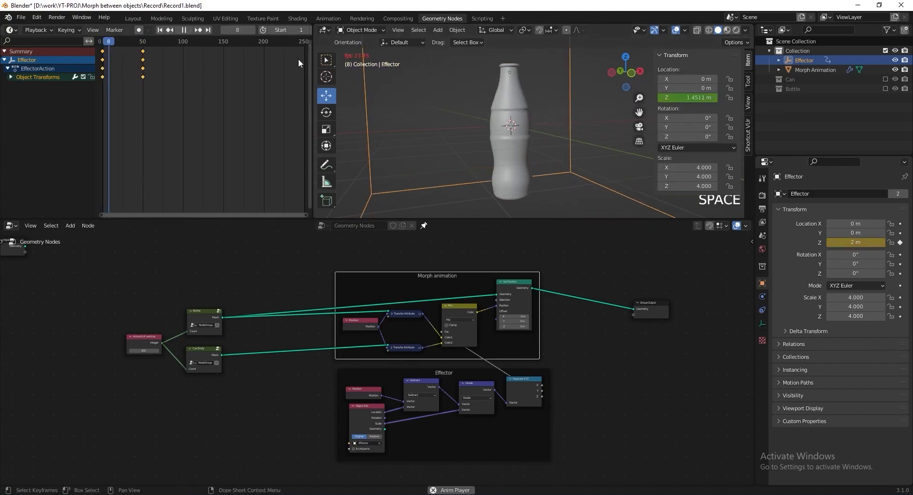
key(space)
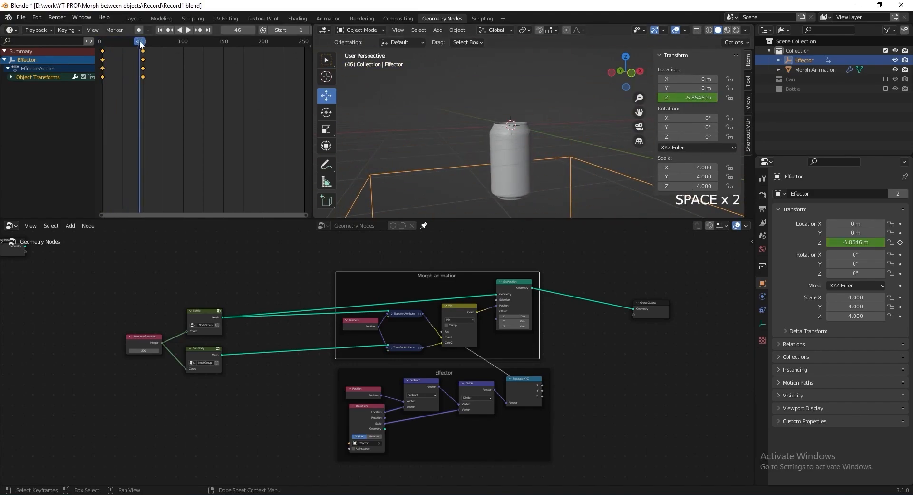
click(103, 43)
key(space)
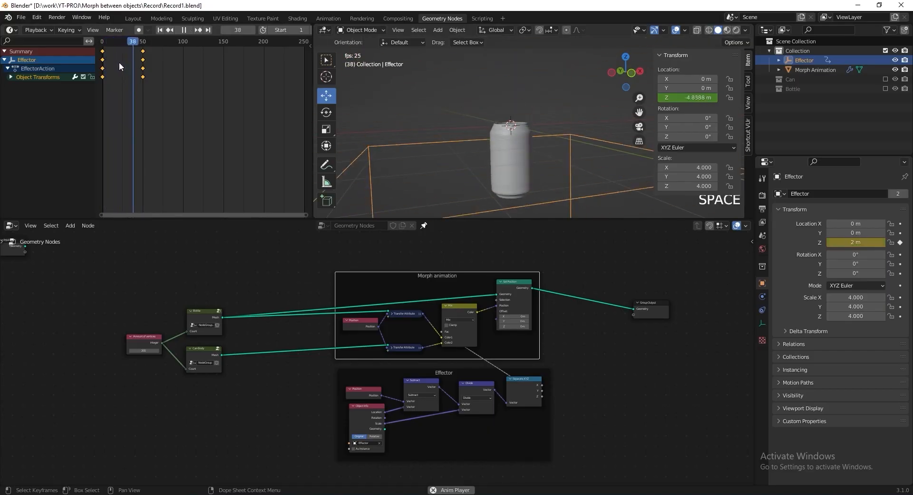
Step: Stop playback, shift Group Output aside, and duplicate Set Position into the link before it, detached from the Morph animation frame
key(space)
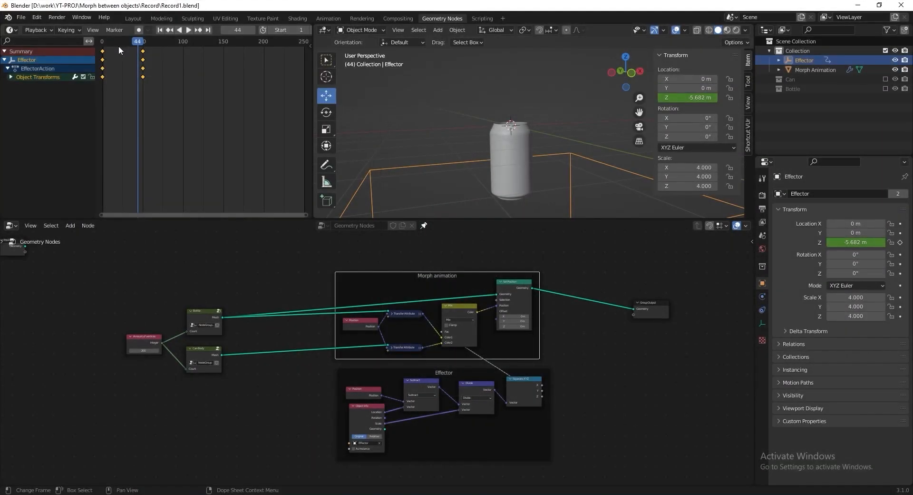
middle_drag(568, 300, 353, 322)
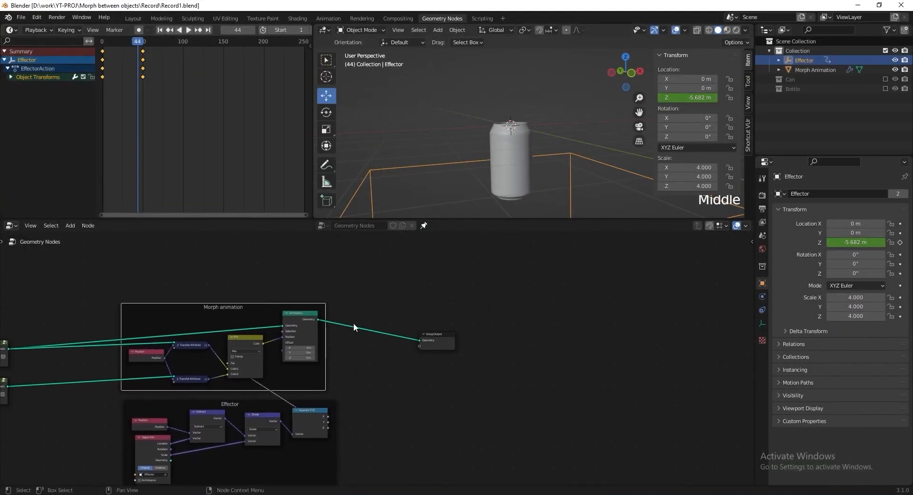
scroll(354, 316, up, 9)
click(507, 326)
drag(507, 325, 650, 298)
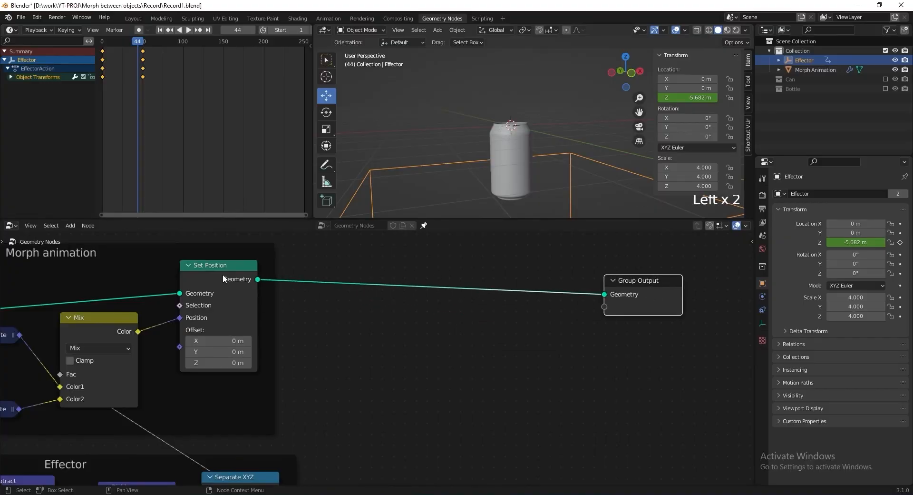
key(shift+d)
click(523, 285)
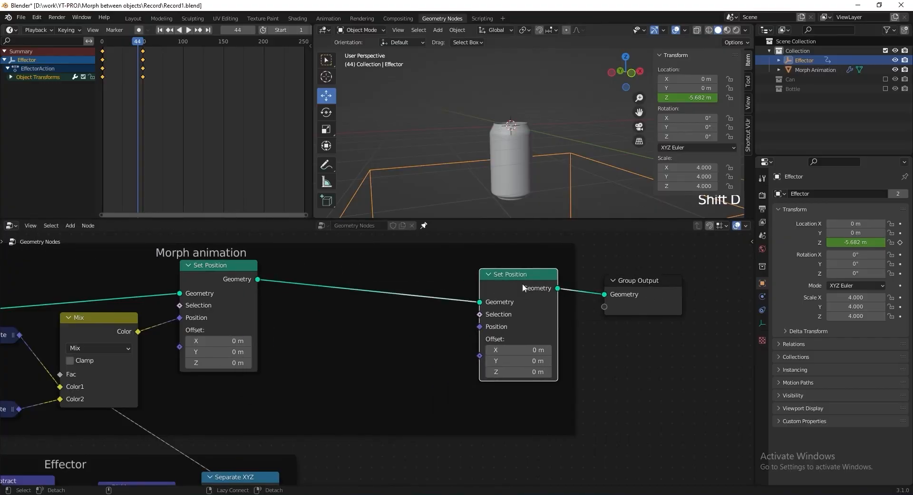
key(alt+p)
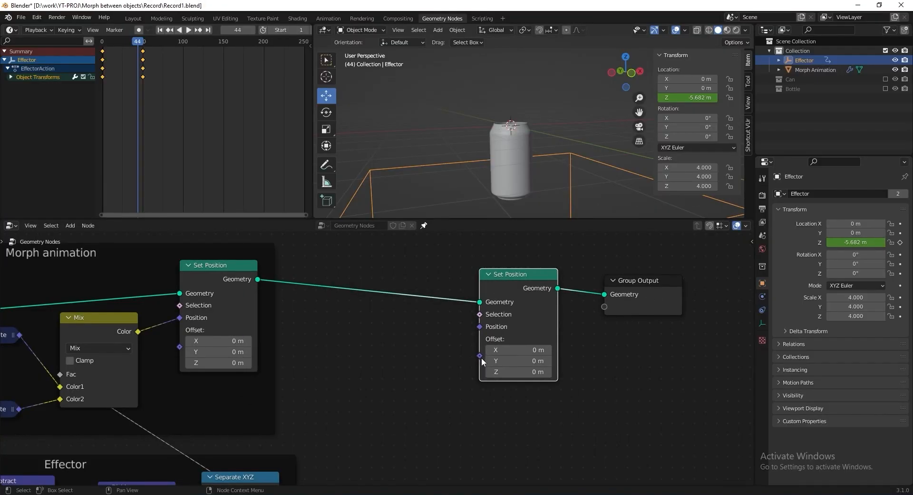
Step: Add a Normal node feeding the Offset of the duplicated Set Position, and save the file
drag(480, 356, 331, 341)
text(normal)
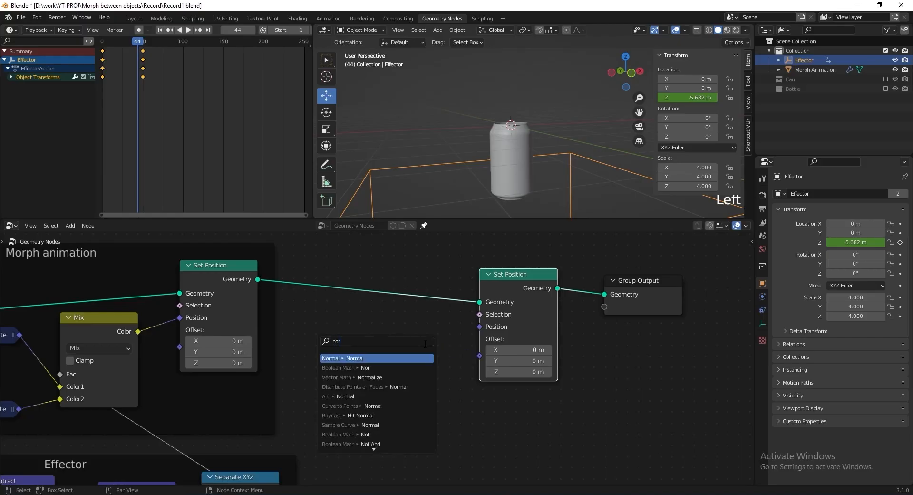
click(423, 358)
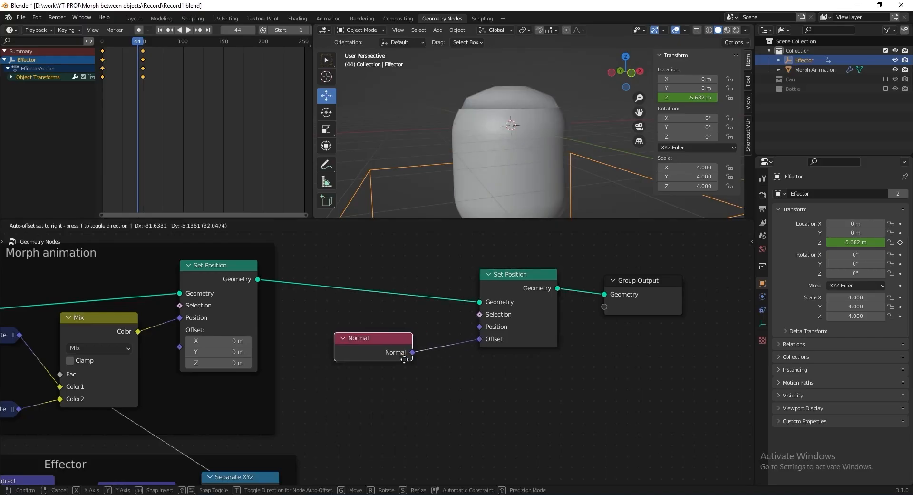
click(386, 358)
key(ctrl+s)
Step: Insert a Vector Math node set to Scale between the Normal node and the Set Position Offset
key(shift+a)
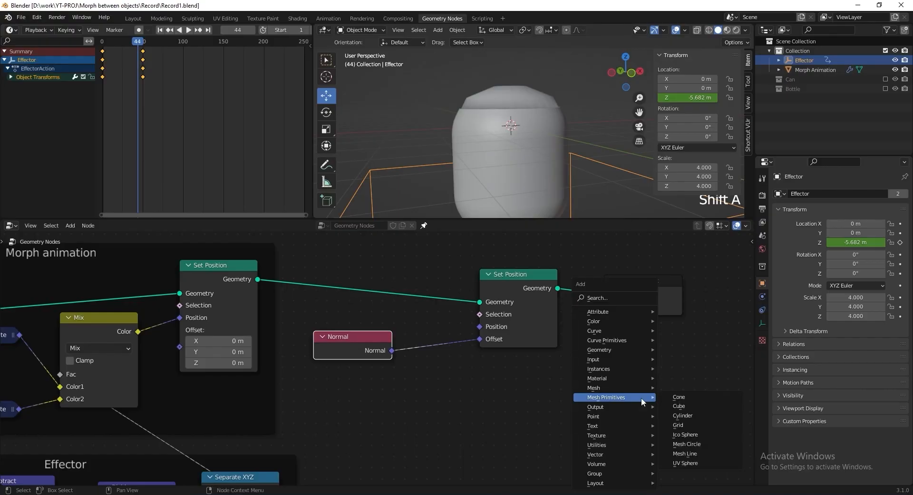
mouse_move(638, 453)
click(690, 444)
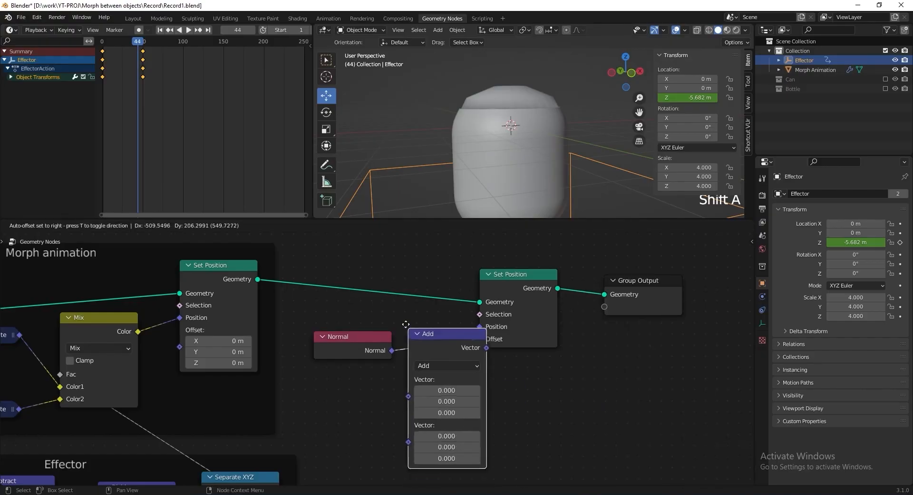
click(481, 350)
click(483, 353)
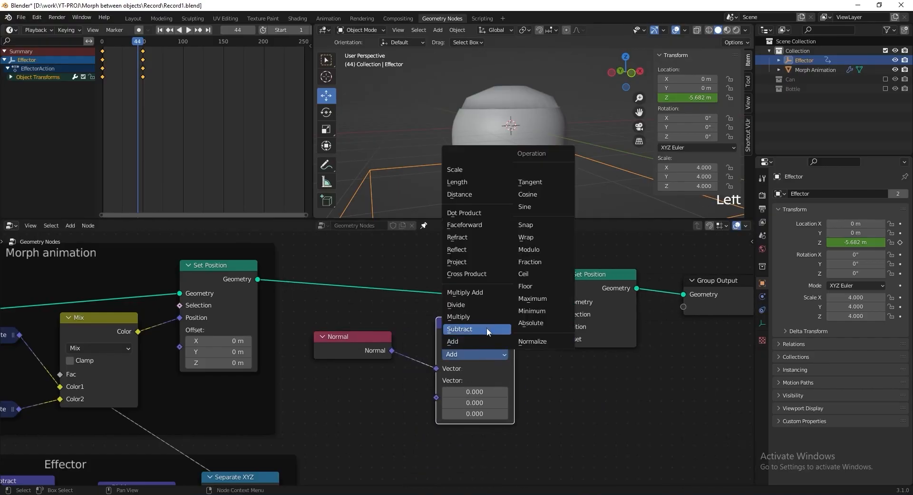
click(476, 169)
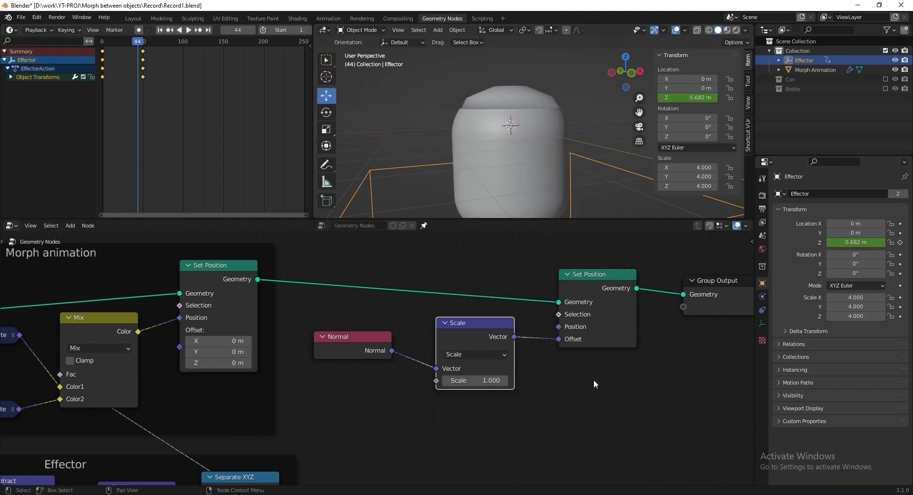
Step: Link the Separate XYZ Z output to the Scale factor and play the animation from frame 0
scroll(620, 344, down, 3)
middle_drag(620, 344, 562, 297)
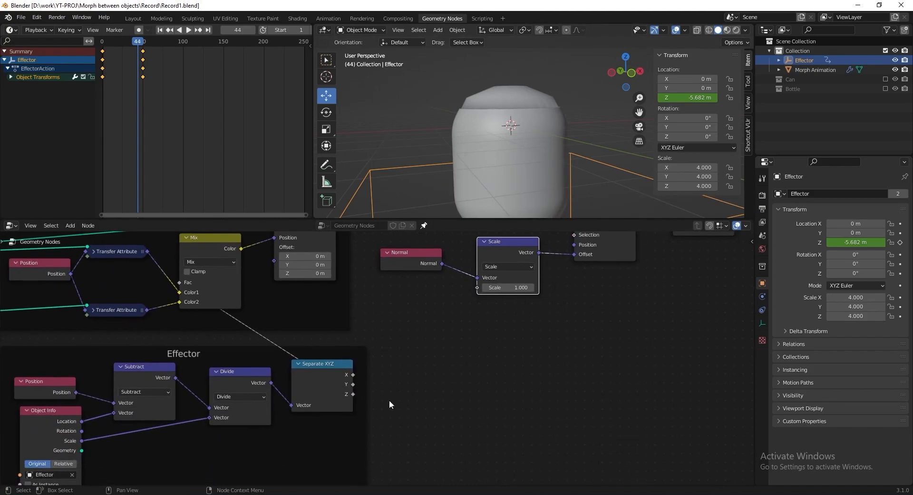
drag(352, 394, 477, 287)
middle_drag(511, 358, 486, 400)
scroll(521, 146, down, 2)
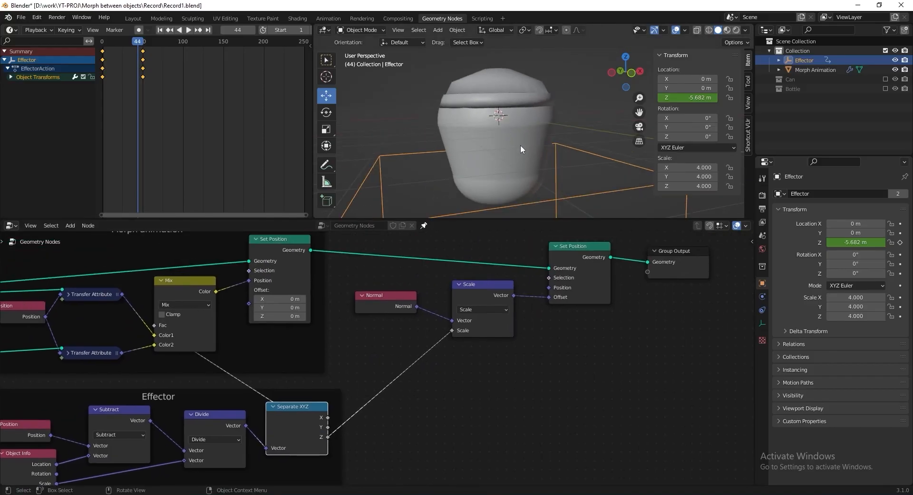
click(103, 44)
key(space)
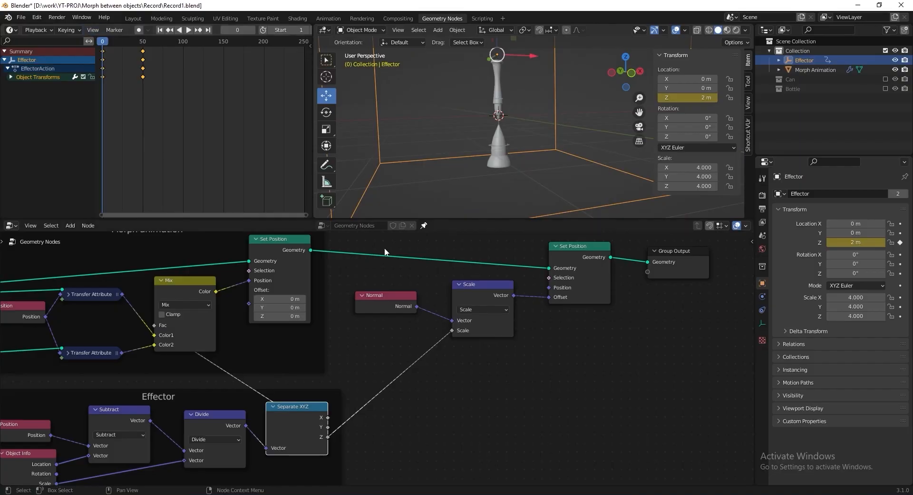
Step: Insert a Float Curve node between the Separate XYZ Z output and the Scale factor
middle_drag(471, 380, 467, 369)
scroll(499, 360, up, 3)
key(shift+a)
mouse_move(501, 351)
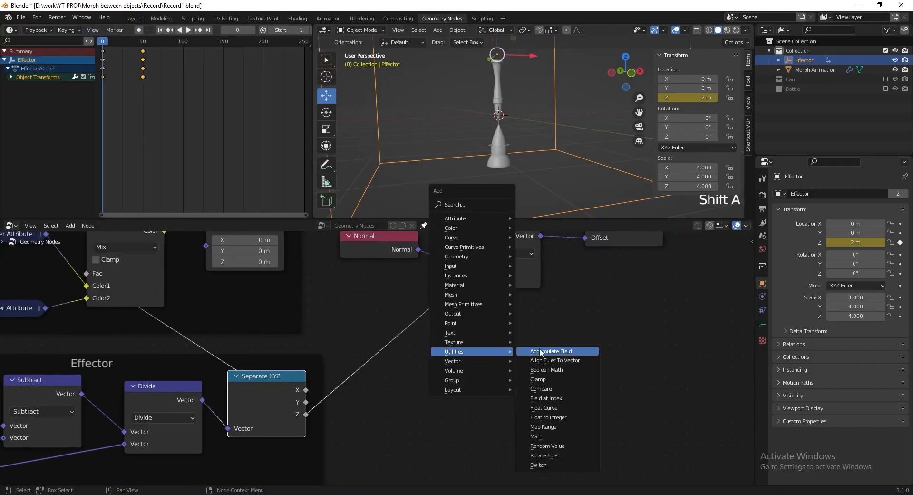
click(561, 404)
click(376, 307)
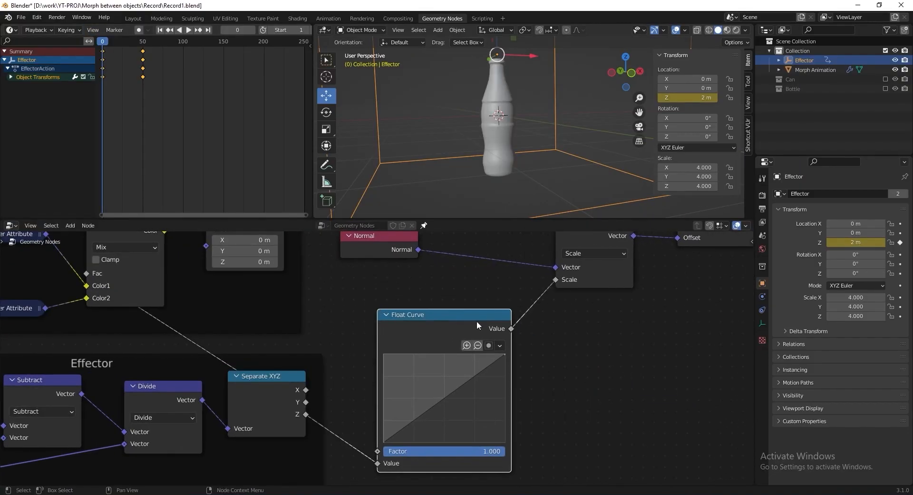
Step: Shape the Float Curve into a low central hump, with its end point at 1.0, 0.0 and a point at 0.2590, 0.1062
middle_drag(528, 328, 492, 374)
drag(355, 284, 455, 286)
scroll(513, 284, down, 5)
middle_drag(513, 283, 546, 351)
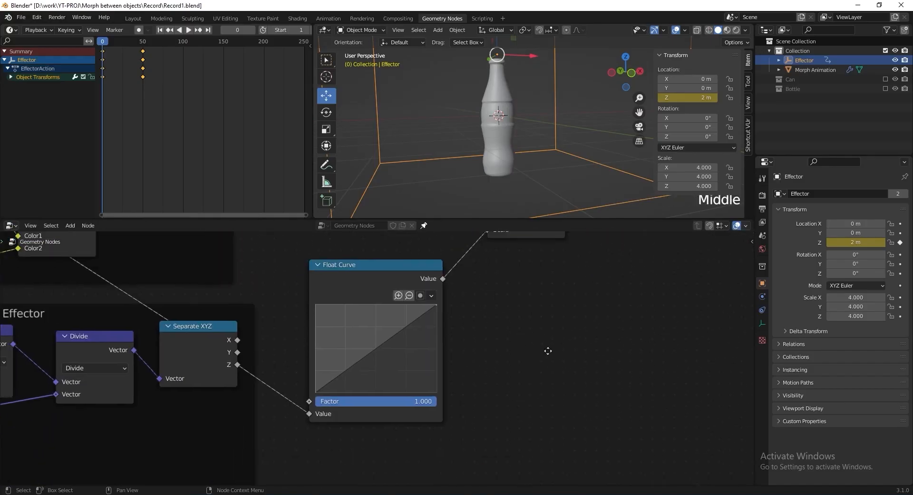
scroll(405, 368, up, 3)
drag(449, 288, 450, 393)
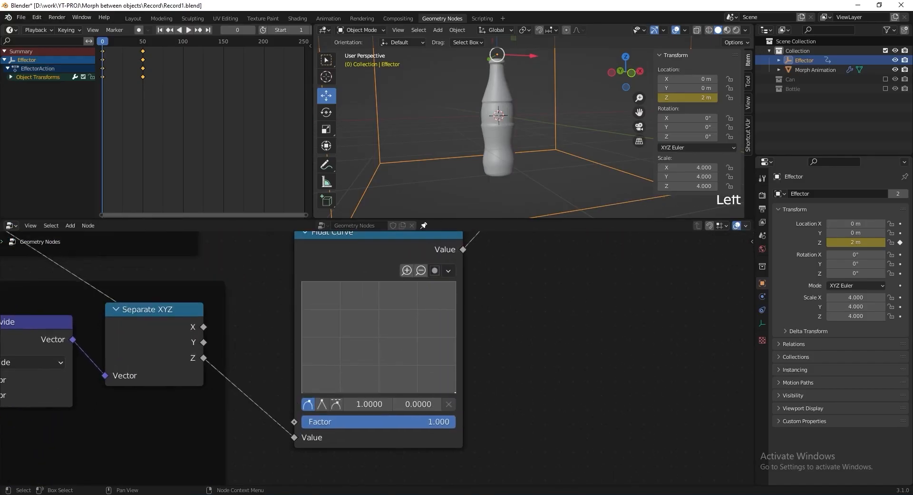
click(379, 387)
drag(379, 396, 419, 370)
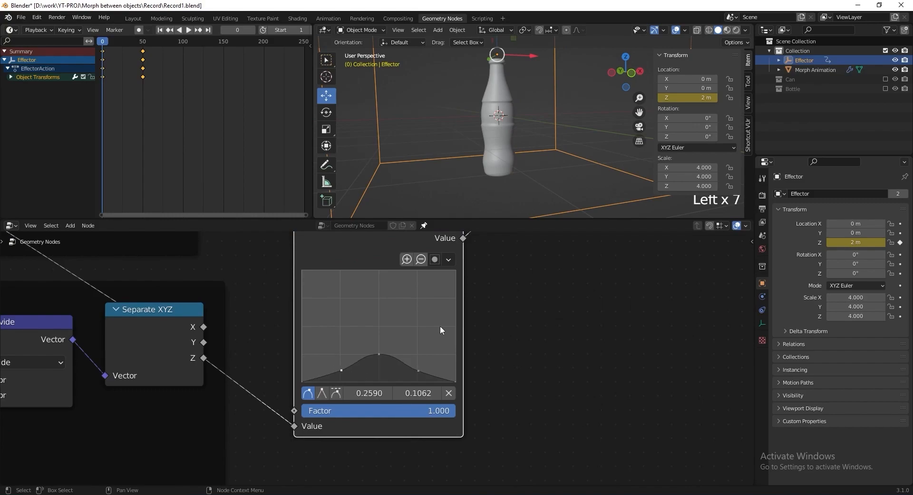
Step: Group the Normal, Scale, Float Curve and second Set Position nodes, and return to the main node tree
scroll(418, 360, up, 1)
scroll(459, 385, down, 9)
middle_drag(328, 250, 251, 272)
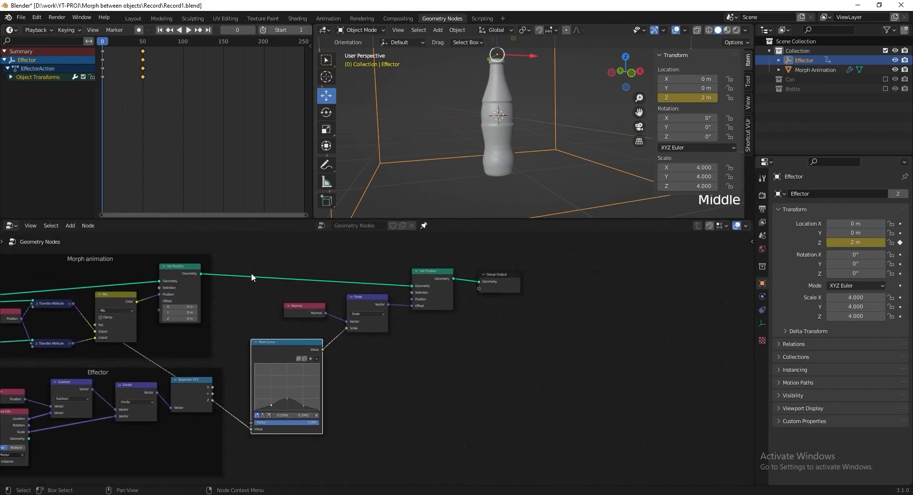
drag(251, 248, 445, 445)
key(ctrl+g)
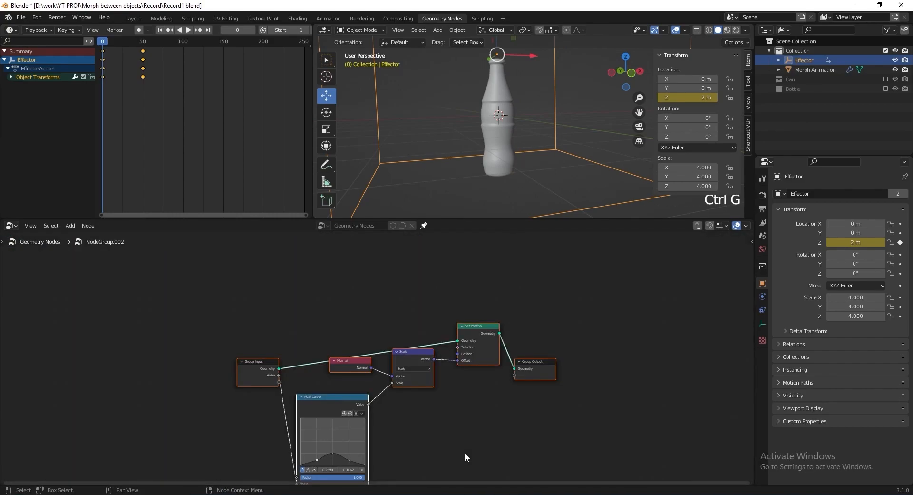
key(Tab)
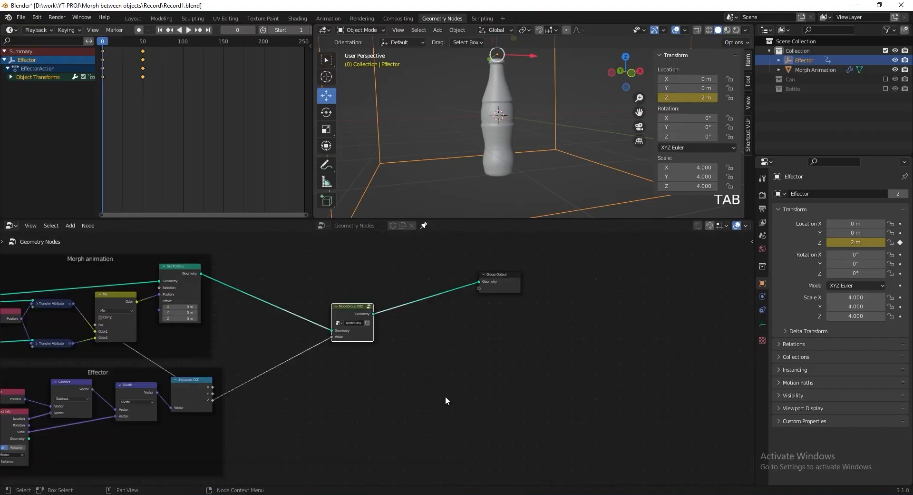
Step: Label the new node group Transition Fx
ctrl+middle_drag(445, 396, 441, 386)
scroll(423, 350, up, 8)
middle_drag(421, 347, 418, 398)
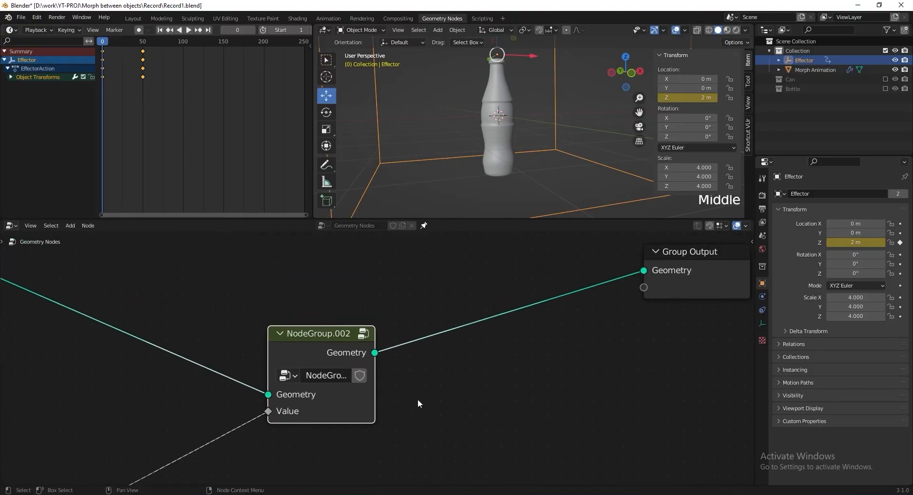
key(F2)
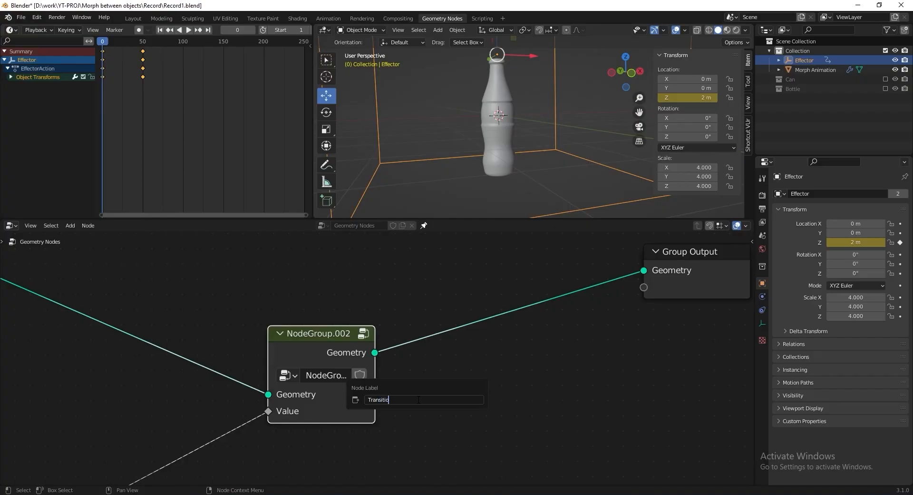
text(Transition Fx)
key(Return)
Step: Move the Transition Fx node closer to the Morph animation frame and place Group Output directly beside it
scroll(418, 398, down, 6)
middle_drag(418, 399, 466, 336)
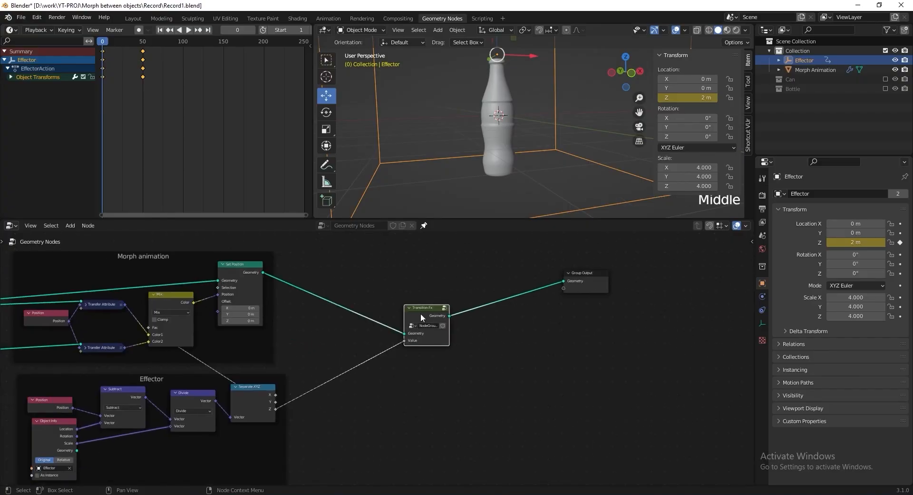
drag(420, 316, 346, 316)
drag(584, 281, 416, 319)
scroll(388, 352, up, 5)
middle_drag(401, 318, 421, 361)
scroll(421, 362, up, 3)
mouse_move(106, 43)
mouse_down()
mouse_move(131, 43)
mouse_move(102, 43)
mouse_up()
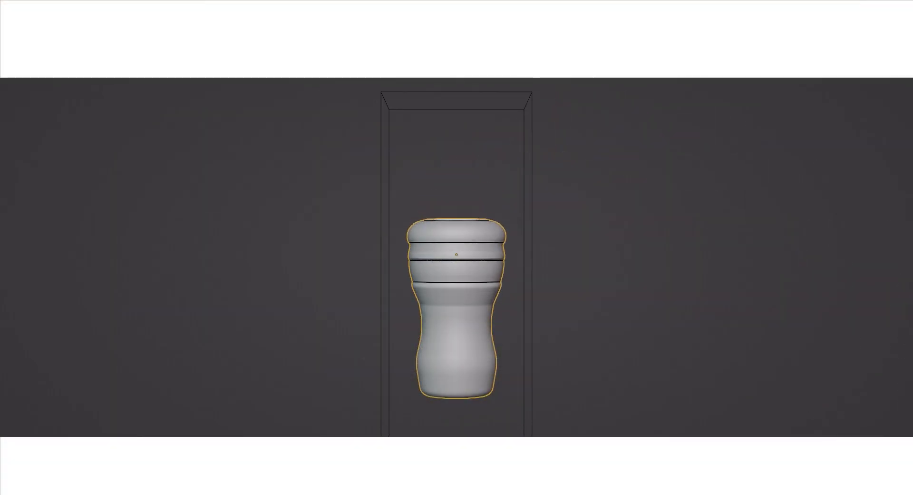
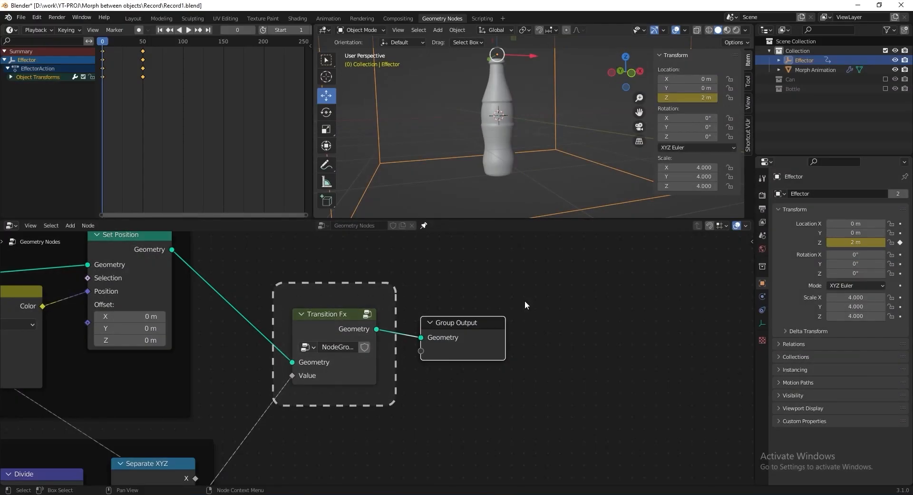
Step: Duplicate Transition Fx into the link before Group Output and make the copy's node group single-user
shift+middle_drag(507, 150, 524, 152)
click(318, 315)
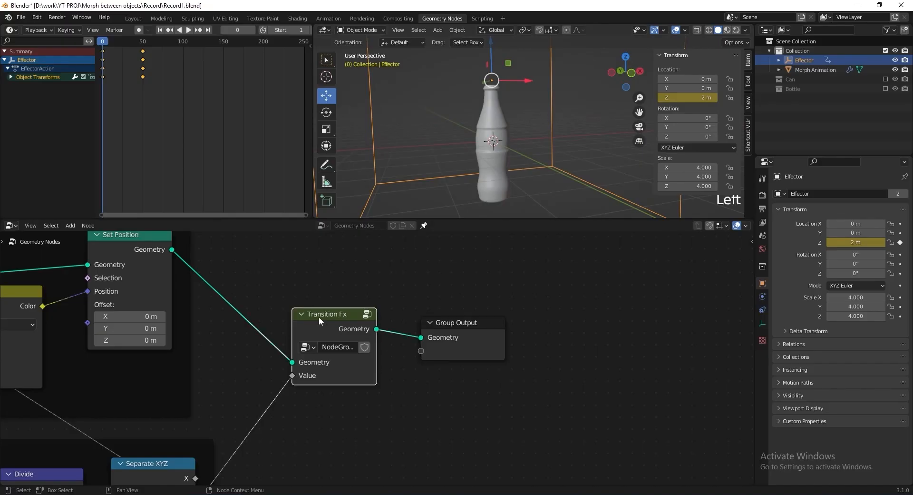
key(shift+d)
click(422, 315)
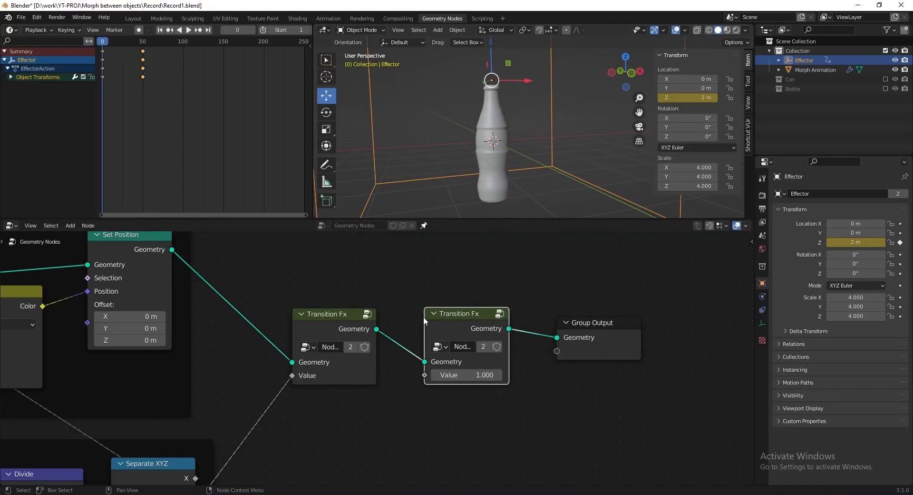
click(482, 346)
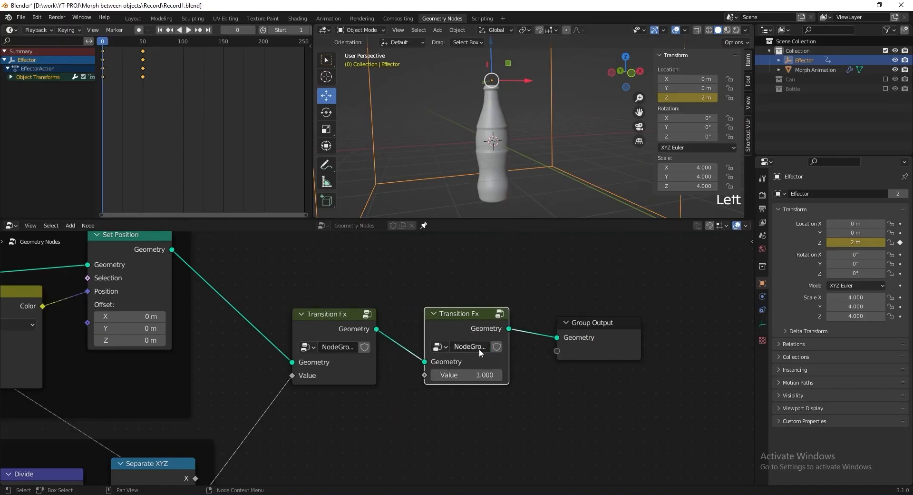
Step: Label the duplicated node group Delay Fx
key(F2)
text(Dela)
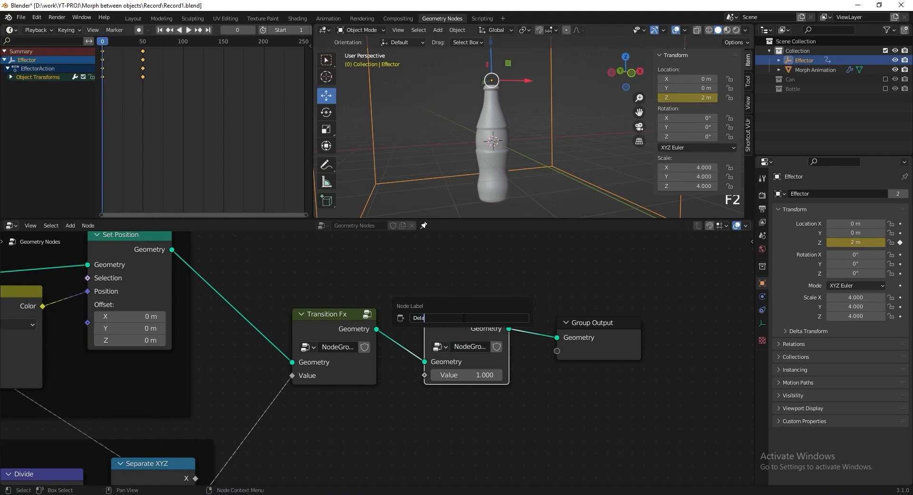
text(y Fx)
key(Return)
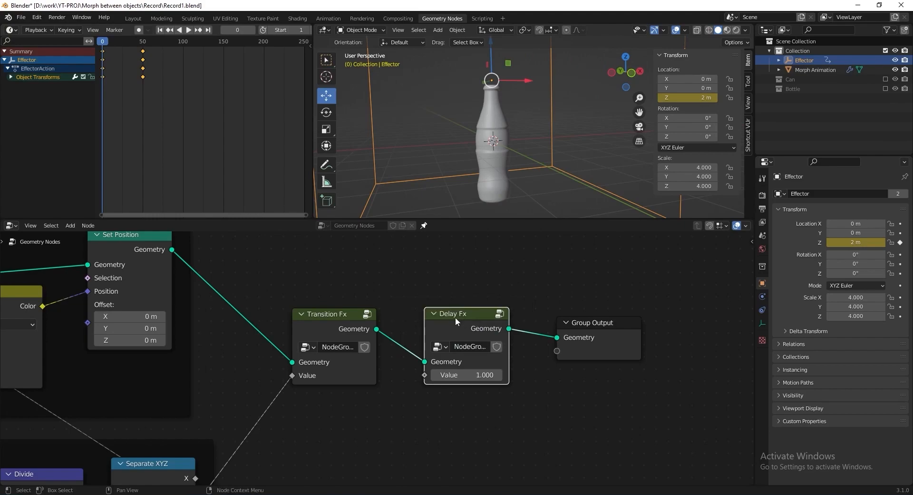
Step: Link the Separate XYZ Z output to the Value input of Delay Fx
scroll(326, 384, down, 1)
middle_drag(327, 384, 305, 357)
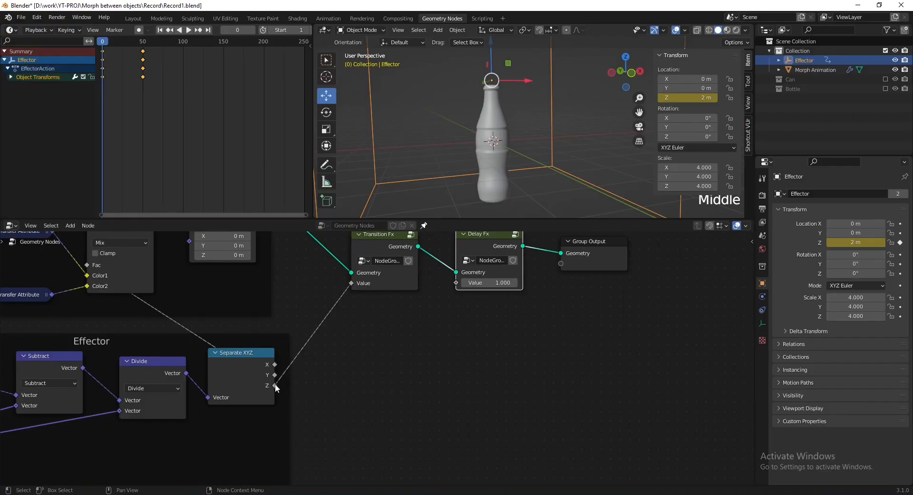
drag(275, 383, 456, 283)
middle_drag(457, 326, 454, 333)
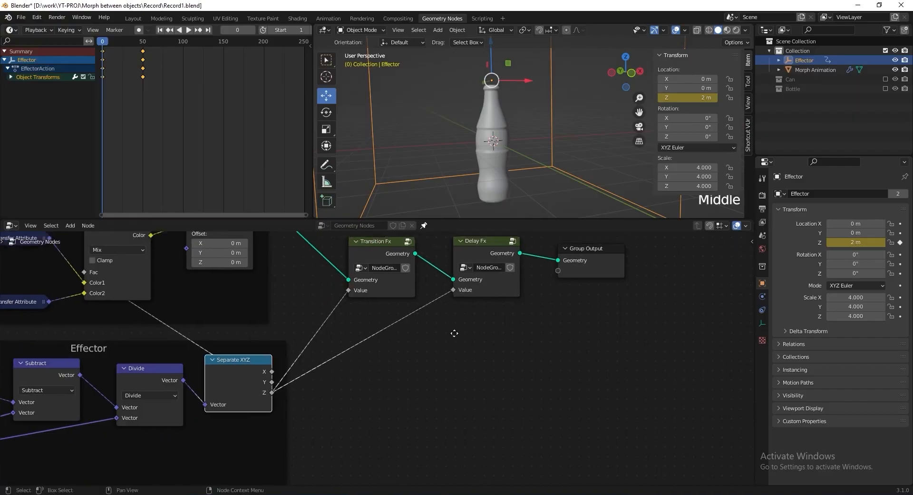
Step: Insert an Add math node into the link between the Separate XYZ Z output and the Delay Fx Value input
scroll(454, 333, up, 2)
key(shift+a)
click(502, 247)
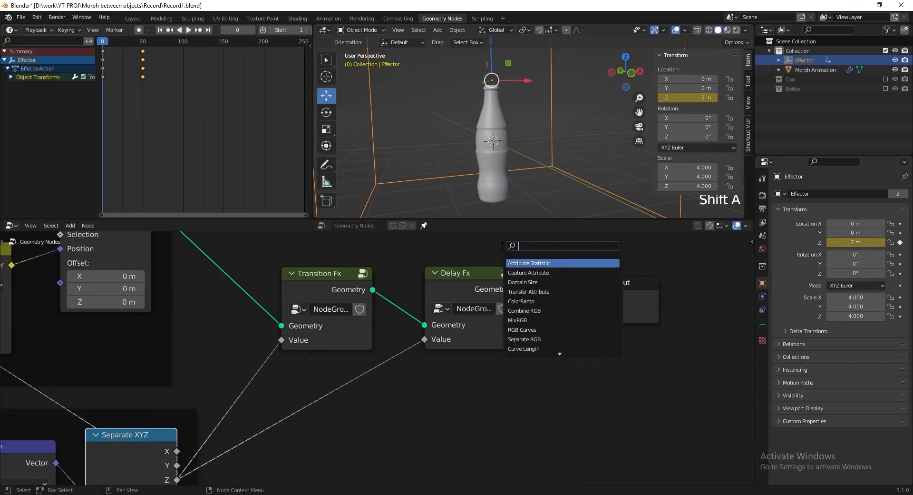
text(add)
key(Return)
click(328, 380)
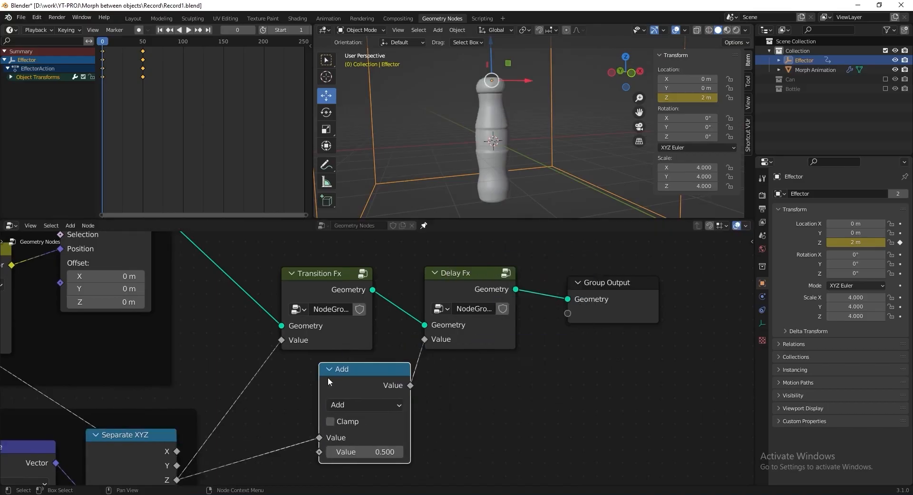
Step: Switch the new math node's operation to Subtract and set its second value to 0.8
click(364, 390)
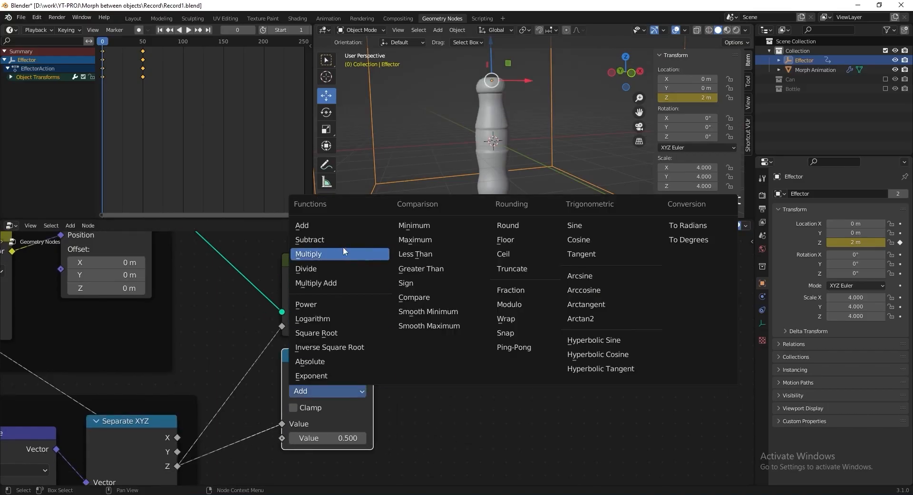
click(312, 239)
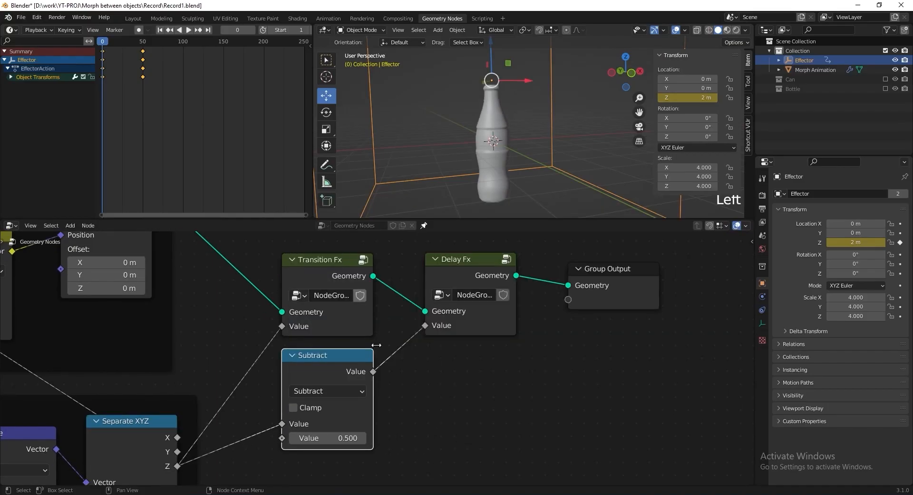
click(365, 391)
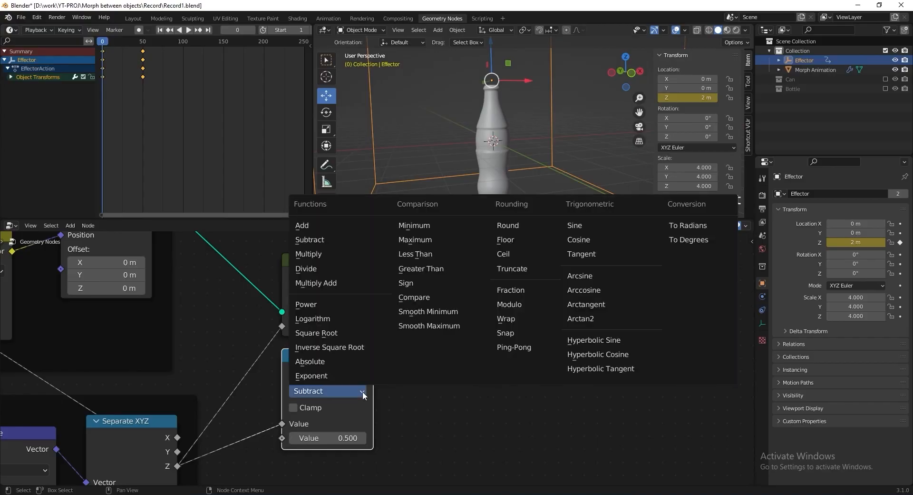
click(335, 241)
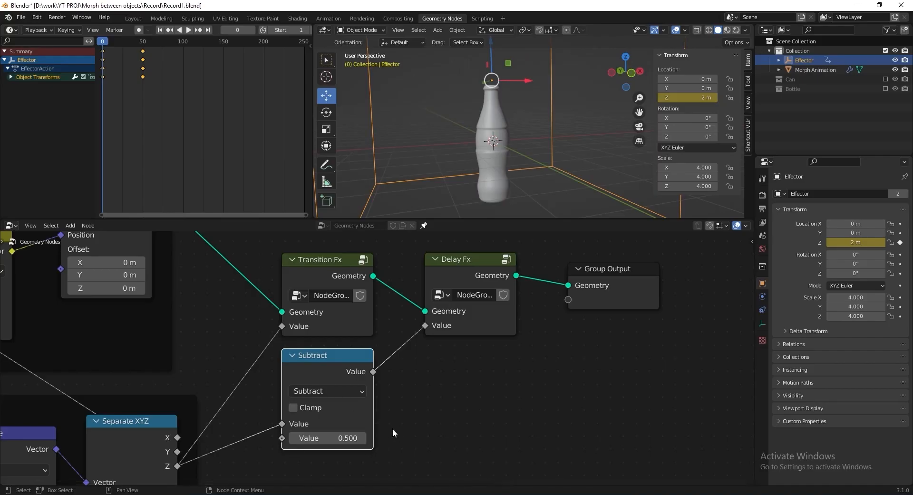
click(337, 439)
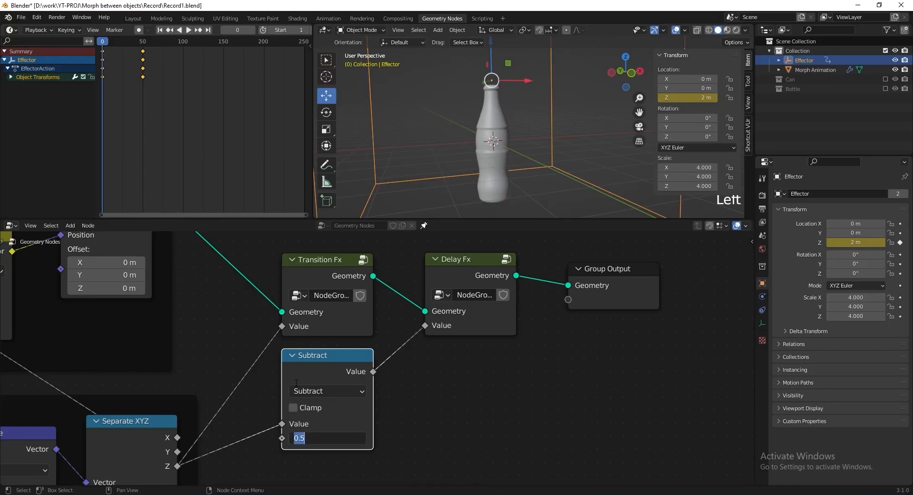
text(.8)
key(Return)
Step: Play back the animation to check how the delayed effect behaves during the bottle-to-can morph
key(space)
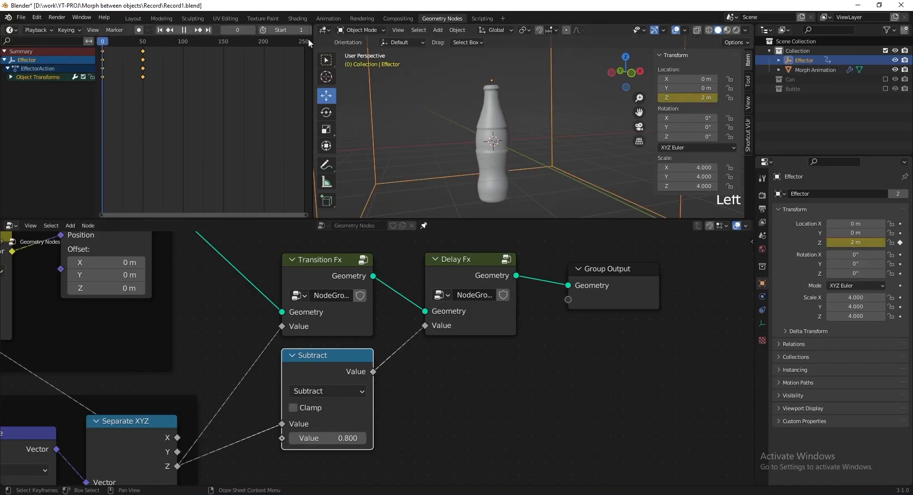
key(space)
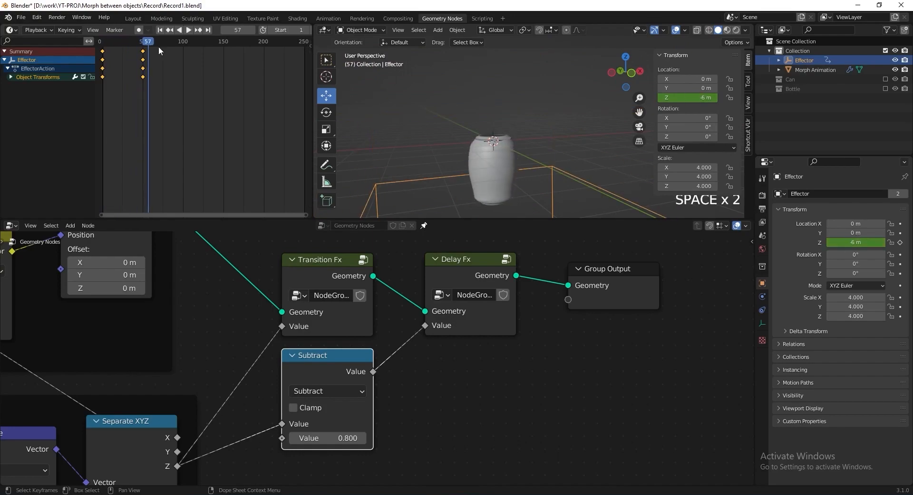
click(160, 31)
key(space)
key(space)
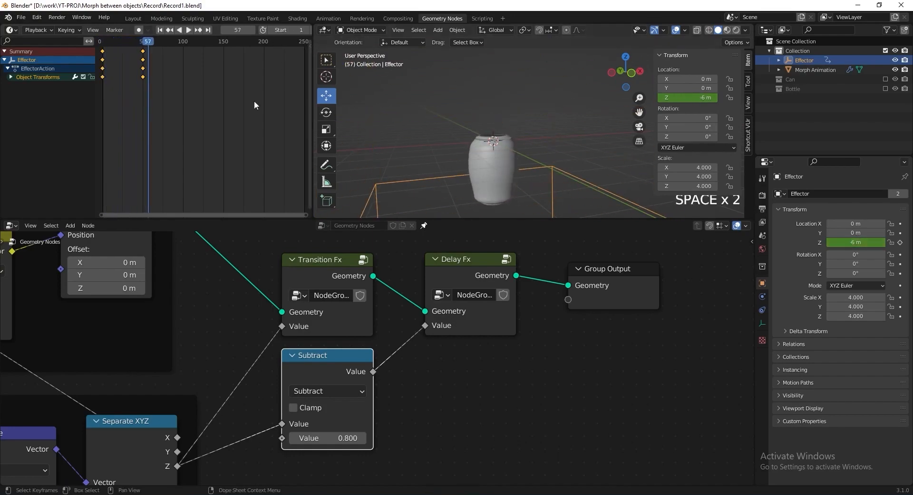
Step: Move the current frame back to frame 50, onto the Effector's last keyframe
key(Left)
key(Left)
key(Left)
key(Left)
key(Left)
key(Left)
key(Left)
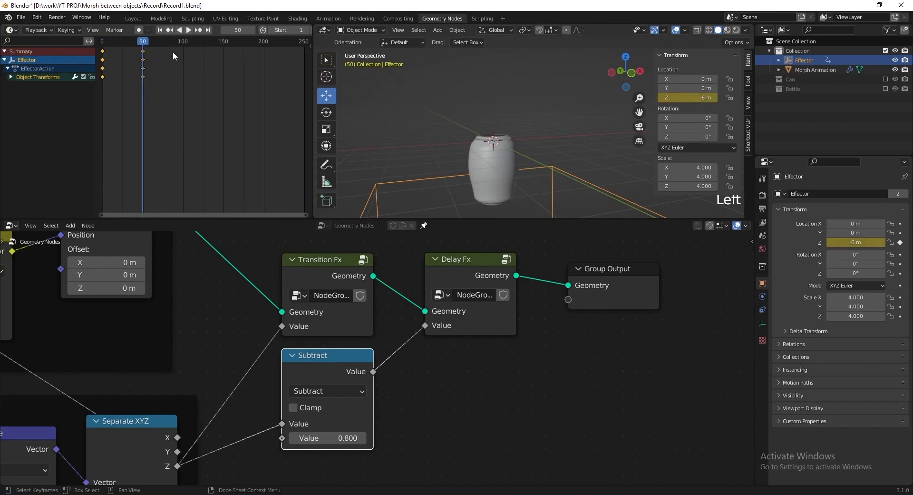
Step: Set the Effector's Z location to -9 m at frame 50 and replace the single keyframe on that channel
click(682, 98)
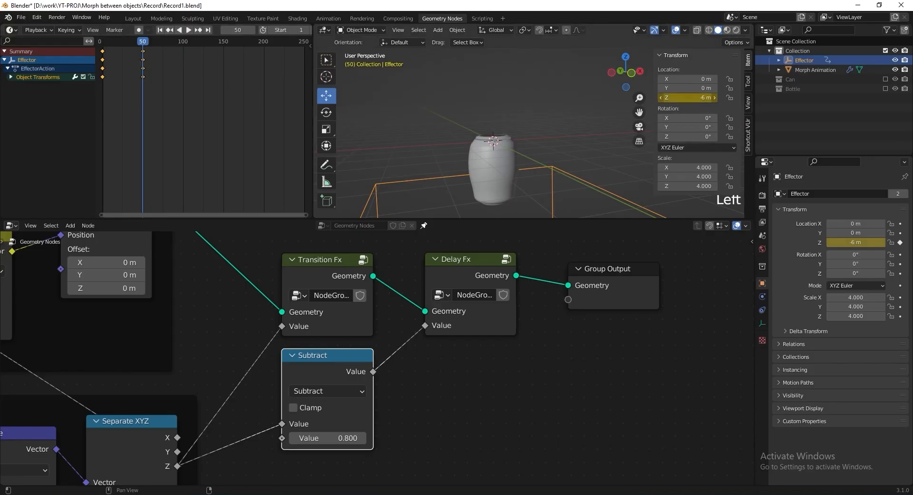
text(-9)
key(Return)
right_click(681, 97)
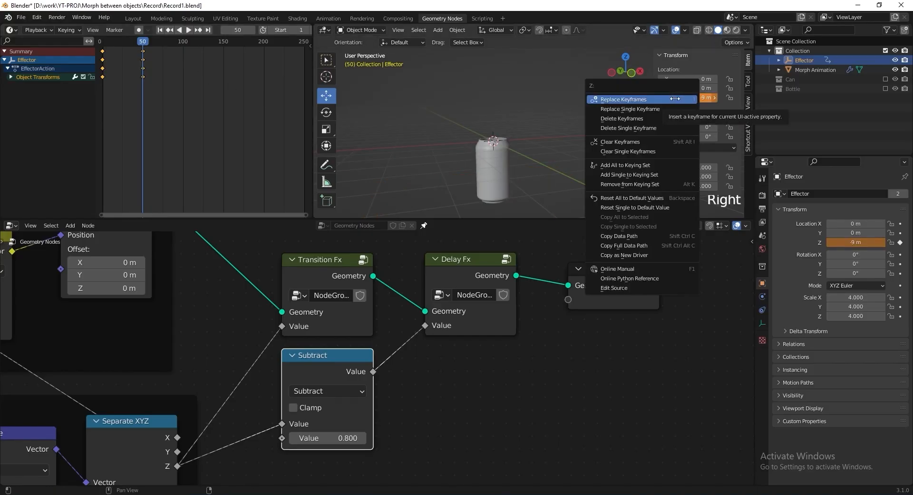
click(672, 108)
Step: Play the morph animation from frame 0 to check its timing, and save the file
click(102, 42)
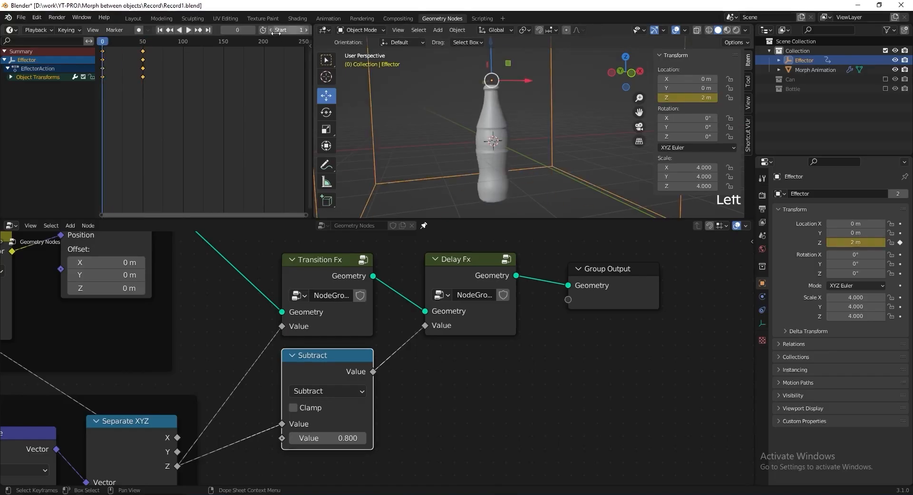
key(space)
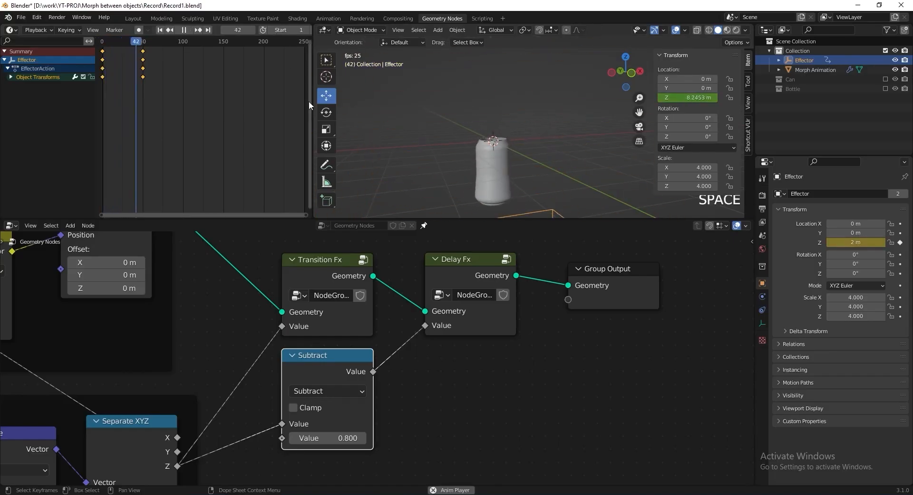
key(space)
scroll(517, 136, up, 2)
shift+middle_drag(517, 136, 523, 119)
key(Left)
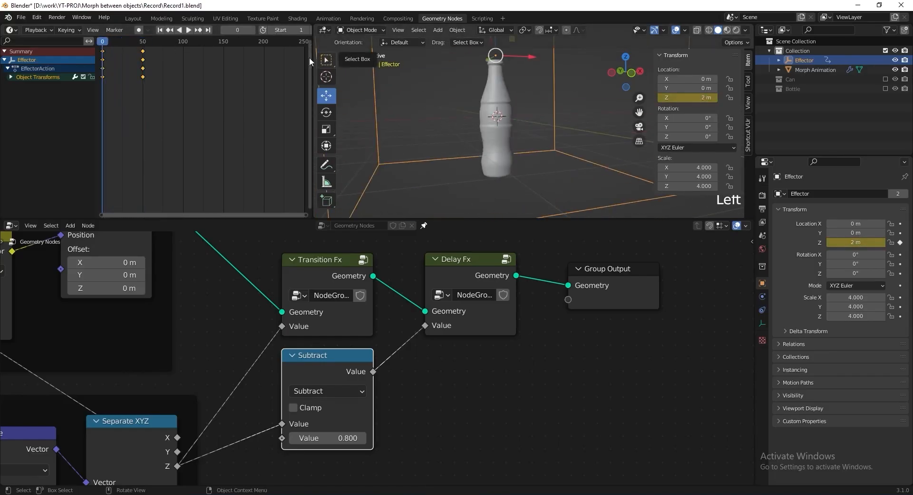
key(space)
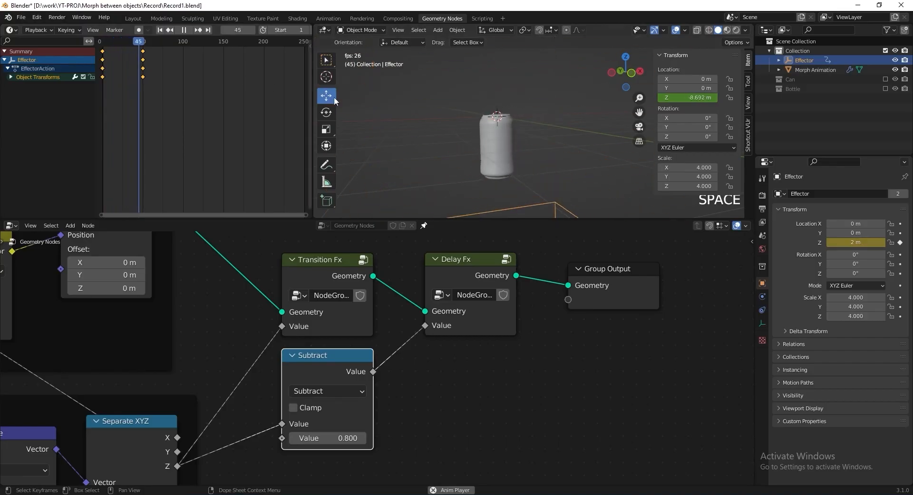
key(space)
key(ctrl+s)
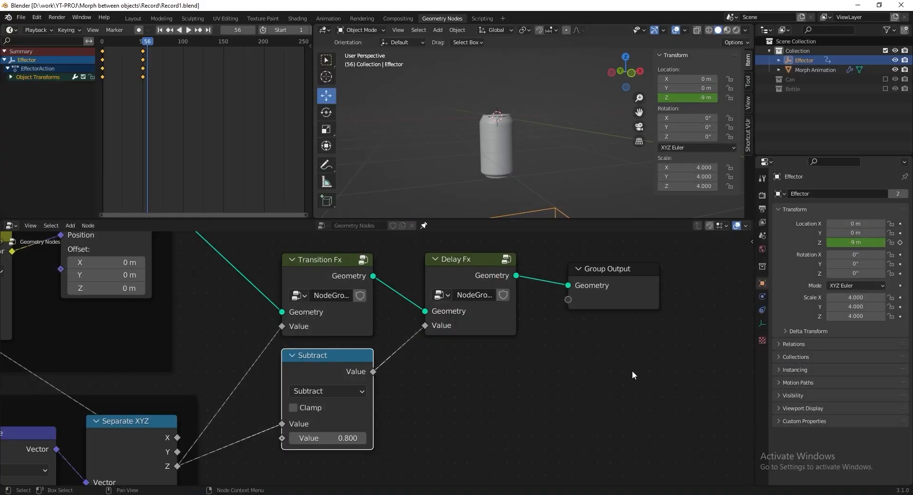
Step: Insert a Join Geometry node between Delay Fx and Group Output, and space the nodes out to make room
middle_drag(632, 370, 449, 398)
key(shift+a)
mouse_move(594, 348)
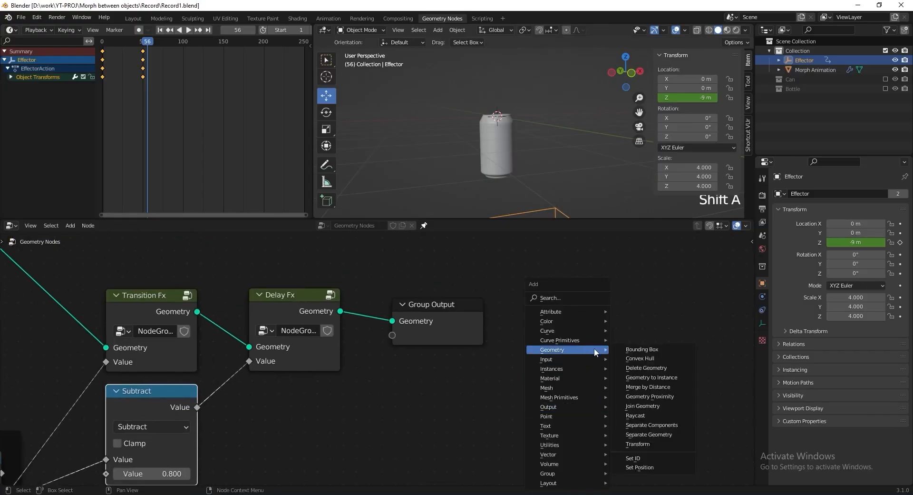
click(657, 397)
click(367, 297)
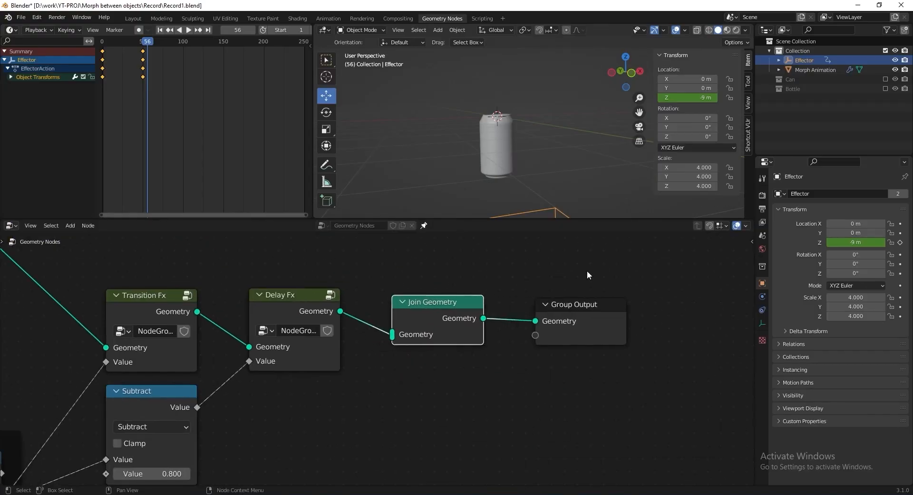
drag(587, 271, 457, 324)
drag(456, 324, 555, 324)
middle_drag(500, 385, 441, 367)
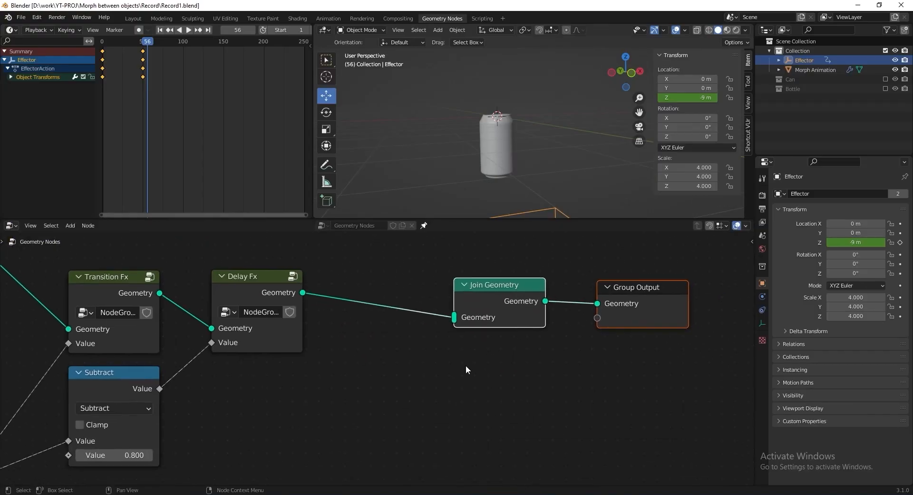
Step: Duplicate the Can Body group node, place the copy below Join Geometry, and connect its Mesh output to Join Geometry
scroll(465, 366, down, 7)
scroll(286, 348, up, 10)
middle_drag(286, 348, 365, 351)
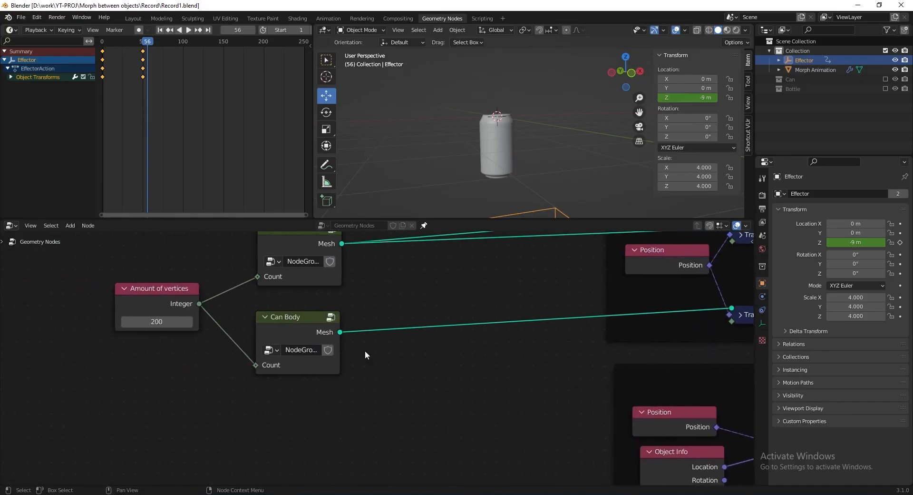
click(305, 329)
key(shift+d)
scroll(445, 380, down, 6)
key(g)
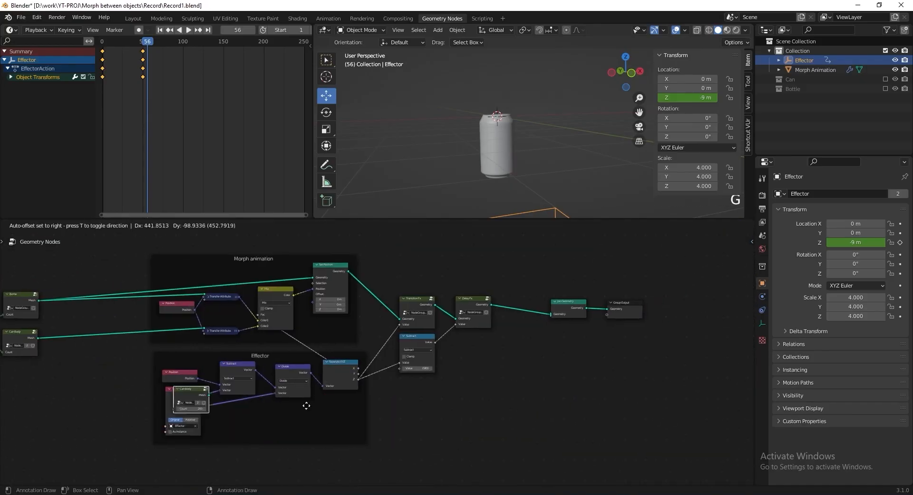
click(575, 349)
scroll(575, 349, up, 10)
middle_drag(429, 371, 426, 366)
drag(411, 389, 483, 297)
Step: Label the duplicated node Bottle Cap with its own single-user node group, and save the file
click(330, 379)
key(F2)
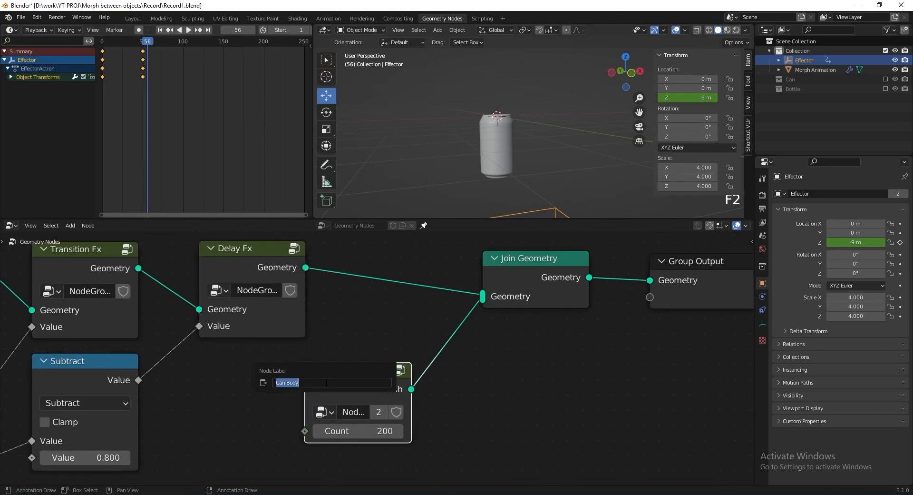
text(Bottle Cap)
key(Return)
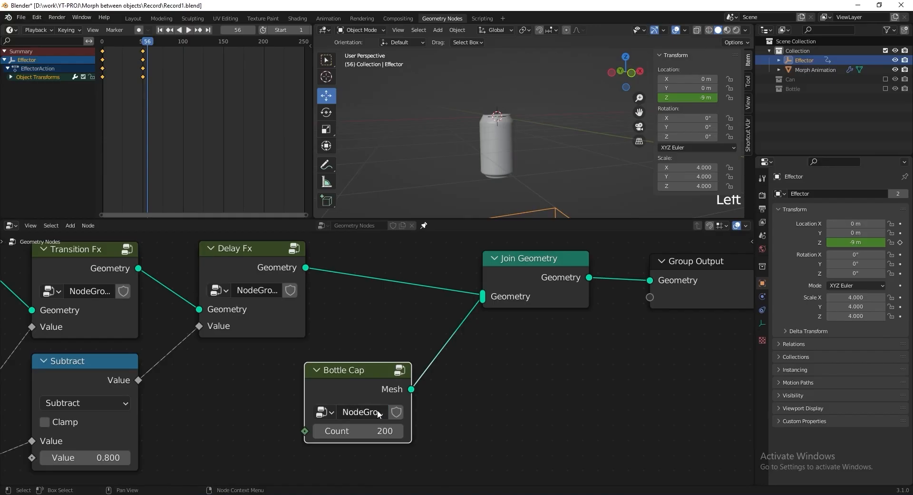
key(ctrl+s)
Step: Open the Bottle Cap group and set its Object Info node to use the Bottle cap object
key(Tab)
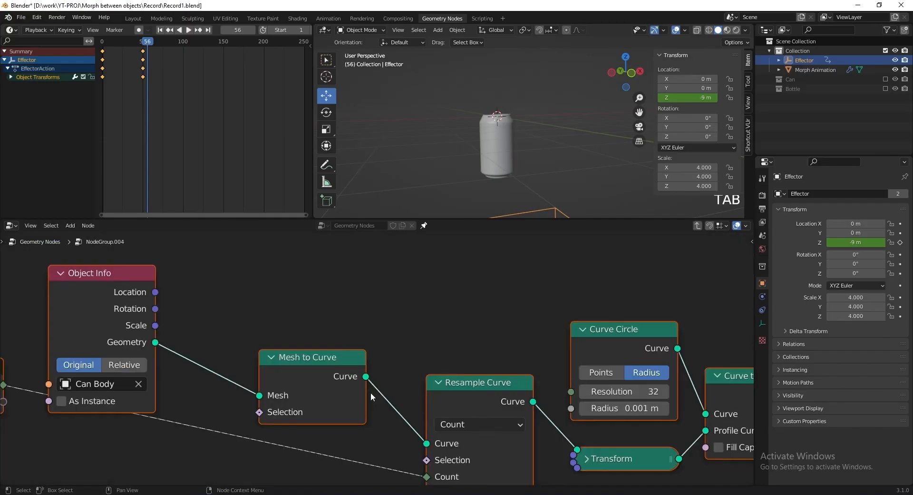
middle_drag(370, 392, 590, 413)
click(405, 300)
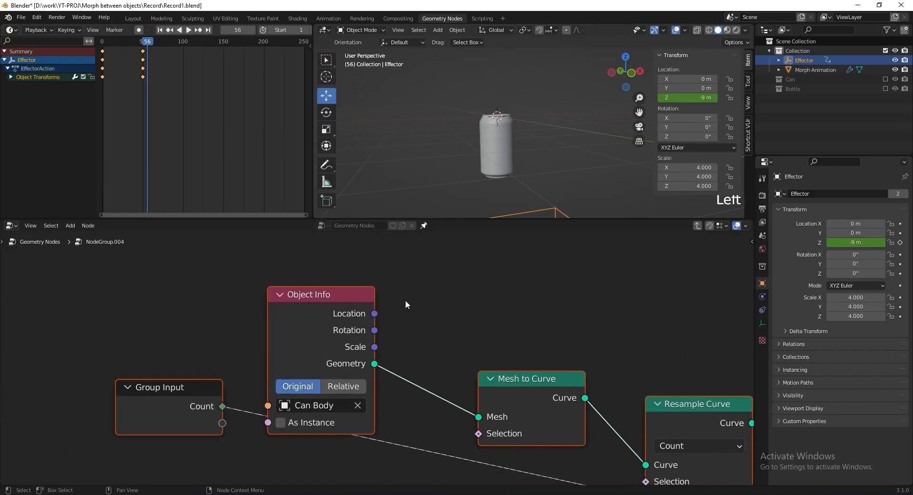
drag(311, 308, 337, 303)
click(370, 400)
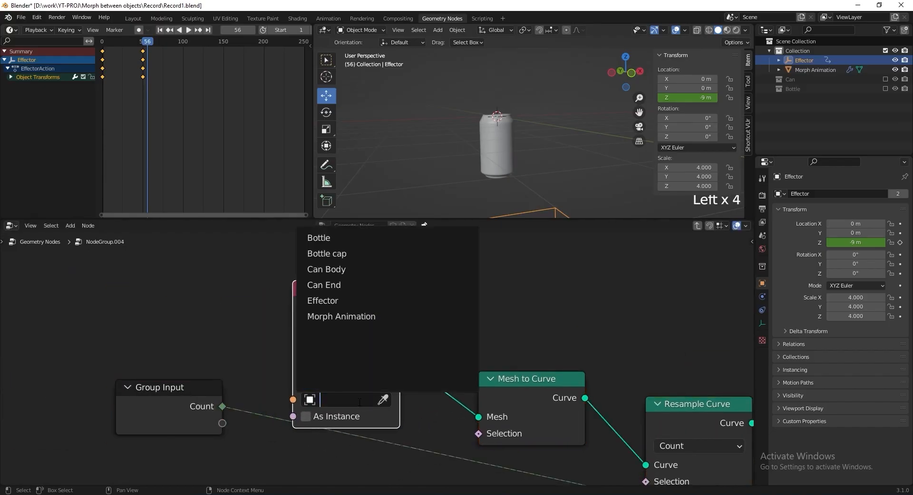
click(328, 253)
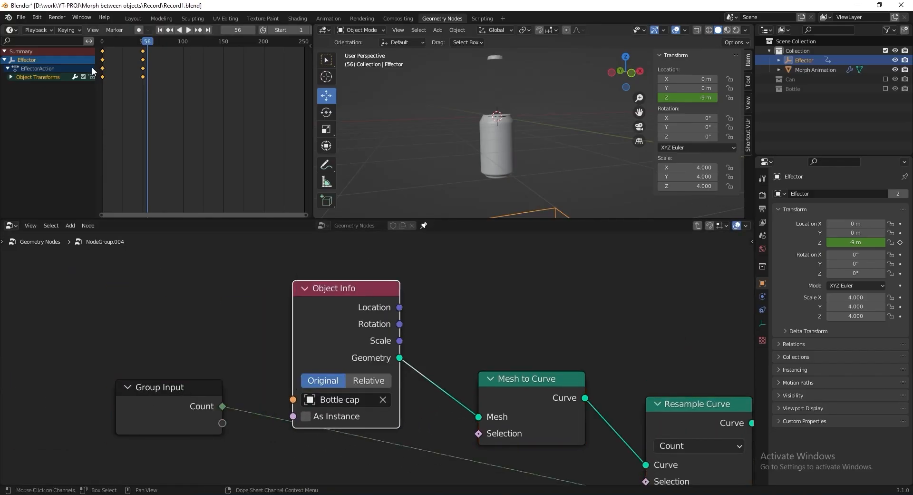
Step: Return to frame 0 to inspect the cap on the bottle neck, and exit the Bottle Cap node group
click(112, 43)
drag(112, 44, 99, 45)
shift+middle_drag(532, 91, 529, 110)
scroll(529, 133, up, 4)
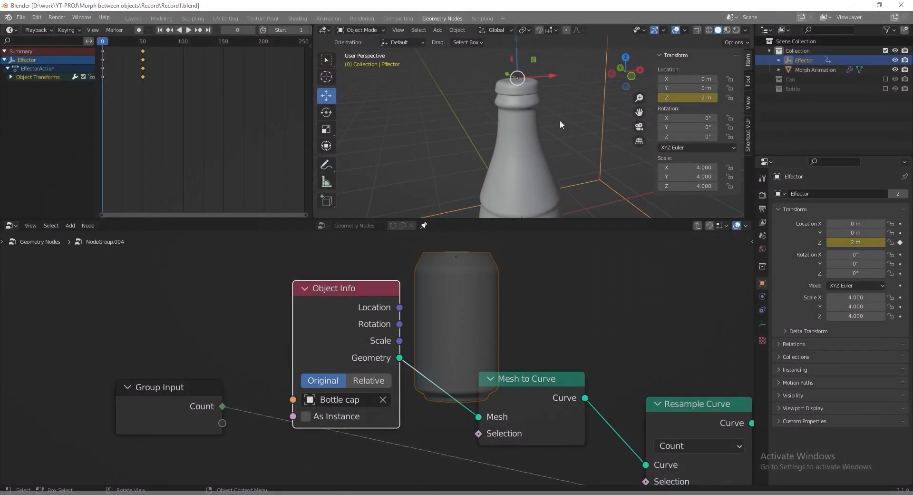
scroll(530, 290, down, 9)
middle_drag(520, 325, 416, 309)
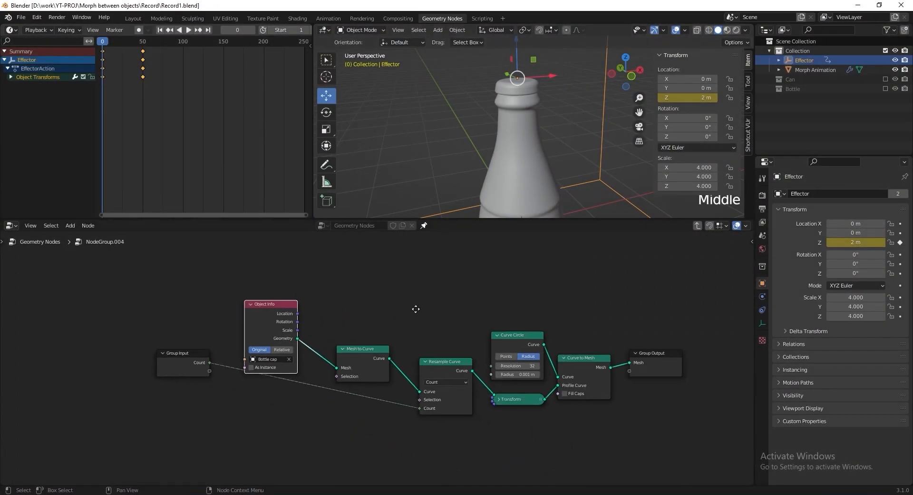
key(Tab)
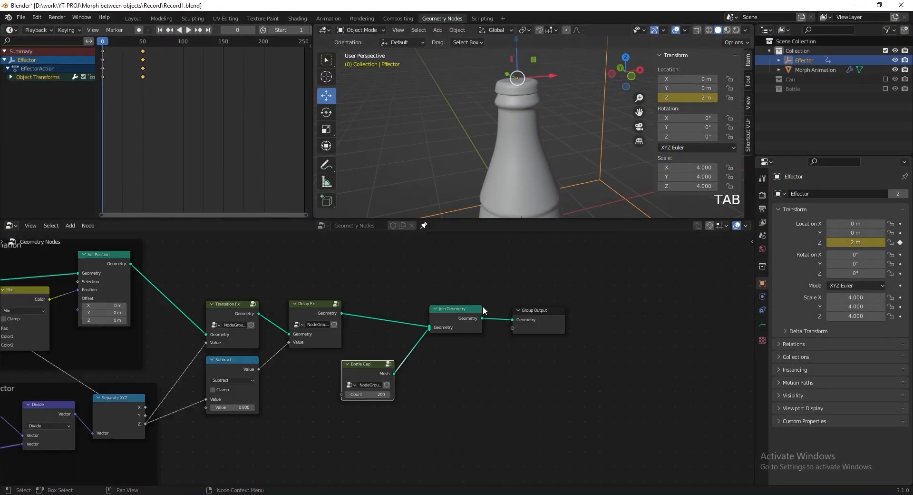
Step: Select the Morph Animation object and show it in front view with X-ray on and the viewport sidebar hidden
scroll(371, 315, down, 5)
middle_drag(351, 316, 520, 299)
scroll(543, 98, down, 3)
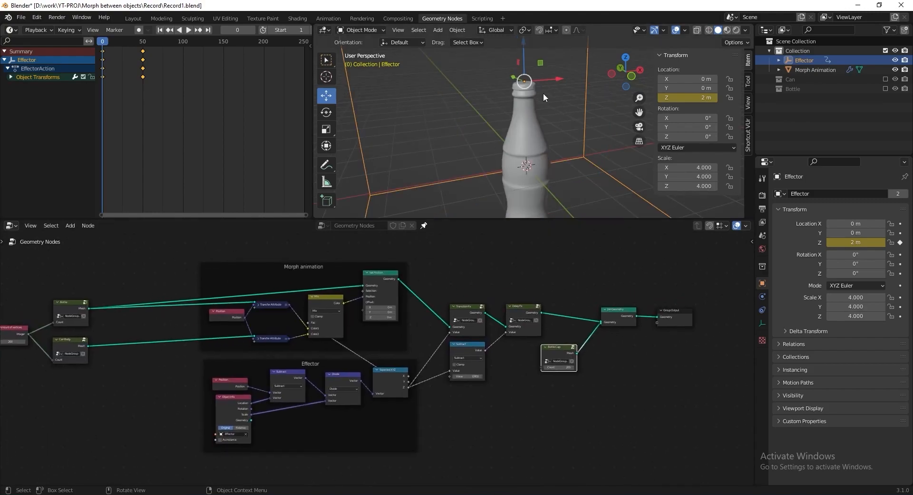
scroll(544, 138, down, 1)
click(541, 138)
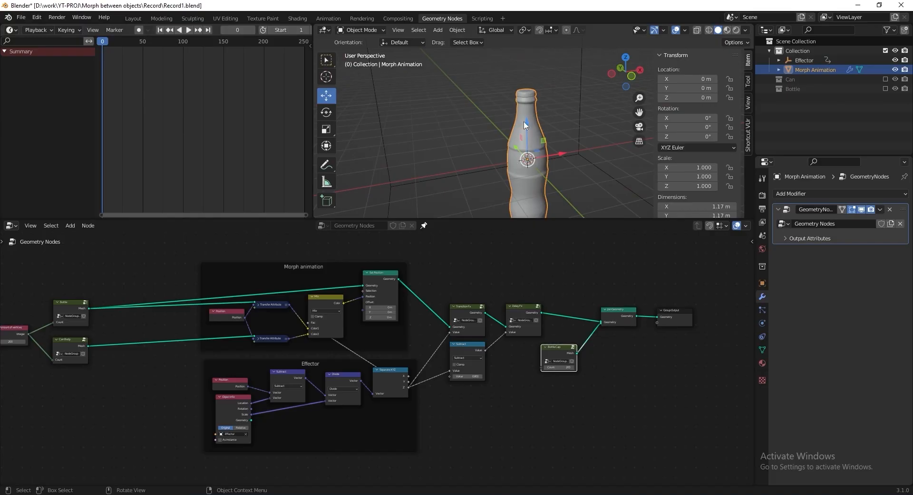
key(n)
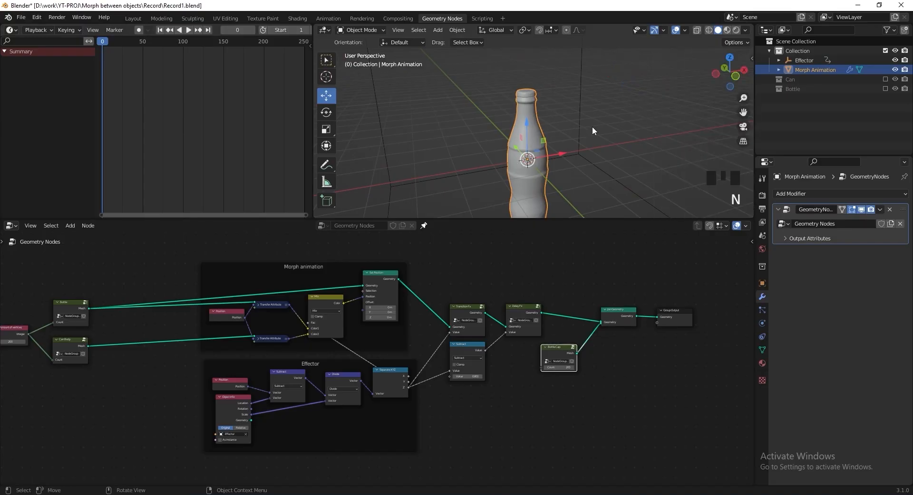
key(alt+z)
key(KP_1)
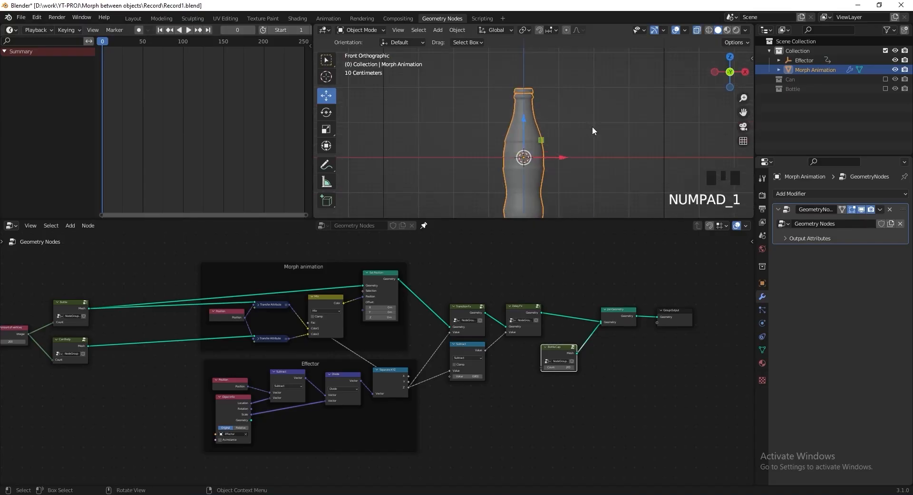
Step: Insert a Transform node between the Bottle Cap group and Join Geometry
scroll(573, 327, up, 7)
drag(398, 365, 328, 373)
key(shift+a)
click(500, 297)
text(tra)
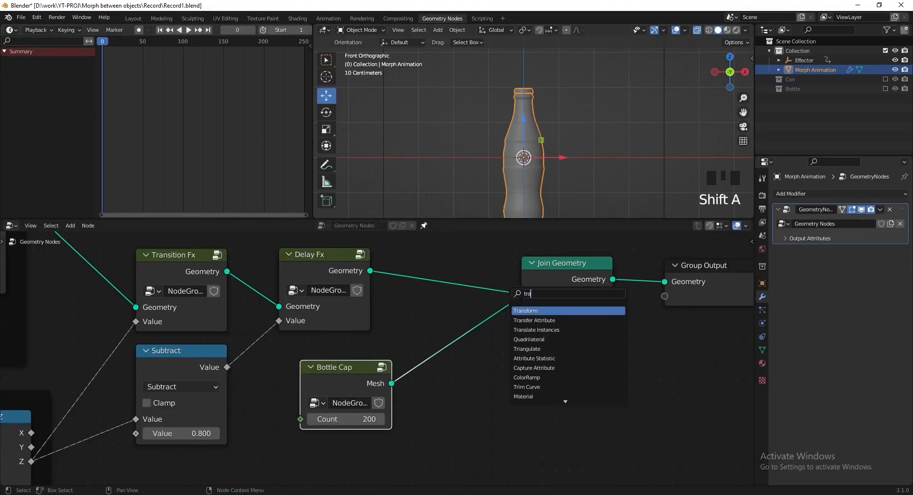
key(Return)
click(467, 327)
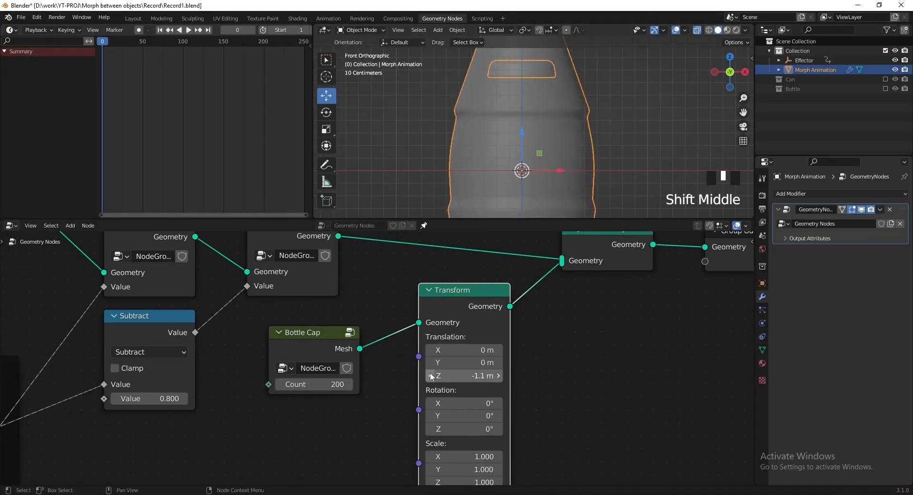
Step: Set the Transform node's Z translation to -1.9 m and label the node Move Origin
click(431, 376)
click(431, 376)
click(431, 376)
click(431, 376)
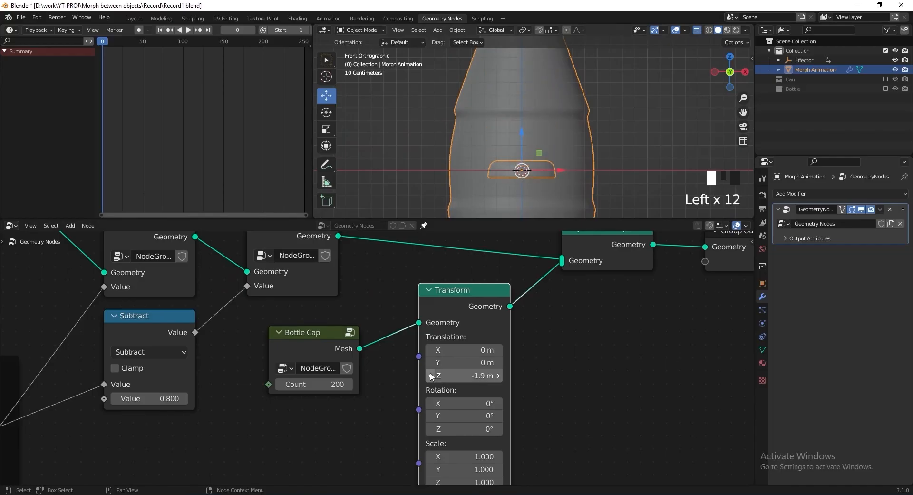
middle_drag(465, 292, 461, 295)
click(461, 296)
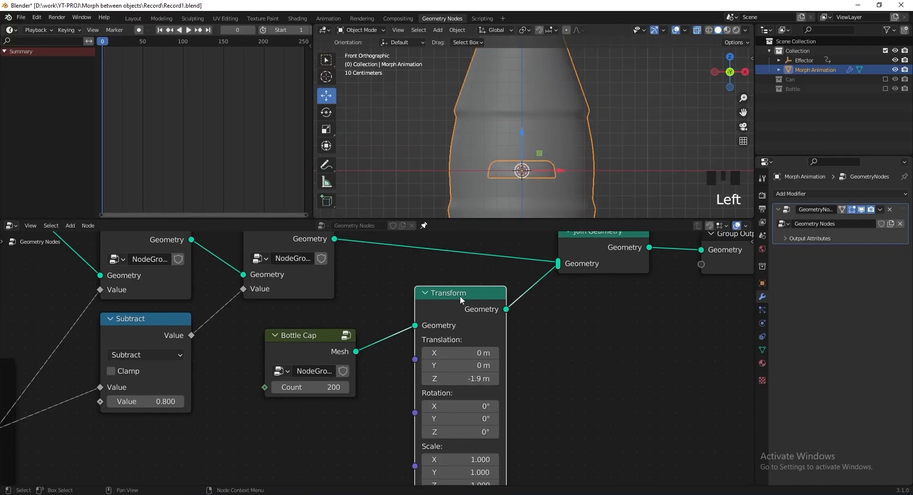
key(F2)
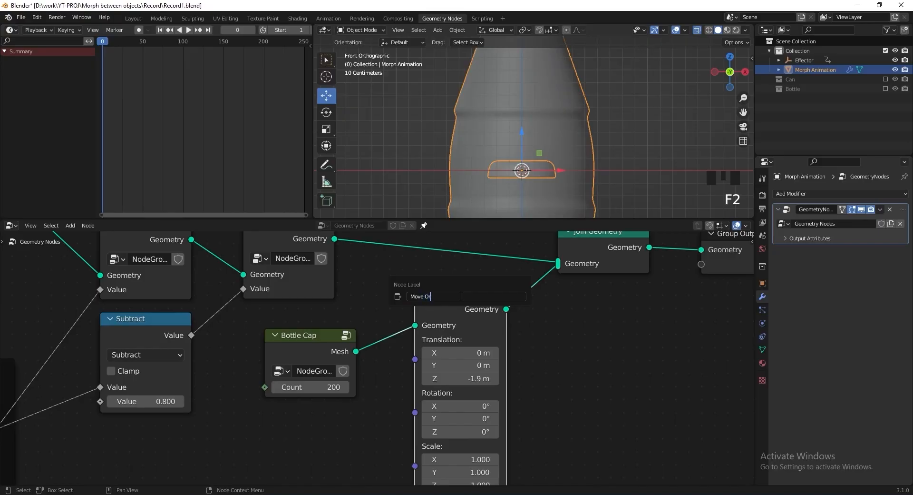
text(Move Origin)
key(Return)
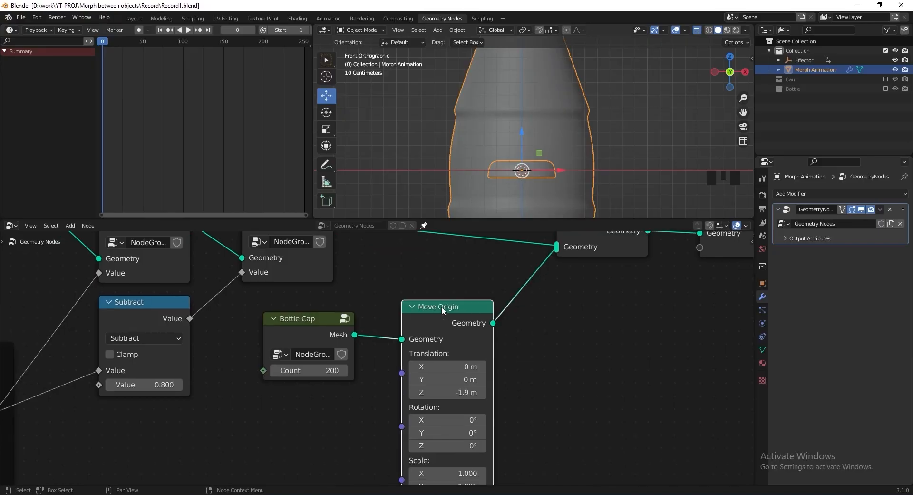
Step: Duplicate the Move Origin node, insert the copy before Join Geometry, and label it Correct Position
key(shift+d)
click(605, 281)
middle_drag(544, 306, 454, 314)
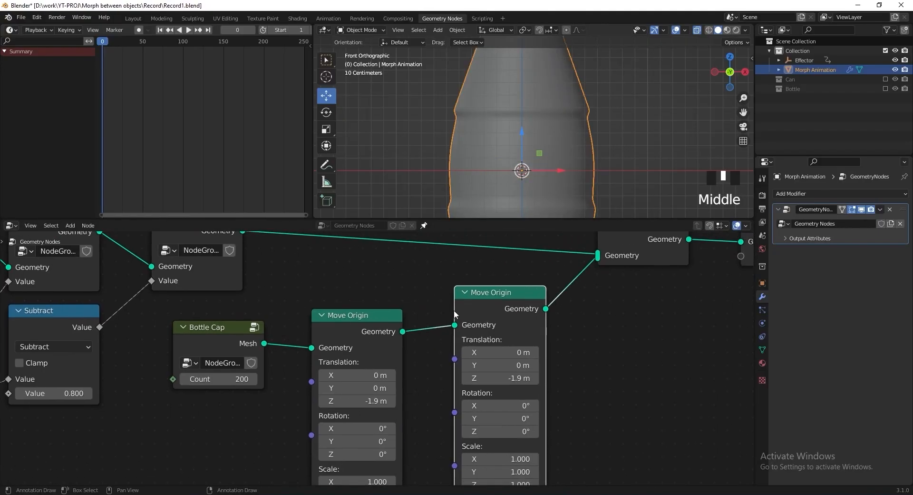
key(F2)
text(Correc)
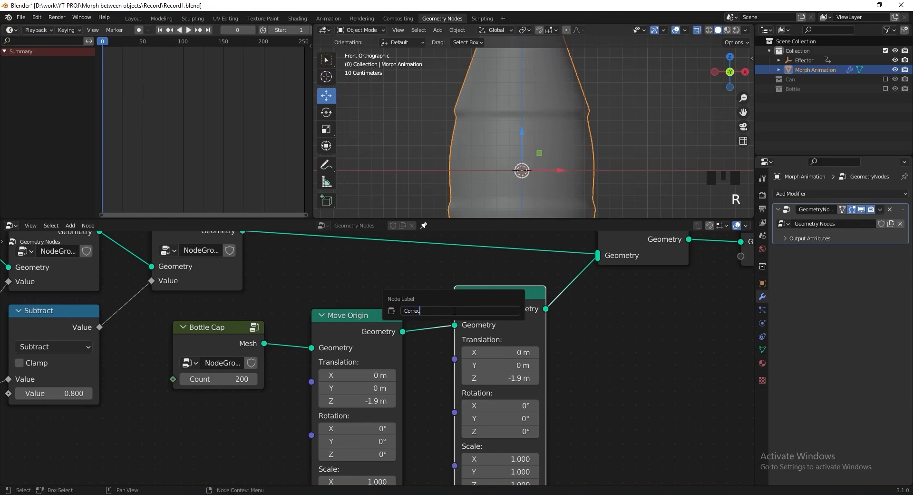
text(t Position)
key(Return)
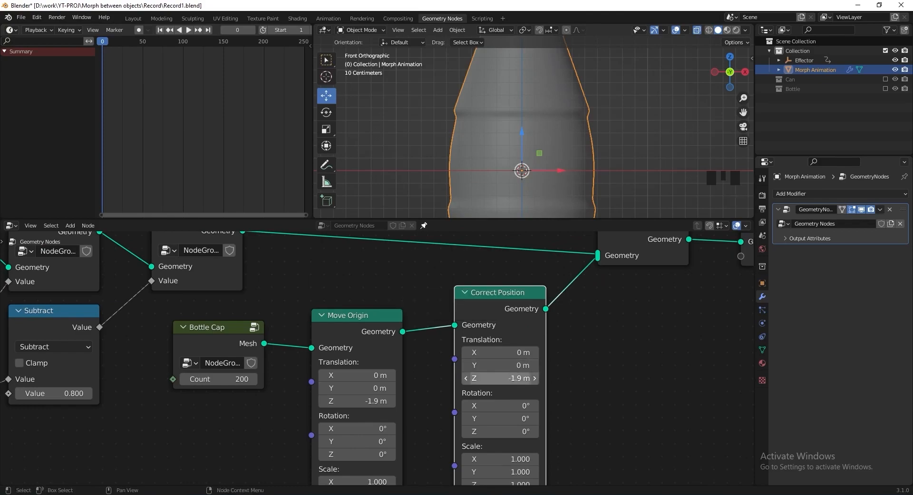
Step: Set the Correct Position node's Z translation to 1.9 m
click(512, 379)
key(Return)
scroll(588, 104, down, 4)
shift+middle_drag(588, 104, 560, 155)
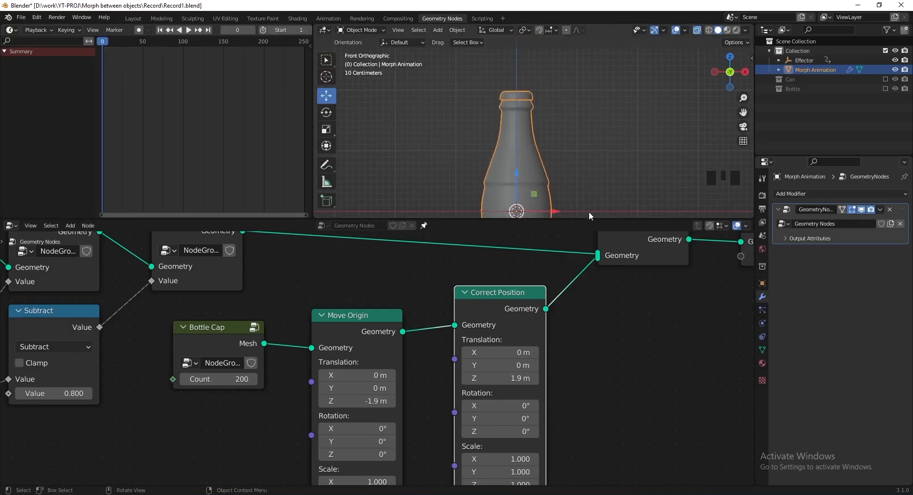
Step: Collapse the Move Origin and Correct Position nodes and save the file
drag(615, 338, 360, 435)
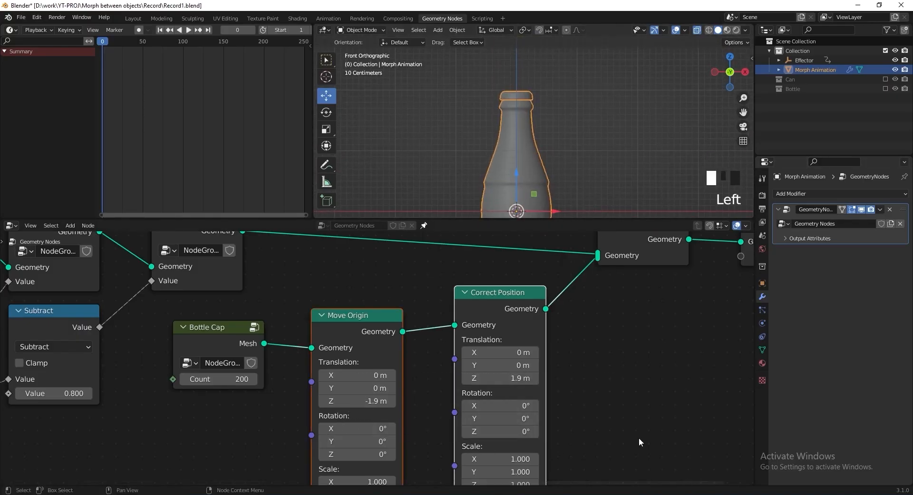
key(h)
drag(506, 294, 511, 313)
key(ctrl+s)
Step: Insert a Translate Instances node between Correct Position and Join Geometry
middle_drag(574, 317, 437, 344)
key(shift+a)
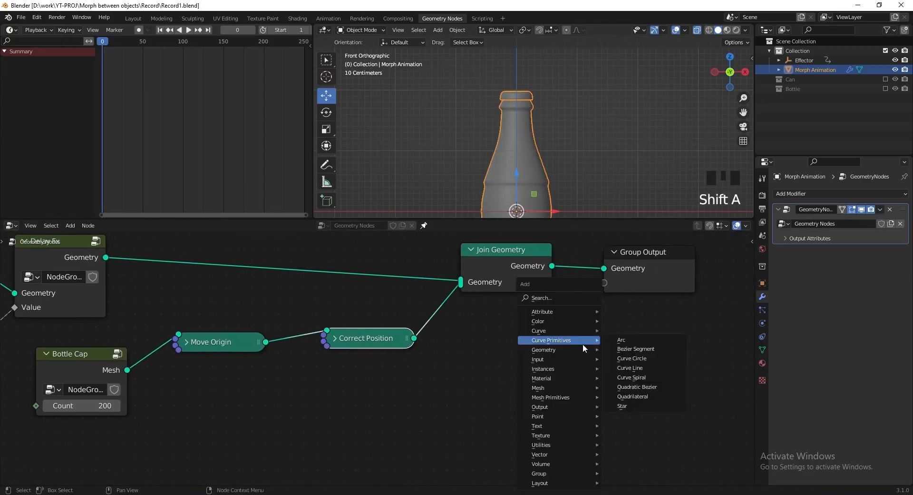
mouse_move(573, 367)
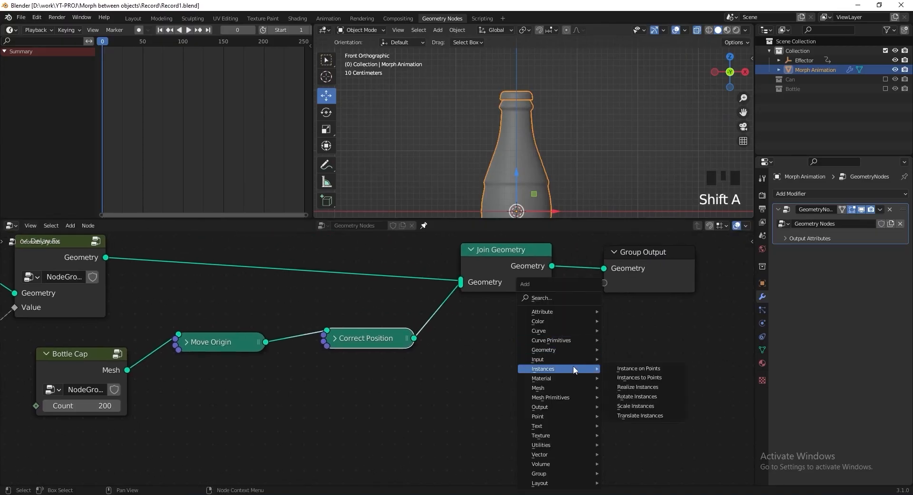
click(640, 415)
click(430, 306)
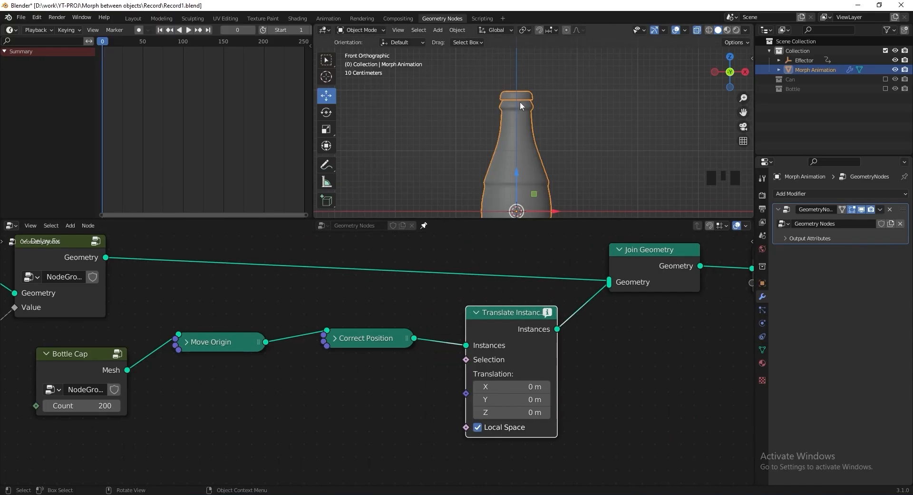
Step: Insert a Geometry to Instance node between Move Origin and Correct Position and save the file
key(shift+a)
mouse_move(631, 327)
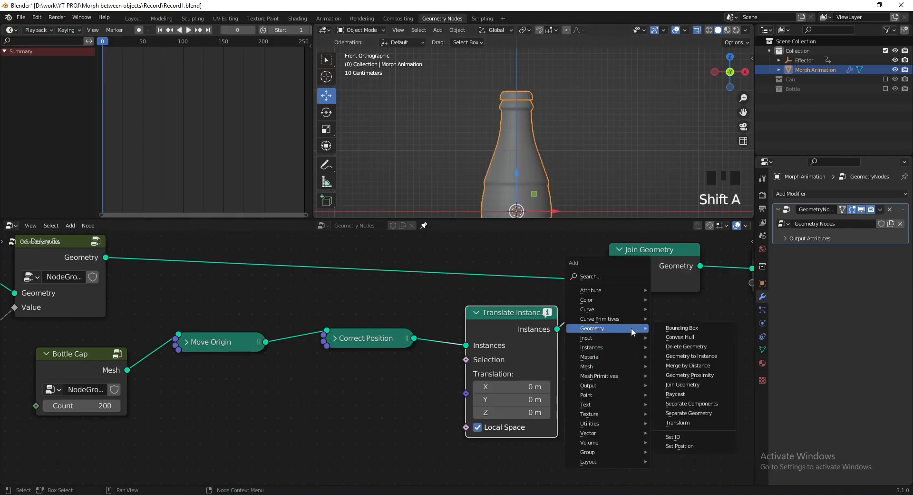
click(700, 356)
click(318, 311)
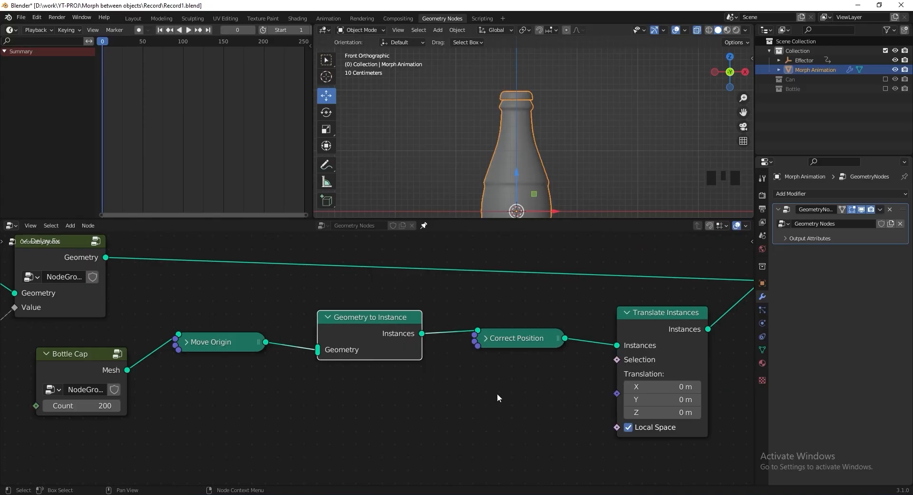
key(ctrl+s)
Step: Add a Combine XYZ node connected to the Translation input of Translate Instances
scroll(531, 107, down, 3)
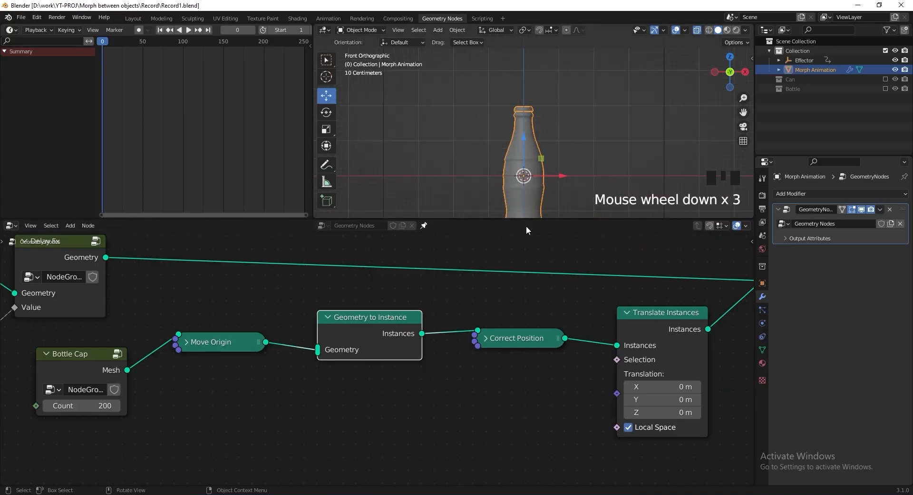
drag(617, 393, 538, 409)
text(combine)
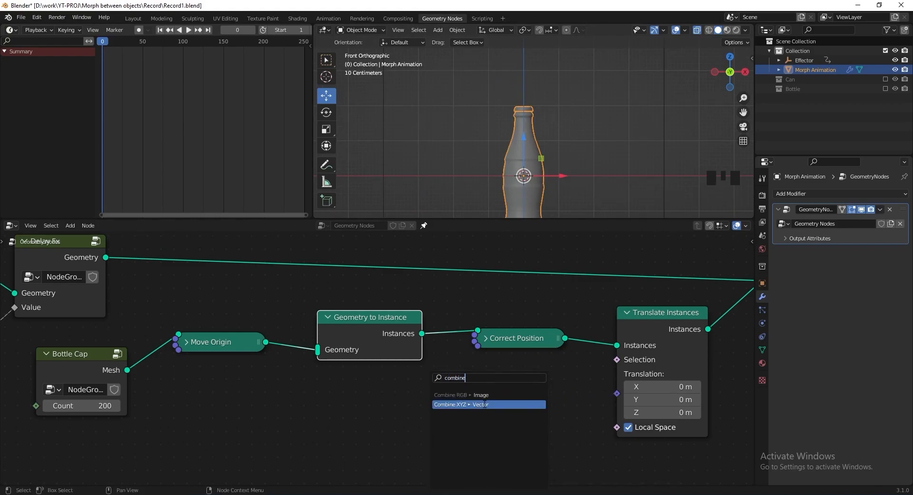
click(483, 404)
click(489, 409)
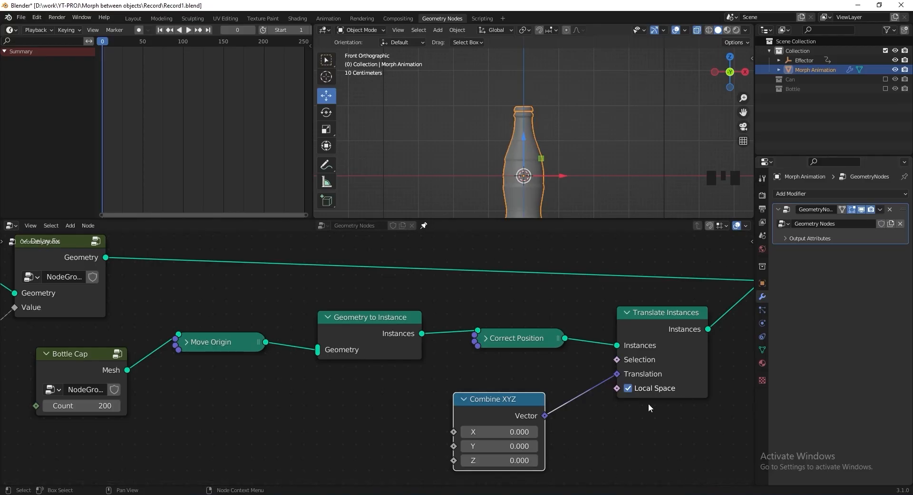
Step: Connect the Z output of Separate XYZ in the Effector frame to the Z input of Combine XYZ
scroll(666, 428, down, 6)
middle_drag(265, 387, 341, 346)
scroll(209, 332, up, 2)
middle_drag(209, 332, 248, 325)
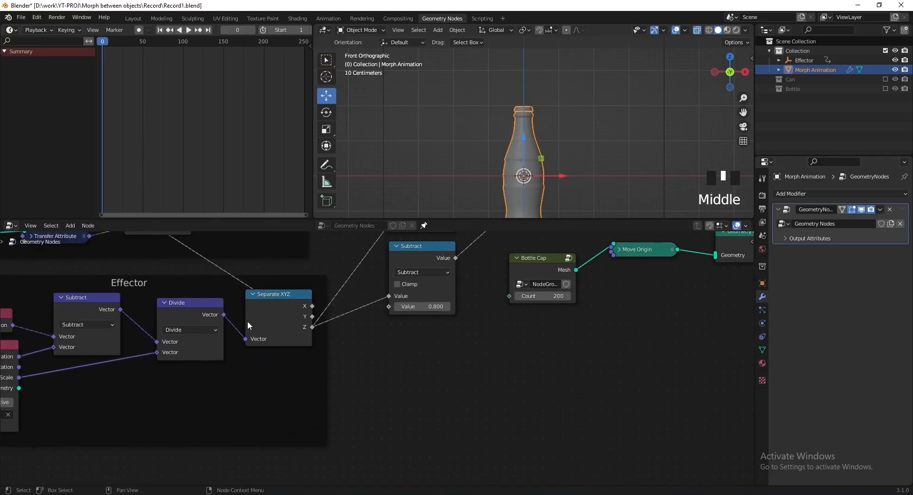
drag(323, 331, 470, 336)
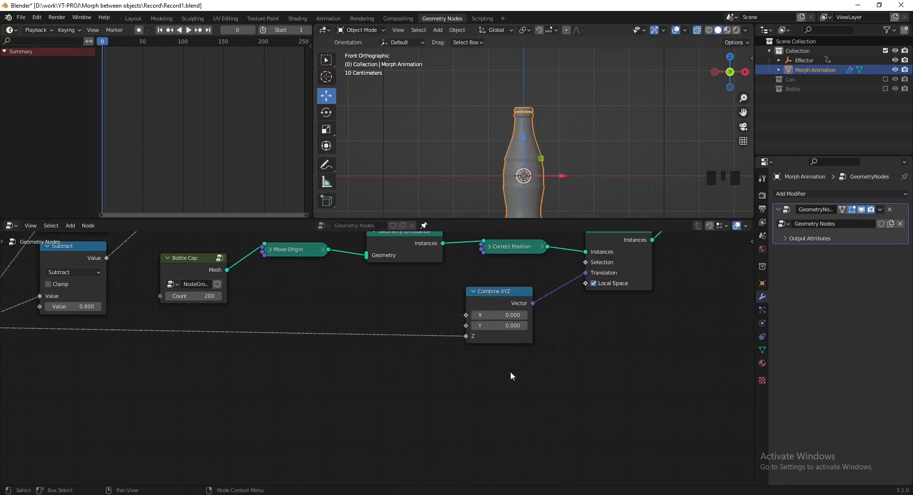
Step: Scrub the start of the animation to check the bottle cap's vertical movement and save the file
scroll(524, 159, up, 2)
shift+middle_drag(524, 159, 524, 120)
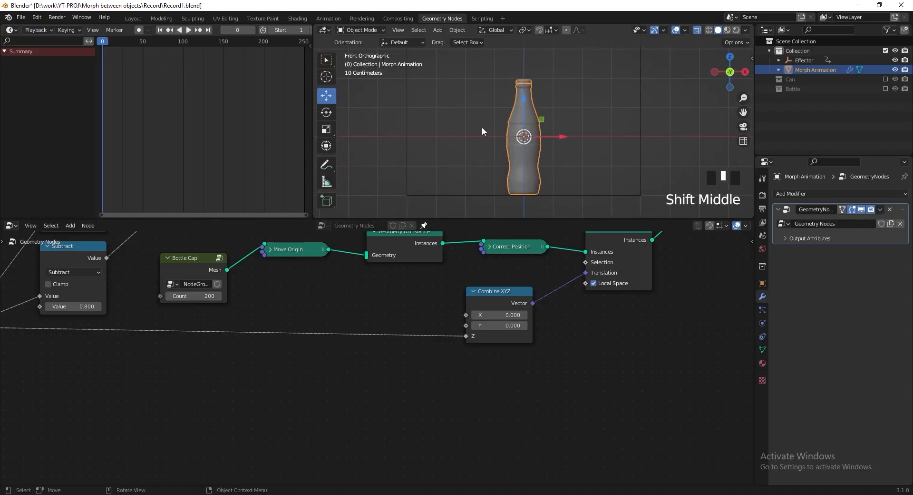
drag(113, 43, 101, 66)
key(ctrl+s)
Step: Insert a Float Curve node on the link into the Z input of Combine XYZ
scroll(386, 352, up, 5)
middle_drag(385, 354, 323, 388)
key(shift+a)
mouse_move(583, 445)
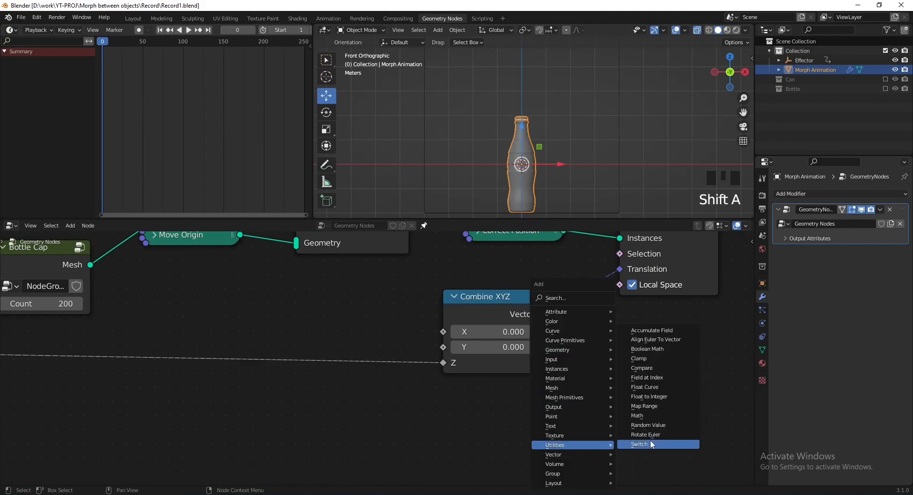
click(665, 389)
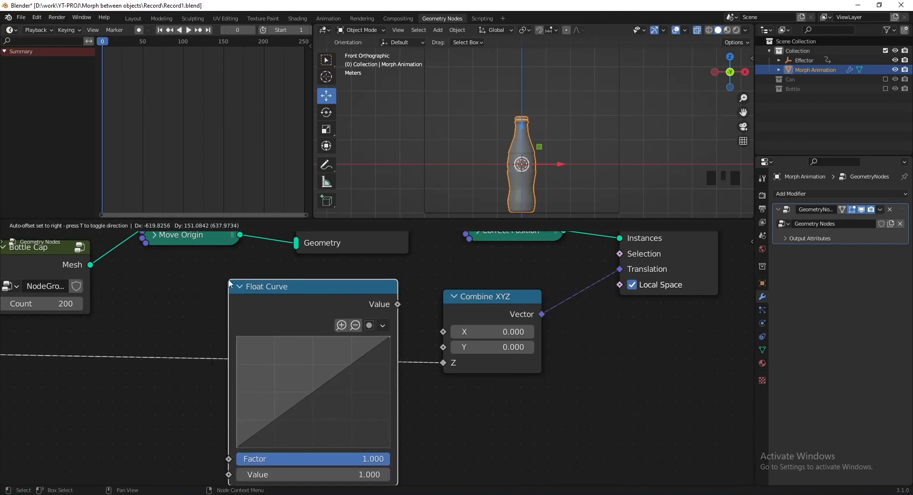
click(369, 405)
Step: Shape the Float Curve into an arch by raising its middle to the maximum and lowering its end point to 0
middle_drag(369, 406, 398, 379)
drag(332, 366, 331, 310)
drag(408, 311, 408, 422)
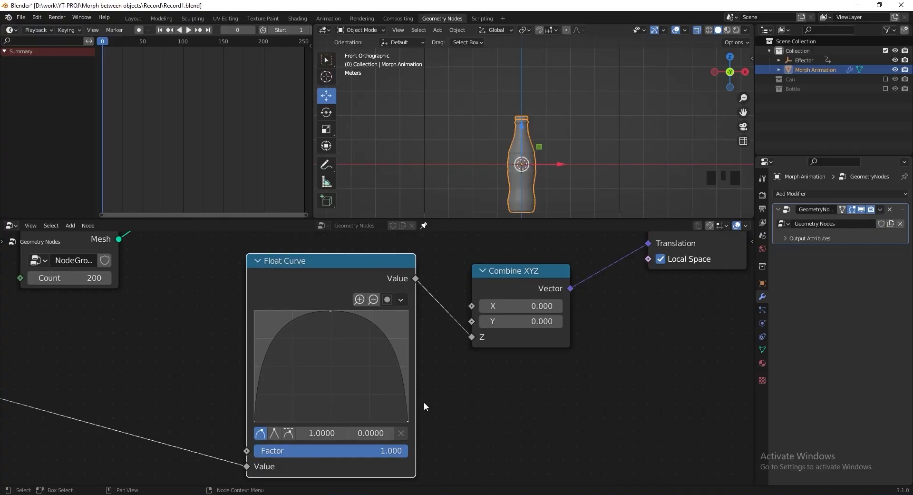
Step: Play the morph from the first frame and scrub to frame 53 to check how the cap moves
key(Left)
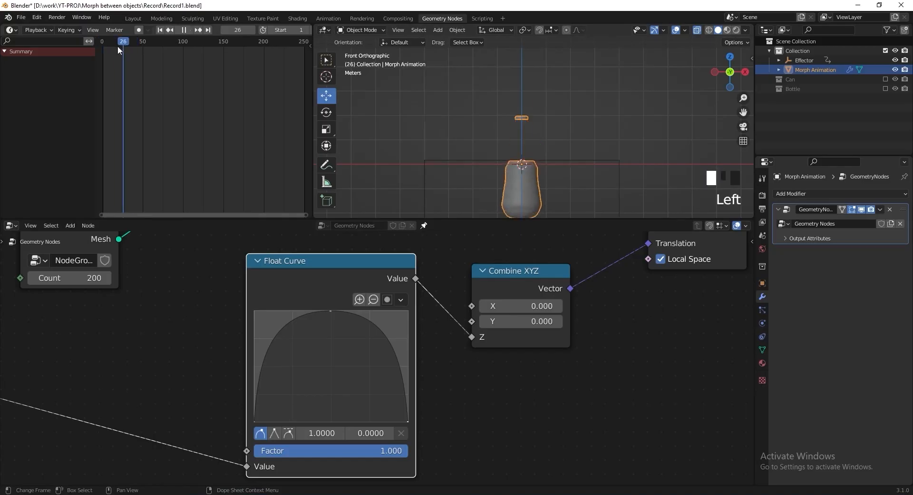
key(space)
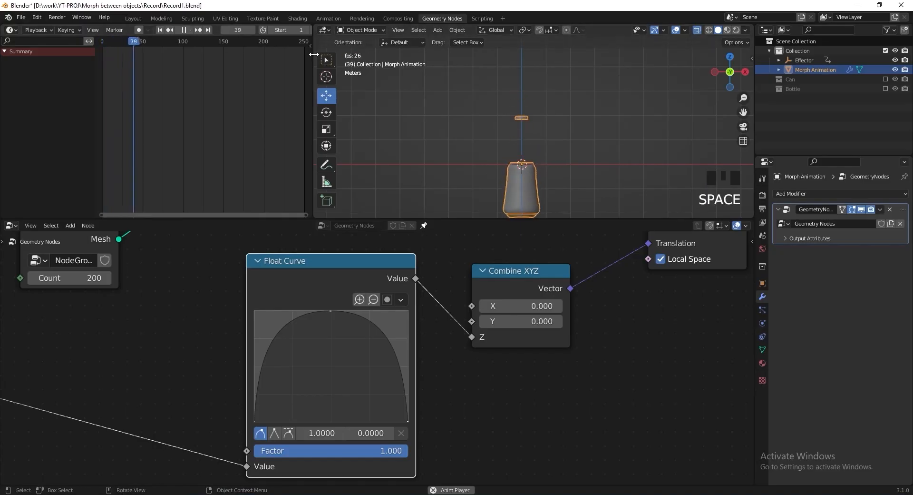
key(space)
click(102, 42)
key(space)
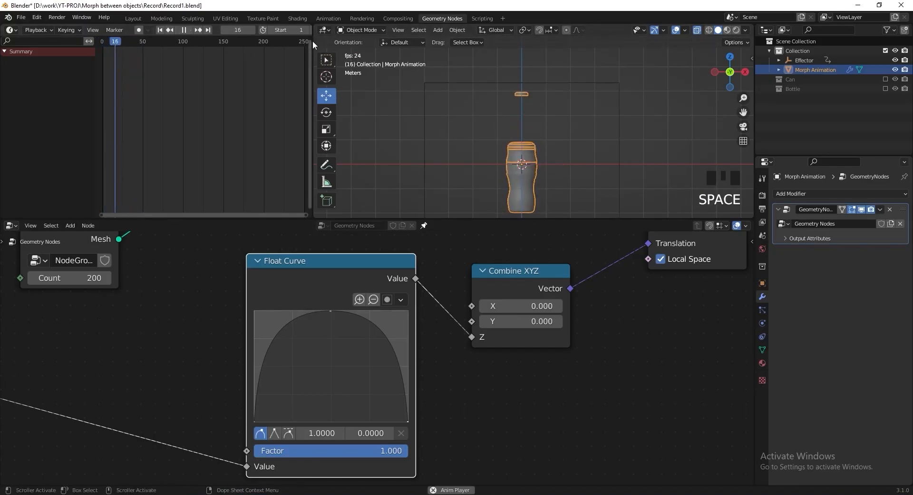
key(space)
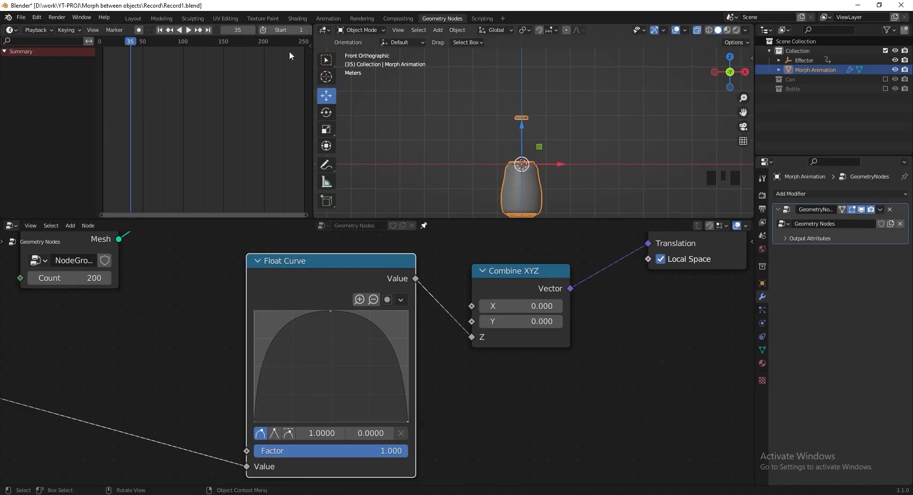
drag(135, 42, 145, 41)
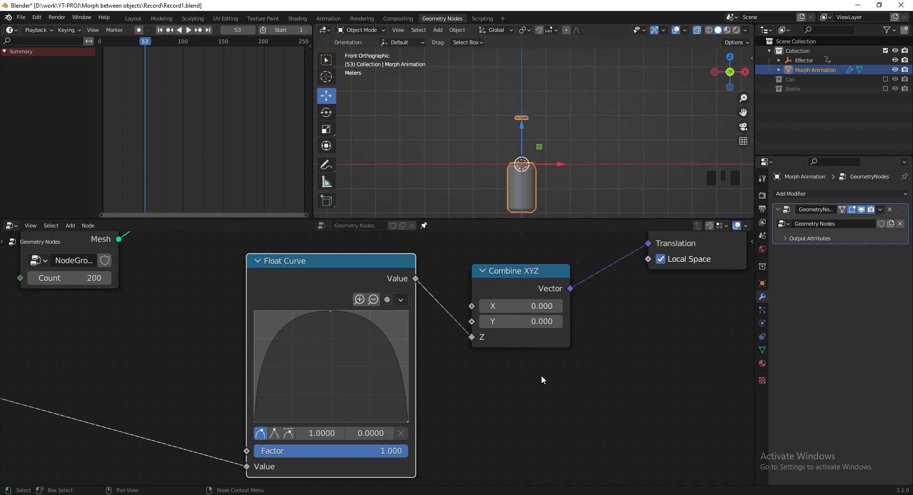
Step: Set the Float Curve's clipping Min Y to -2 and reset the curve view to the new range
scroll(461, 371, up, 3)
middle_drag(457, 370, 504, 373)
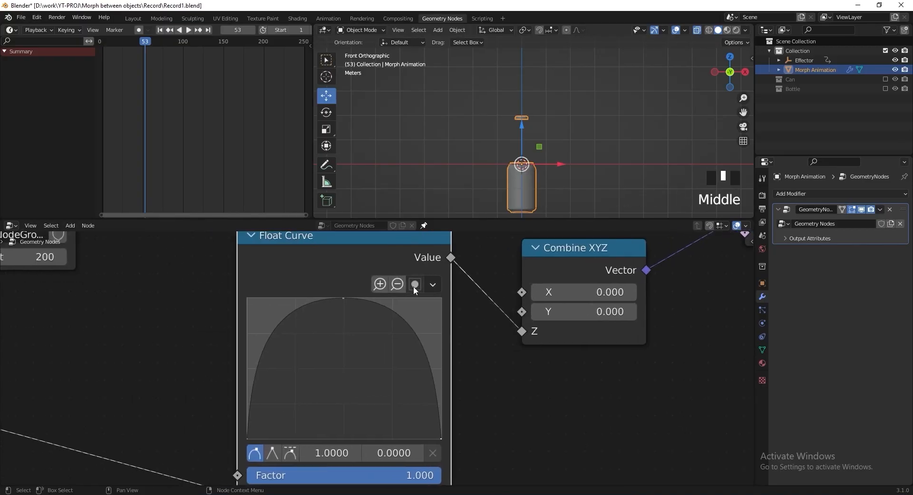
click(413, 286)
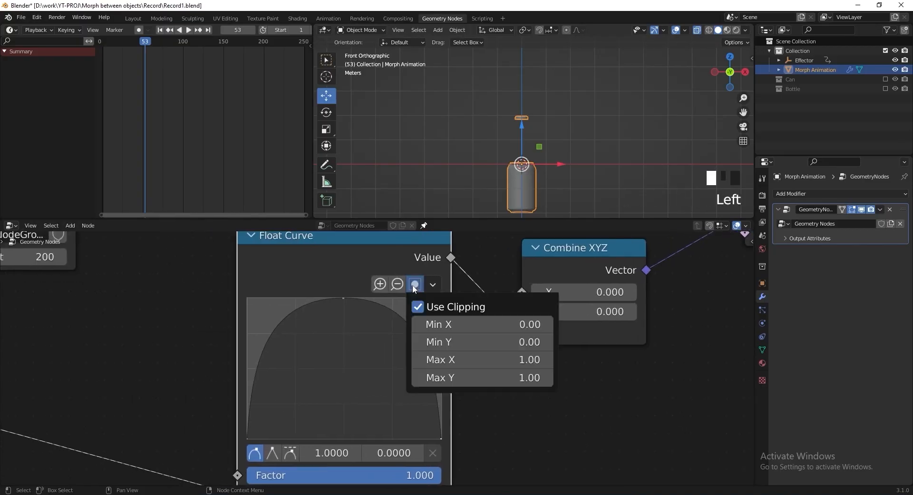
double_click(426, 341)
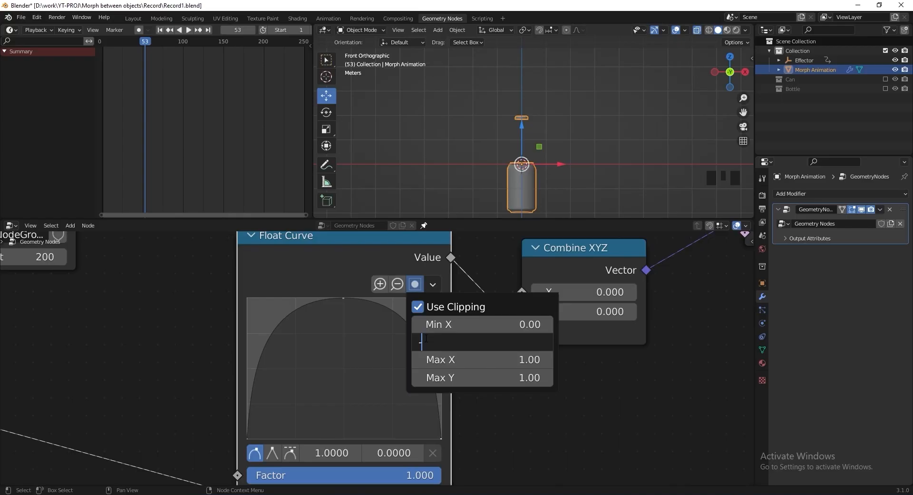
text(-2)
key(Return)
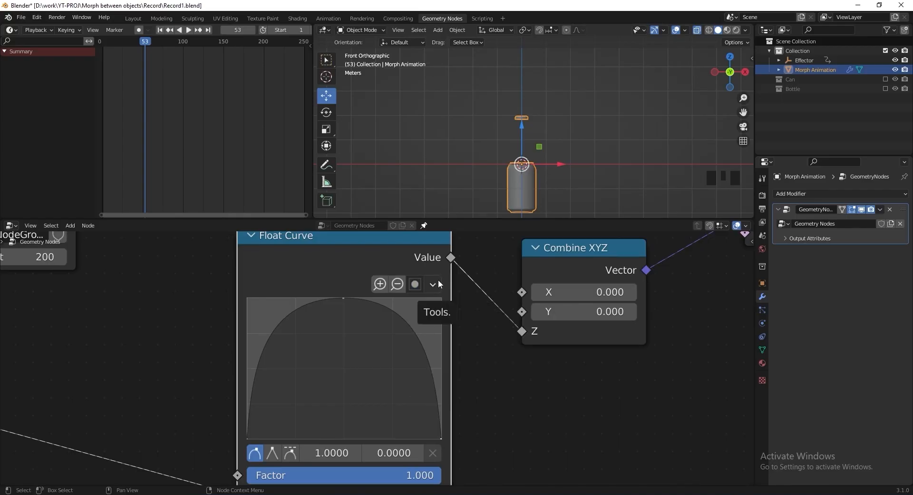
click(433, 284)
click(445, 302)
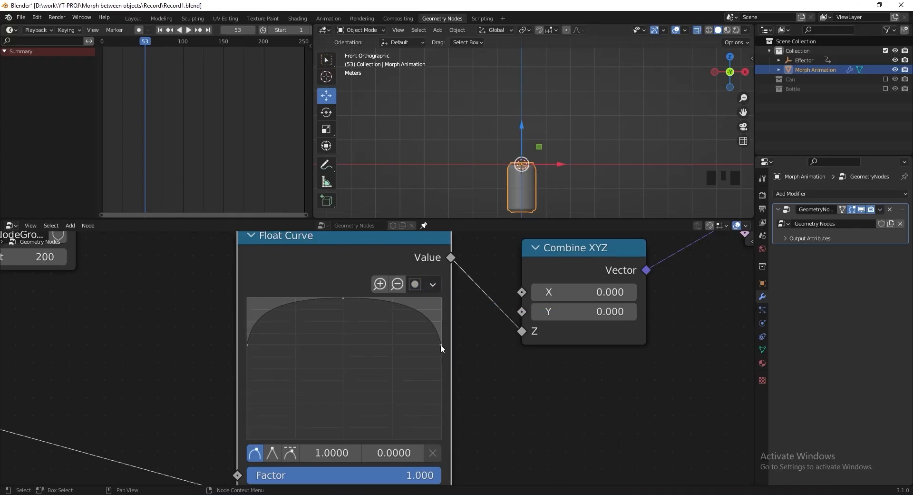
Step: Lower the Float Curve's end point to -2 and play the animation to check the cap's motion
drag(440, 343, 410, 460)
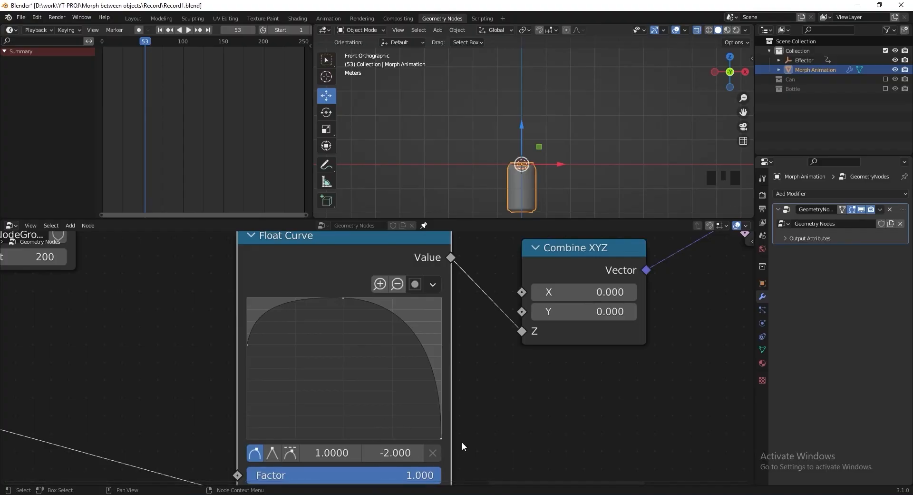
click(441, 280)
click(448, 319)
key(space)
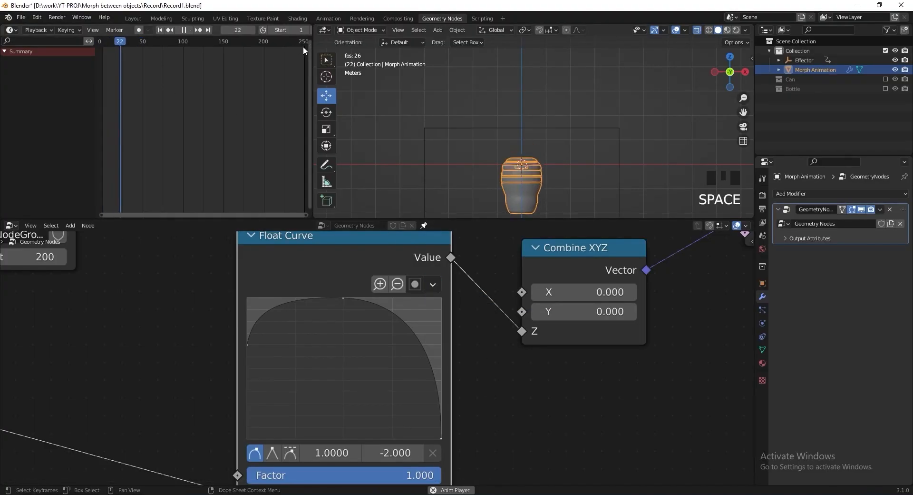
key(space)
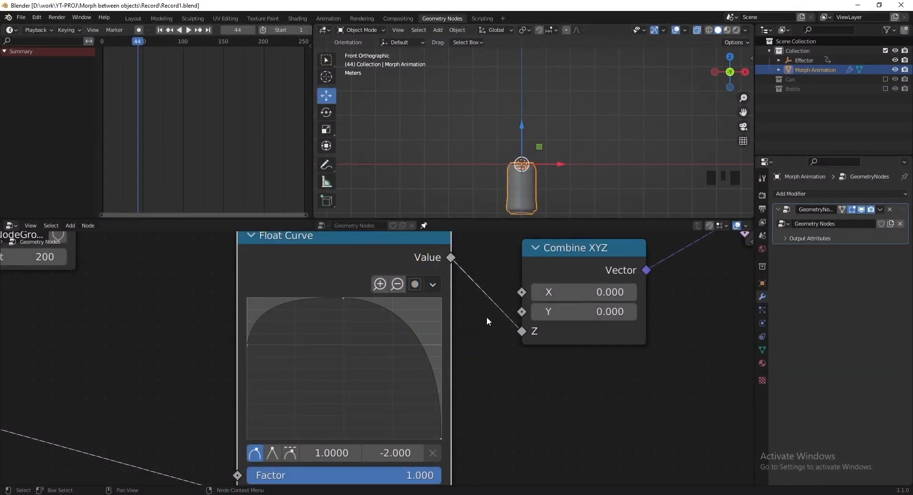
Step: Insert a Scale Instances node between Translate Instances and Join Geometry
middle_drag(486, 316, 475, 342)
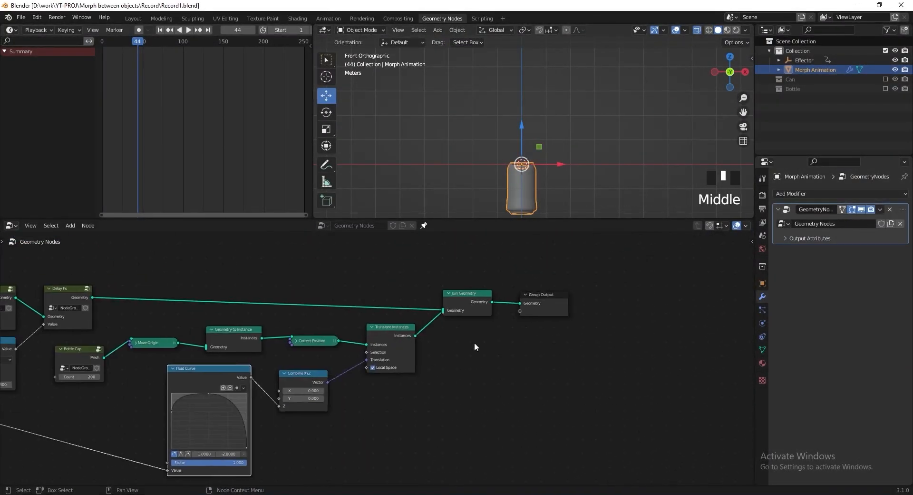
scroll(532, 366, up, 2)
key(shift+a)
mouse_move(532, 366)
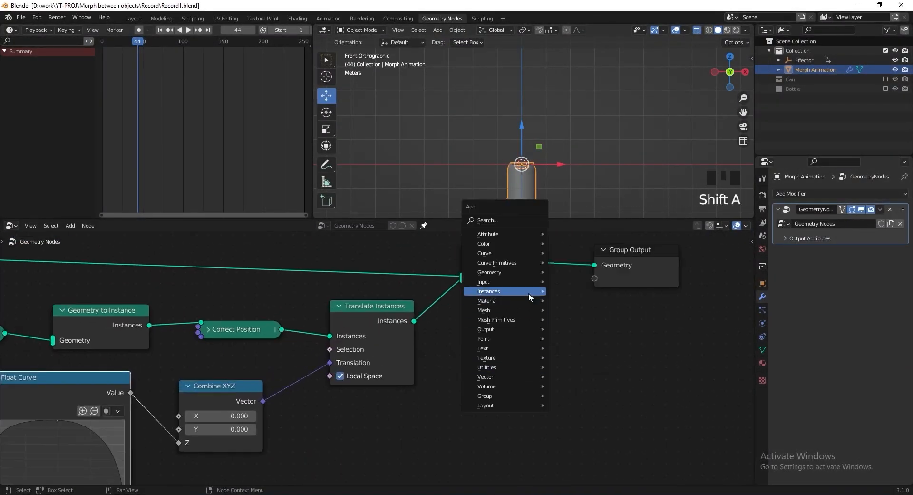
mouse_move(529, 291)
click(575, 327)
click(411, 292)
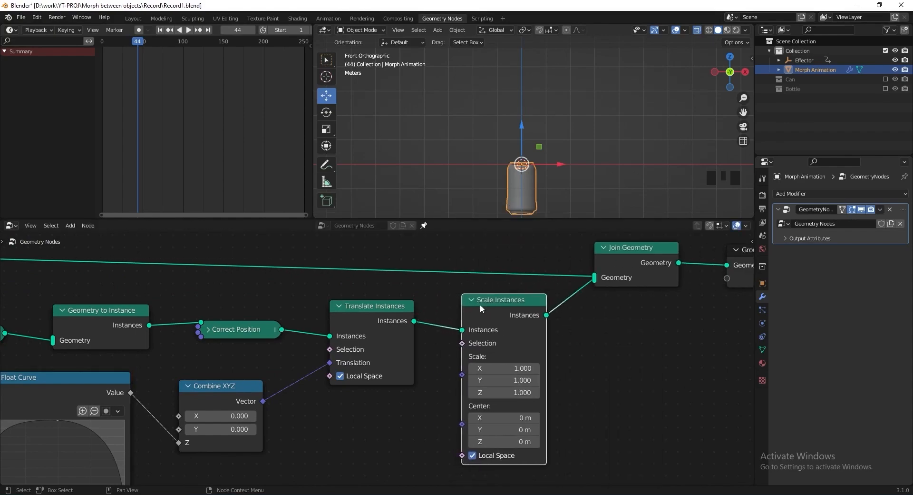
drag(481, 304, 503, 304)
Step: Duplicate the Float Curve node and connect the copy's Value output to the Scale input of Scale Instances
scroll(120, 386, down, 1)
middle_drag(120, 386, 173, 318)
click(165, 315)
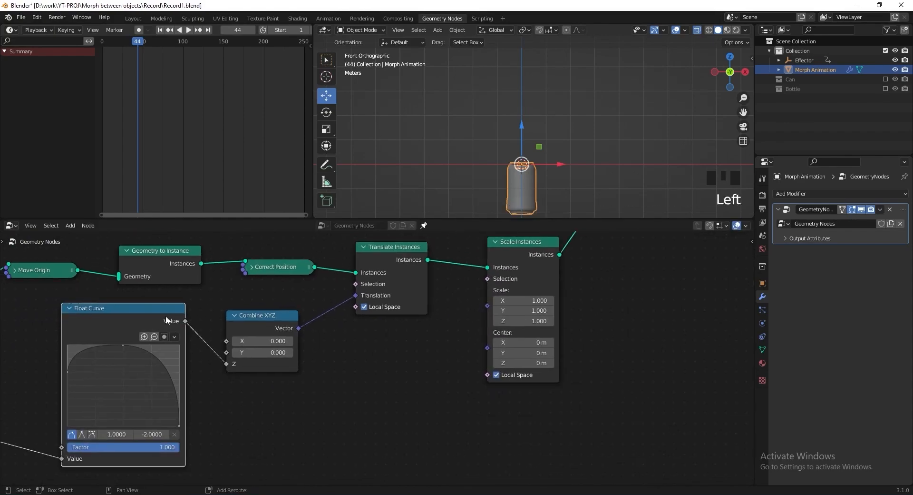
key(shift+d)
click(437, 343)
scroll(624, 340, up, 1)
middle_drag(624, 340, 595, 361)
drag(457, 375, 500, 316)
Step: Add a reroute on the link feeding the first Float Curve and connect it to the duplicated Float Curve's Value input
scroll(659, 349, down, 3)
scroll(157, 354, down, 4)
middle_drag(157, 354, 314, 355)
scroll(307, 355, up, 3)
click(137, 334)
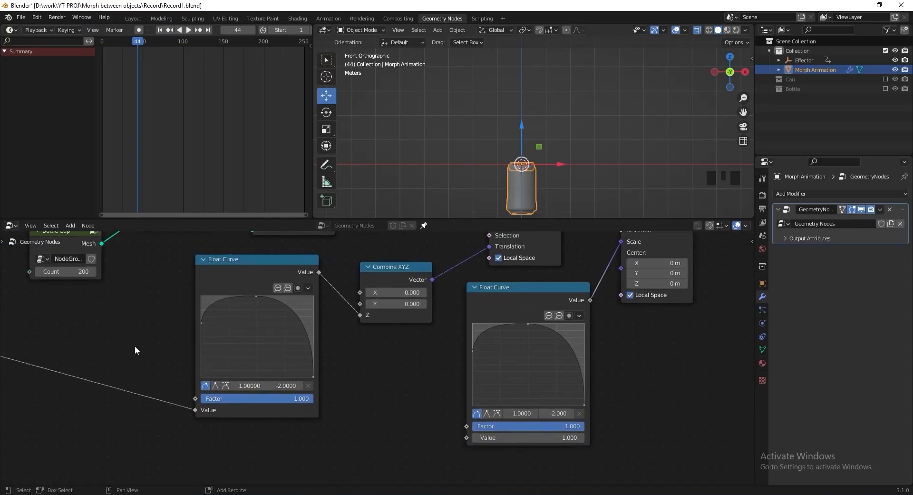
mouse_move(130, 356)
shift+right_down()
mouse_move(145, 339)
mouse_move(125, 387)
mouse_move(127, 422)
shift+right_up()
drag(125, 391, 471, 439)
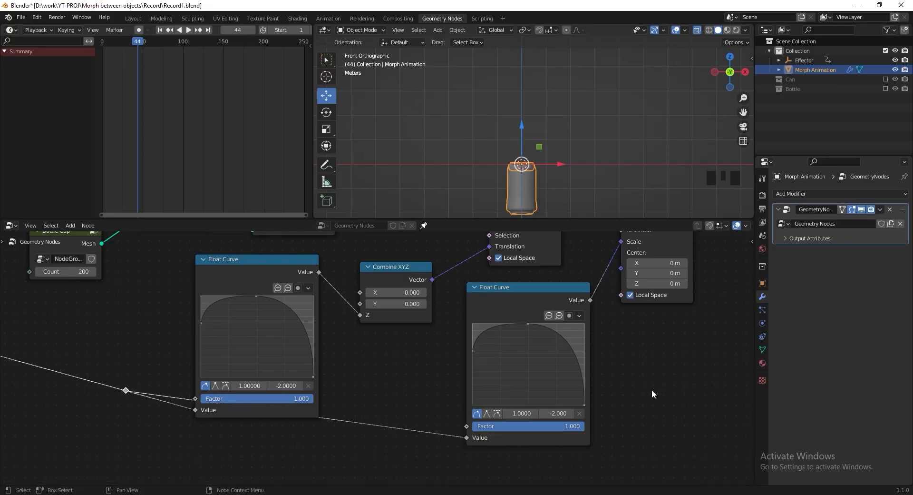
scroll(581, 381, up, 2)
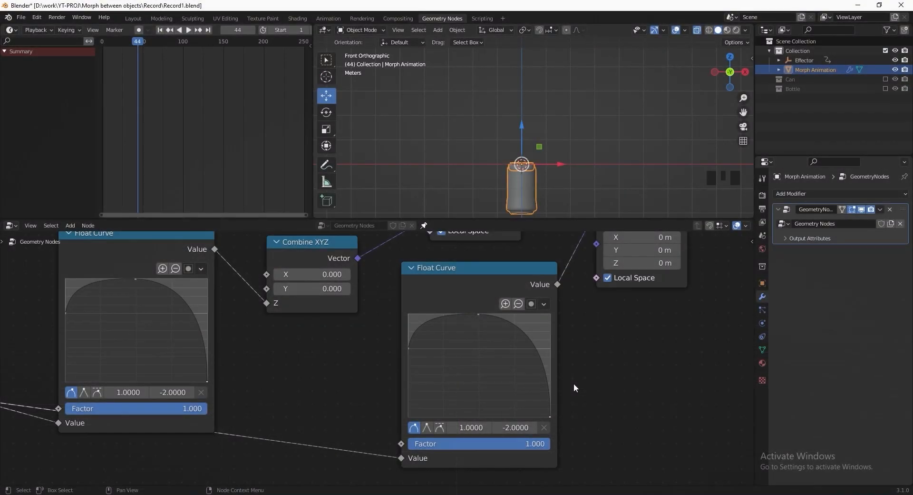
Step: Set the duplicated Float Curve's clipping to Min Y 0 and Max Y 2, and reset its curve
click(532, 304)
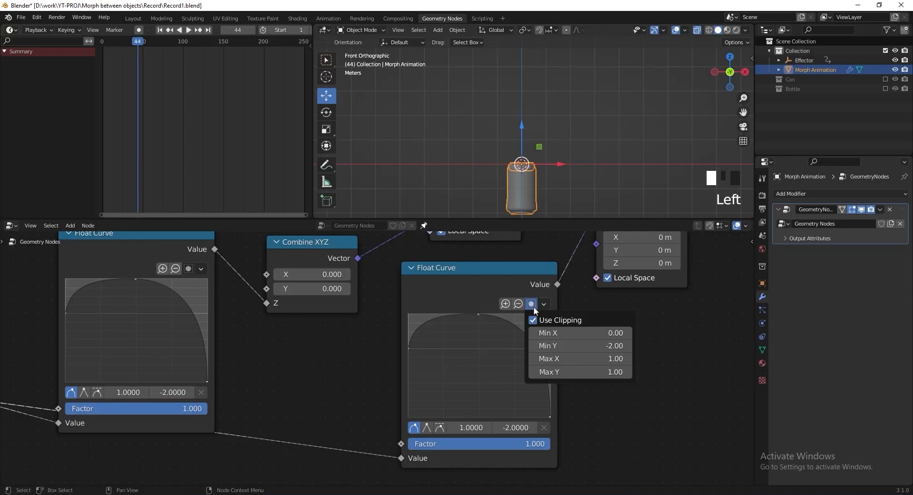
click(546, 346)
click(565, 372)
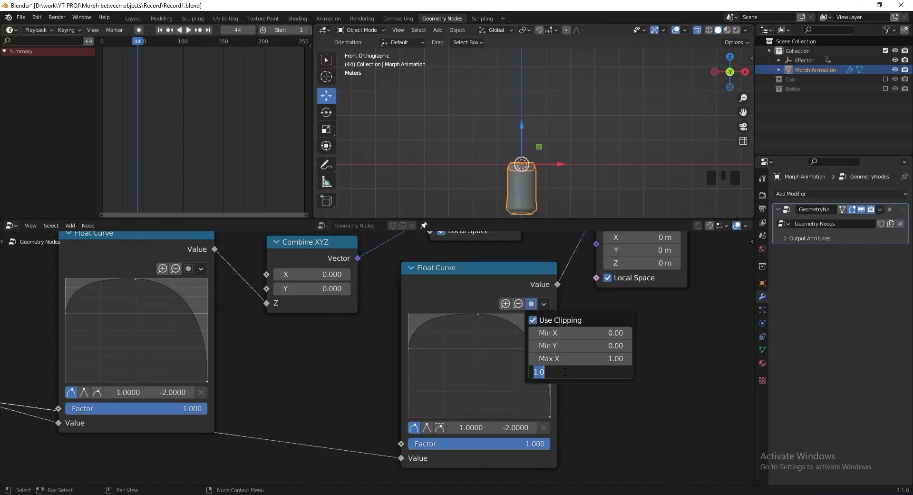
text(2)
key(Return)
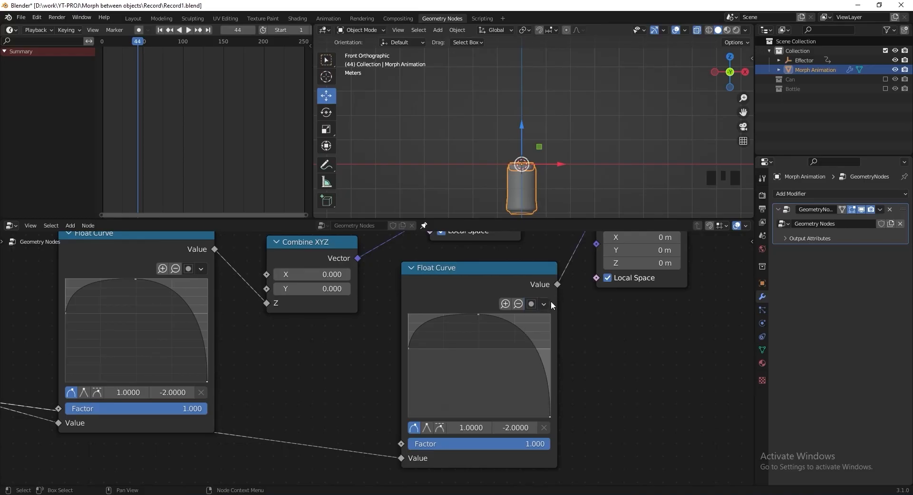
click(544, 303)
click(578, 355)
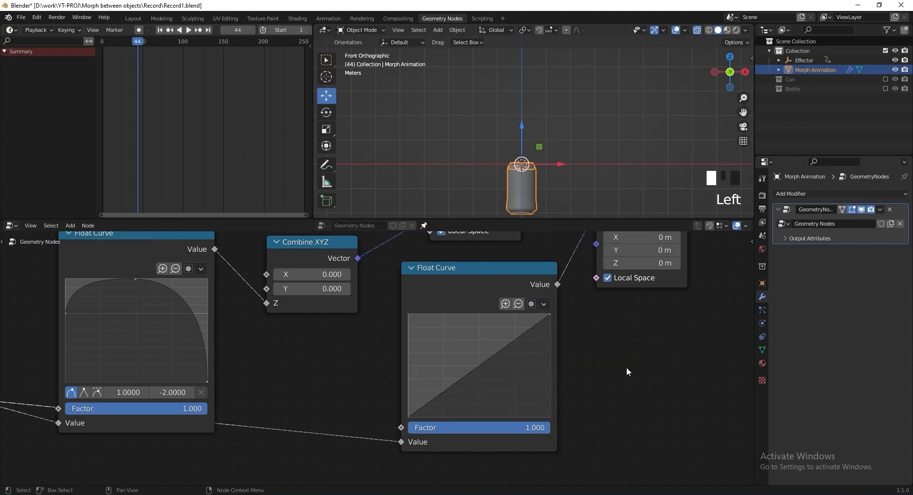
Step: Set the duplicated Float Curve's start point to a value of 1 and its end point to 0
click(411, 415)
click(504, 427)
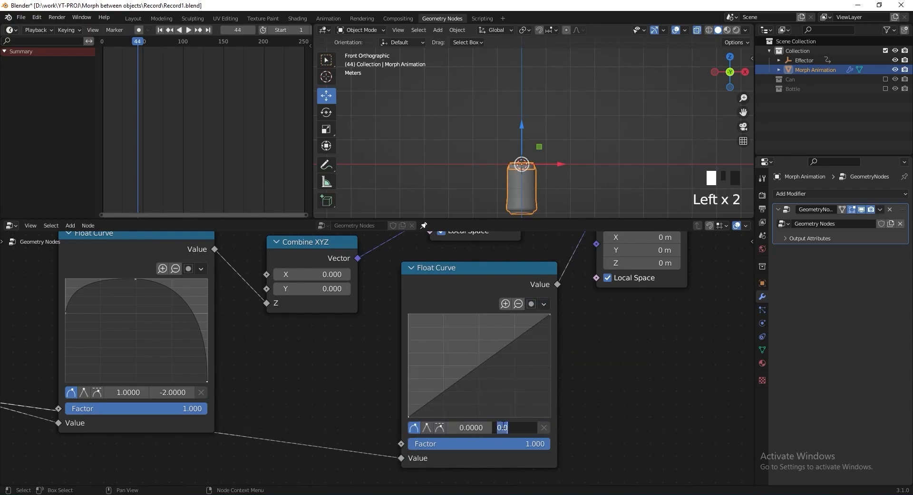
key(Return)
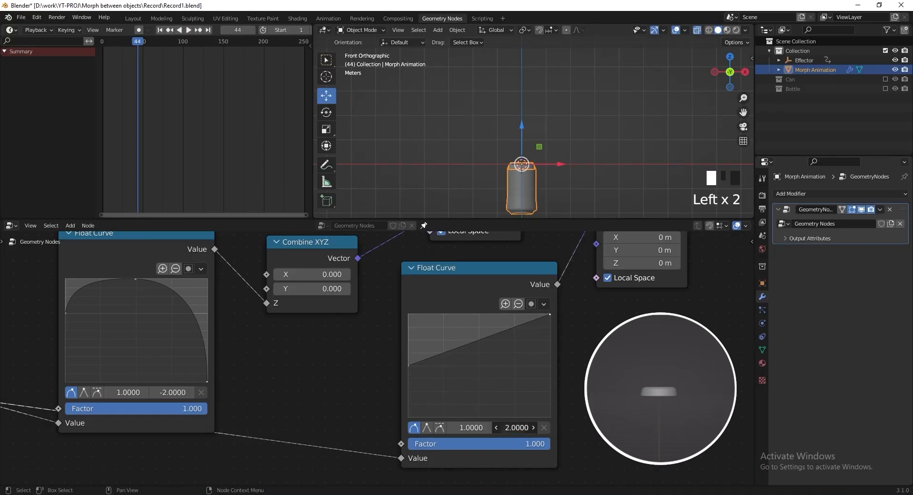
click(507, 427)
text(0)
key(Return)
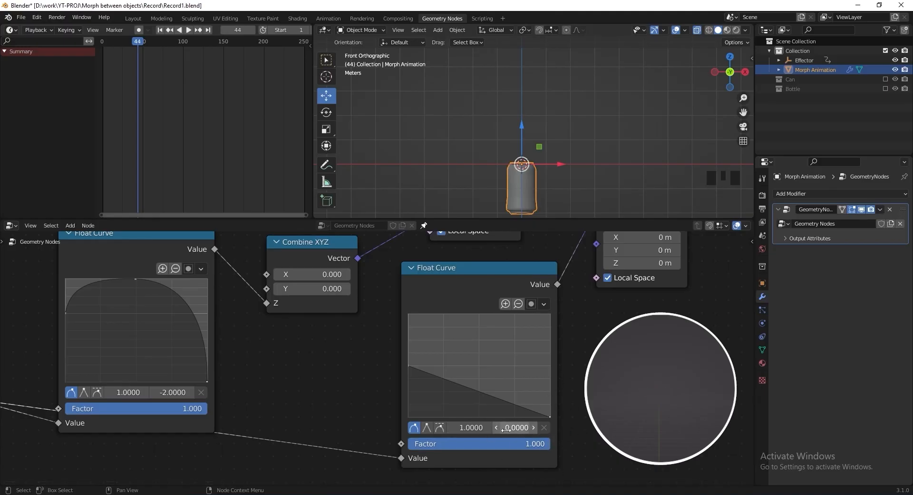
Step: Add a middle point at 0.5 on the duplicated Float Curve and set its value to 1.2
click(479, 390)
click(523, 427)
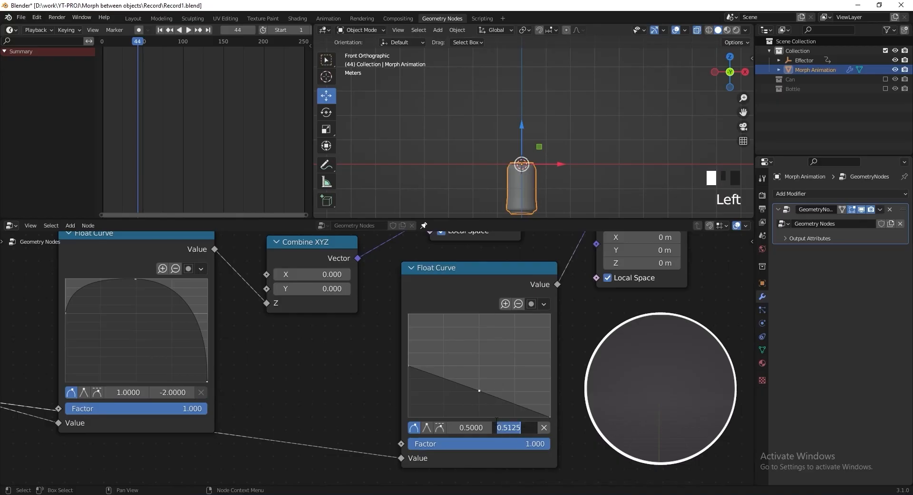
text(1.2)
key(Return)
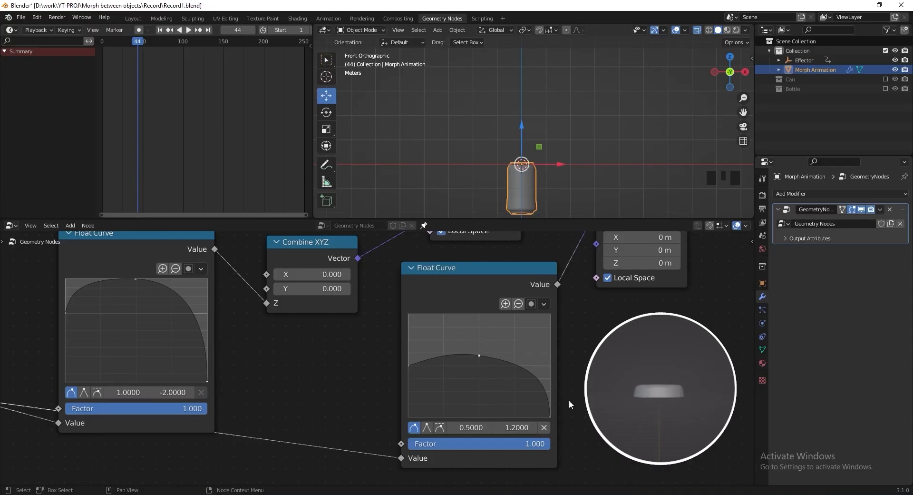
Step: Insert a Rotate Instances node between Scale Instances and Join Geometry
scroll(586, 373, down, 7)
middle_drag(586, 373, 513, 364)
key(shift+a)
mouse_move(512, 363)
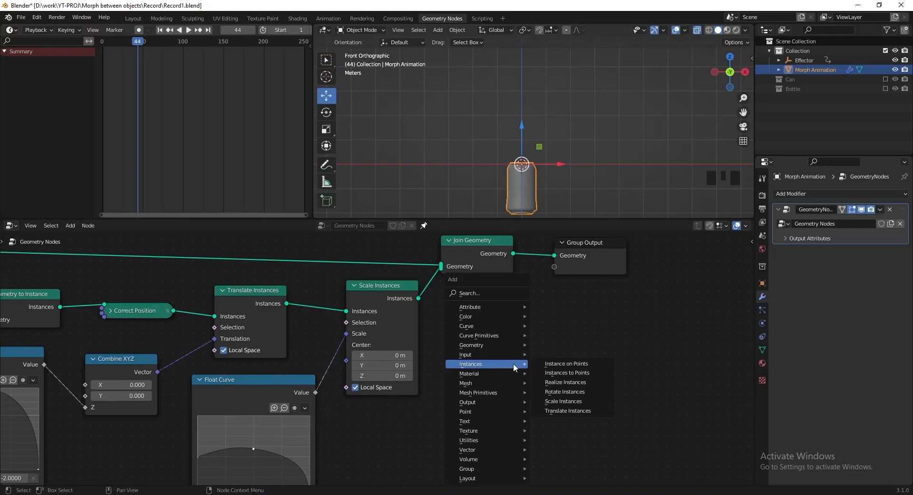
click(561, 396)
click(445, 259)
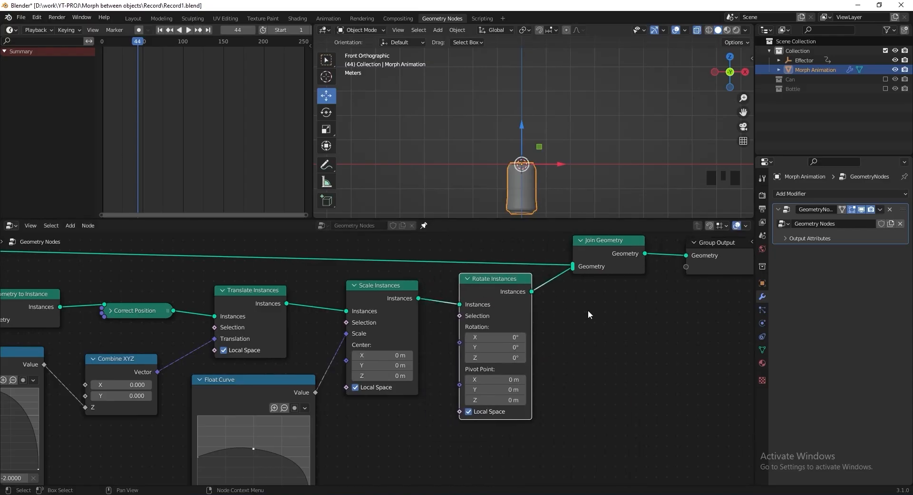
Step: Add a reroute on the link feeding the second Float Curve, connect it to Rotate Instances' Rotation input, and play the animation to check the cap
scroll(507, 376, down, 3)
middle_drag(508, 376, 318, 374)
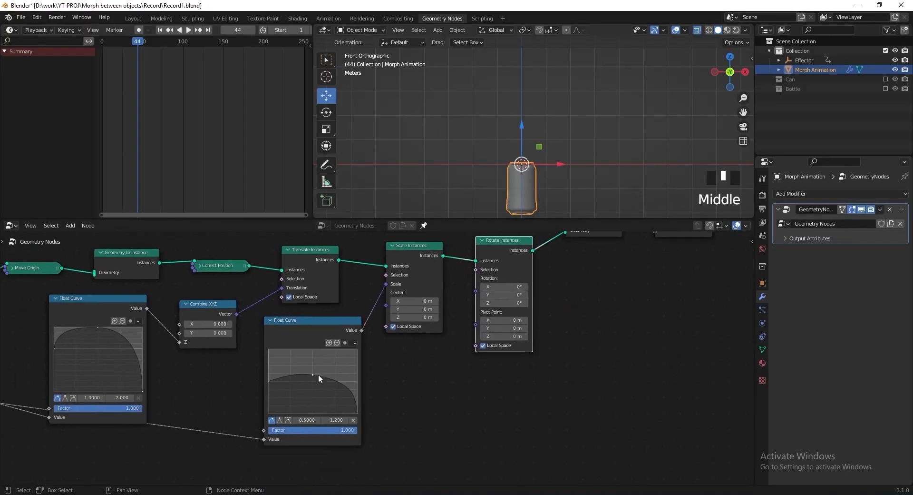
scroll(235, 394, up, 1)
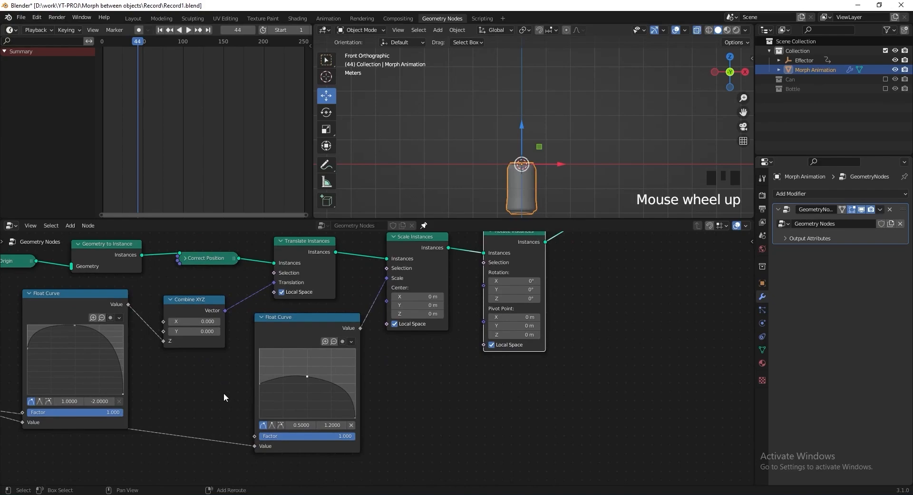
mouse_move(225, 393)
shift+right_down()
mouse_move(185, 447)
mouse_move(195, 461)
mouse_move(193, 446)
shift+right_up()
drag(180, 435, 483, 286)
drag(102, 43, 105, 42)
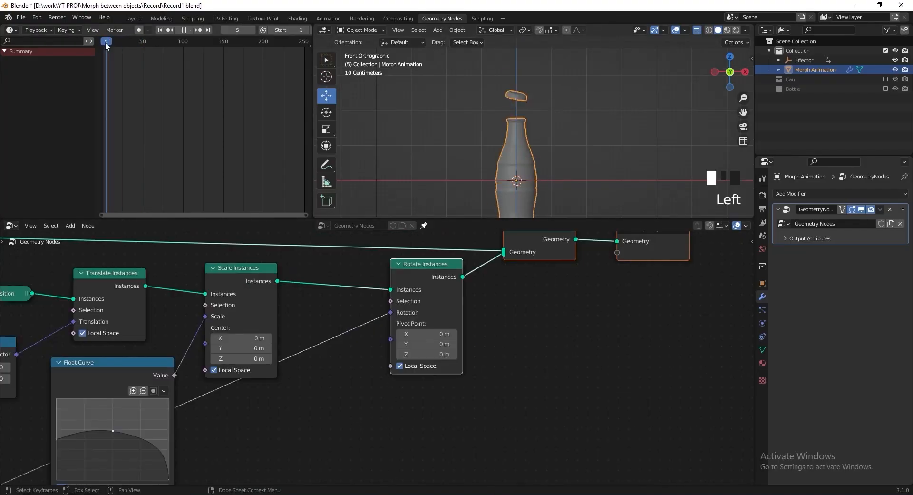
key(space)
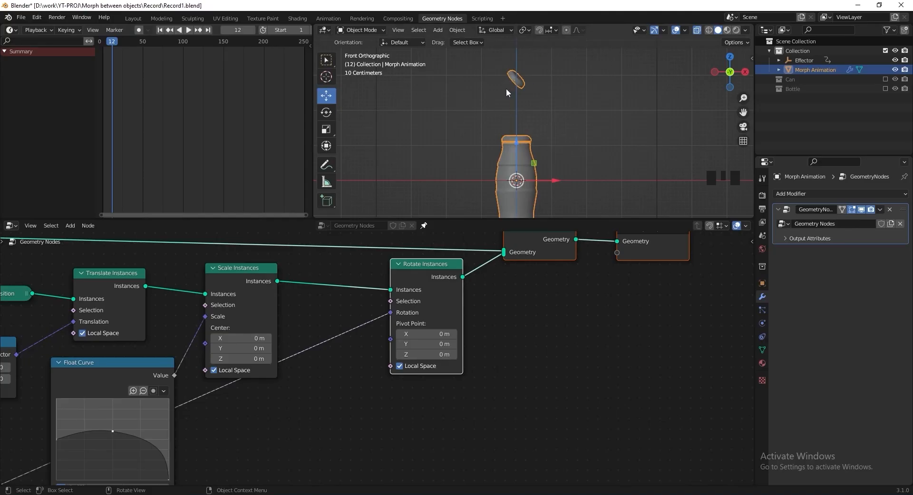
Step: Insert a Map Range node on the link into Rotate Instances' Rotation input and set its To Max to 8
key(shift+a)
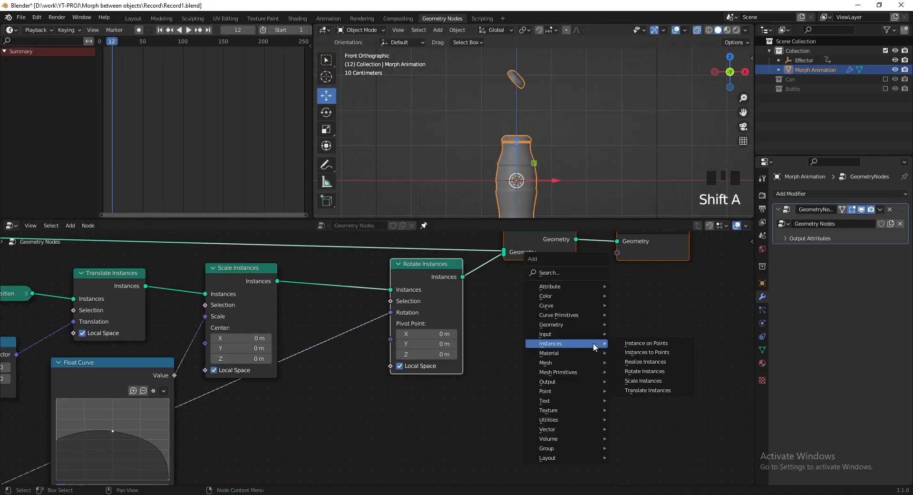
click(588, 273)
text(map ran)
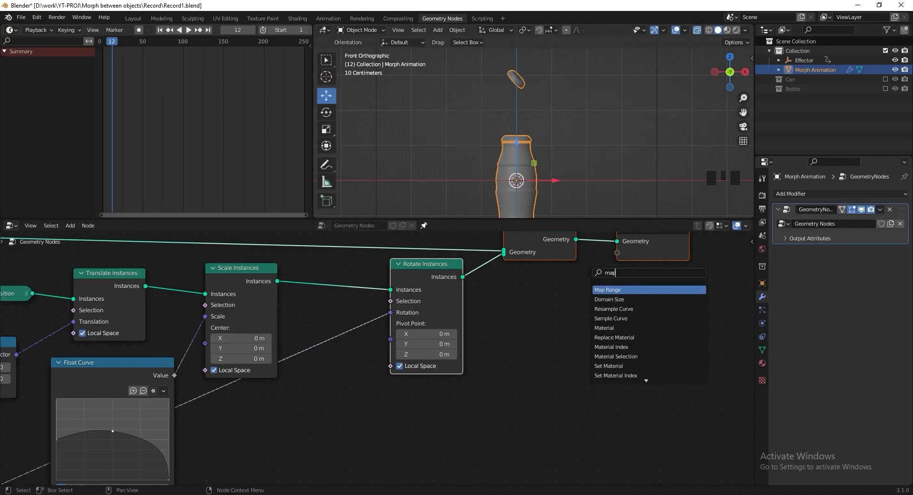
click(608, 290)
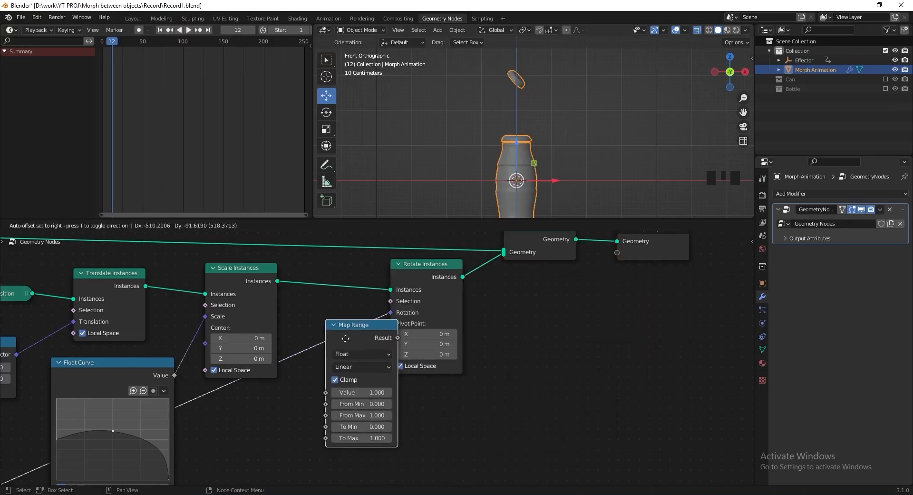
click(307, 390)
drag(425, 275, 451, 289)
middle_drag(566, 398, 554, 367)
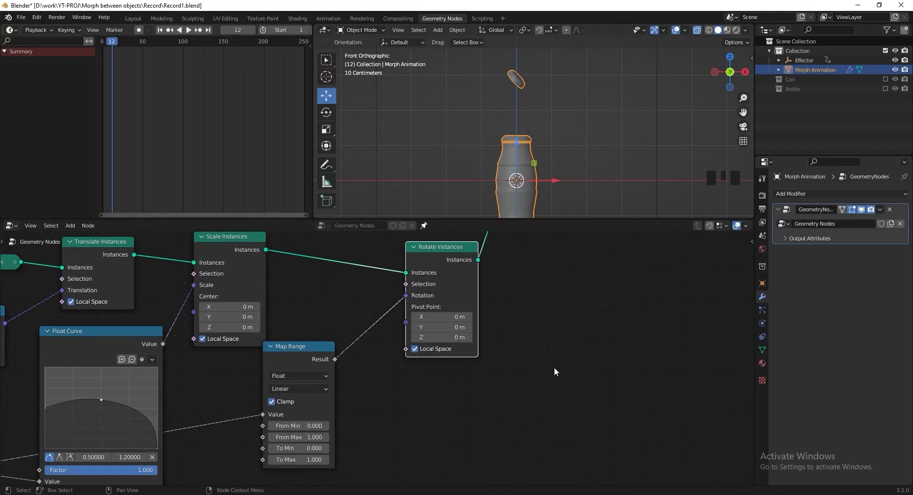
click(305, 458)
text(8)
key(Return)
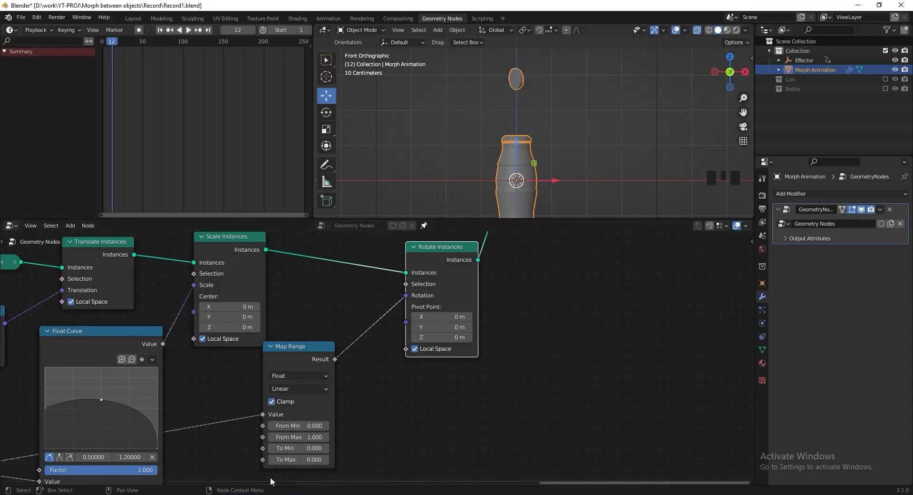
Step: Insert a Combine XYZ node between Map Range and Rotate Instances, fed through X, and play the animation to check the cap's rotation
key(shift+a)
mouse_move(490, 454)
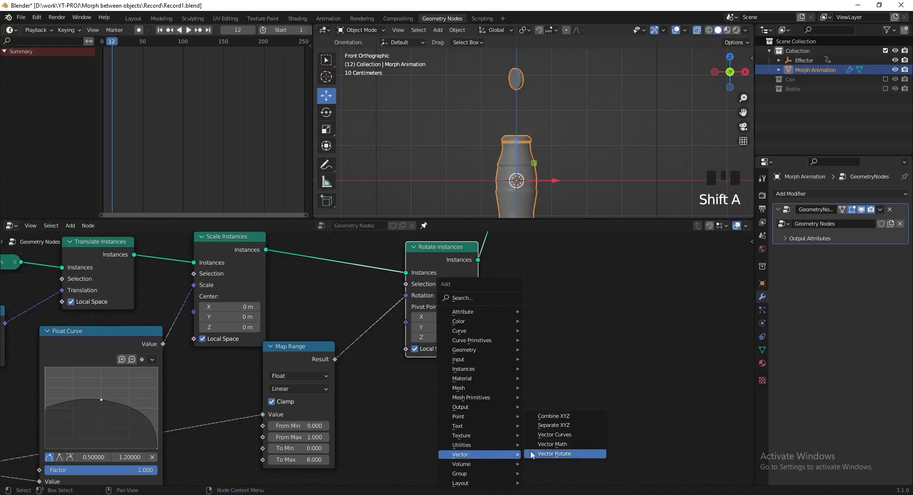
click(551, 415)
click(351, 311)
middle_drag(349, 318, 336, 324)
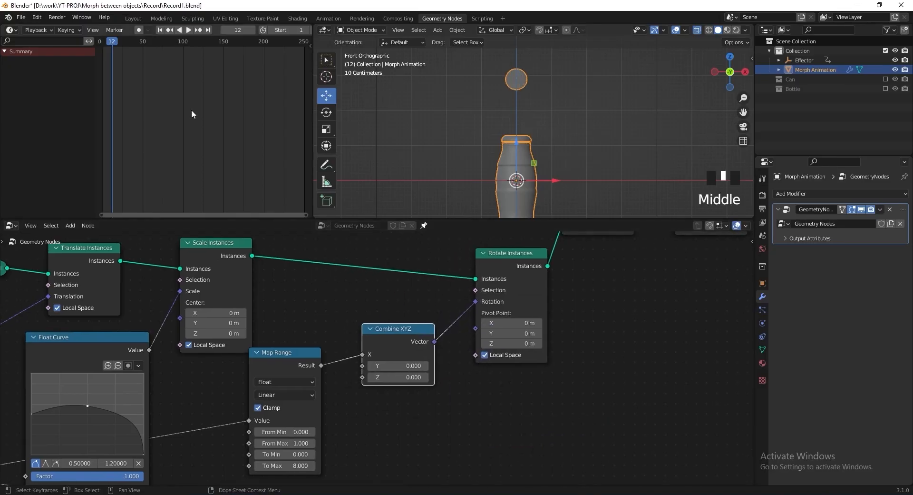
key(space)
key(space)
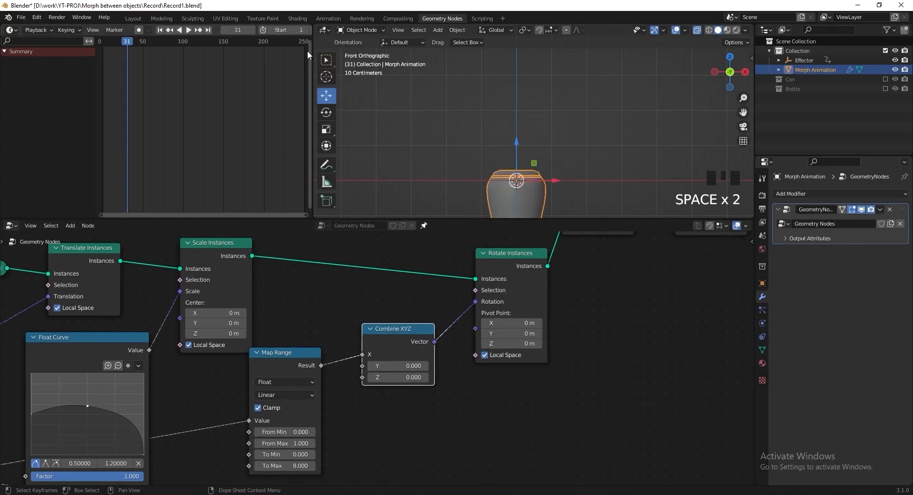
Step: Group all the bottle cap nodes into one node group and return to the main node tree
scroll(593, 330, down, 6)
middle_drag(593, 330, 285, 328)
drag(196, 427, 577, 312)
key(ctrl+g)
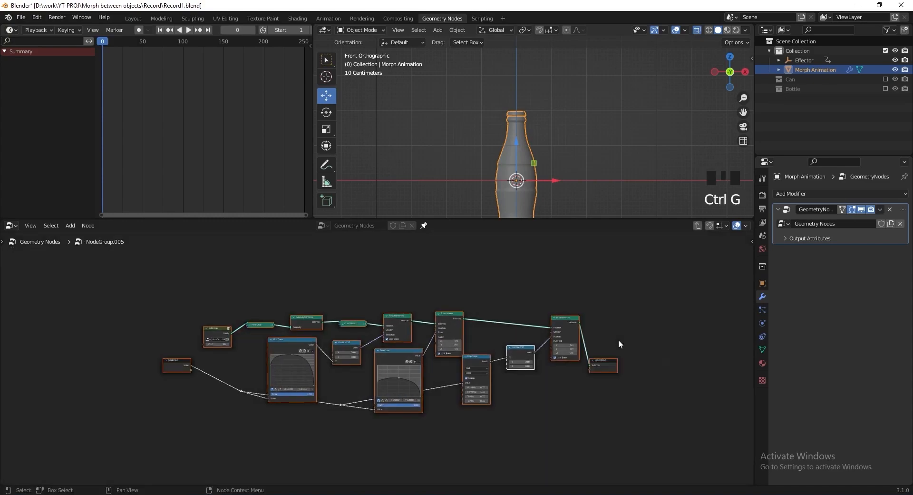
key(Tab)
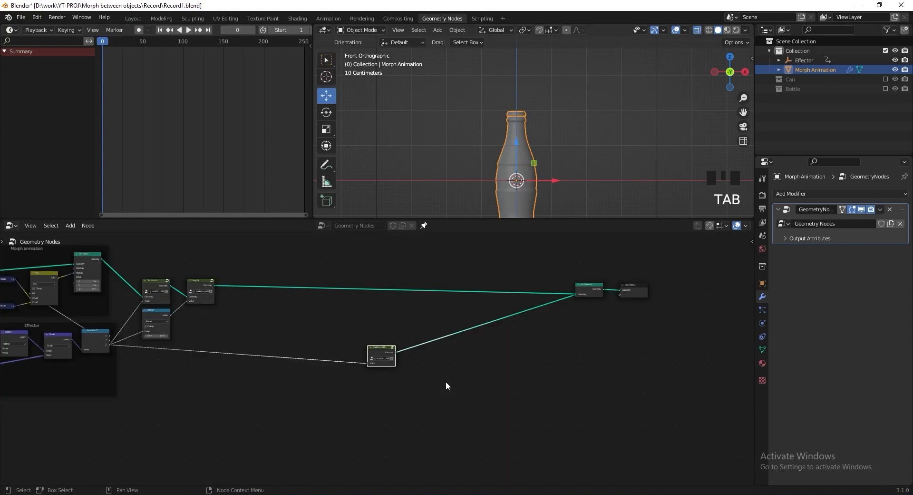
Step: Move the new node group close to the Subtract node and label it "Bottle Cap Animation"
scroll(447, 381, up, 3)
middle_drag(446, 382, 561, 414)
drag(482, 378, 262, 358)
scroll(267, 354, up, 9)
middle_drag(267, 354, 461, 300)
scroll(436, 317, up, 8)
middle_drag(326, 290, 319, 352)
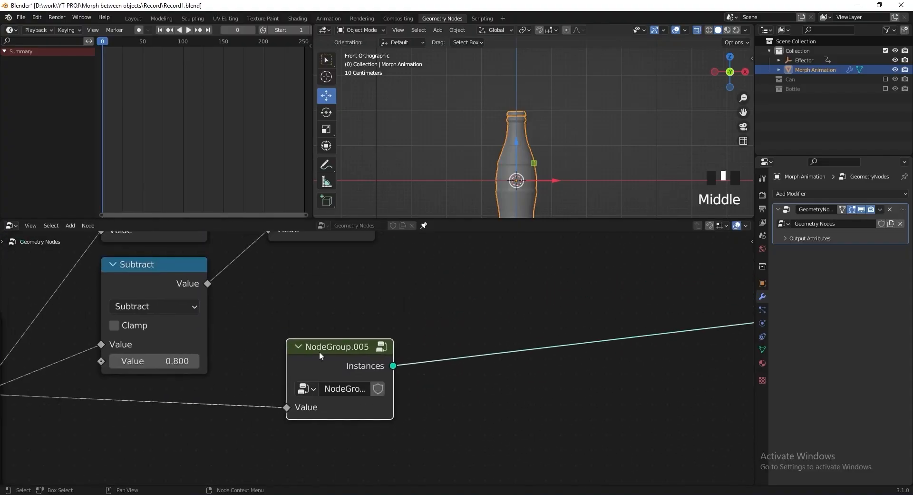
key(F2)
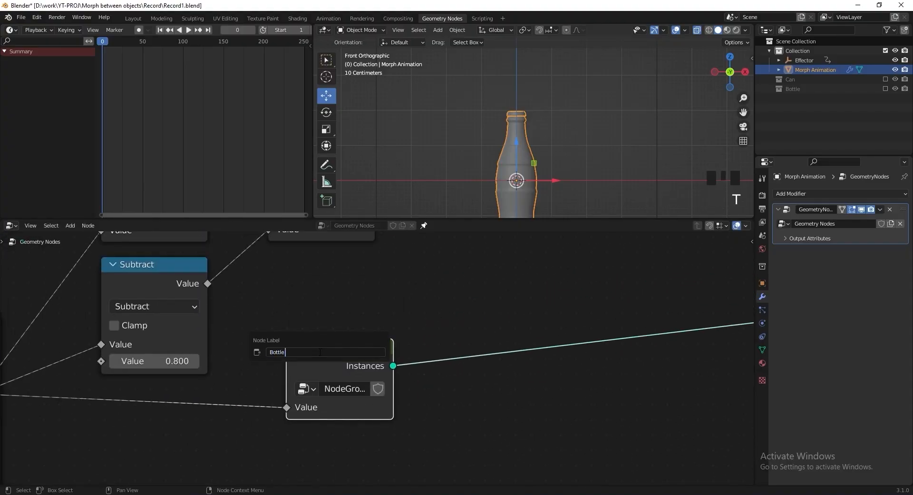
text(Bottle Cap Animation)
key(Return)
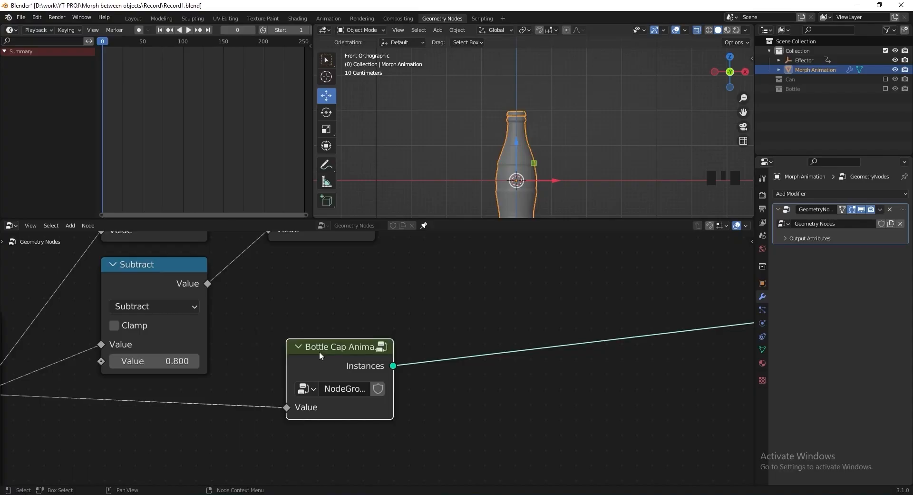
Step: Duplicate the Bottle Cap Animation group with its Value input link kept and place the copy below the original
scroll(404, 342, down, 6)
middle_drag(404, 343, 303, 333)
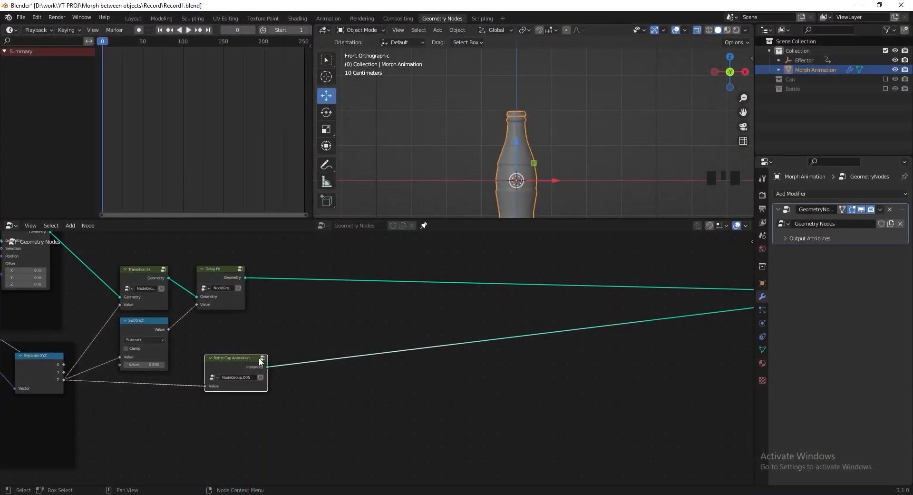
scroll(317, 359, up, 4)
middle_drag(316, 358, 371, 348)
click(361, 318)
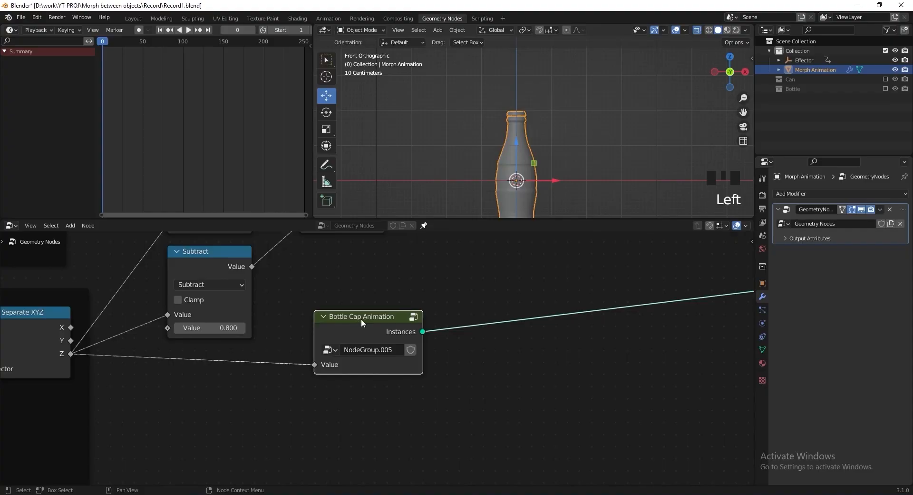
key(ctrl+shift+d)
click(359, 397)
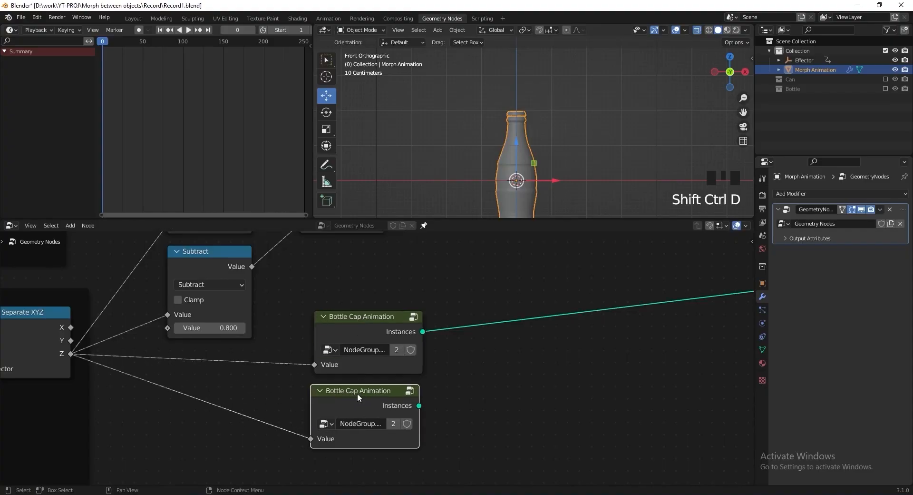
Step: Label the duplicated group "Can End Animation" and make its node group a single-user copy
key(F2)
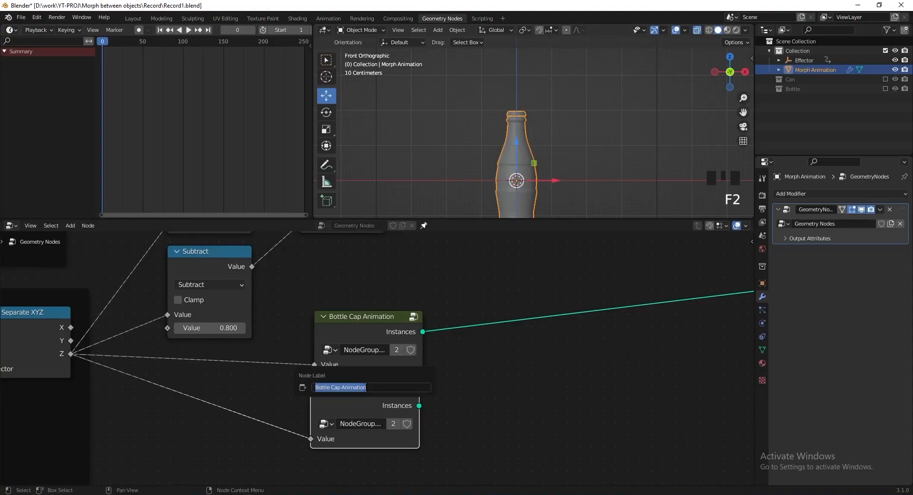
click(334, 387)
text(Can En)
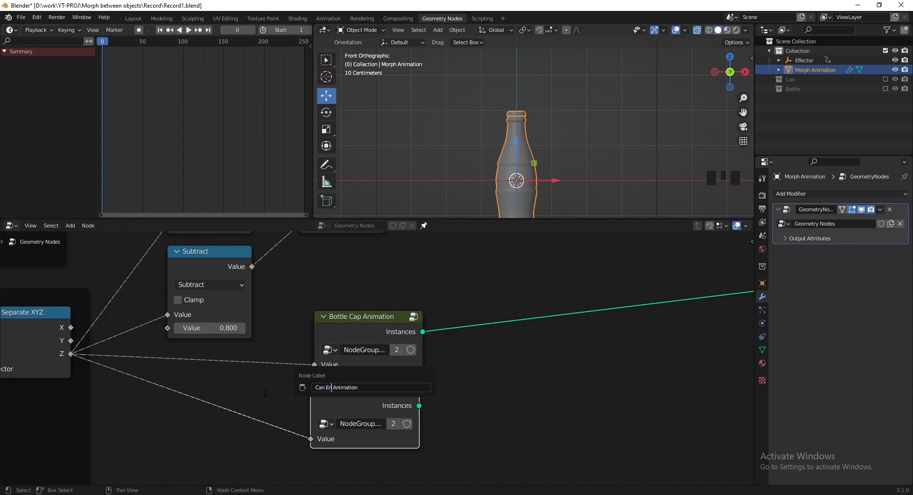
text(d)
key(Return)
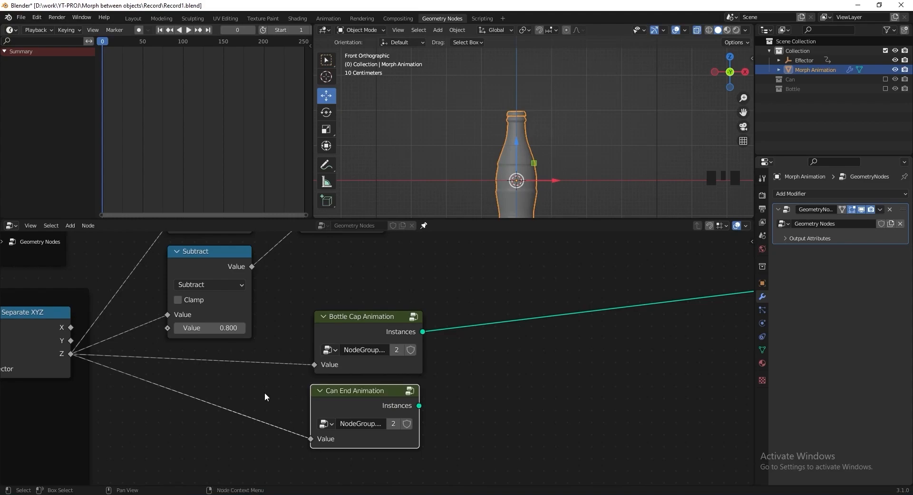
click(393, 425)
scroll(468, 411, down, 5)
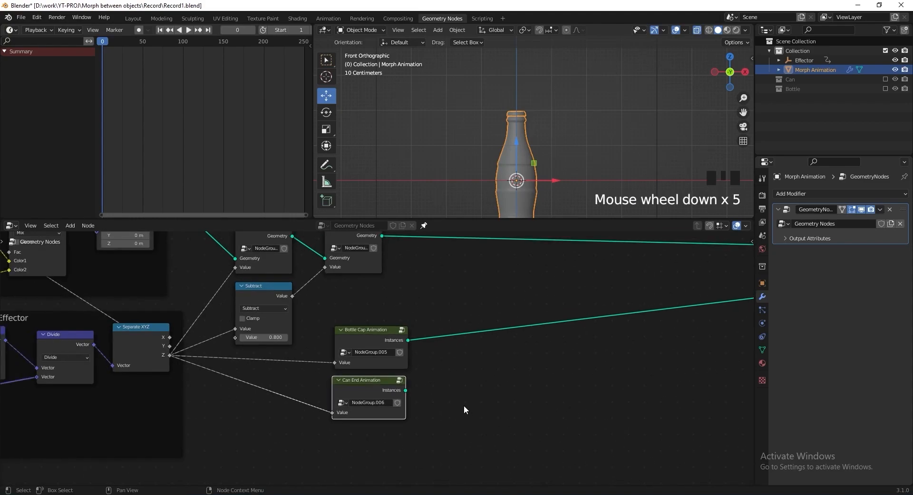
Step: Move the Join Geometry node beside the animation groups and connect Can End Animation's Instances output to its Geometry input
scroll(469, 411, down, 6)
middle_drag(509, 417, 289, 403)
drag(664, 298, 285, 336)
middle_drag(232, 360, 400, 353)
scroll(400, 353, up, 11)
middle_drag(370, 406, 363, 412)
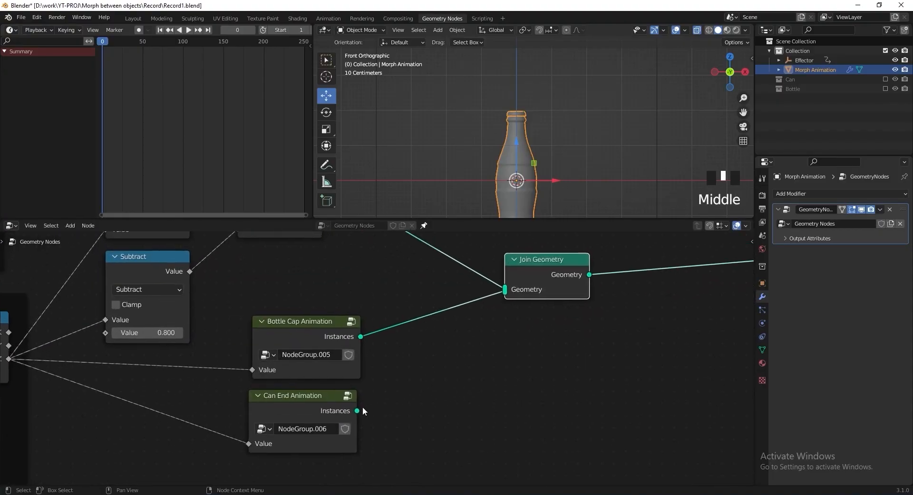
drag(358, 411, 506, 291)
Step: Move the Group Output node next to the Join Geometry node and save the file
scroll(464, 370, down, 7)
drag(577, 321, 318, 341)
middle_drag(310, 373, 439, 373)
scroll(439, 374, up, 7)
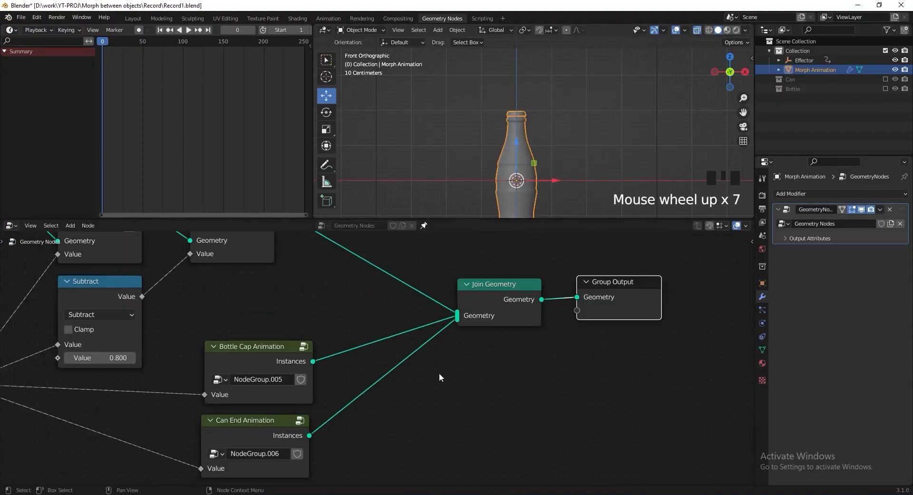
middle_drag(460, 404, 491, 381)
key(ctrl+s)
Step: Enter the Can End Animation group and relabel its Bottle Cap node as "Can End"
drag(310, 399, 307, 405)
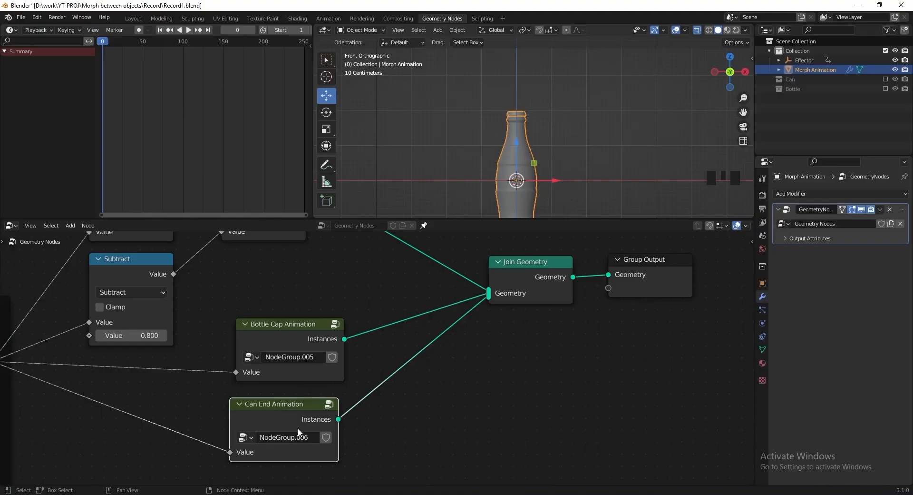
key(Tab)
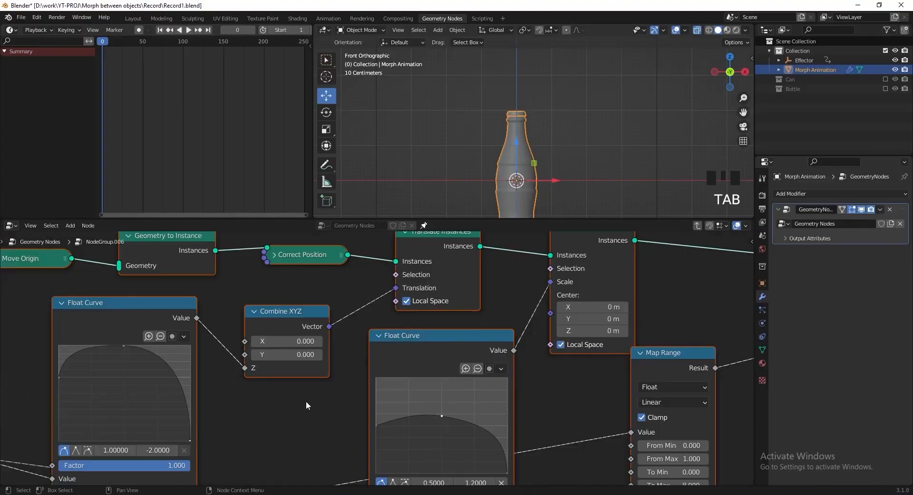
scroll(307, 402, down, 6)
middle_drag(308, 398, 389, 379)
scroll(389, 379, up, 5)
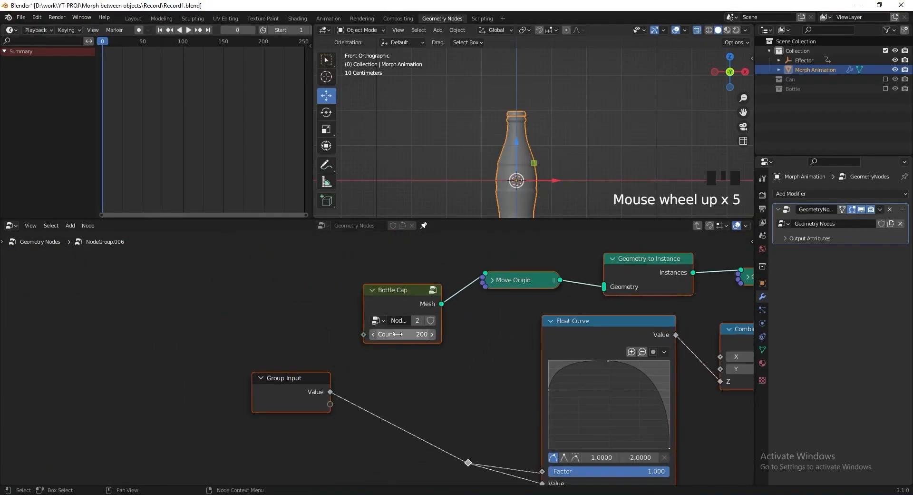
scroll(389, 380, up, 4)
click(386, 333)
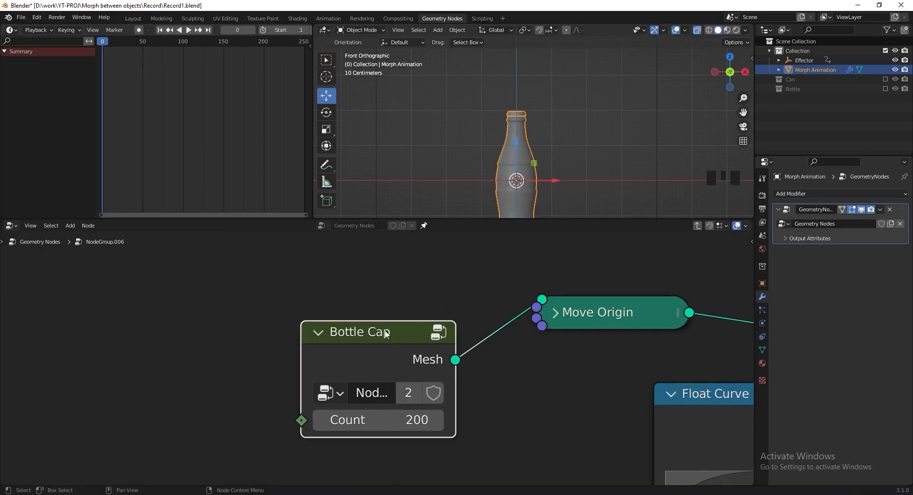
key(F2)
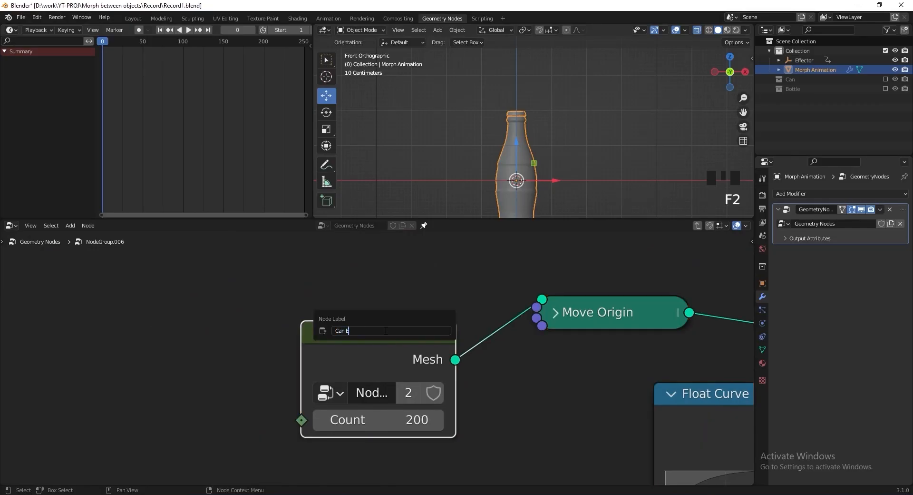
key(Return)
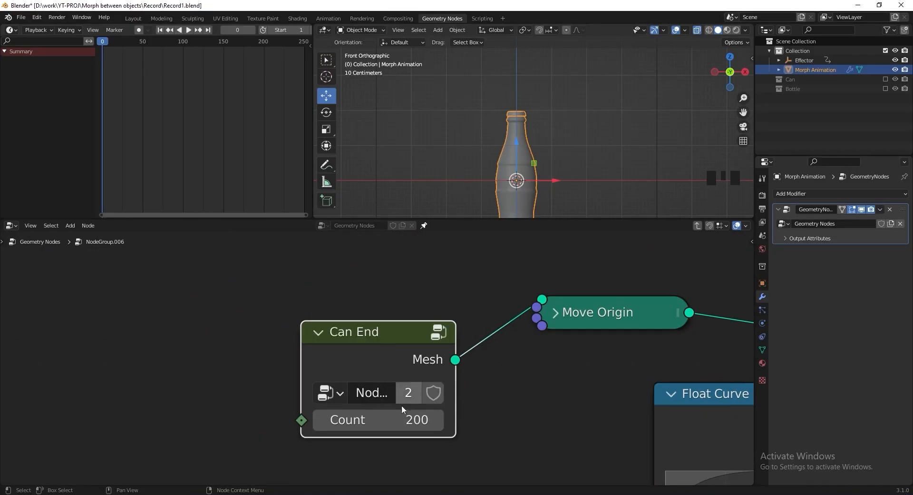
Step: Make the Can End node's group a single-user copy, set its Object Info object to Can End, and return to the parent group
key(Tab)
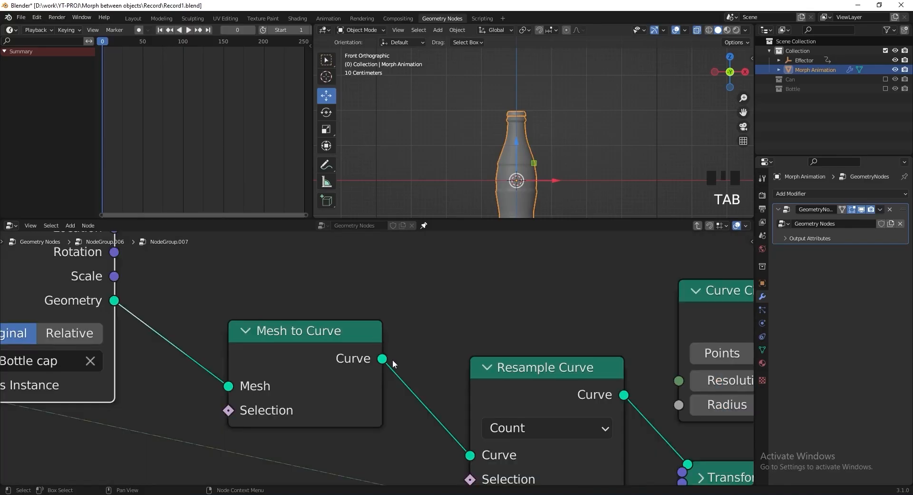
scroll(393, 359, down, 10)
scroll(293, 379, up, 7)
middle_drag(234, 371, 359, 388)
click(358, 388)
click(335, 385)
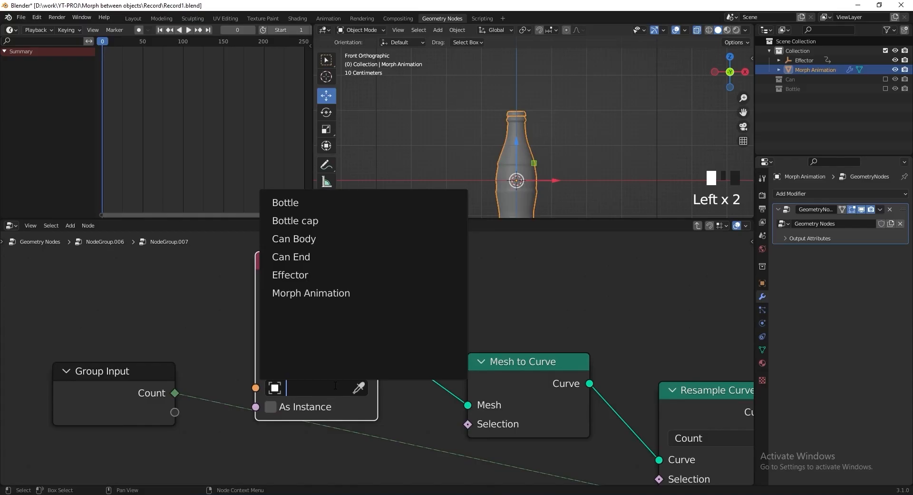
click(291, 257)
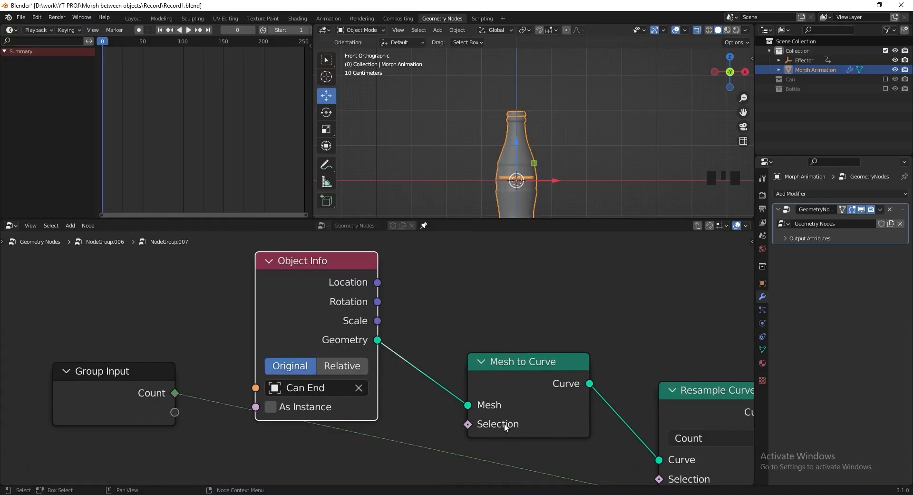
key(Tab)
Step: Delete the Move Origin and Correct Position nodes while keeping the geometry chain connected
scroll(462, 356, down, 8)
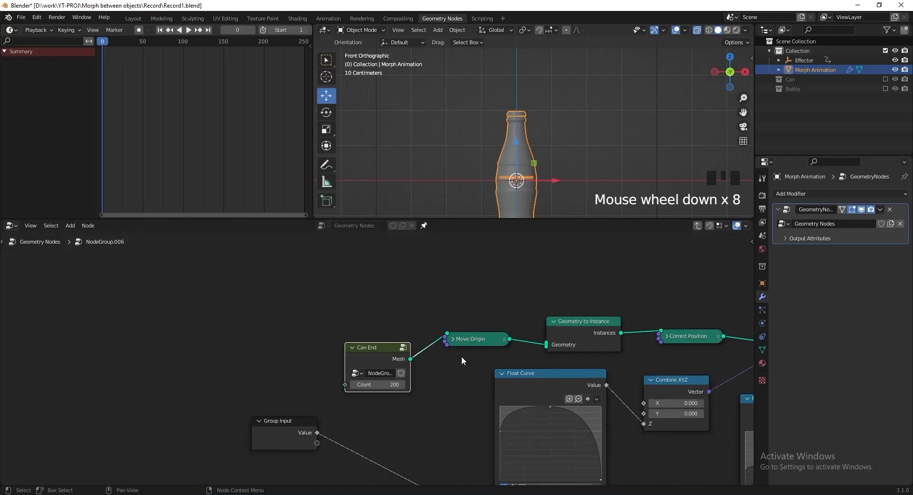
middle_drag(462, 356, 287, 363)
scroll(296, 359, up, 3)
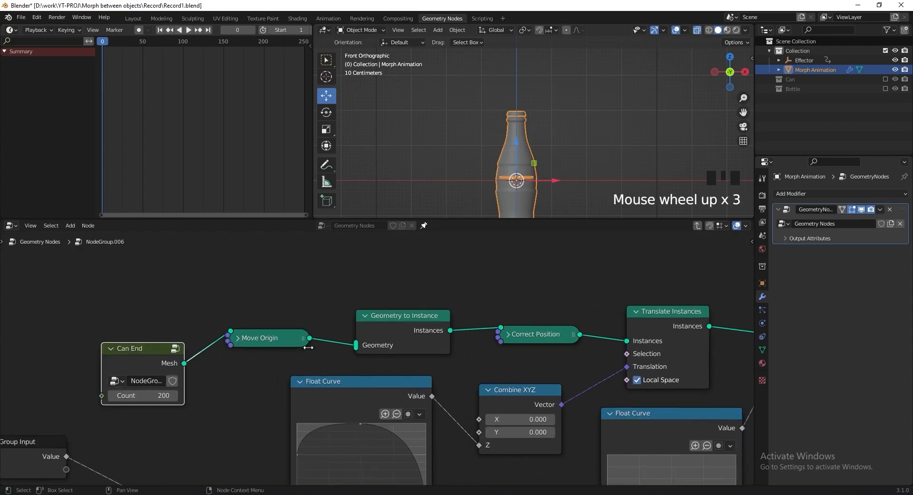
double_click(258, 334)
shift+click(537, 336)
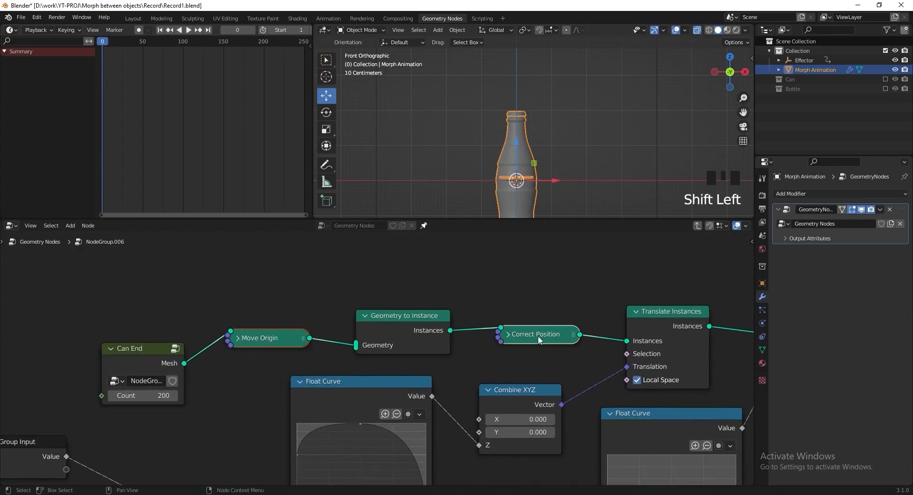
key(ctrl+x)
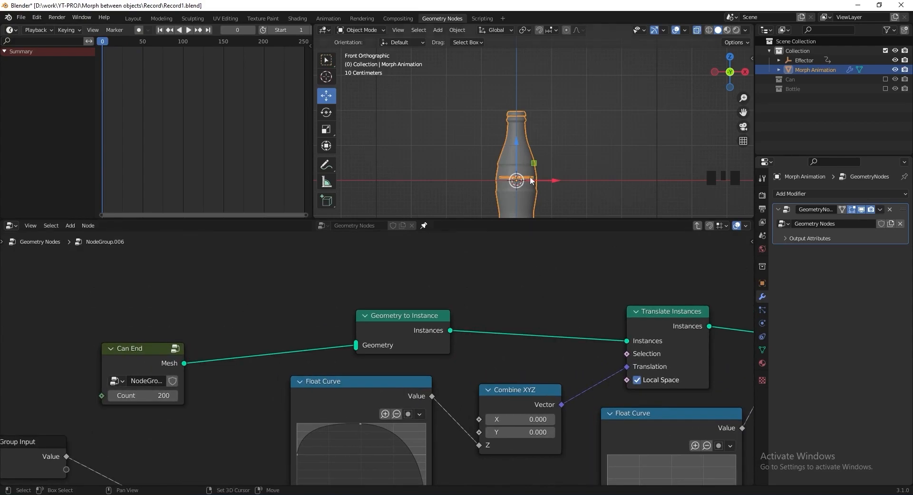
Step: Go to frame 27, move the Group Input node farther from the curves, and insert a Math node on its Value link
shift+middle_drag(547, 166, 542, 155)
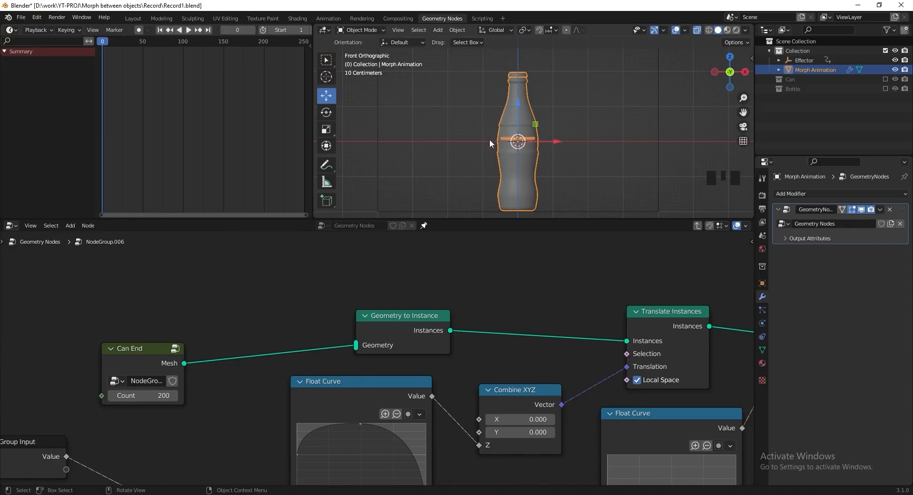
drag(114, 43, 124, 41)
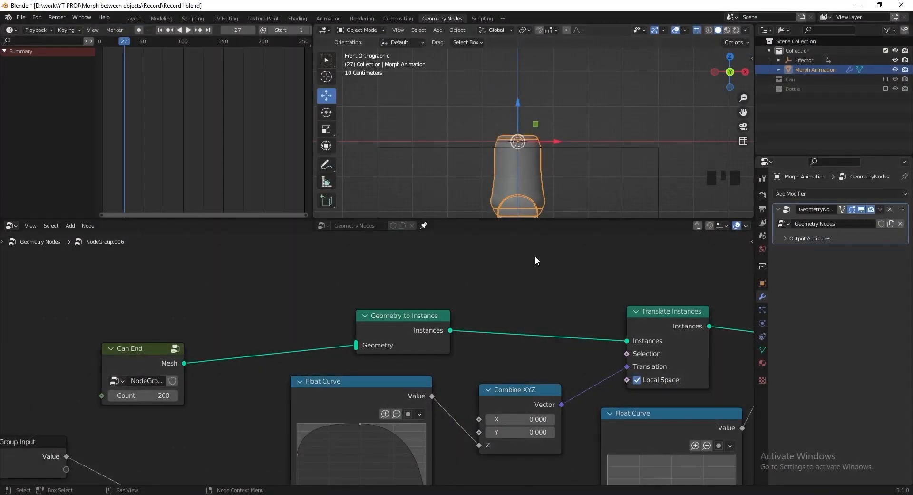
scroll(481, 260, down, 3)
middle_drag(481, 260, 329, 287)
scroll(329, 287, up, 3)
drag(290, 285, 214, 334)
middle_drag(446, 315, 385, 373)
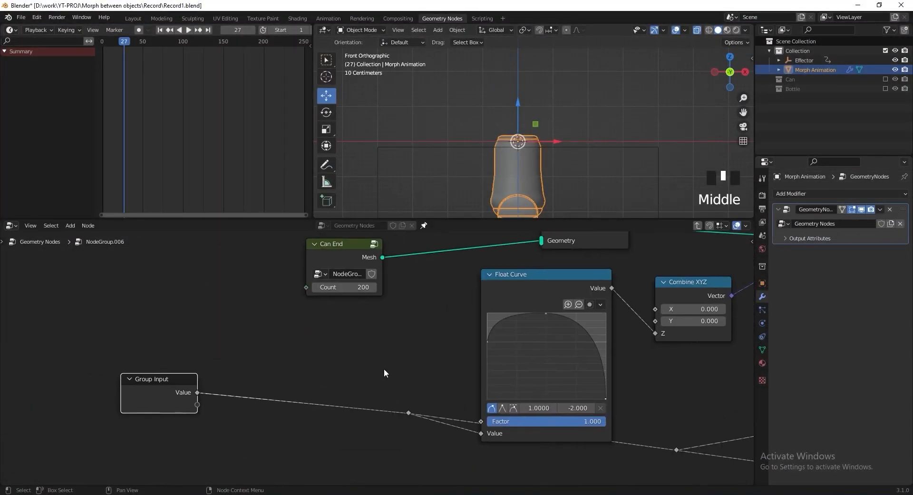
key(shift+a)
click(362, 213)
text(math)
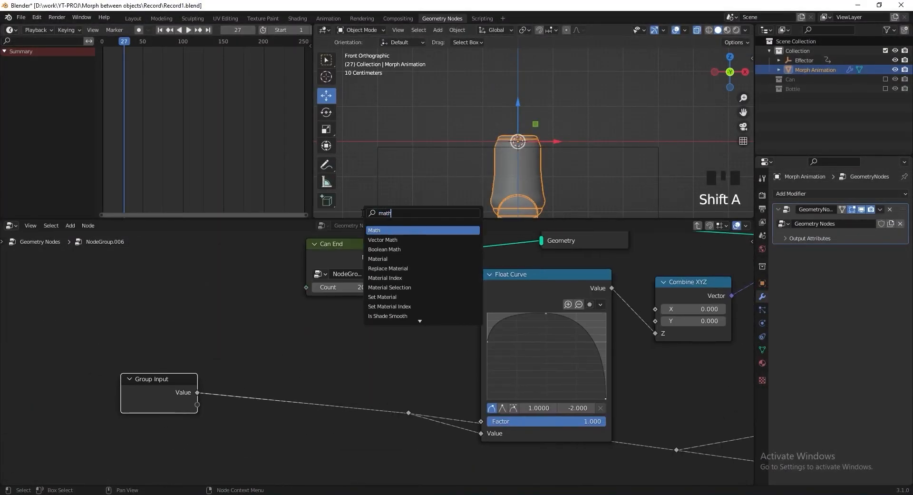
click(372, 229)
click(310, 364)
middle_drag(419, 361, 452, 344)
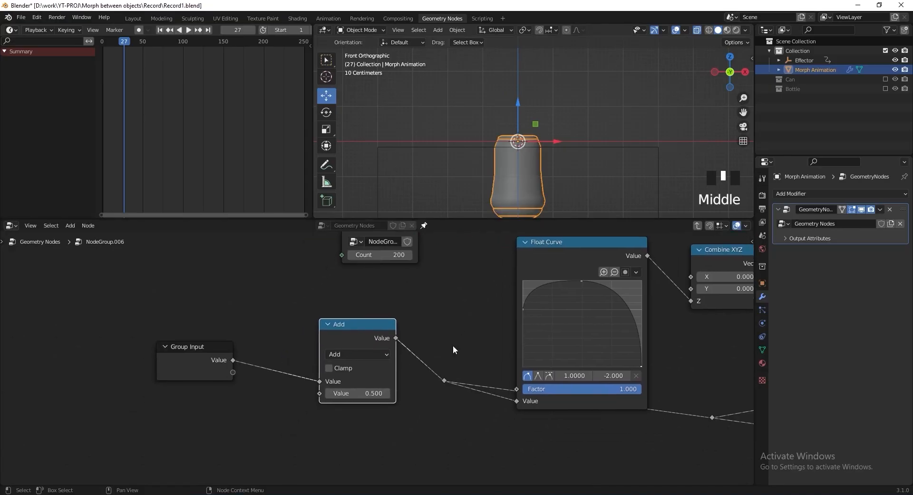
Step: Set the new Math node's operation to Multiply with a value of -1.000
scroll(390, 356, up, 4)
click(375, 353)
click(333, 196)
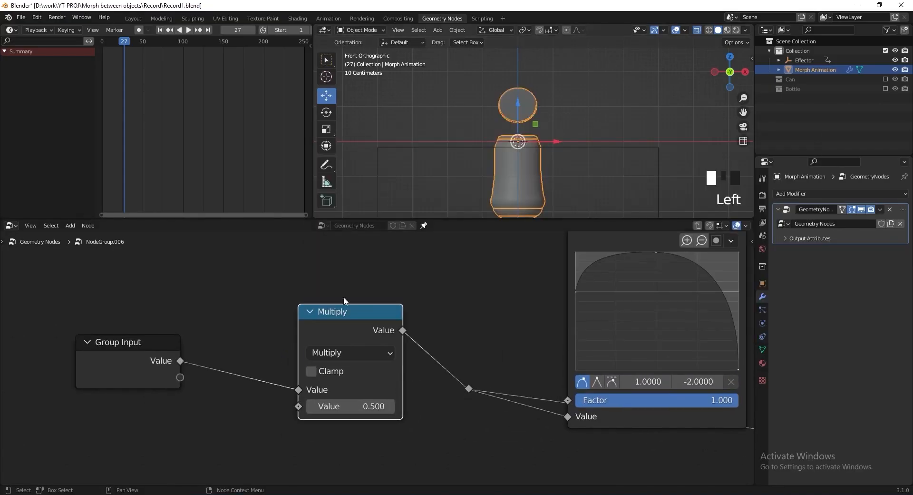
click(347, 407)
key(Return)
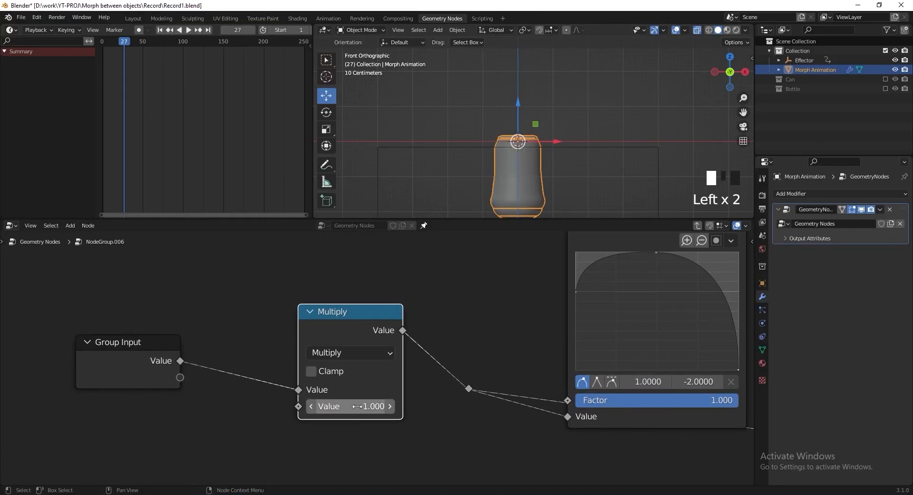
Step: Duplicate the Multiply node onto the link before it and set the copy to Subtract with a value of 1.000
key(shift+d)
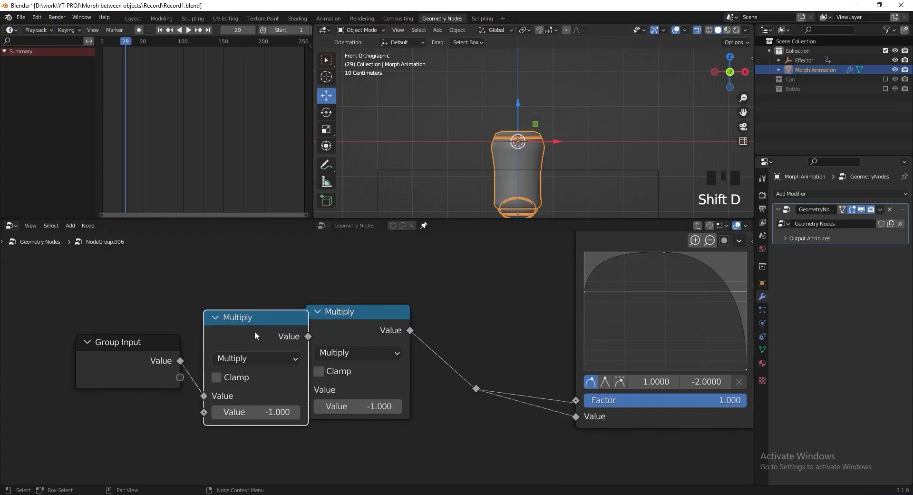
click(293, 330)
click(311, 357)
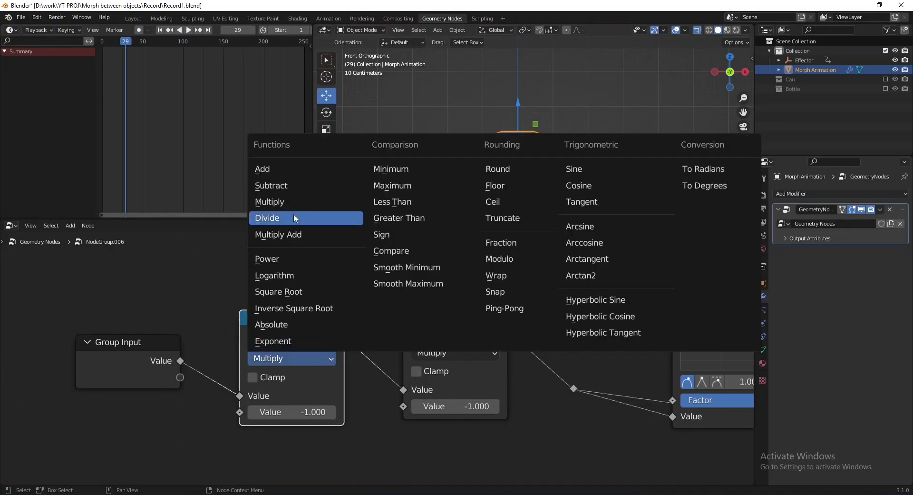
click(295, 188)
key(minus)
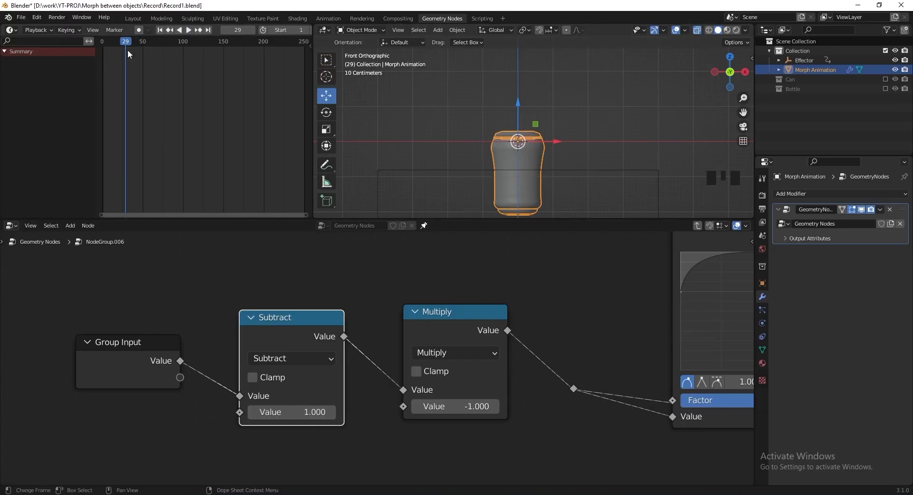
Step: Set the Subtract node's value to 1.600 and play the animation from the start to check the can end's motion
drag(128, 49, 101, 47)
key(space)
key(space)
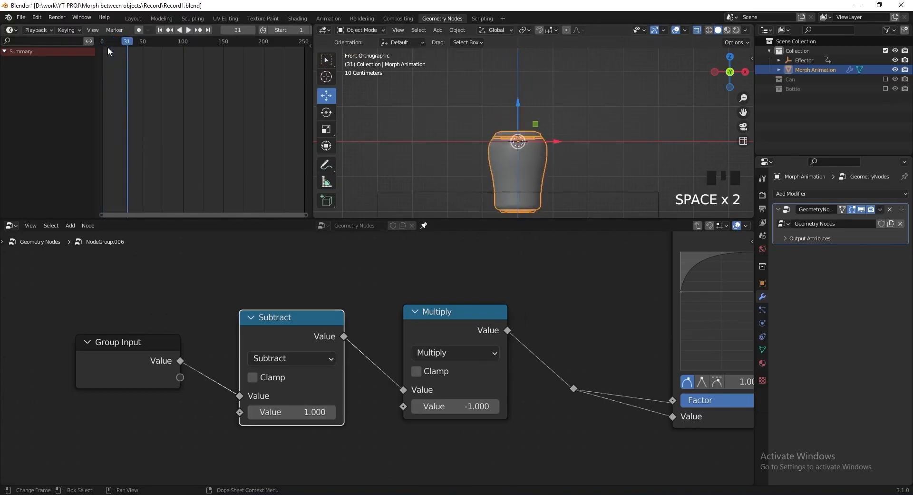
click(287, 409)
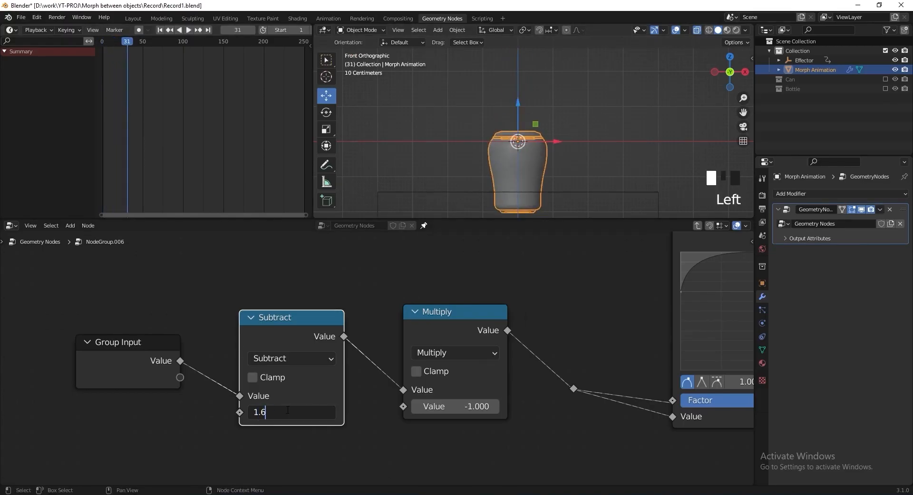
key(Return)
drag(129, 41, 102, 41)
key(space)
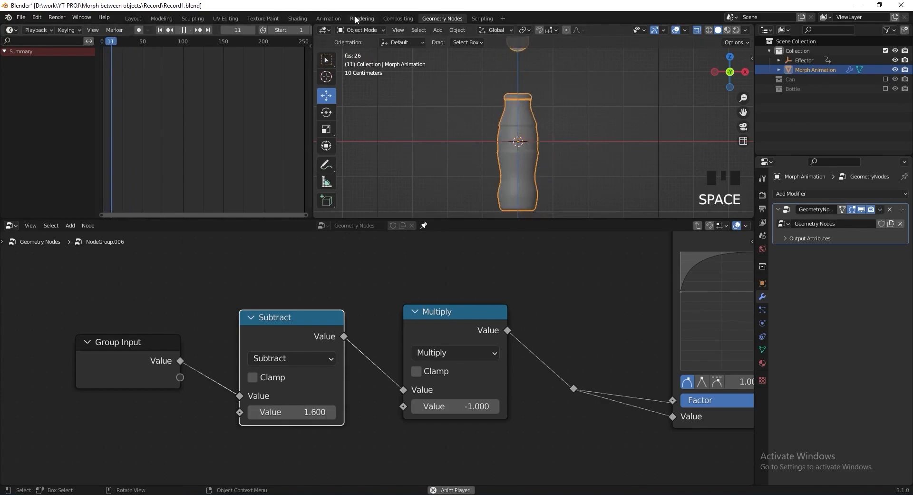
key(space)
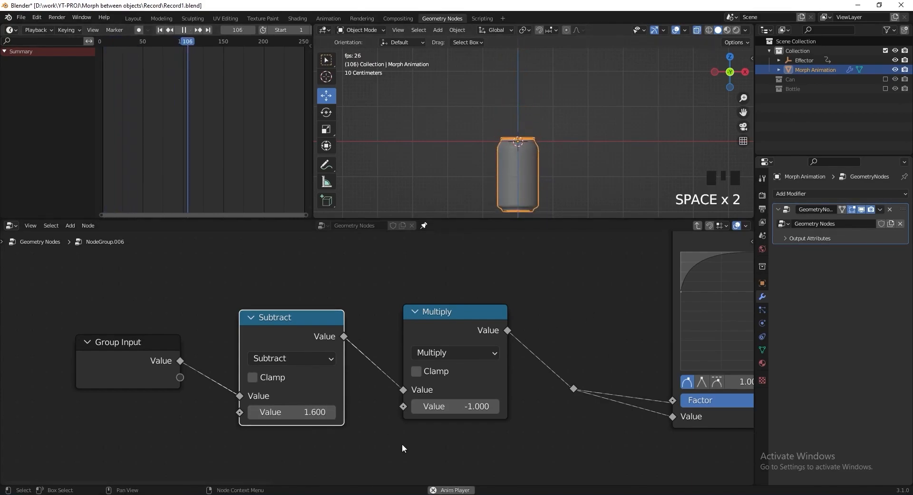
key(space)
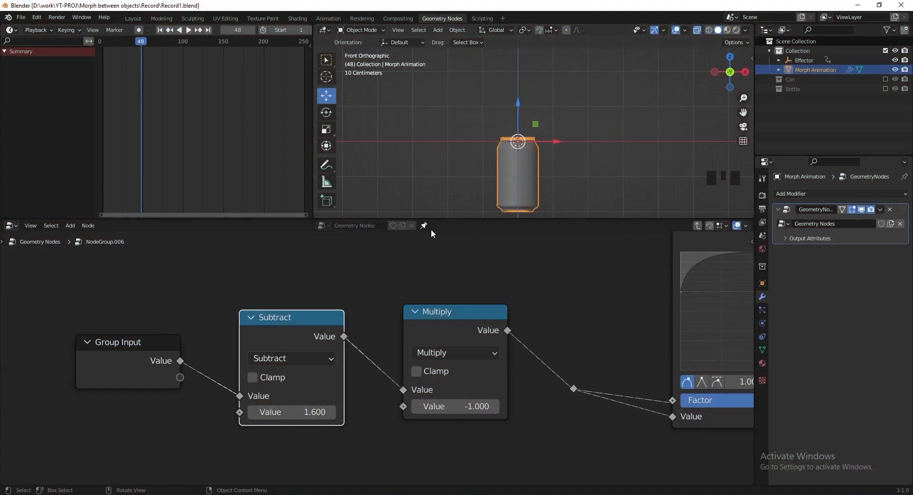
Step: Unpin the node tree and create three material slots on the Morph Animation object, each with a new material
click(424, 226)
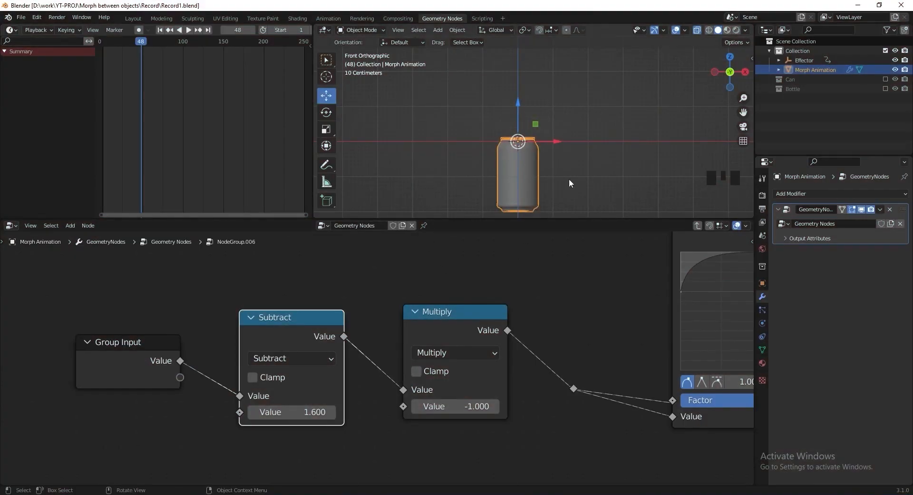
shift+middle_drag(543, 184, 552, 154)
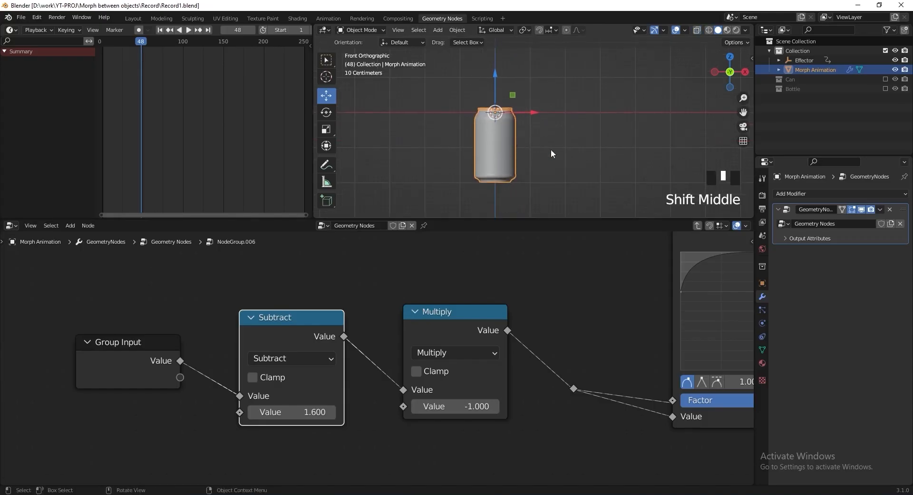
click(762, 363)
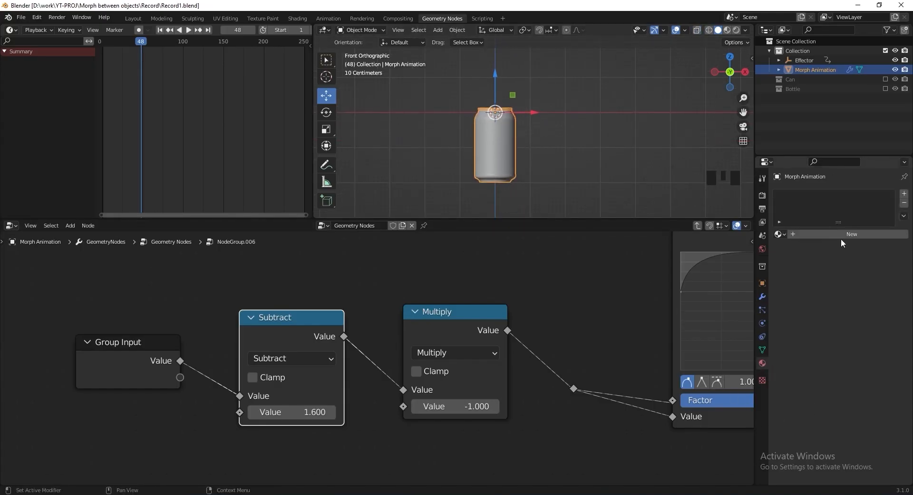
click(841, 234)
click(904, 192)
click(904, 194)
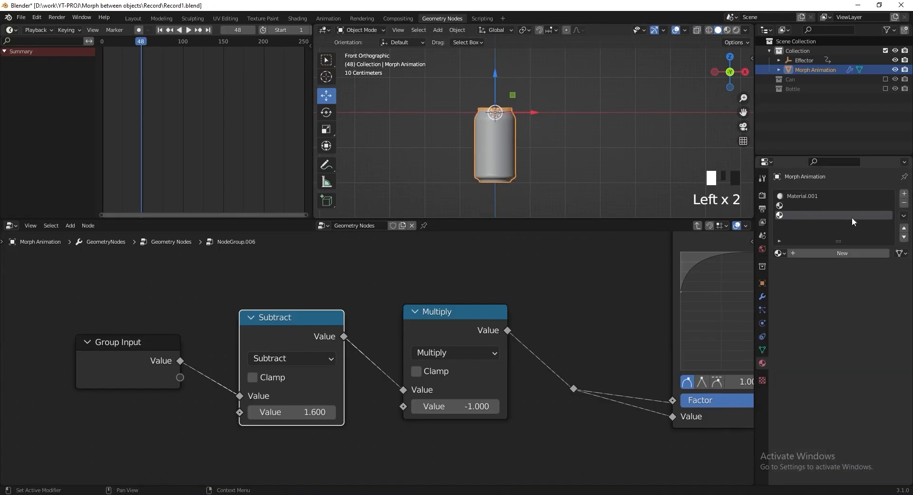
click(841, 251)
click(842, 205)
click(846, 256)
Step: Rename the three materials, in slot order, to Bottle Cap, Can End, and Can Body and Bottle
double_click(803, 196)
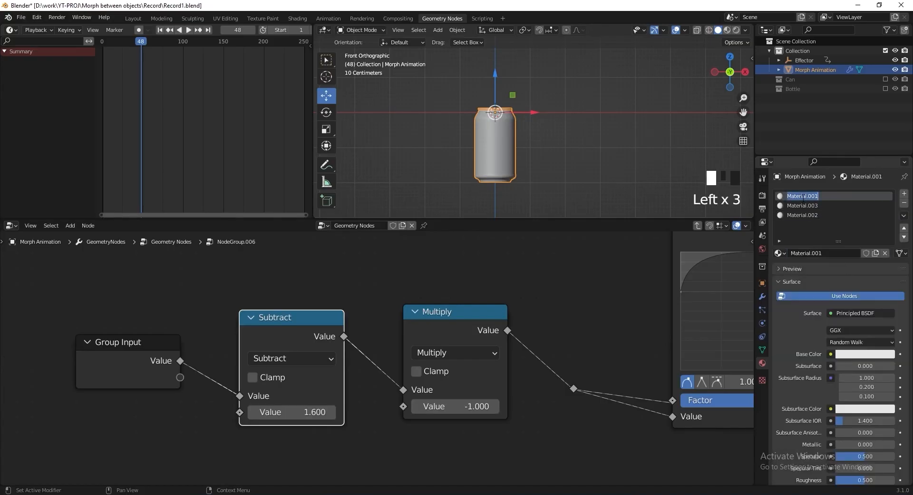
text(Bottle Cap)
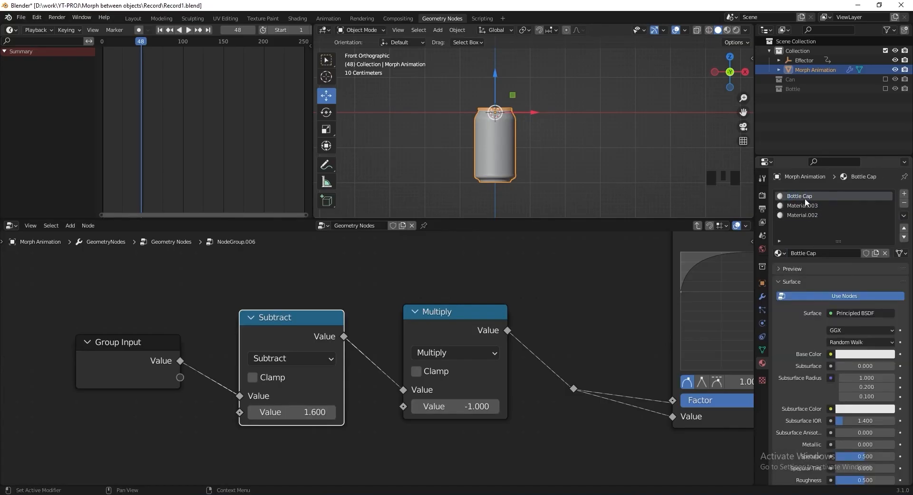
double_click(806, 204)
text(Can End)
key(Return)
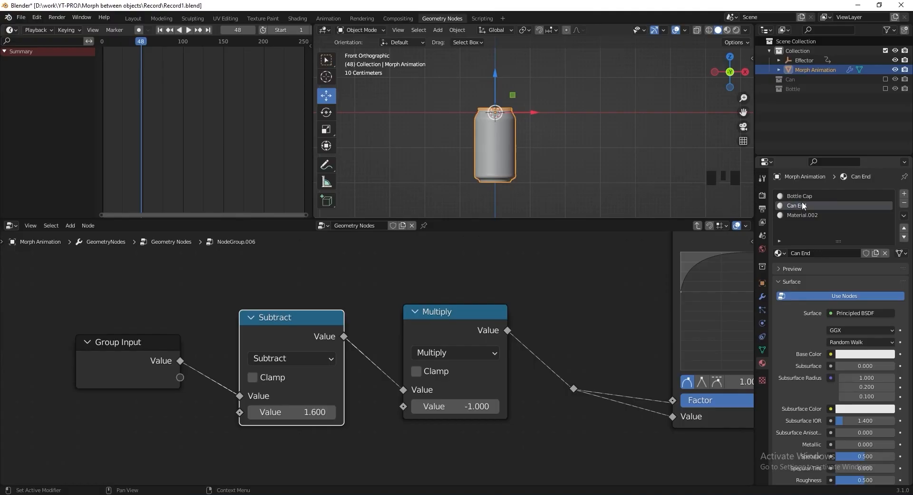
double_click(806, 215)
text(Can Bo)
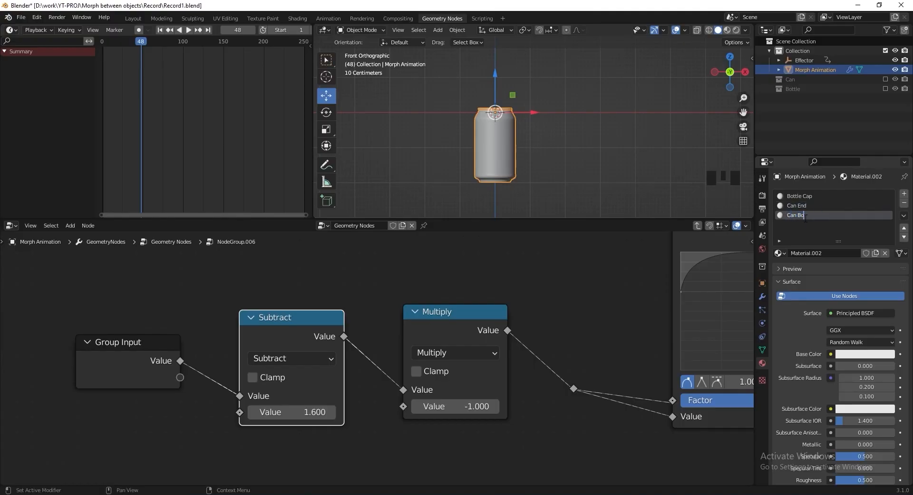
text(dy and Bottle)
key(Return)
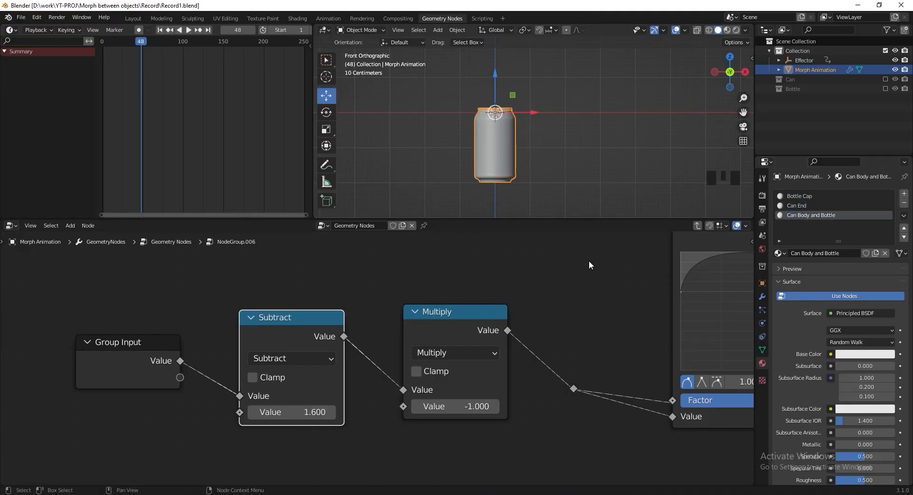
Step: Leave the node group and insert a Set Material node between the Can End Animation group and Join Geometry
key(Tab)
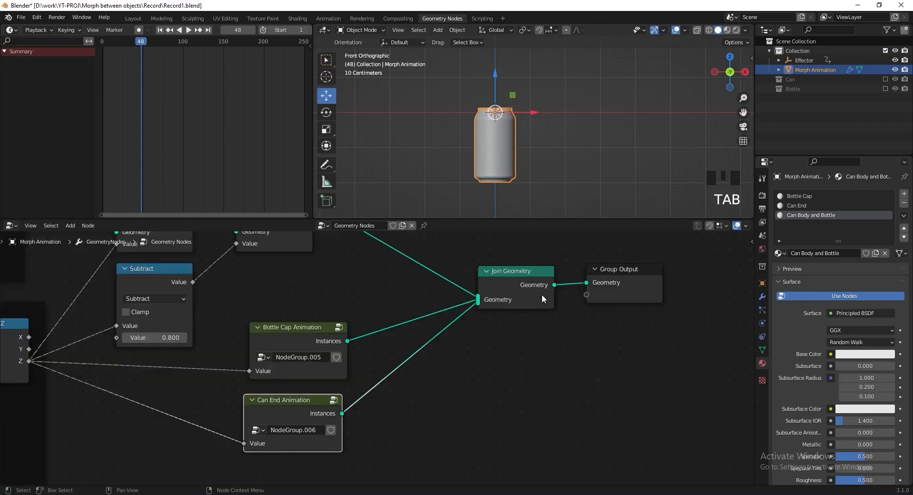
scroll(509, 337, down, 5)
middle_drag(492, 341, 406, 309)
scroll(487, 369, up, 4)
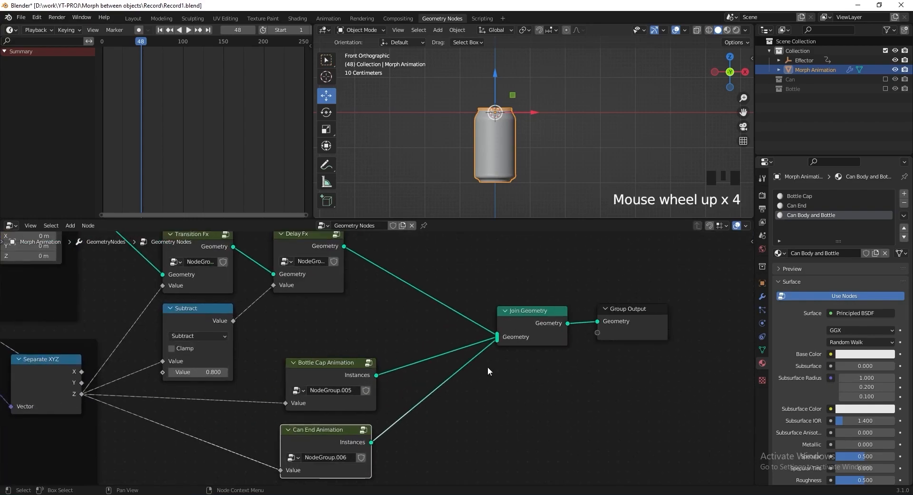
middle_drag(487, 369, 532, 359)
key(shift+a)
click(518, 297)
text(set)
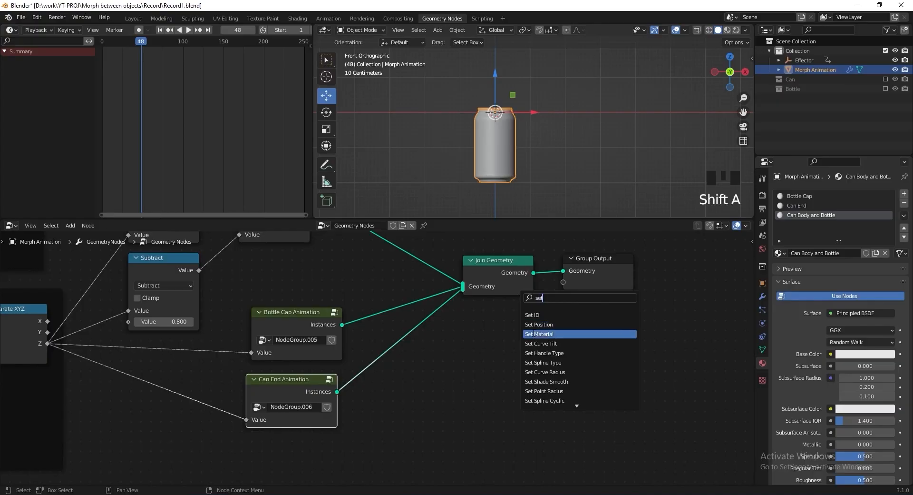
click(539, 333)
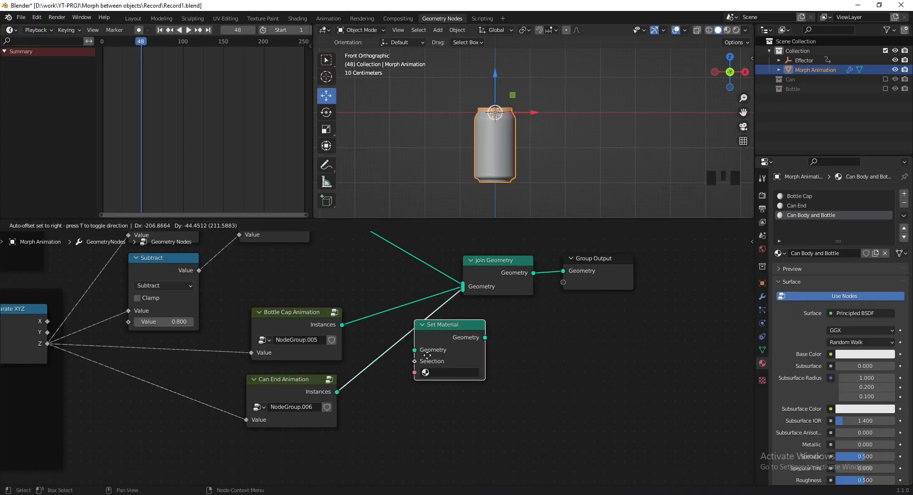
click(409, 356)
Step: Duplicate the Set Material node onto the Bottle Cap Animation and Delay Fx links to Join Geometry, spacing the copies apart
key(shift+d)
click(419, 281)
middle_drag(416, 285, 406, 321)
key(shift+d)
click(402, 254)
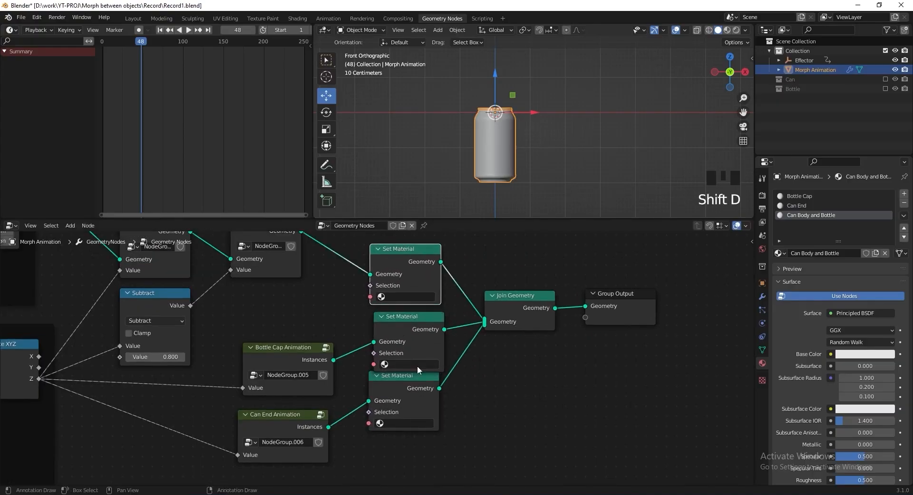
drag(417, 374, 421, 390)
scroll(459, 318, up, 1)
middle_drag(460, 318, 469, 326)
Step: Assign Can Body and Bottle to the Delay Fx Set Material node, Bottle Cap to the cap's, and Can End to the can end's
click(433, 303)
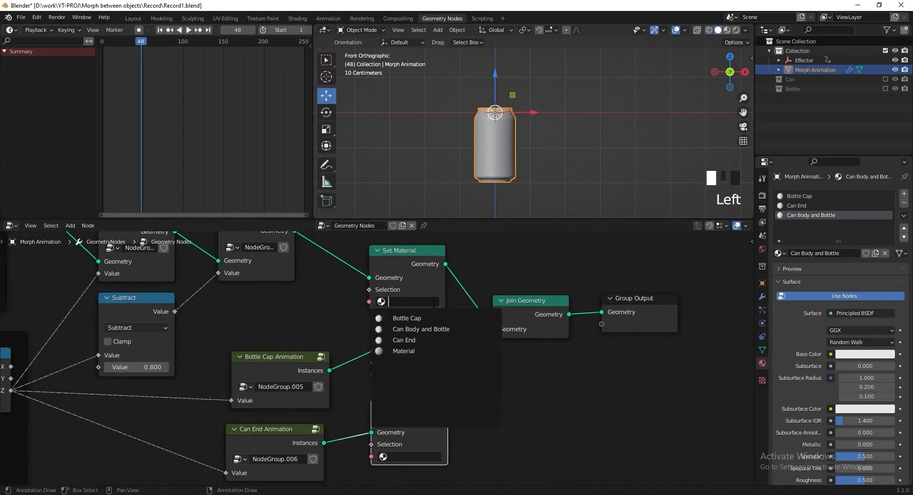
click(421, 329)
click(421, 375)
click(407, 261)
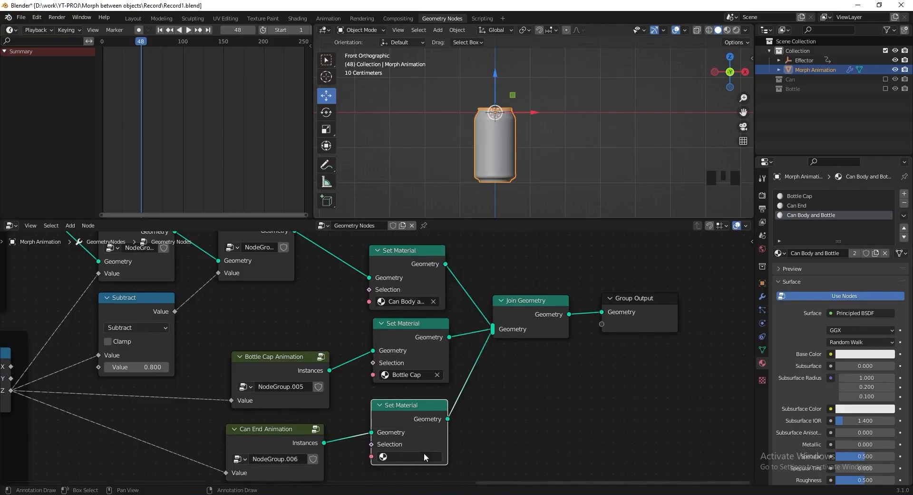
click(409, 456)
click(418, 368)
Step: Set the 3D viewport to Material Preview shading with the can seen in perspective from slightly above
middle_drag(513, 143, 543, 129)
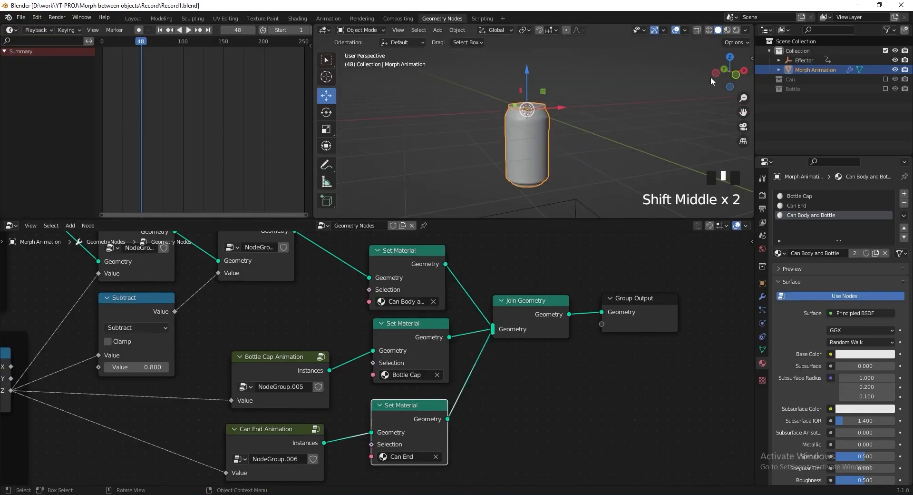
click(727, 29)
middle_drag(619, 157, 600, 188)
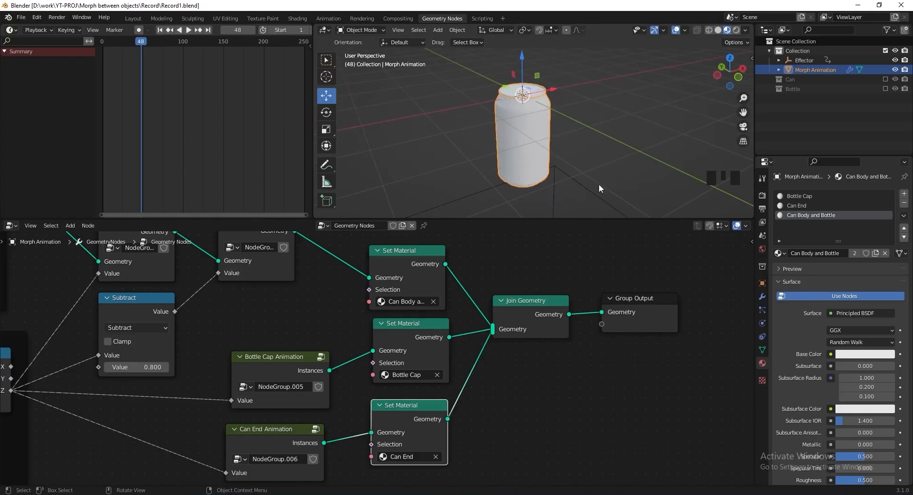
Step: Select the Bottle Cap material and switch the node editor to the Shader Editor to show its nodes
click(810, 197)
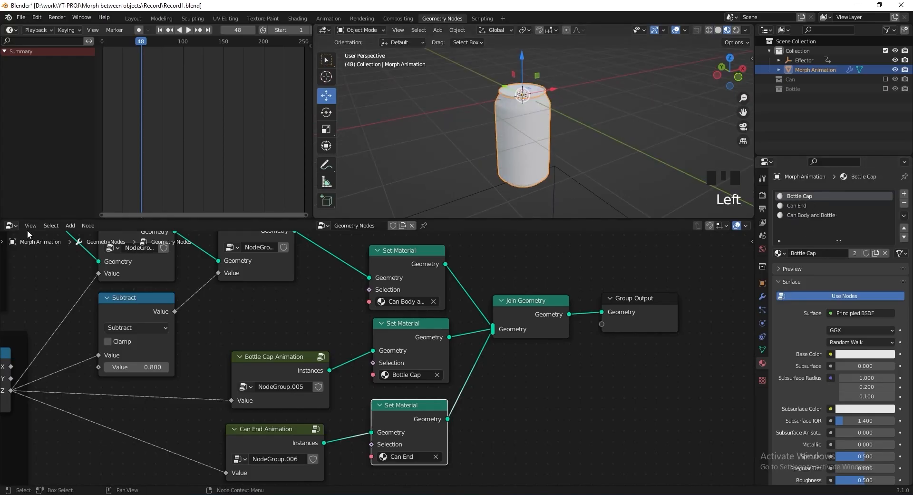
click(12, 225)
click(64, 316)
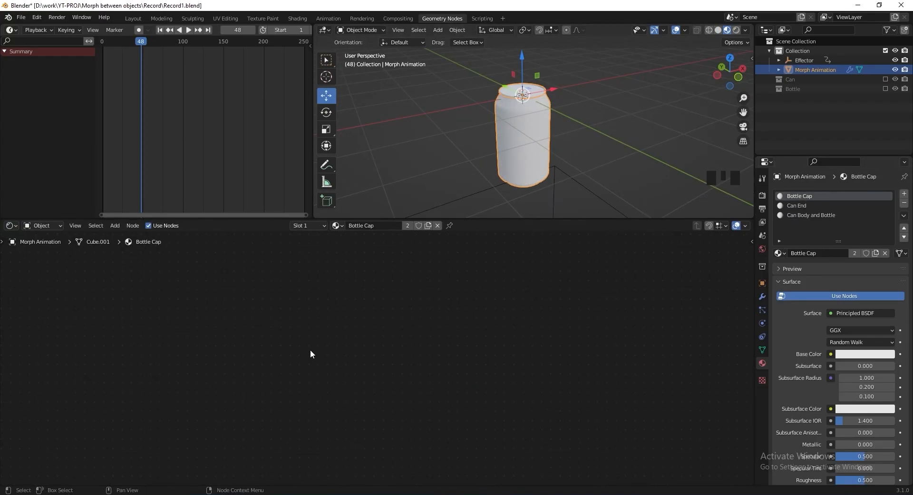
key(Home)
scroll(310, 354, up, 3)
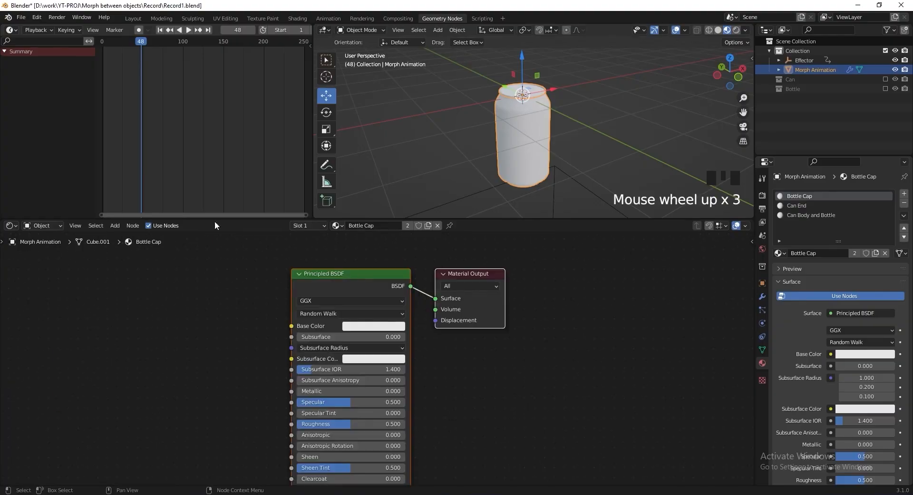
Step: Go to frame 0 and darken the Bottle Cap material's Base Color to light grey
click(102, 47)
scroll(499, 124, up, 2)
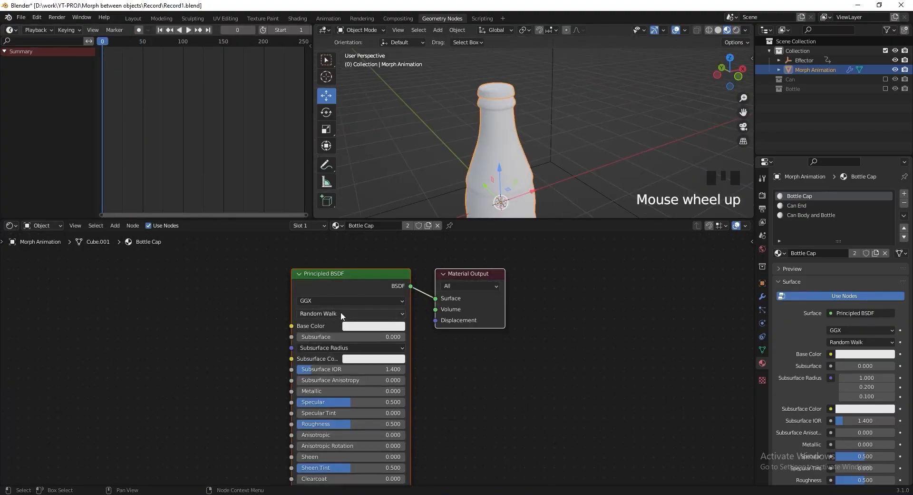
click(360, 326)
click(428, 199)
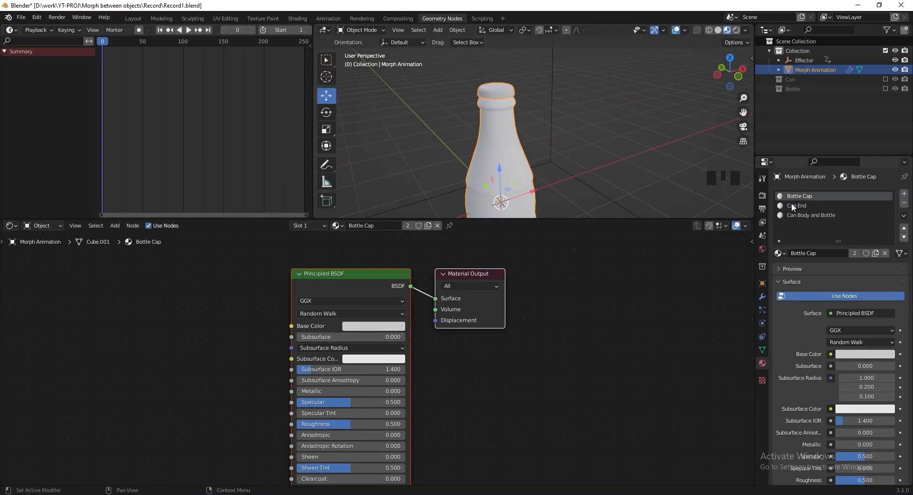
Step: Select the Can End material, go to frame 75 and set its Base Color to dark grey
click(804, 205)
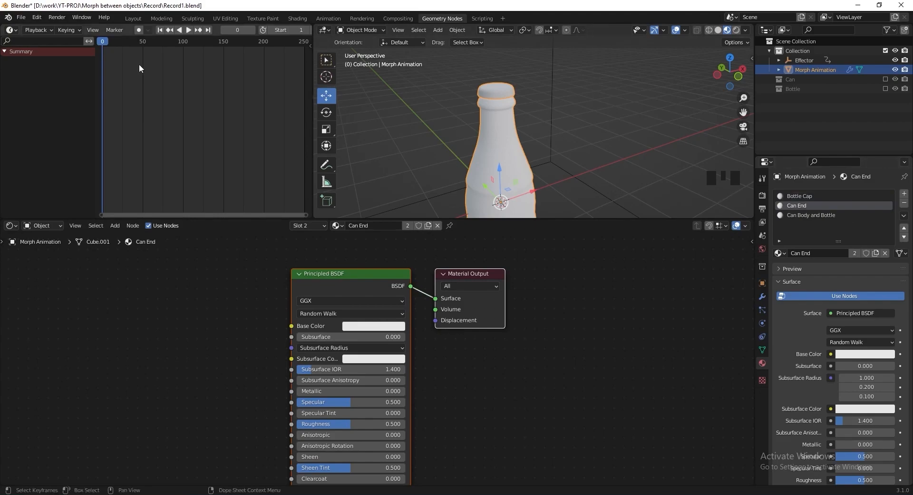
drag(122, 42, 163, 48)
shift+middle_drag(464, 185, 452, 100)
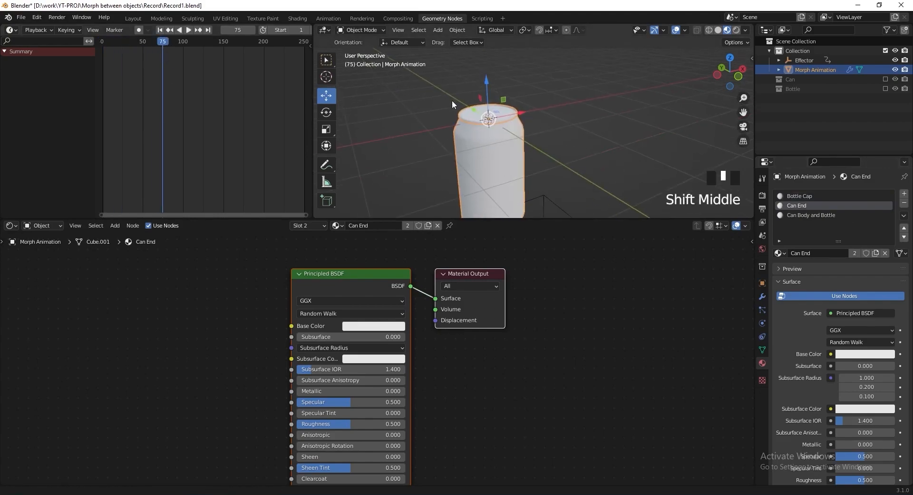
click(397, 326)
click(428, 231)
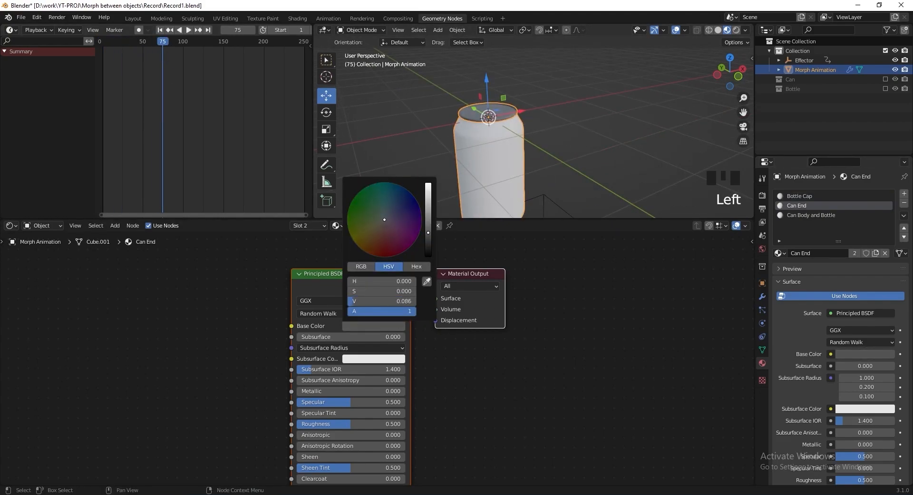
drag(428, 232, 428, 236)
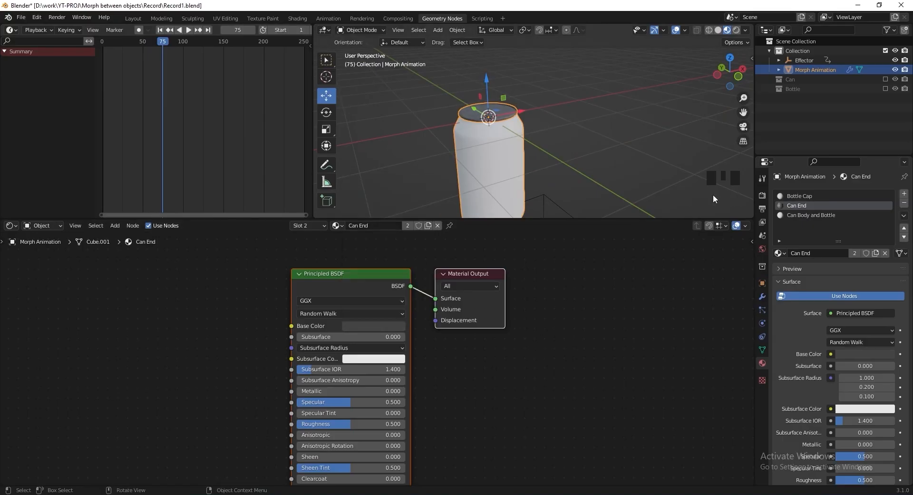
Step: In the Can Body and Bottle material, insert a Mix Shader between the Principled BSDF and Material Output
click(823, 214)
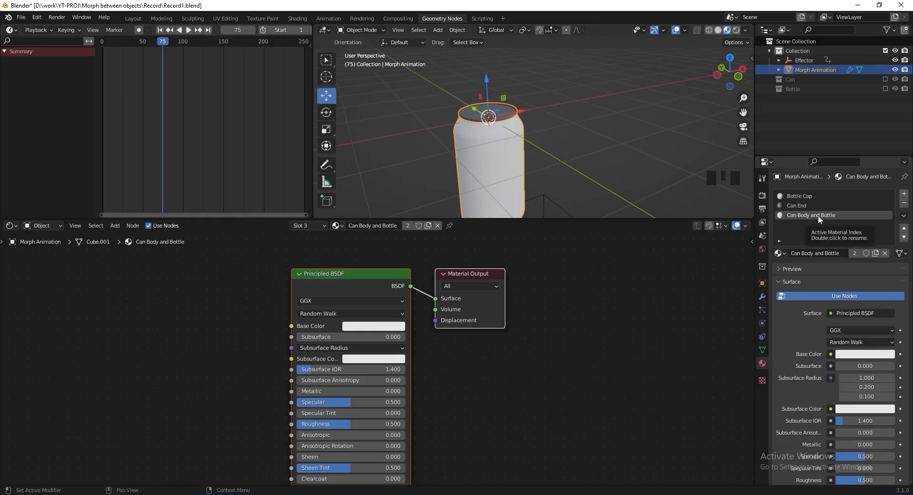
key(shift+a)
click(496, 336)
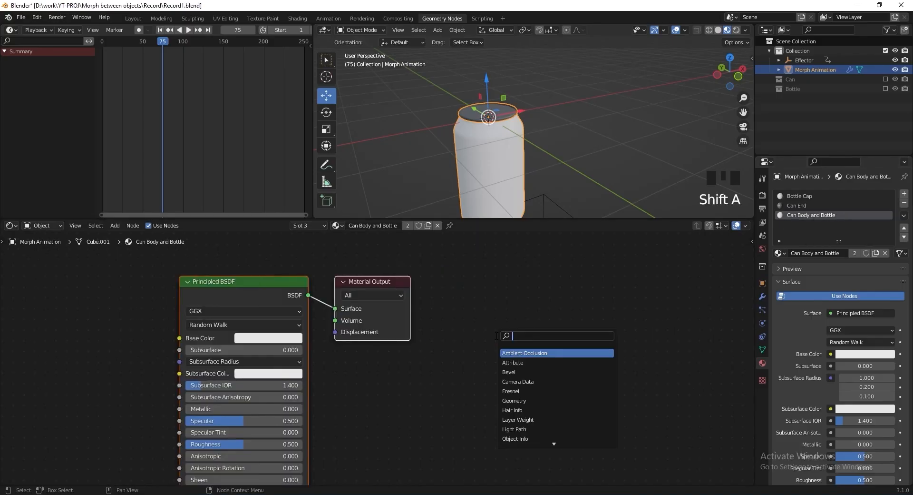
text(mix)
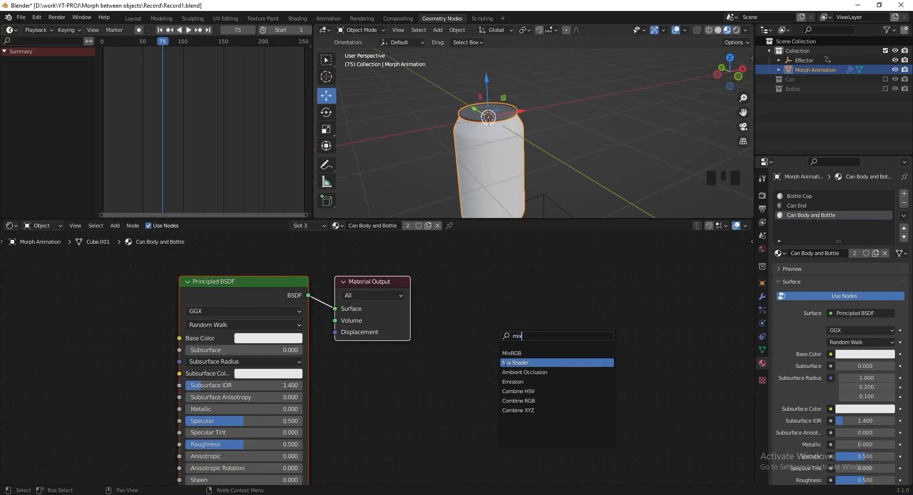
click(515, 363)
click(381, 314)
Step: Duplicate the Principled BSDF and connect the copy to the Mix Shader's second Shader input
drag(293, 306, 248, 306)
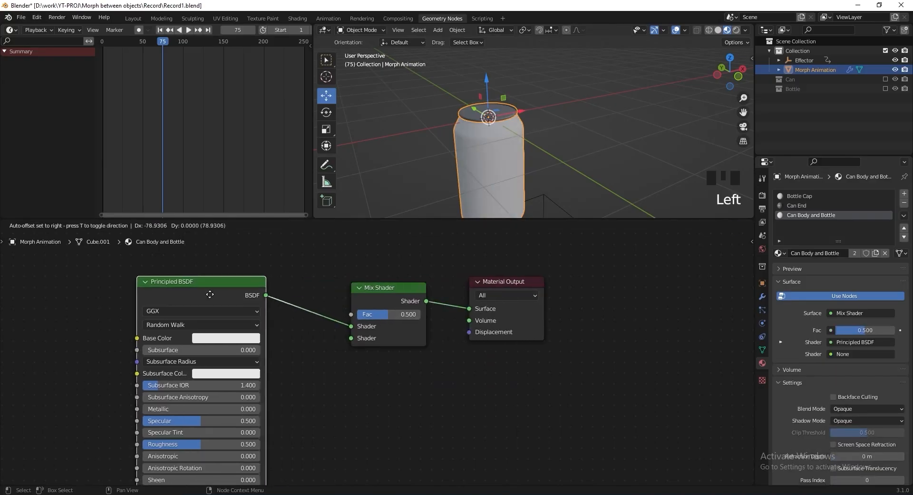
key(shift+d)
drag(444, 393, 409, 352)
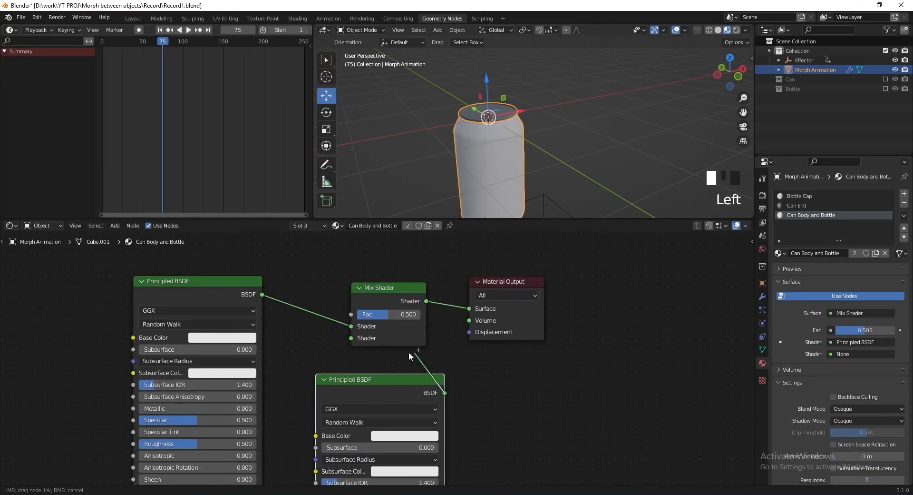
drag(355, 340, 351, 338)
Step: Set the first Principled BSDF's Base Color to purple (H 0.759, S 0.993, V 0.800) and the second one's to blue
middle_drag(490, 395, 517, 376)
click(269, 318)
click(289, 214)
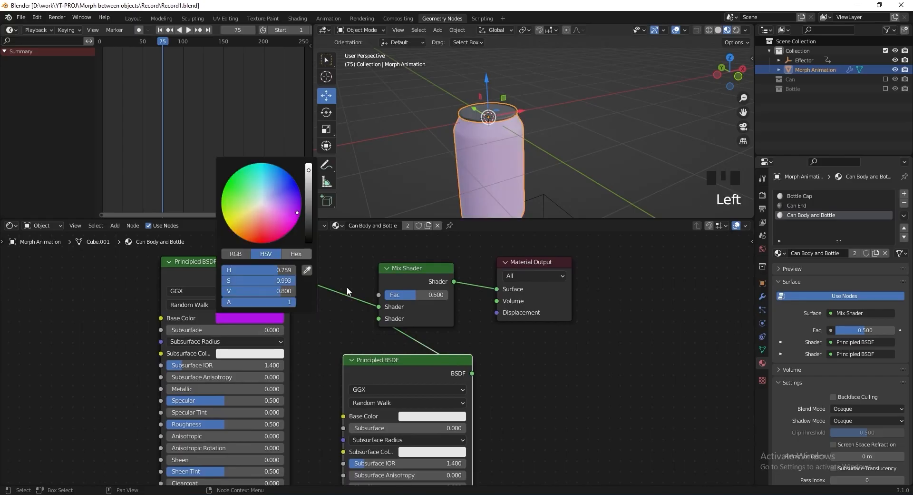
click(452, 416)
drag(450, 335, 480, 290)
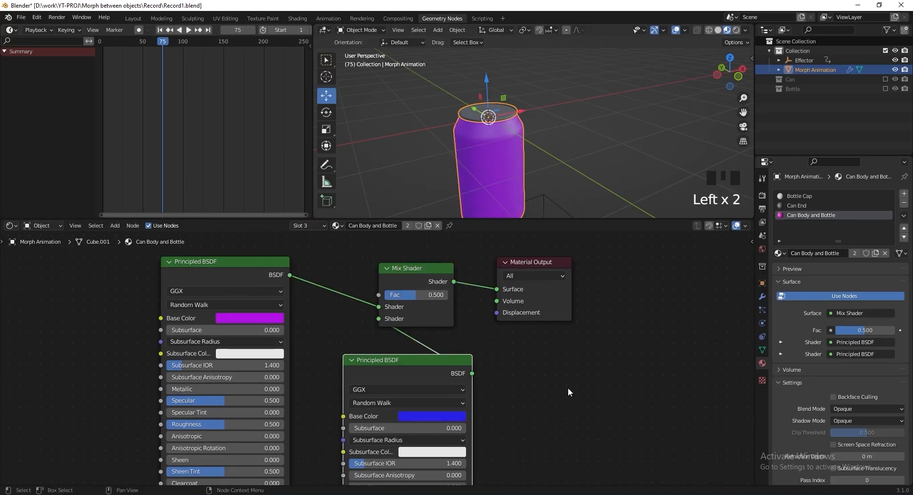
Step: Add a ColorRamp node above the purple Principled BSDF and connect its Color output to the Mix Shader's Fac
middle_drag(566, 393, 550, 381)
scroll(481, 306, down, 3)
scroll(363, 326, up, 2)
key(shift+a)
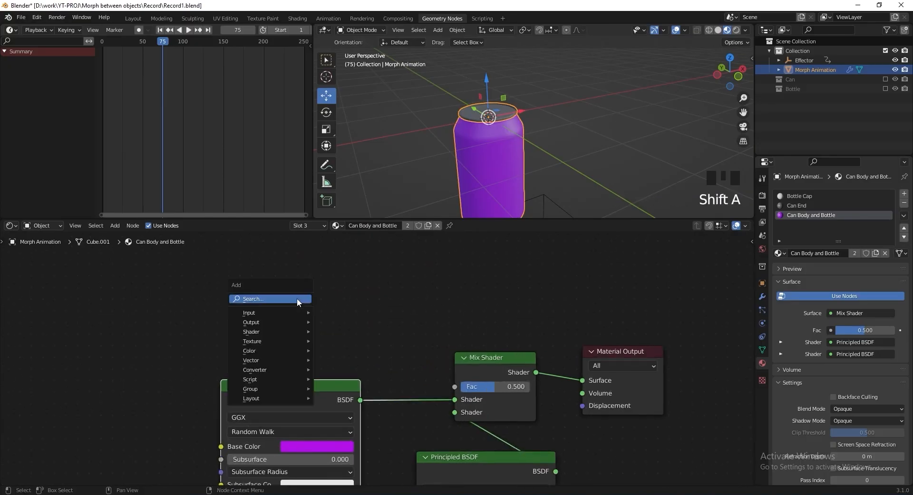
click(297, 299)
text(colo)
click(304, 312)
click(222, 259)
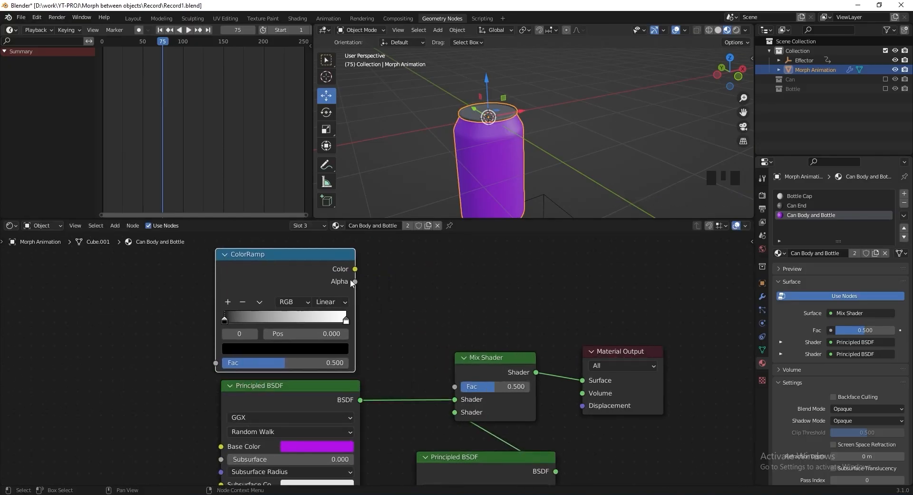
drag(355, 268, 455, 387)
Step: Add a Gradient Texture node before the ColorRamp and connect its Color output to the ColorRamp's Fac
middle_drag(128, 296, 256, 301)
key(shift+a)
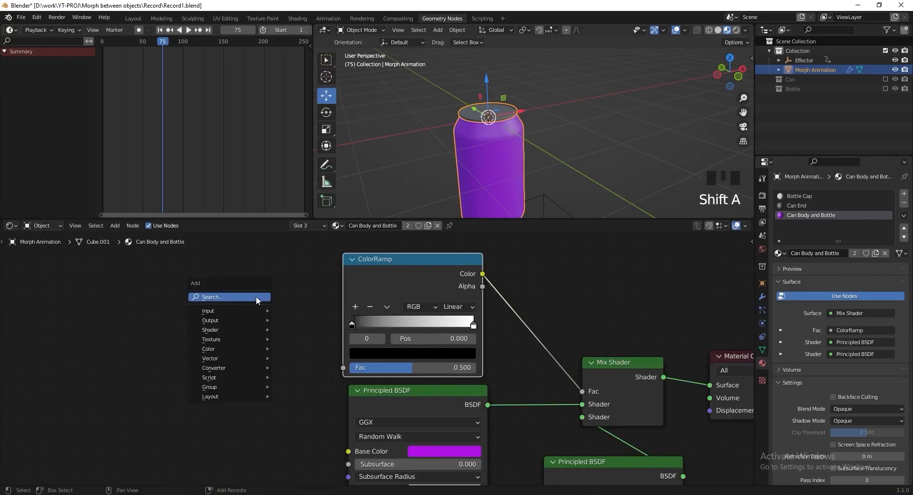
click(256, 296)
text(gra)
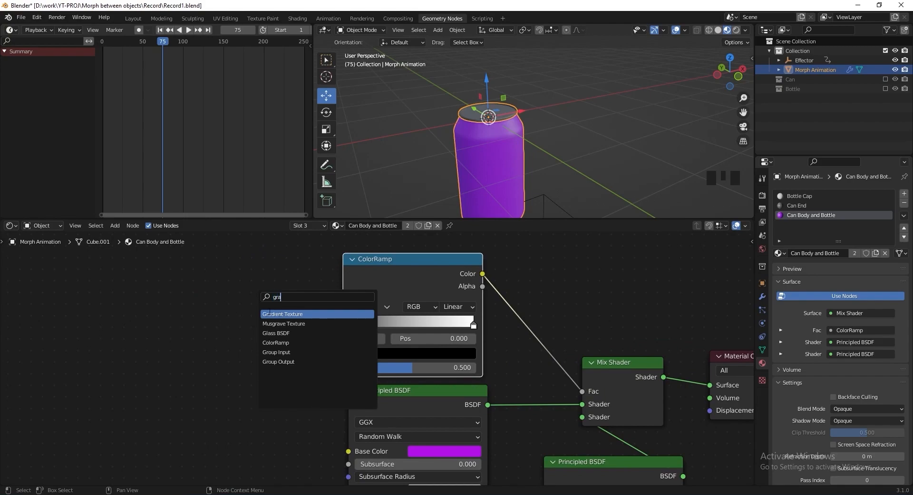
click(269, 313)
click(209, 294)
drag(285, 309, 315, 304)
drag(341, 365, 342, 366)
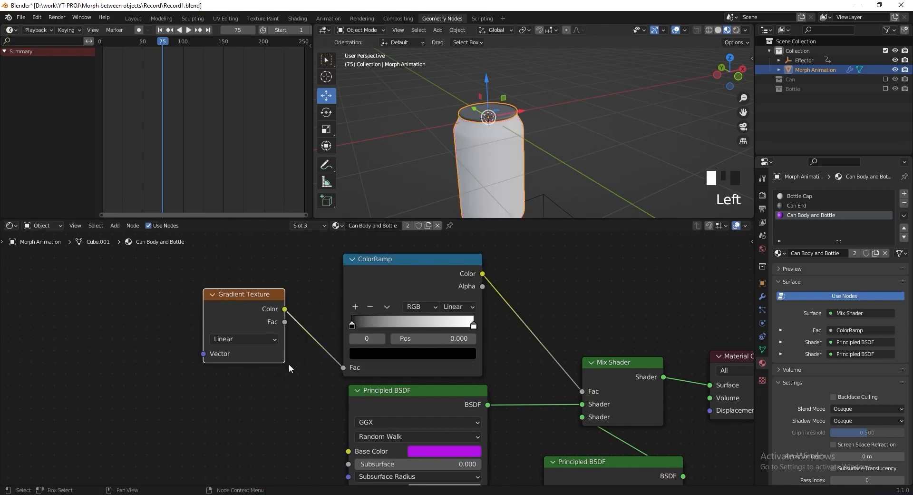
Step: Add Texture Coordinate and Mapping nodes feeding the Gradient Texture's Vector input, and save the file
drag(245, 305, 243, 293)
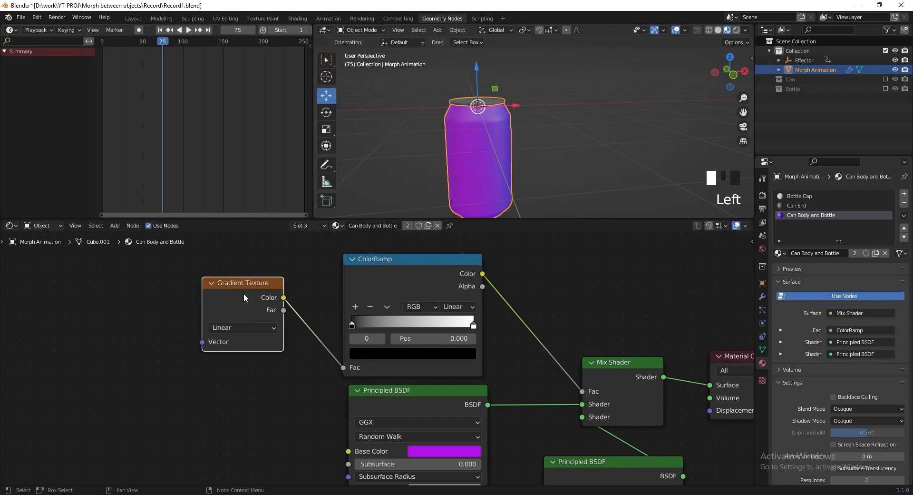
key(ctrl+t)
middle_drag(244, 292, 431, 301)
key(ctrl+s)
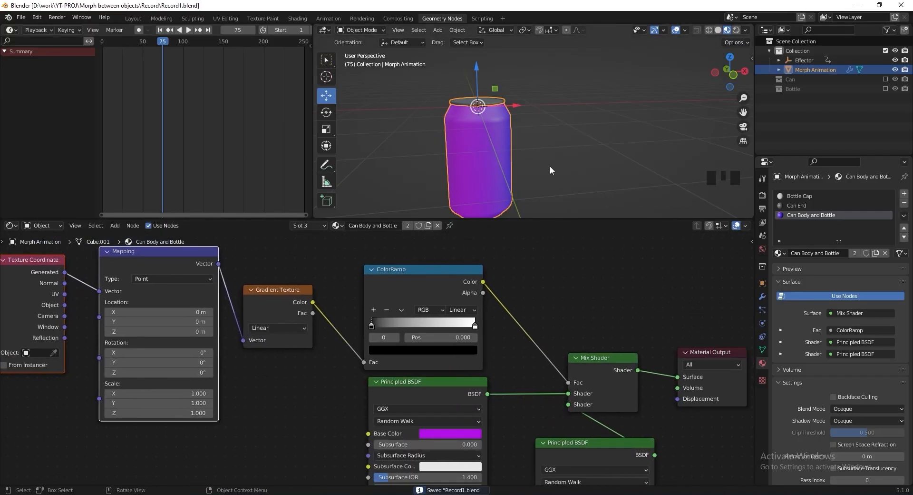
Step: Set the ColorRamp's interpolation to Constant
middle_drag(446, 385, 435, 385)
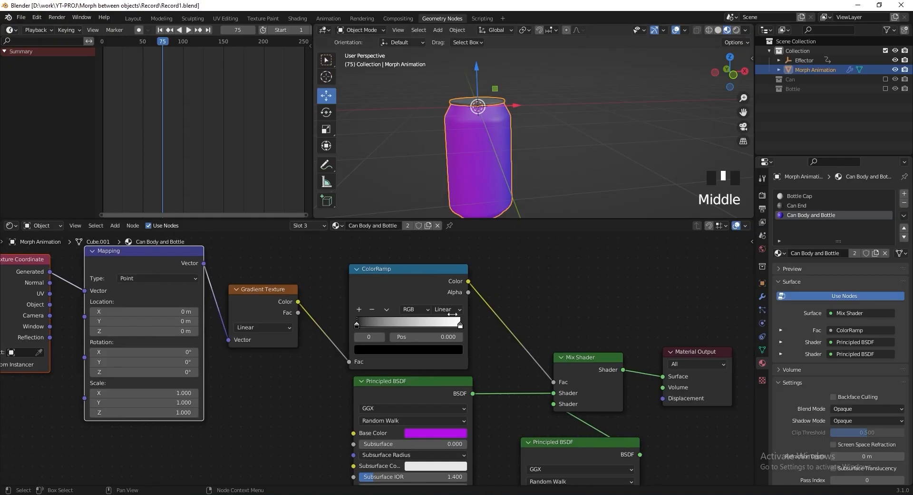
middle_drag(471, 157, 466, 158)
scroll(490, 286, up, 3)
middle_drag(497, 311, 490, 341)
scroll(490, 341, up, 3)
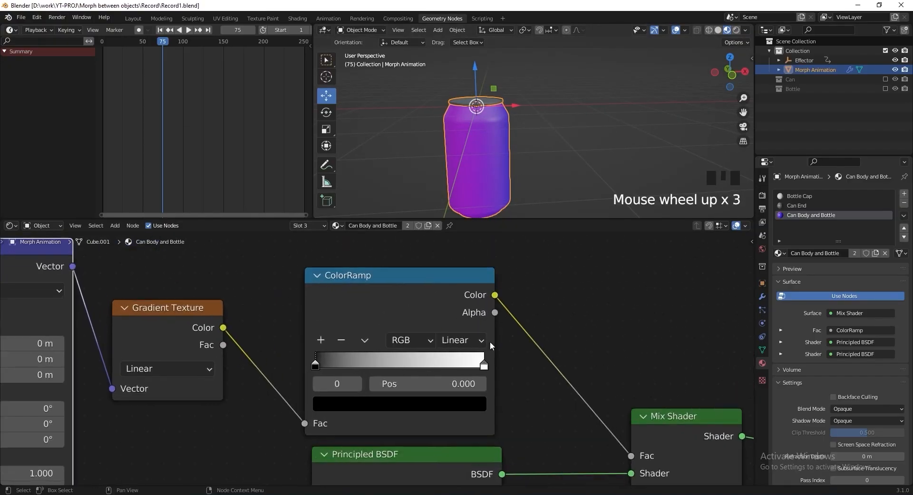
click(482, 341)
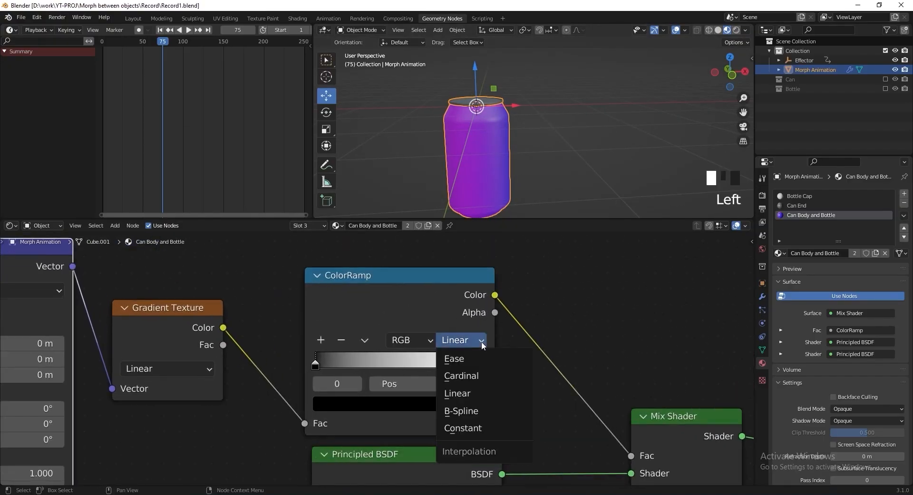
click(474, 426)
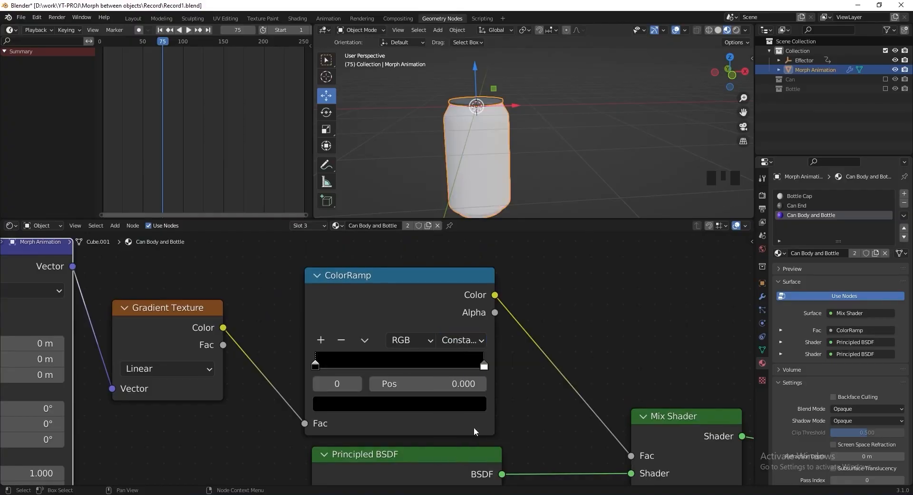
Step: Move the ColorRamp's black and white stops closer together near the middle, with the white stop at position 0.423
drag(490, 368, 404, 369)
drag(322, 370, 382, 370)
drag(383, 369, 387, 370)
Step: Add a plain axes empty to the scene and rename it Mask Shader Effector
middle_drag(516, 166, 543, 143)
key(shift+a)
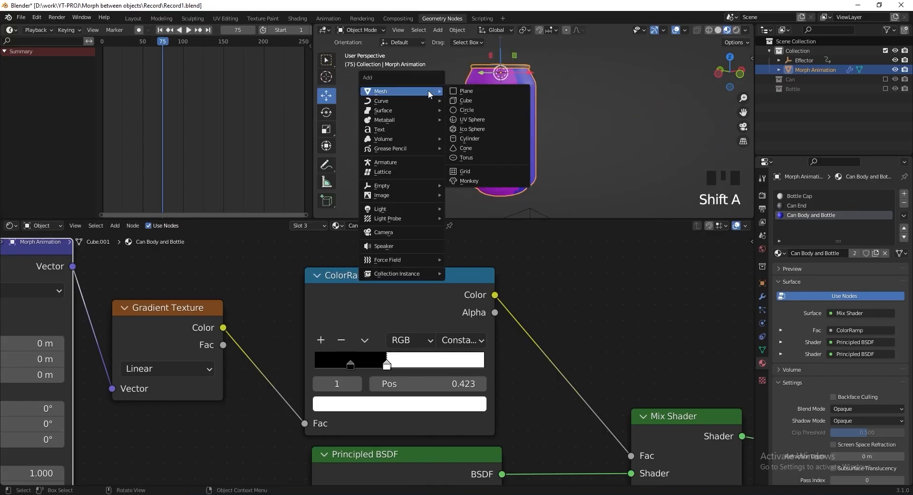
mouse_move(409, 189)
click(469, 185)
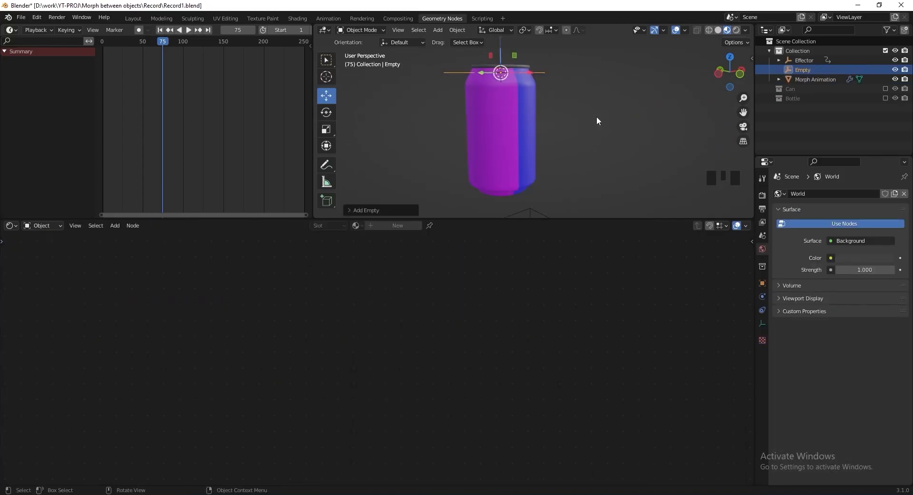
double_click(804, 70)
text(Mask)
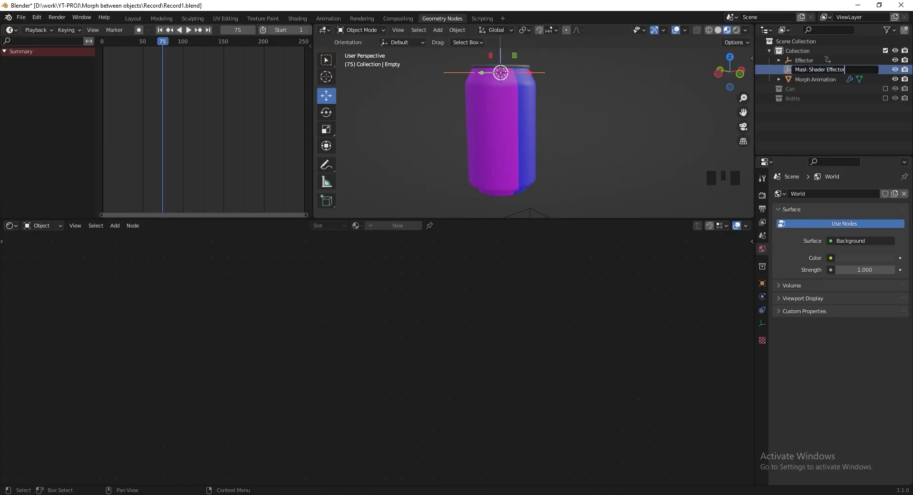
text( Shader Effector)
key(Return)
Step: In the Morph Animation's body material, connect the Texture Coordinate's Object output to the Mapping node's Vector input
click(514, 133)
scroll(547, 320, down, 3)
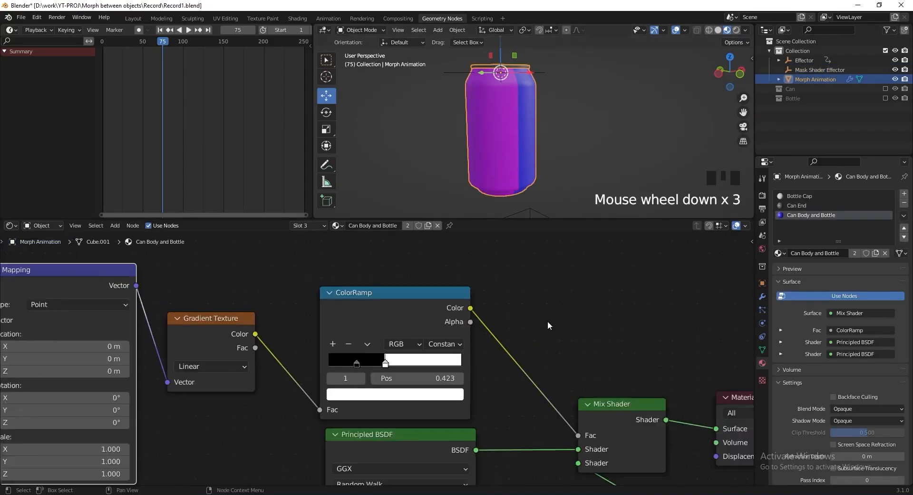
scroll(548, 321, down, 8)
middle_drag(379, 341, 613, 338)
scroll(307, 343, up, 4)
middle_drag(312, 344, 370, 330)
scroll(370, 329, up, 2)
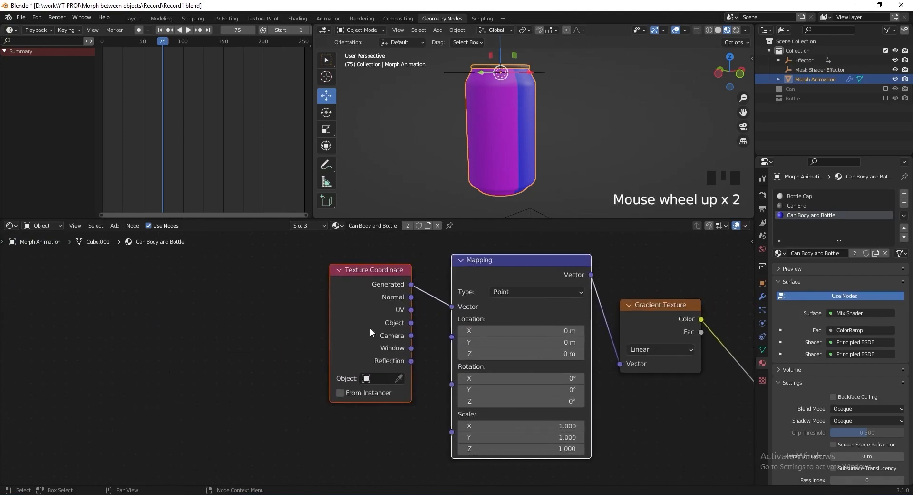
drag(378, 314, 458, 302)
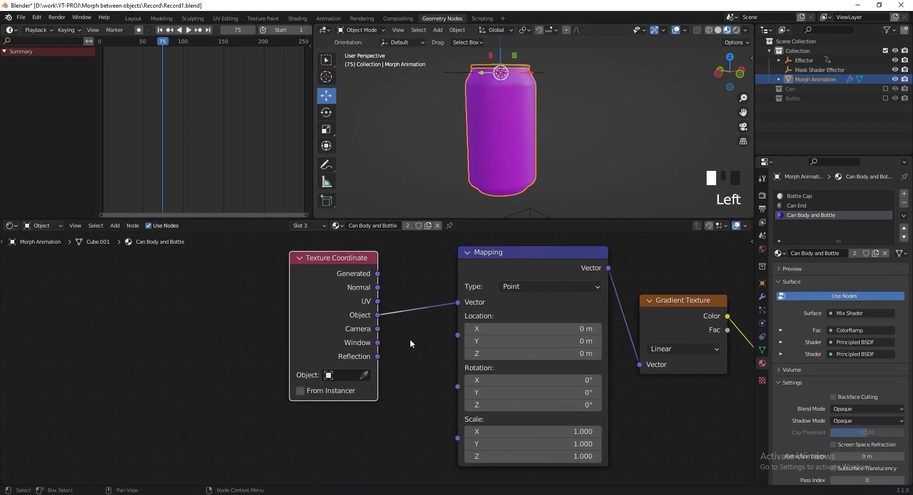
Step: Set the Texture Coordinate node's reference object to Mask Shader Effector and save the file
click(352, 374)
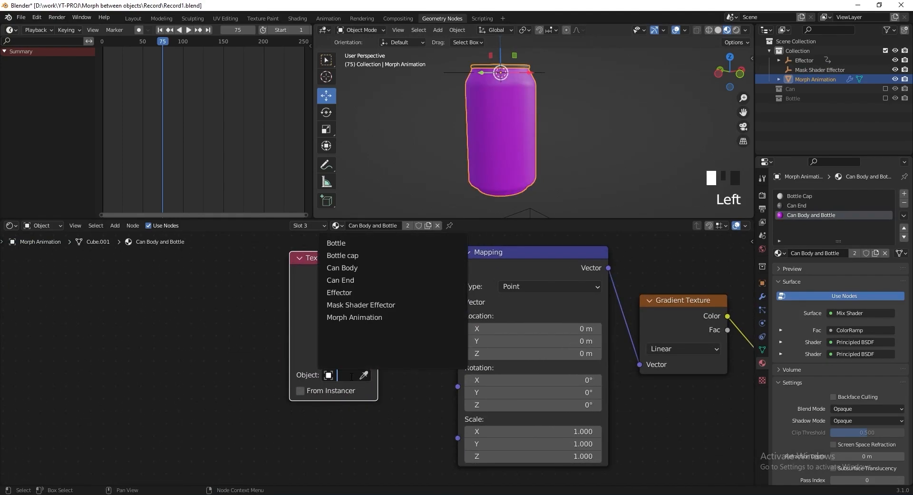
click(361, 305)
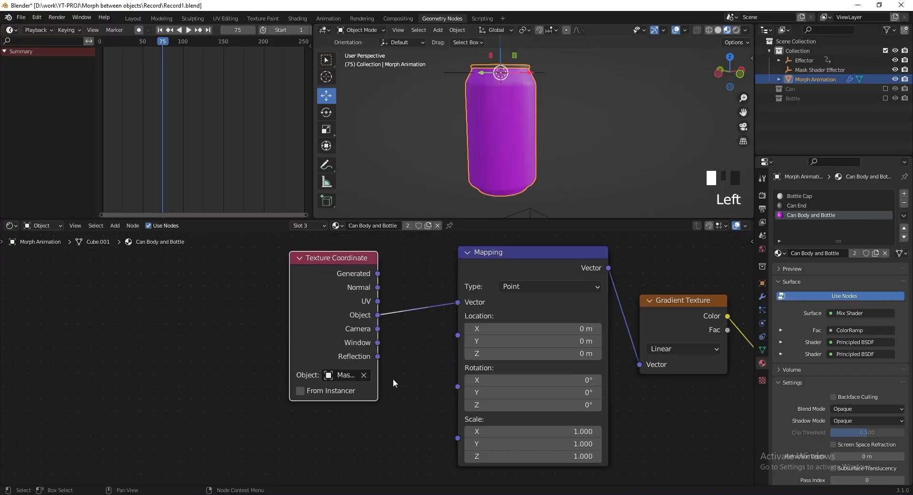
key(ctrl+s)
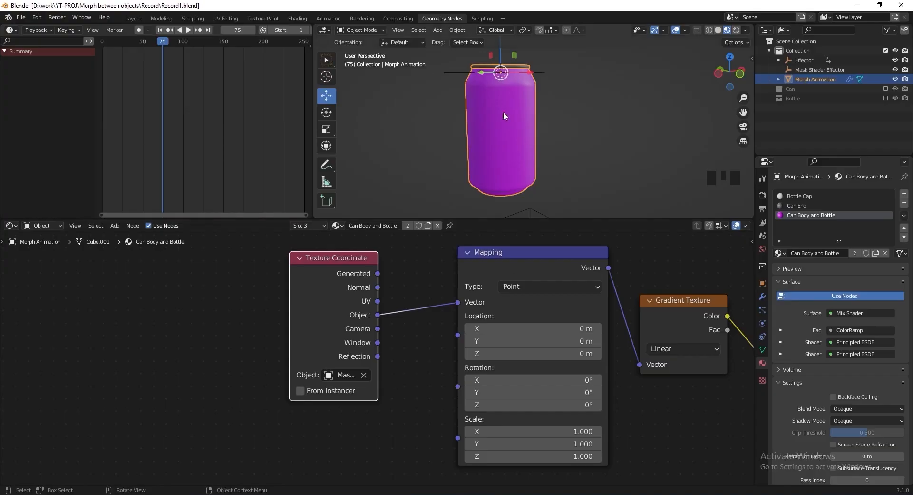
Step: Rotate the Mask Shader Effector empty 90° about the Y axis
click(828, 70)
scroll(515, 138, down, 2)
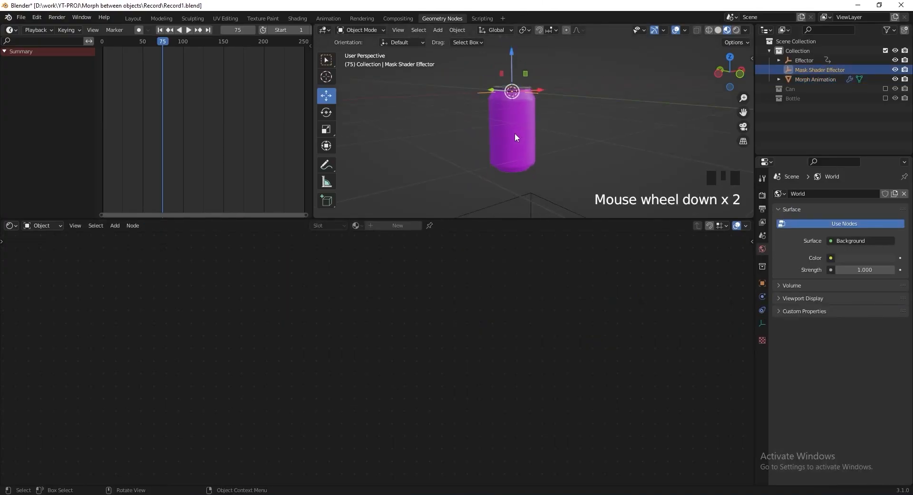
text(ry90)
key(Return)
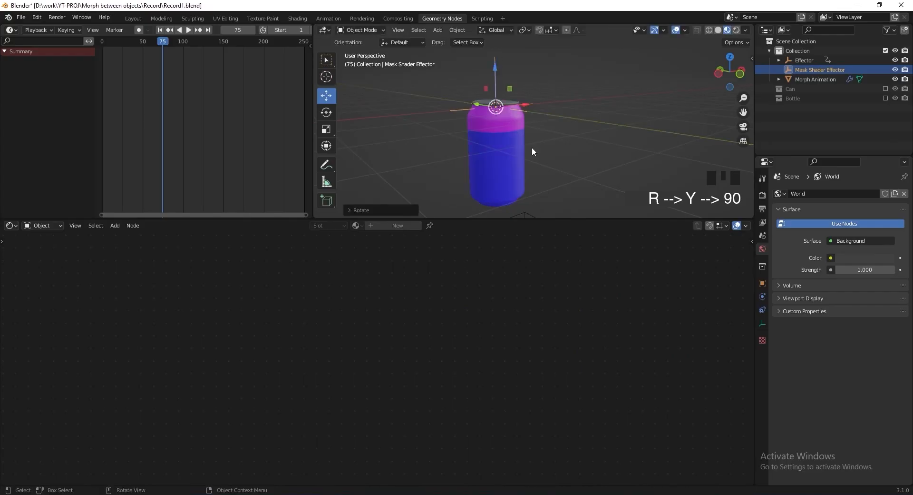
shift+middle_drag(532, 147, 539, 142)
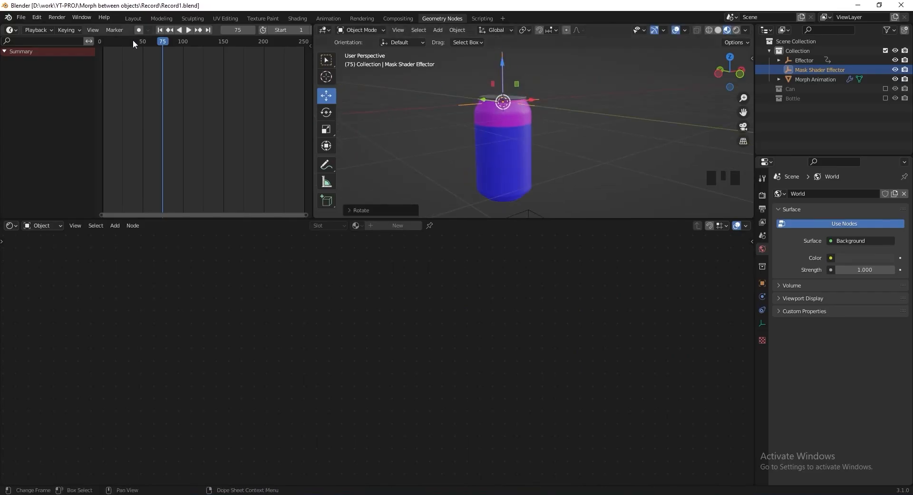
Step: At frame 0, set the Mask Shader Effector's Z location to 3 m and insert a single keyframe on it
drag(133, 44, 102, 42)
key(n)
middle_drag(482, 109, 484, 99)
shift+middle_drag(485, 99, 481, 165)
drag(689, 97, 742, 97)
click(689, 97)
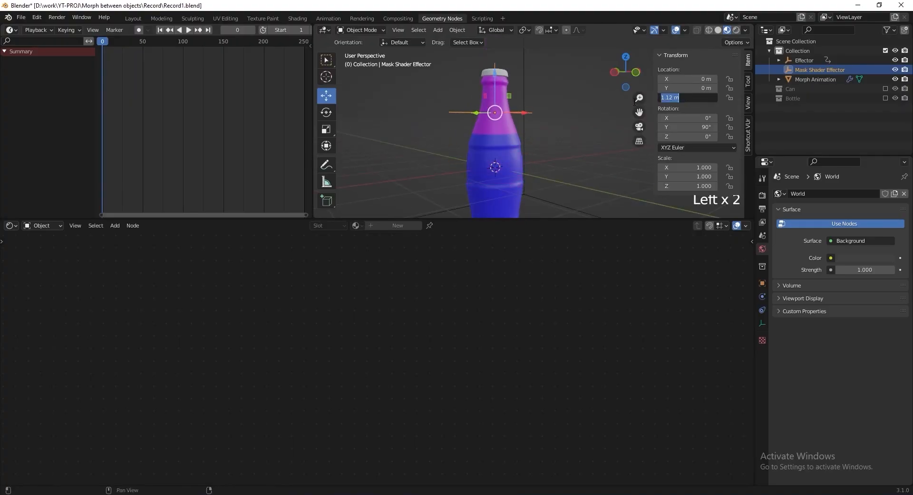
text(3)
key(Return)
right_click(686, 99)
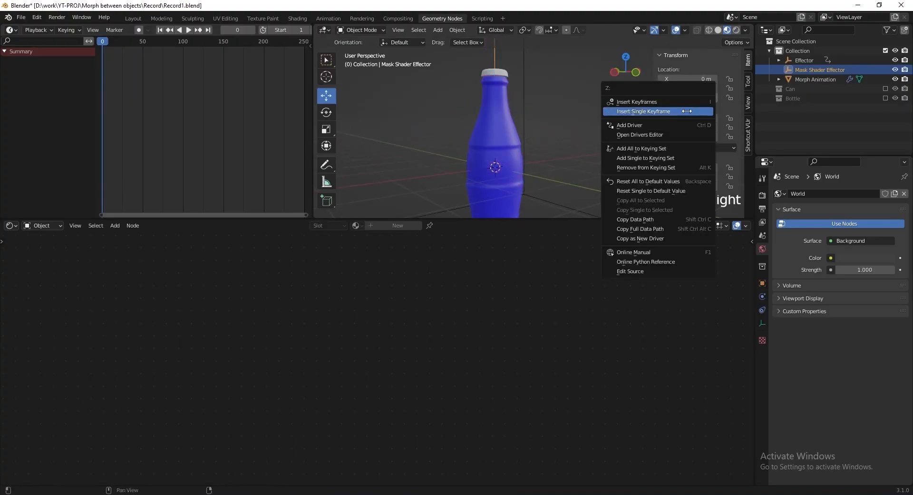
click(687, 111)
Step: At frame 40, set the Mask Shader Effector's Z location to -3 m and insert a single keyframe on it
shift+middle_drag(535, 89, 493, 116)
key(KP_1)
scroll(522, 88, down, 2)
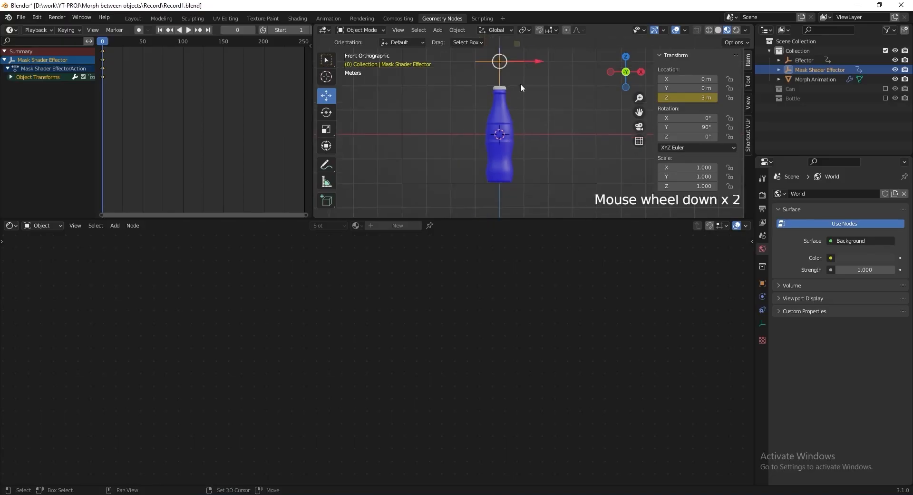
shift+middle_drag(521, 85, 500, 102)
drag(590, 219, 588, 261)
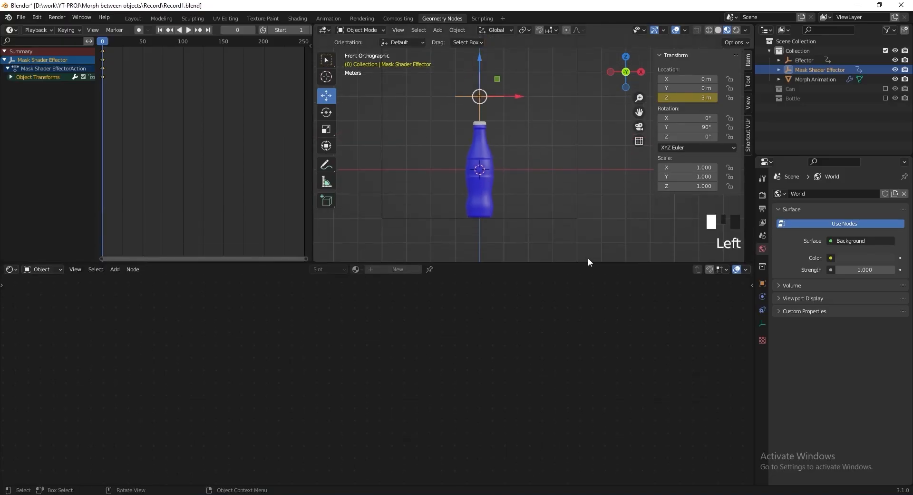
drag(133, 42, 135, 45)
alt+scroll(135, 44, up, 2)
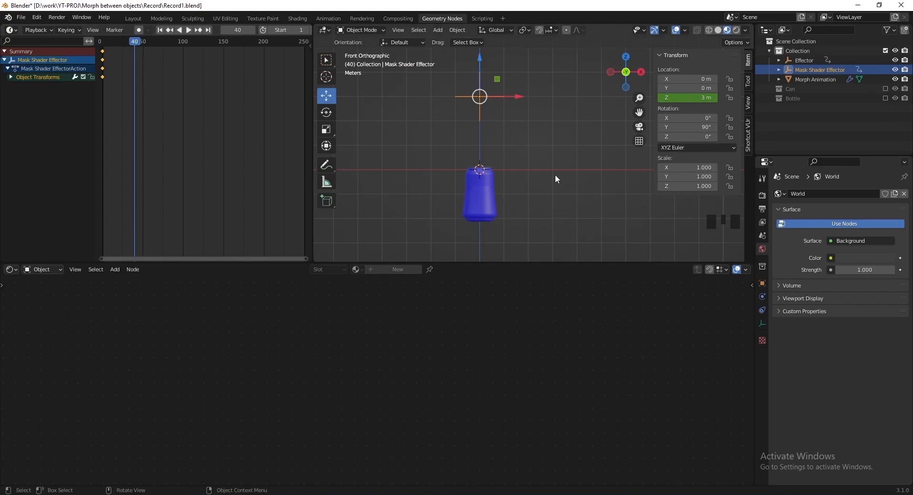
click(669, 97)
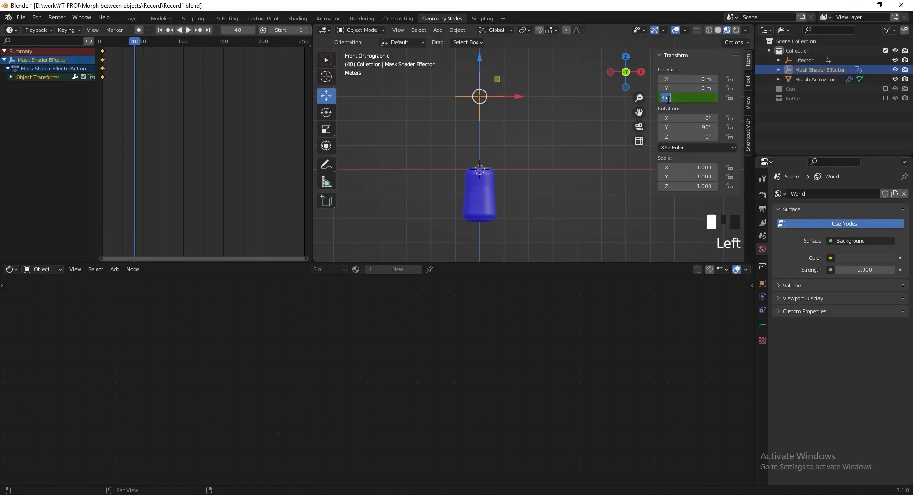
text(-3)
key(Return)
right_click(672, 96)
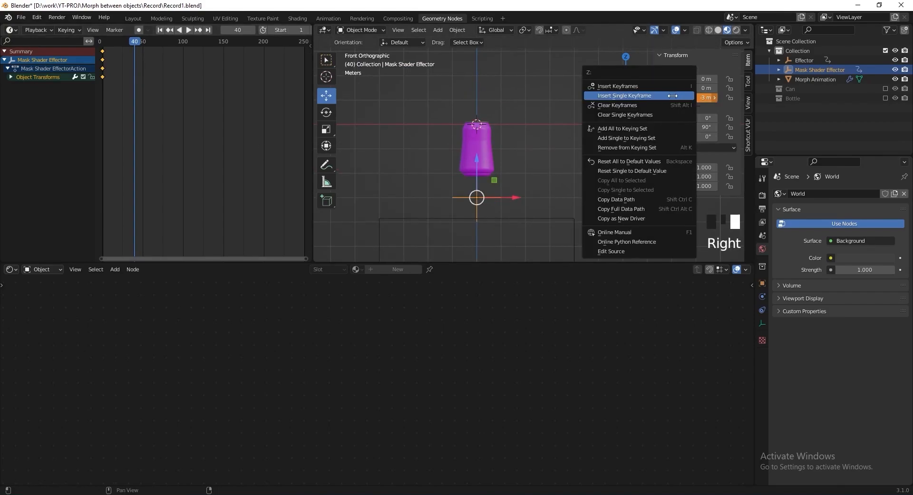
click(673, 95)
Step: Play the animation from frame 0 to check the color transition, and examine the color boundary at frame 20
key(shift+Left)
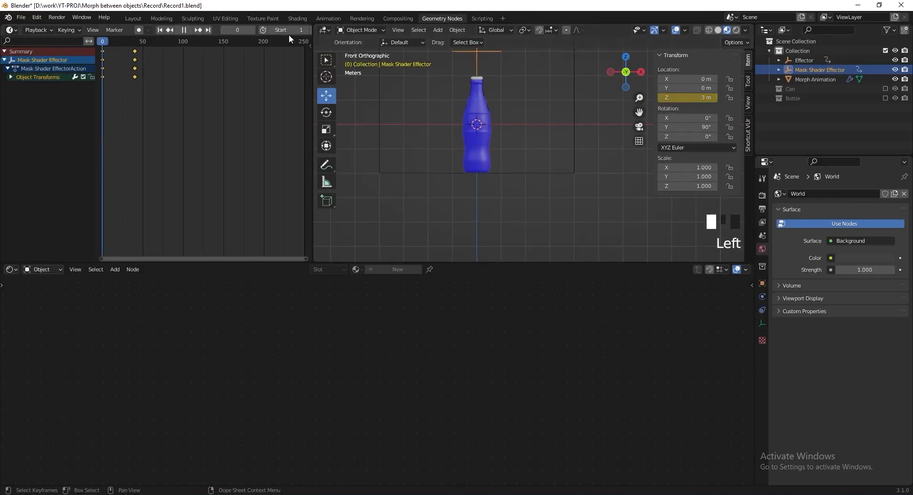
key(space)
key(space)
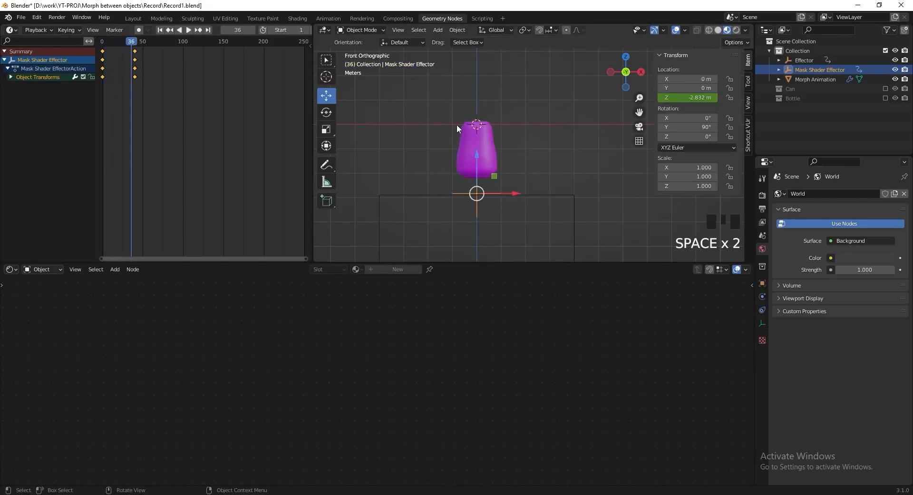
shift+middle_drag(470, 119, 500, 137)
scroll(489, 149, up, 2)
key(shift+Left)
key(space)
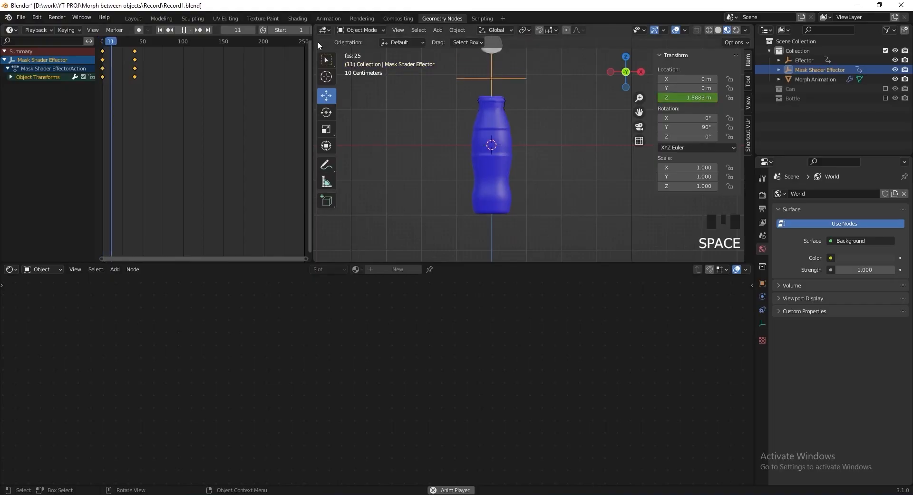
key(space)
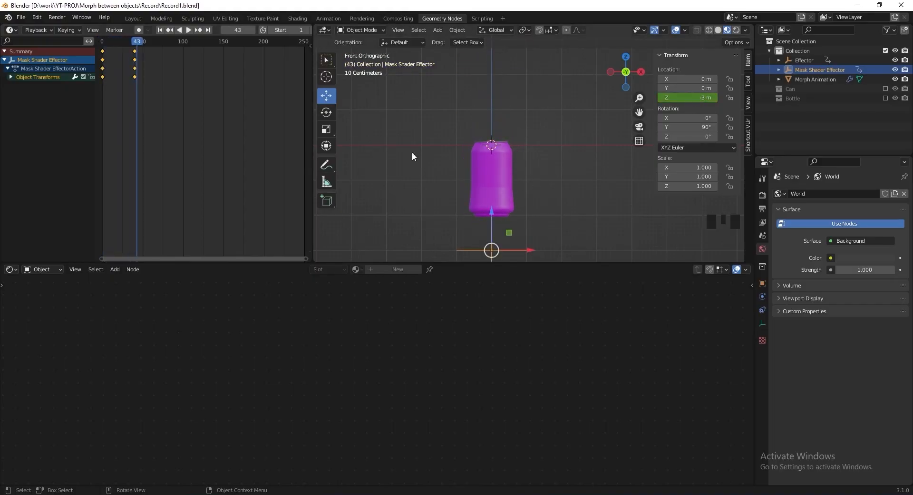
click(116, 42)
drag(116, 42, 119, 45)
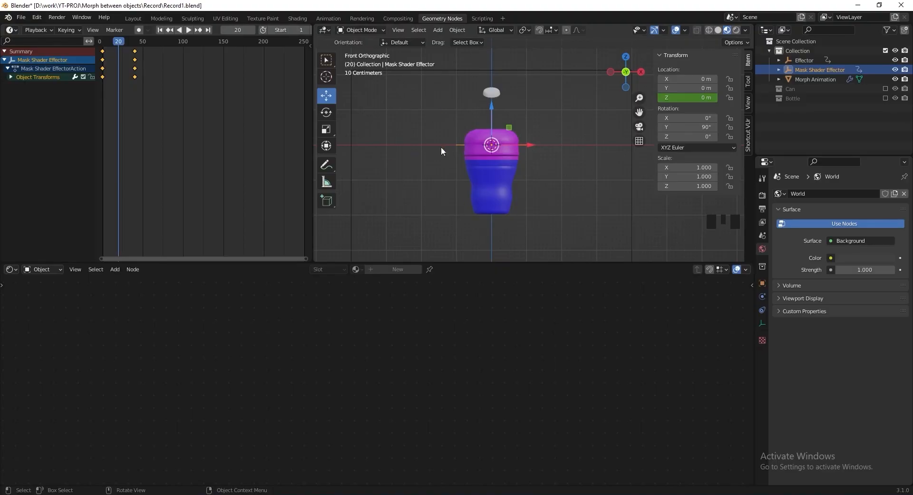
Step: Insert a MixRGB node between the Texture Coordinate's Object output and the Mapping node in the Morph Animation's body material, spacing the nodes apart
click(500, 192)
click(261, 348)
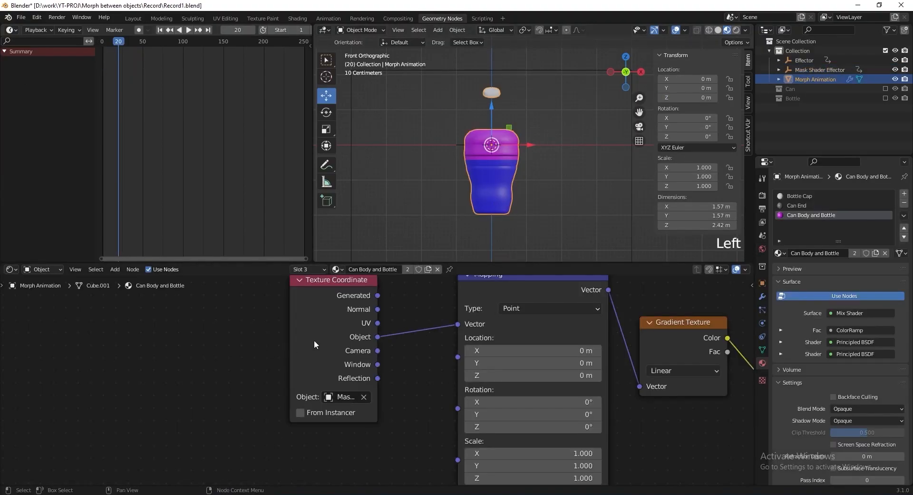
drag(315, 347, 137, 345)
key(shift+a)
click(326, 379)
text(mix)
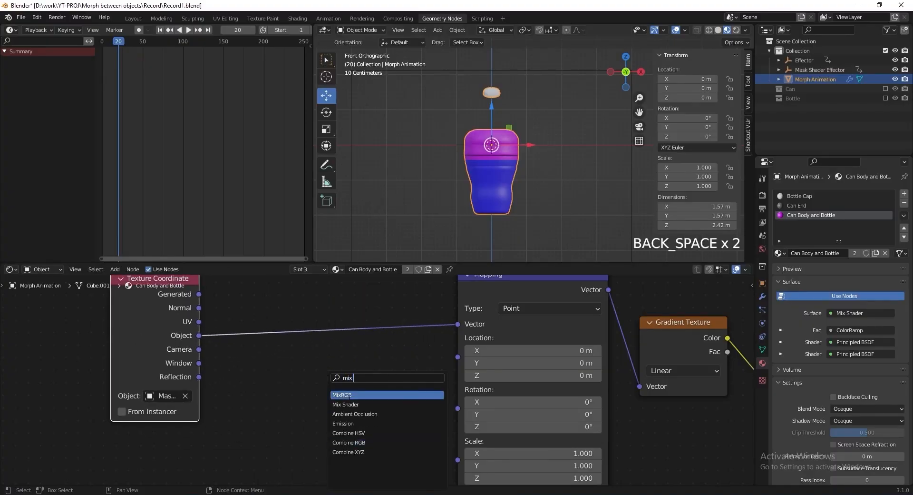
click(349, 396)
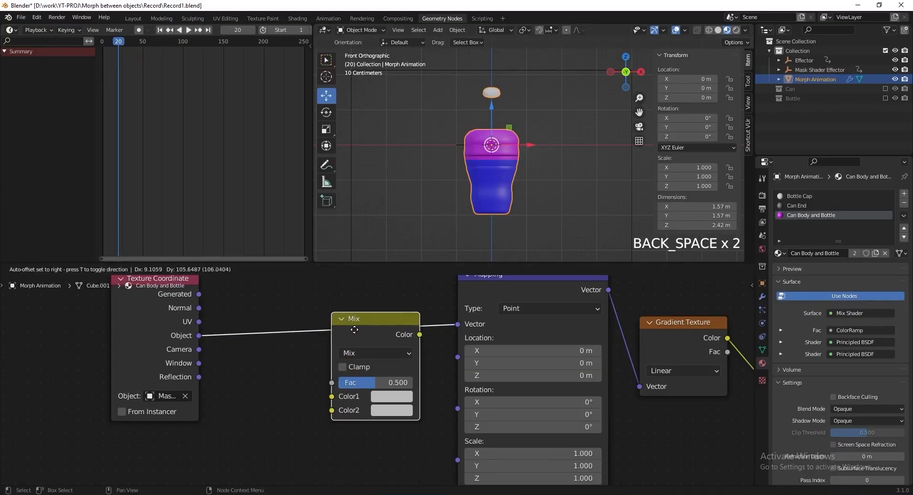
click(343, 315)
scroll(333, 339, down, 3)
middle_drag(329, 339, 387, 330)
drag(256, 336, 216, 309)
Step: Add a Noise Texture node below the Texture Coordinate node and connect its Color output to the Mix node's Color2
scroll(290, 370, up, 2)
middle_drag(290, 371, 258, 360)
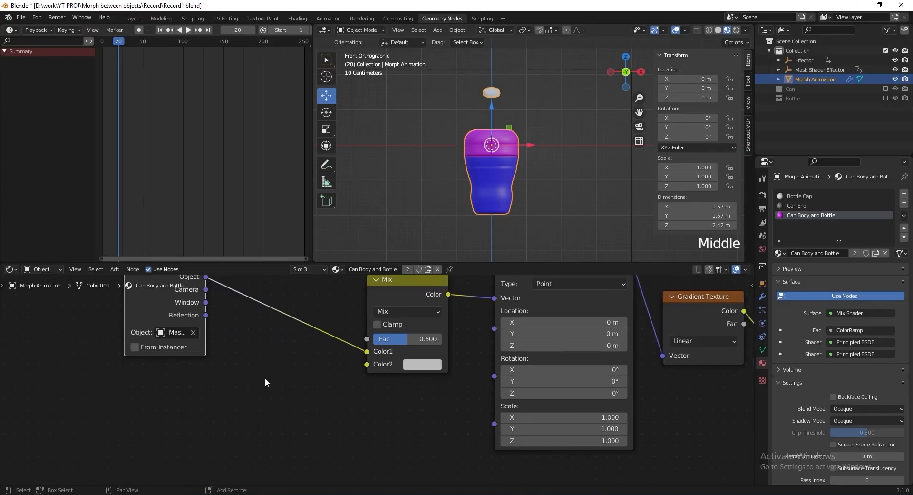
key(shift+a)
click(262, 377)
text(noi)
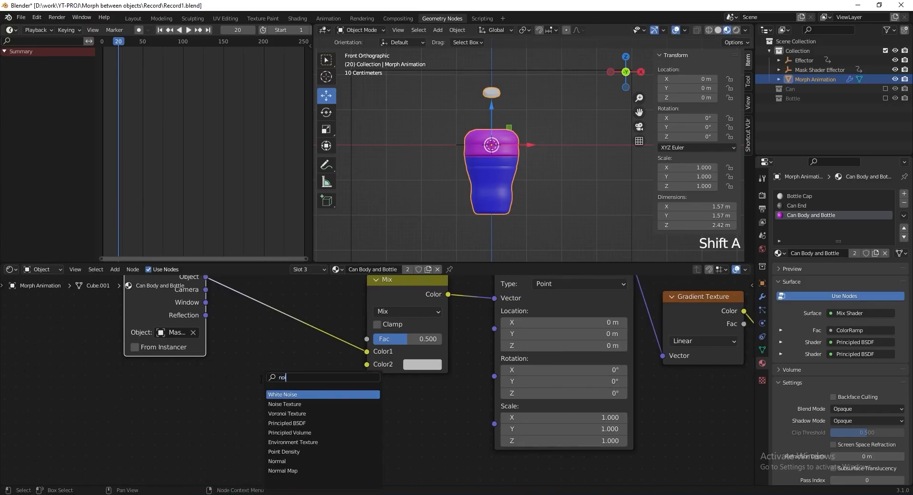
click(287, 403)
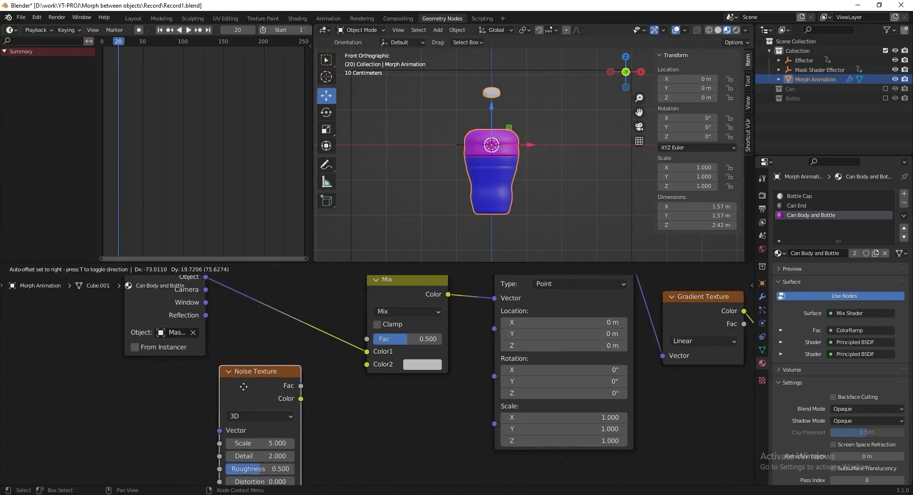
click(290, 386)
drag(308, 392, 366, 364)
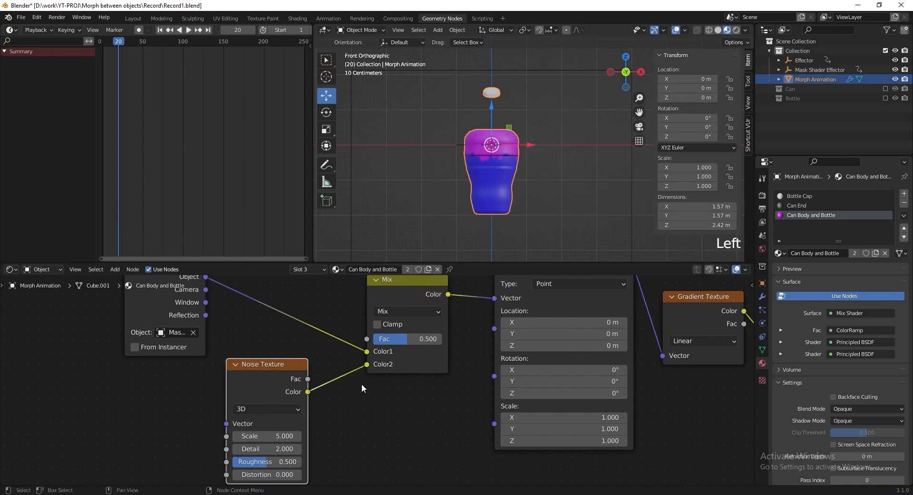
Step: Set the Noise Texture's Scale to 2 and Detail to 0, and check the color boundary on the bottle
middle_drag(258, 435, 269, 404)
double_click(268, 404)
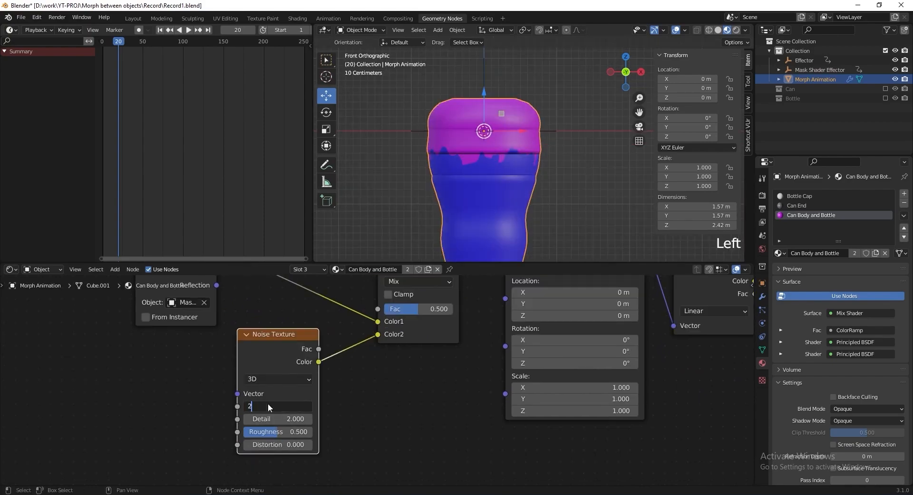
key(Return)
double_click(267, 419)
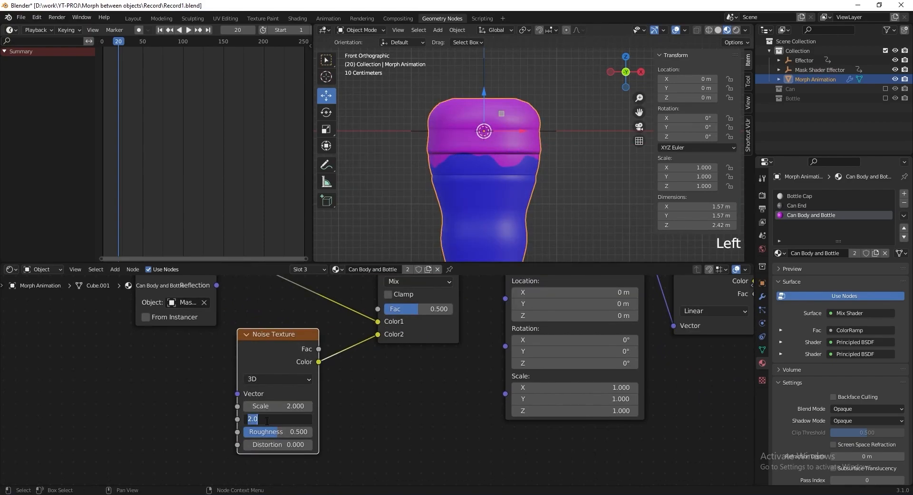
text(0)
key(Return)
shift+middle_drag(465, 184, 494, 153)
scroll(515, 148, down, 3)
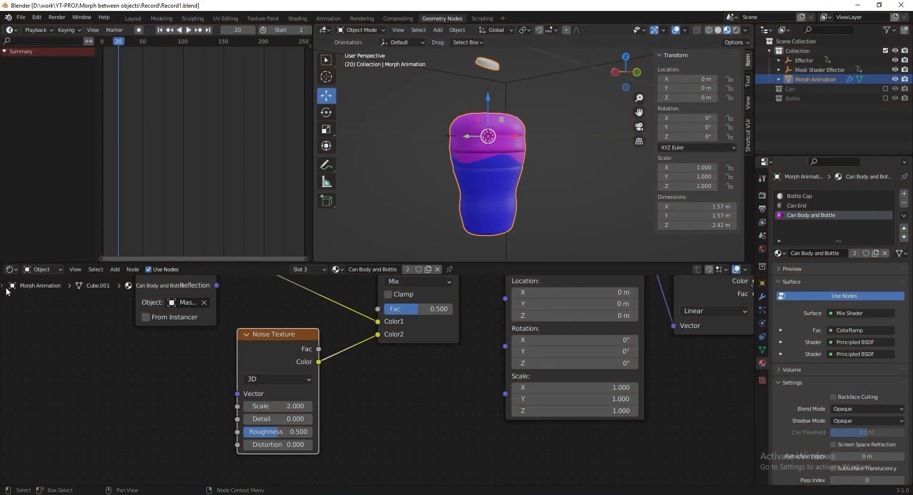
Step: Switch the node area to the Geometry Node Editor and open the Bottle node group for editing
click(10, 270)
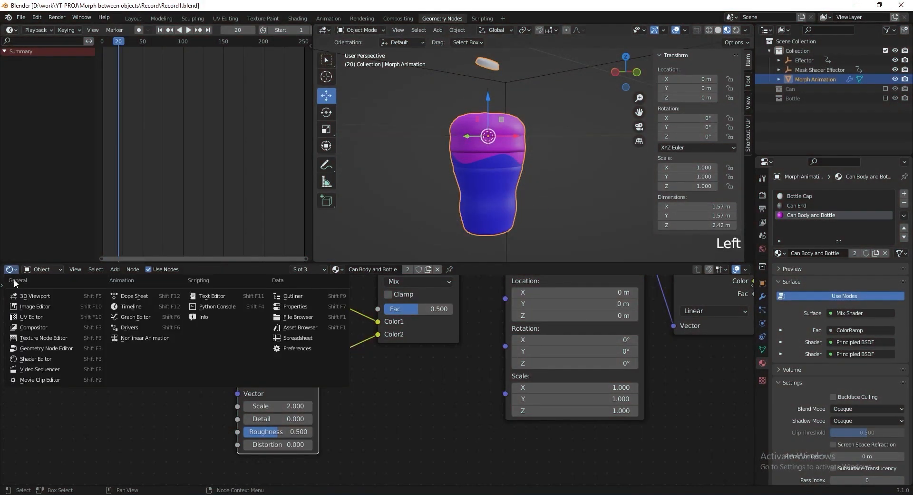
click(46, 349)
scroll(250, 344, down, 11)
middle_drag(276, 365, 220, 330)
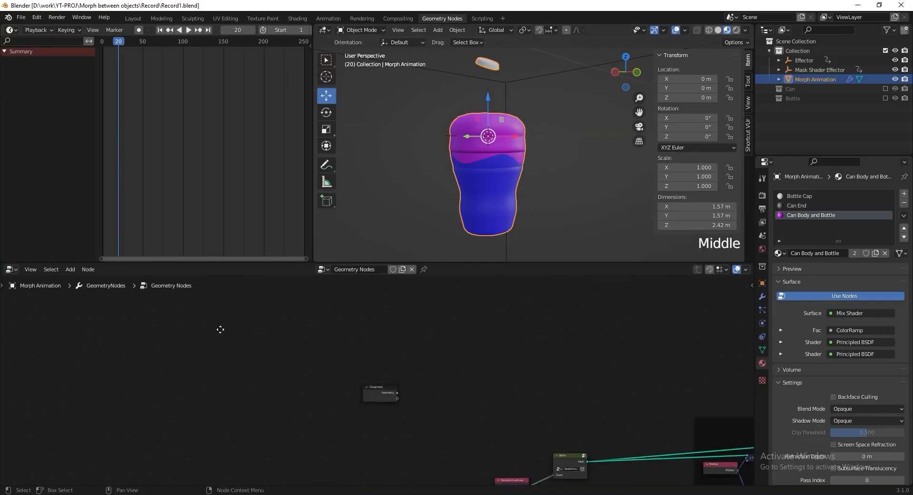
middle_drag(349, 360, 287, 339)
scroll(438, 399, up, 11)
scroll(374, 287, up, 4)
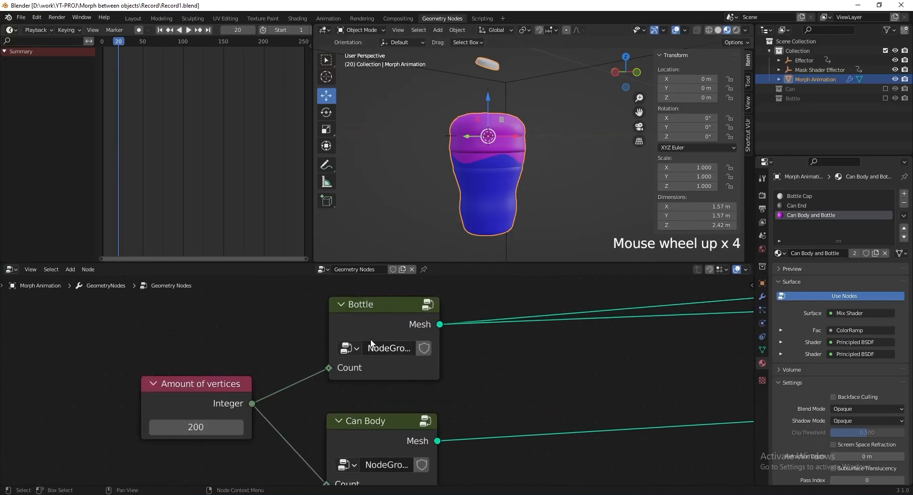
click(389, 315)
middle_drag(390, 321, 376, 358)
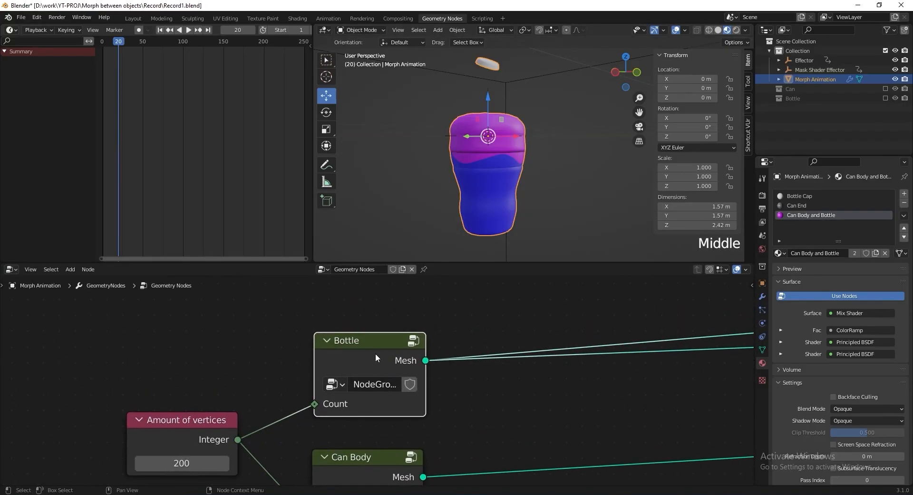
key(Tab)
Step: Insert a Capture Attribute node between the Curve Circle and the Curve input of Curve to Mesh
scroll(375, 353, down, 7)
scroll(374, 347, up, 3)
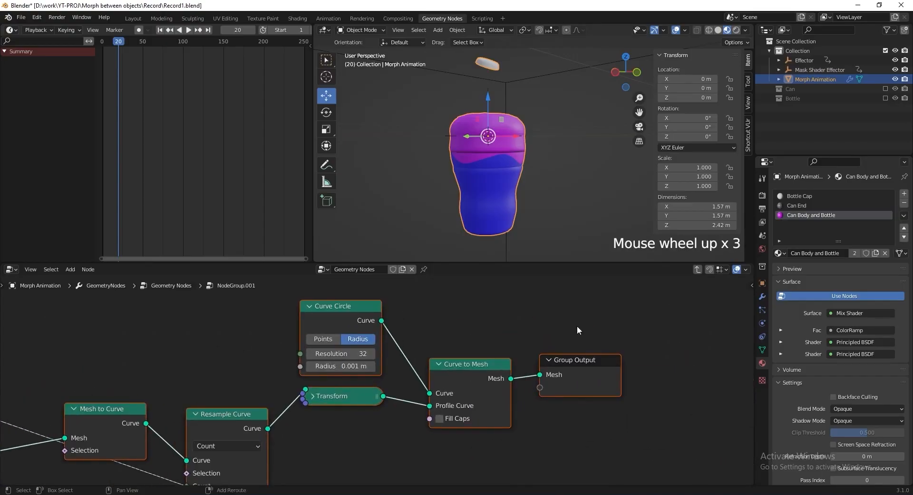
key(shift+a)
mouse_move(577, 312)
click(615, 320)
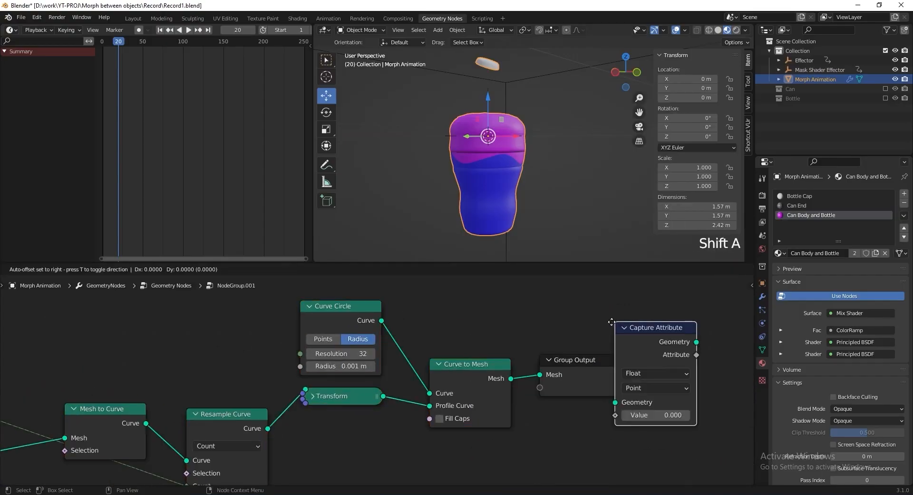
click(432, 346)
middle_drag(432, 346, 391, 312)
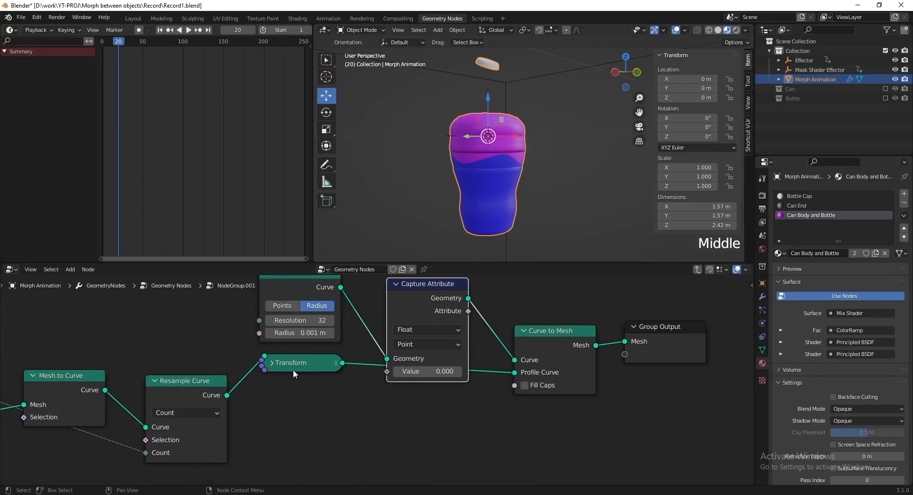
click(377, 348)
Step: Duplicate the Capture Attribute node between Transform and Curve to Mesh's Profile Curve input, spacing out the Transform and Curve Circle nodes
click(415, 305)
key(shift+d)
click(419, 414)
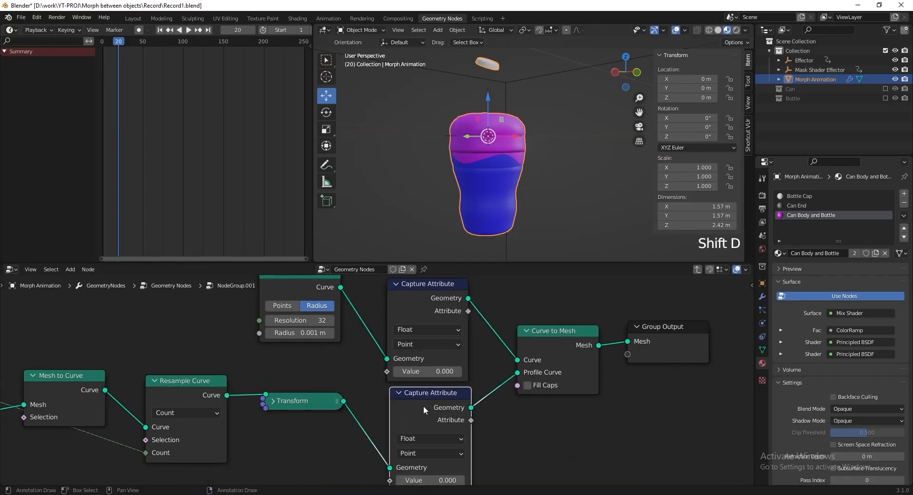
scroll(513, 336, down, 3)
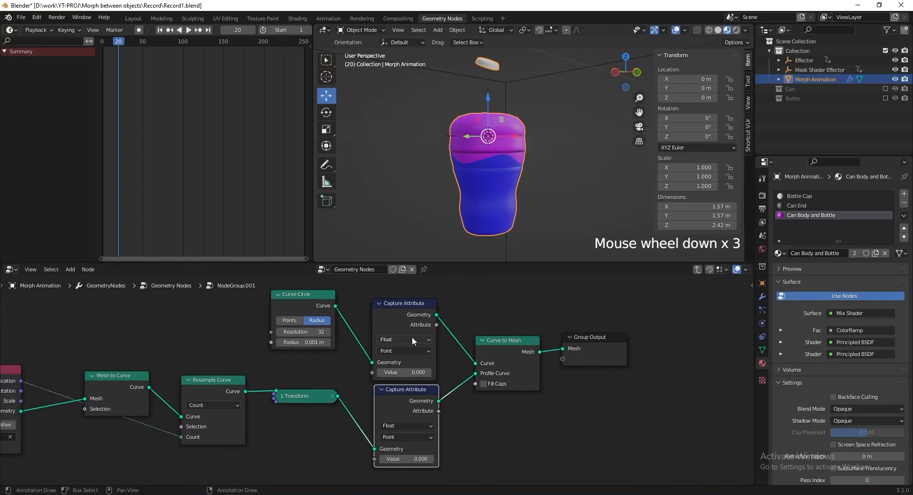
middle_drag(412, 336, 432, 353)
drag(330, 310, 328, 301)
middle_drag(259, 389, 308, 383)
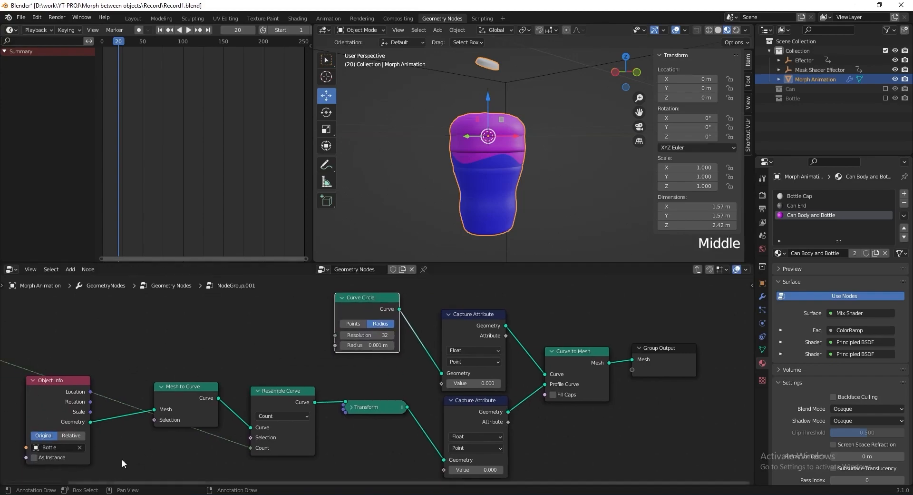
middle_drag(253, 380, 250, 381)
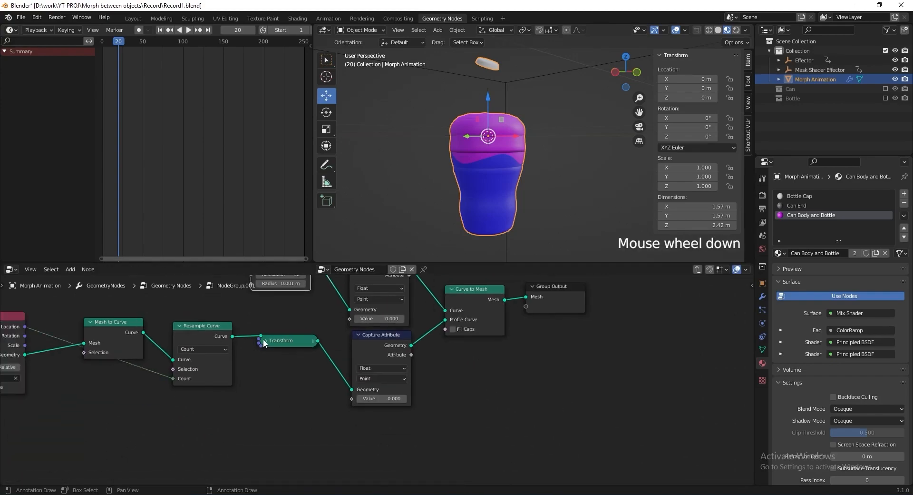
scroll(267, 342, up, 1)
middle_drag(274, 343, 284, 378)
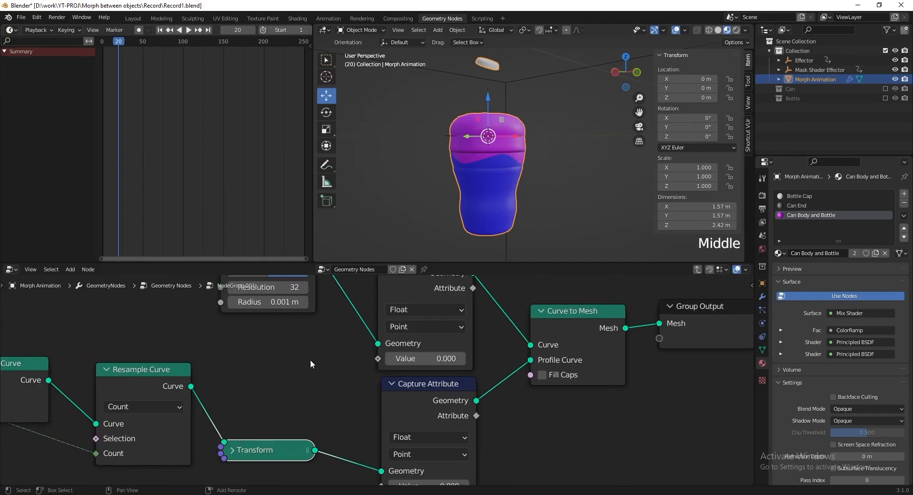
Step: Add a Spline Parameter node and connect its Factor to the Value inputs of both Capture Attribute nodes
key(shift+a)
click(309, 301)
text(spli)
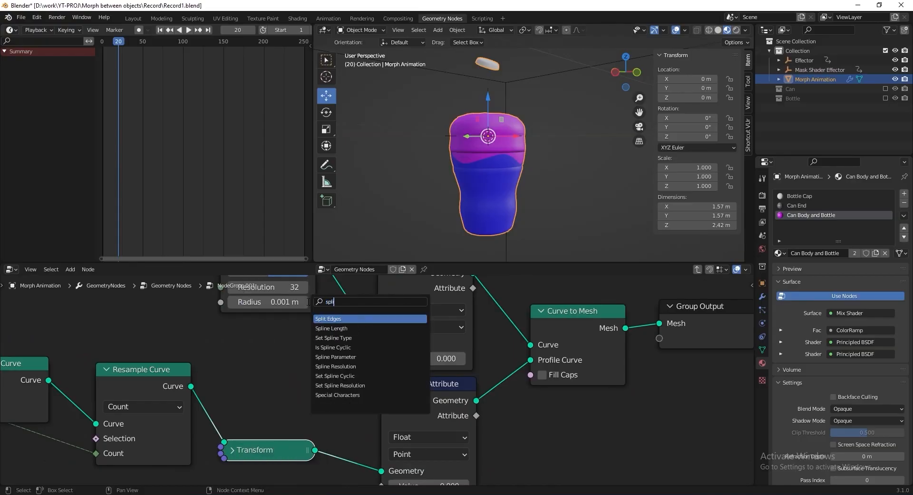
text(n)
click(335, 347)
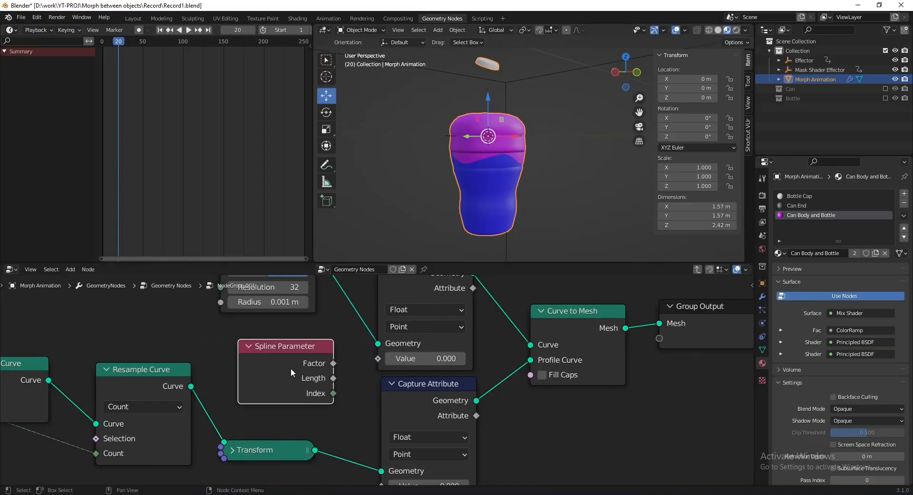
click(290, 368)
drag(333, 363, 368, 432)
Step: Add a Combine XYZ node whose X input takes the Attribute output of the Curve Circle's Capture Attribute
scroll(529, 349, down, 5)
middle_drag(529, 348, 425, 384)
scroll(433, 391, up, 3)
drag(360, 306, 415, 420)
text(combine)
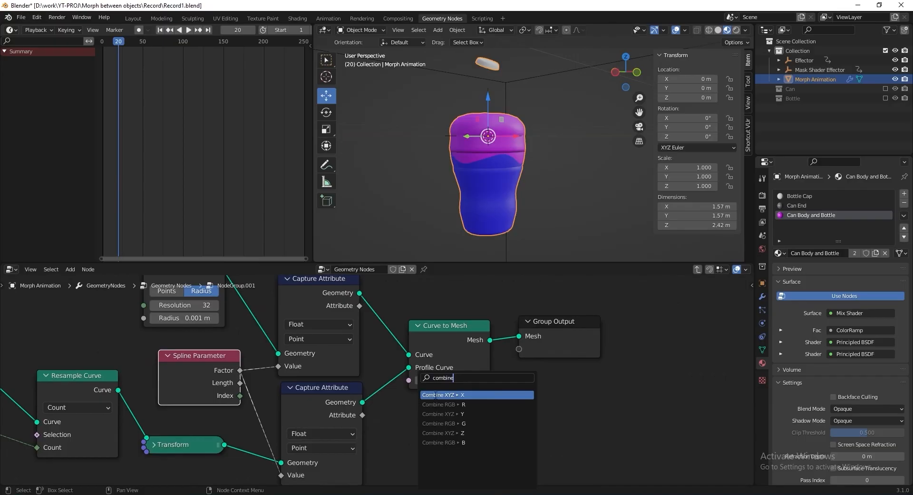
click(436, 395)
click(447, 404)
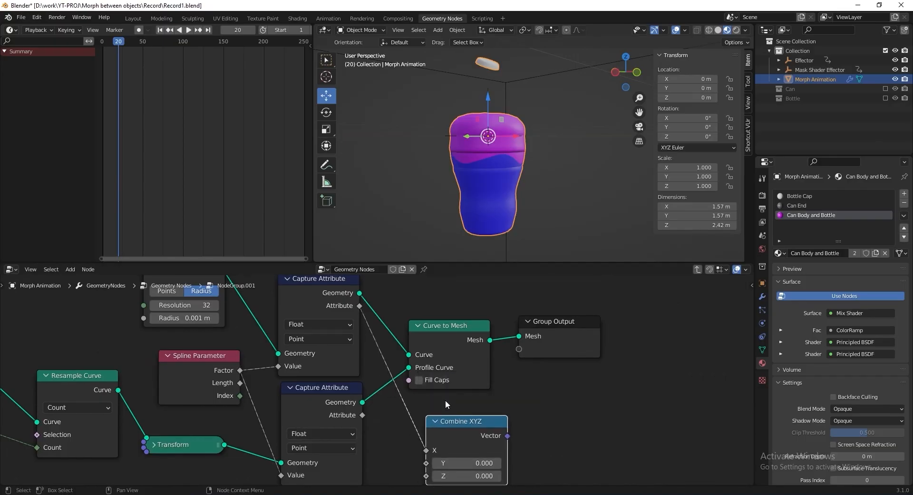
Step: Connect the profile's captured Attribute to Combine XYZ's Y, link its Vector to the Group Output, and exit the Bottle group
middle_drag(446, 403, 427, 354)
drag(343, 365, 374, 386)
drag(404, 413, 405, 413)
middle_drag(454, 348, 453, 399)
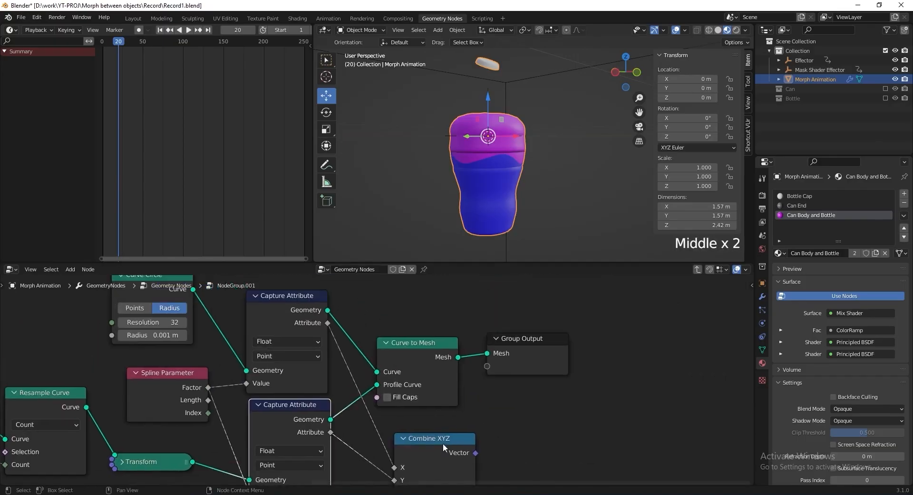
drag(445, 447, 523, 362)
key(Tab)
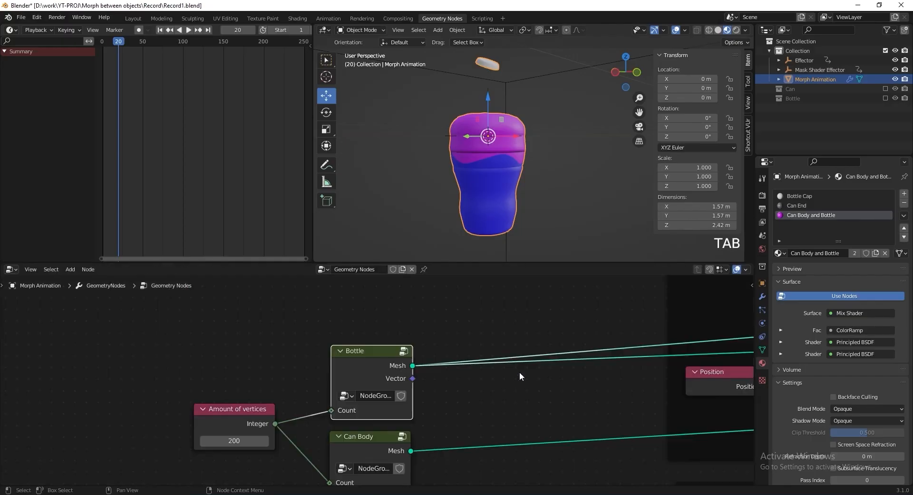
Step: Connect the Bottle group's Vector to the main Group Output and name the modifier's Vector output attribute UV Map
middle_drag(520, 372, 320, 363)
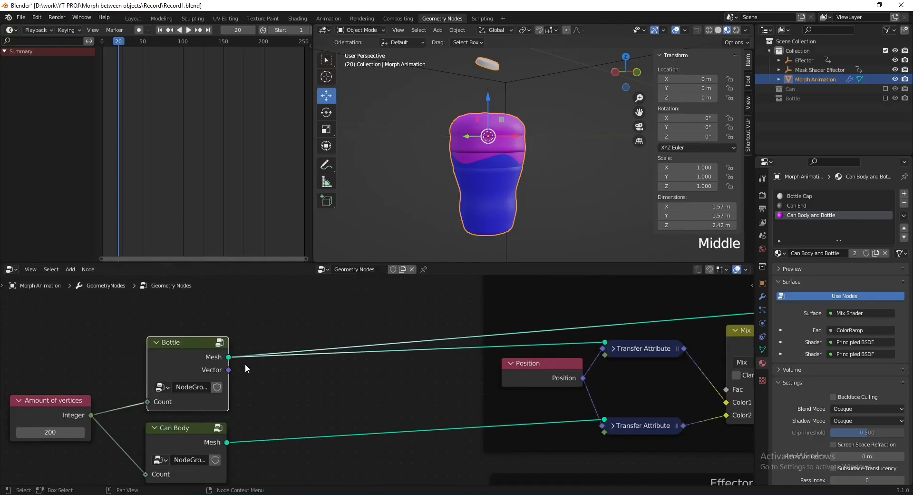
drag(229, 370, 533, 390)
click(763, 296)
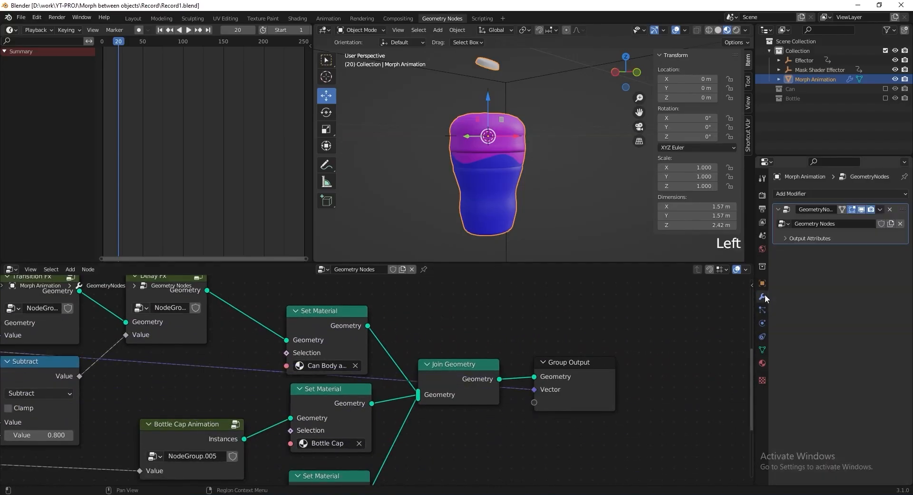
click(786, 241)
click(854, 253)
text(UV Map)
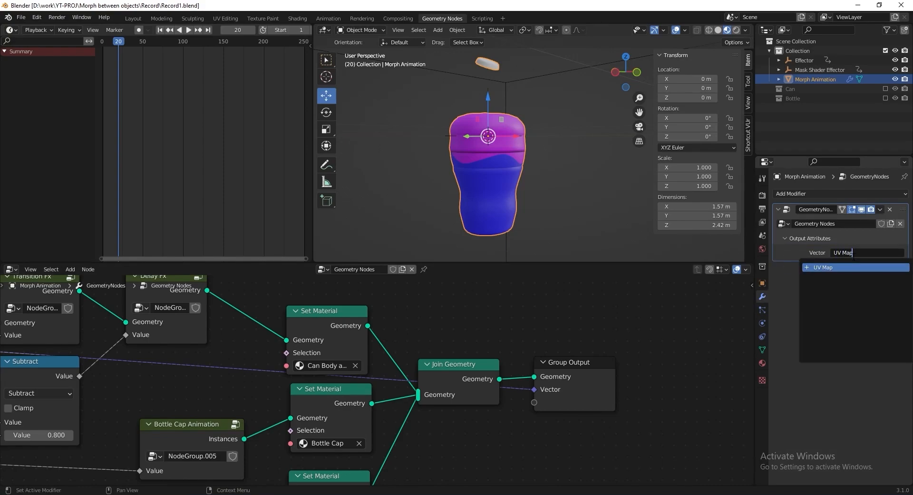
key(Return)
Step: Switch the node area back to the Shader Editor and go to frame 0, framing all material nodes
click(15, 270)
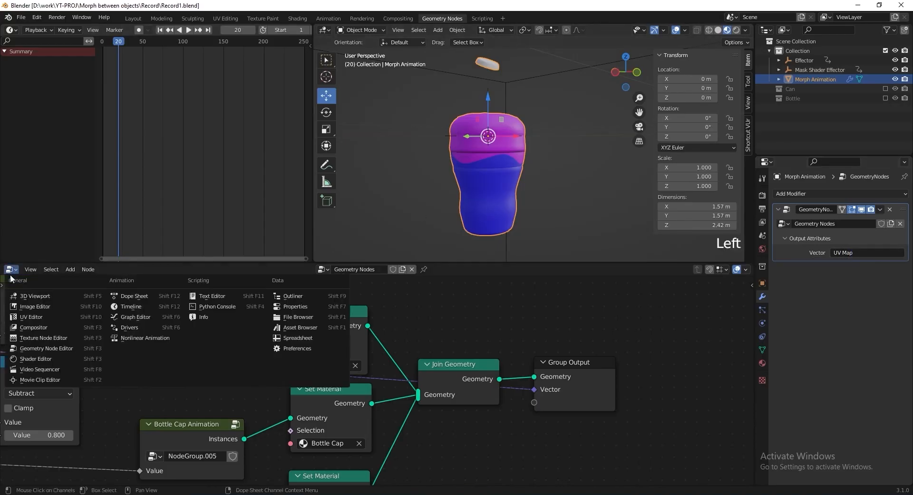
click(78, 367)
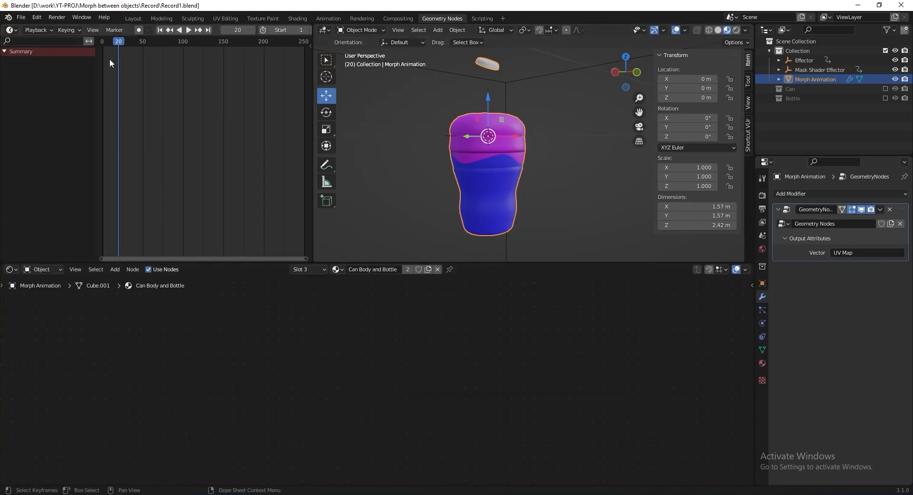
key(shift+Left)
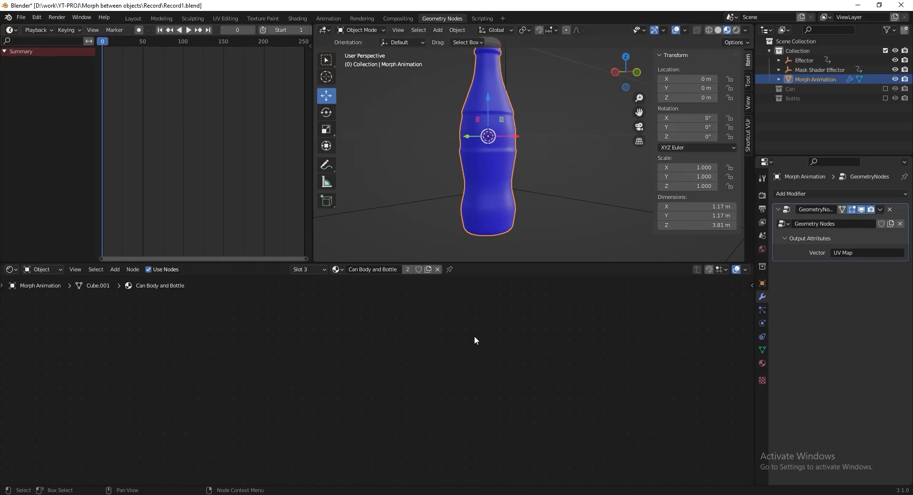
key(Home)
Step: Add an Image Texture node and connect its Color to the Base Color of the blue Principled BSDF
scroll(475, 341, up, 5)
drag(369, 374, 433, 360)
scroll(436, 381, up, 6)
drag(428, 330, 584, 328)
scroll(618, 352, up, 4)
middle_drag(704, 369, 609, 364)
click(640, 364)
key(shift+a)
mouse_move(619, 419)
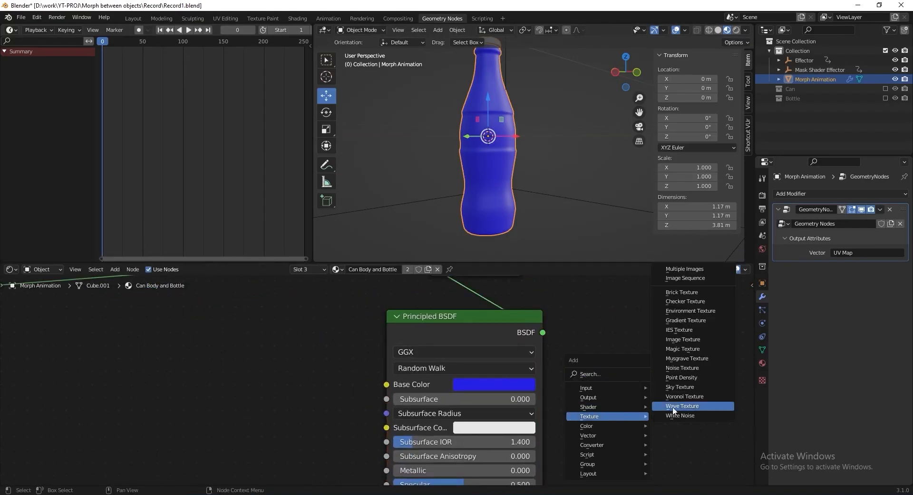
click(683, 339)
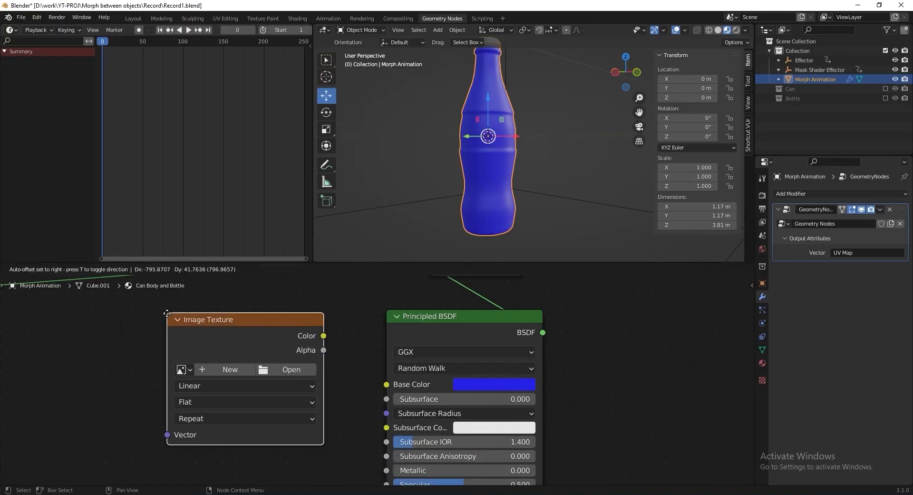
click(106, 313)
drag(323, 336, 376, 383)
Step: Add UV-based Texture Coordinate and Mapping nodes in front of the Image Texture, spacing the nodes apart
drag(295, 331, 278, 348)
key(ctrl+t)
scroll(371, 375, down, 5)
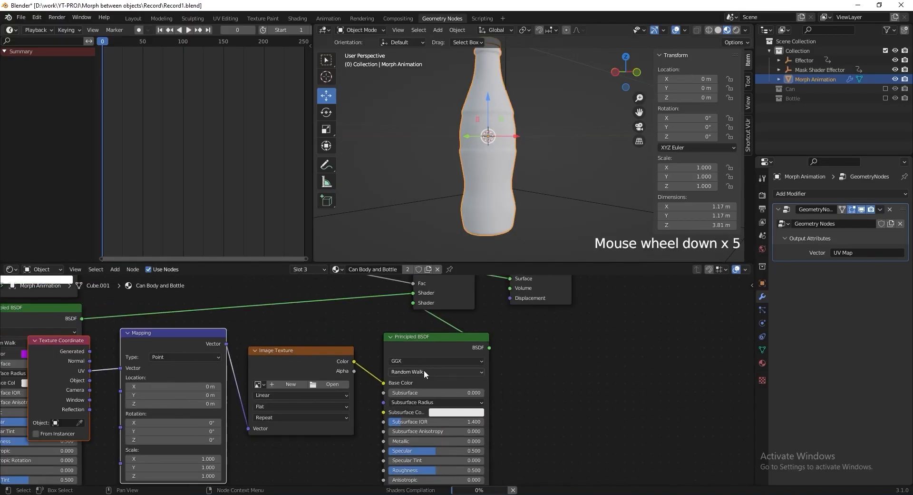
middle_drag(423, 370, 522, 346)
drag(150, 297, 35, 305)
scroll(219, 359, up, 2)
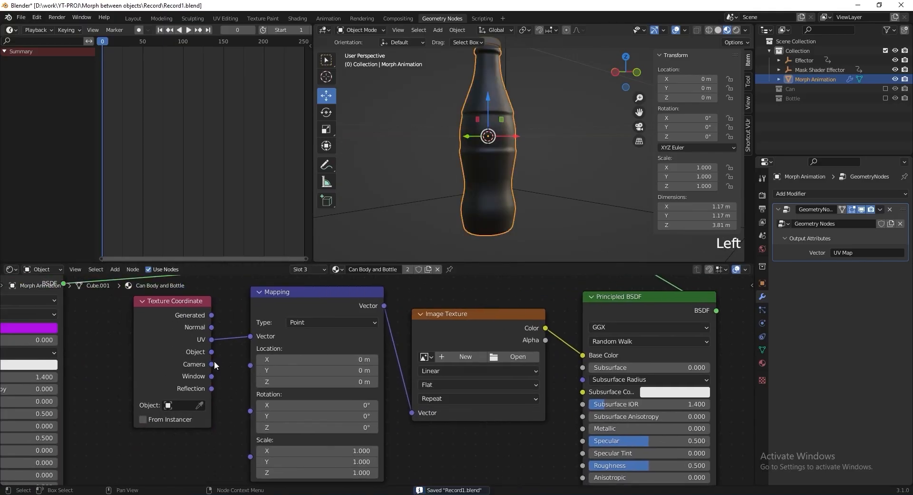
Step: Delete the Texture Coordinate node and add an Attribute node in its place before the Mapping node
mouse_move(173, 318)
mouse_down()
mouse_move(193, 325)
mouse_move(196, 311)
mouse_move(186, 312)
mouse_move(198, 314)
mouse_move(189, 322)
mouse_up()
middle_drag(210, 360, 304, 374)
key(ctrl+x)
key(shift+a)
click(264, 335)
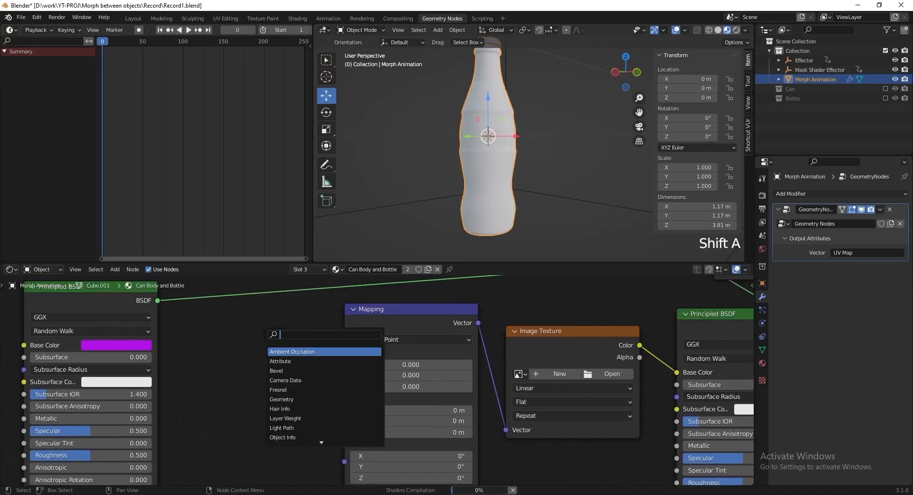
text(attr)
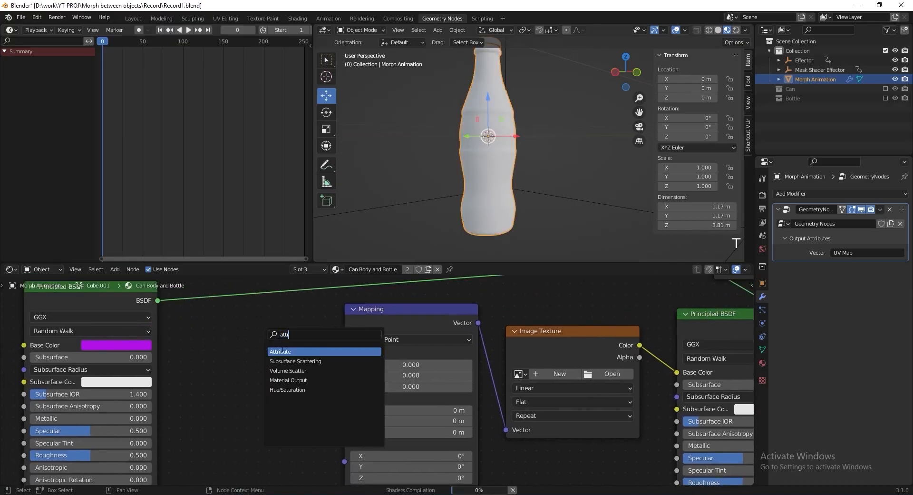
key(Return)
click(237, 352)
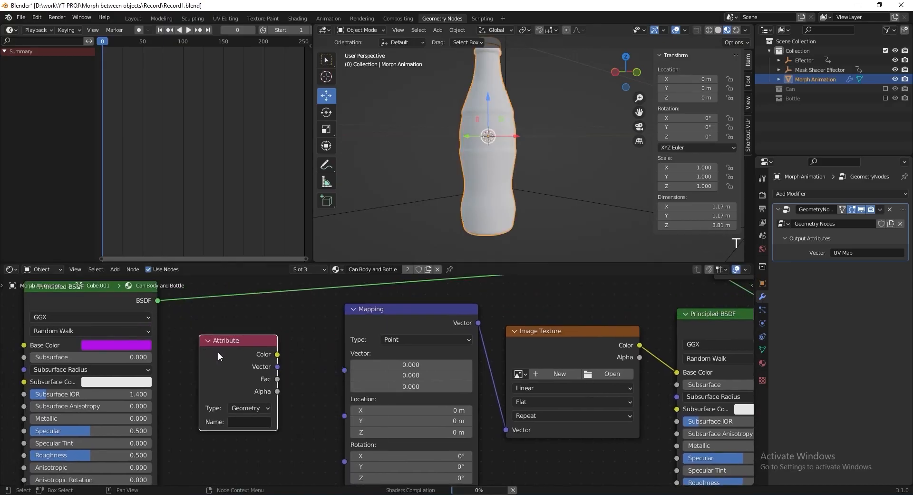
Step: Name the Attribute node's attribute UV Map and connect its Vector output to the Mapping node's Vector input
key(ctrl+c)
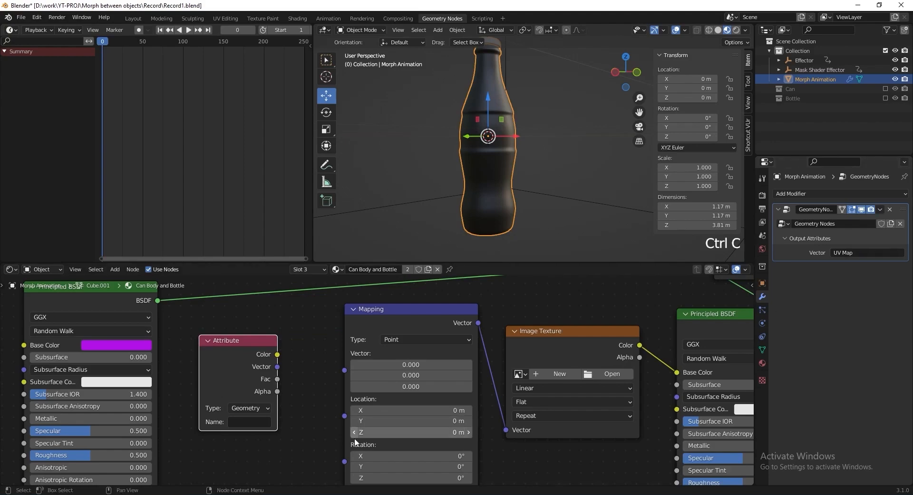
key(ctrl+v)
drag(278, 367, 345, 370)
middle_drag(388, 396, 232, 400)
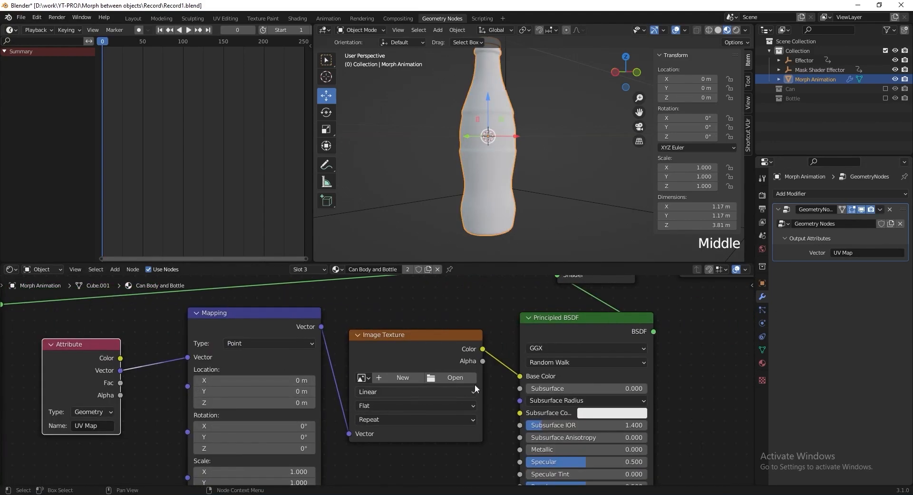
Step: Load UV3-02.jpg into the Image Texture node and look at the bottle from the front
click(459, 379)
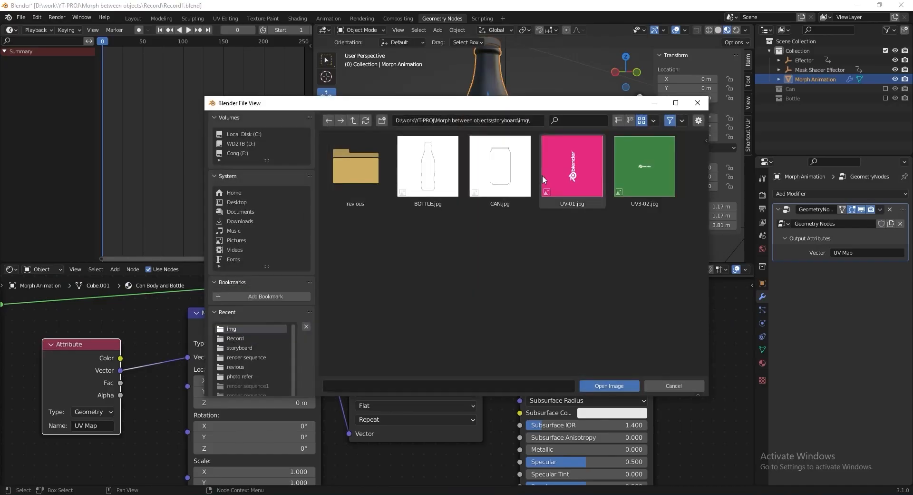
click(671, 180)
click(609, 385)
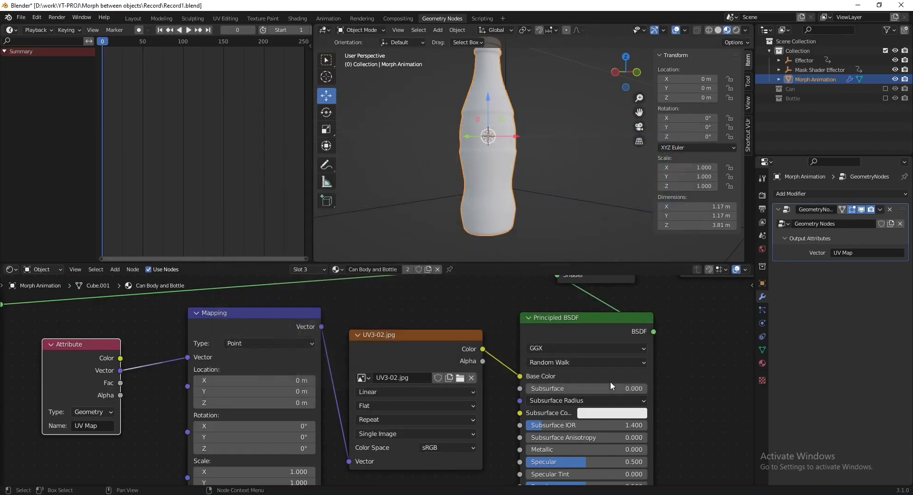
middle_click(527, 179)
key(KP_1)
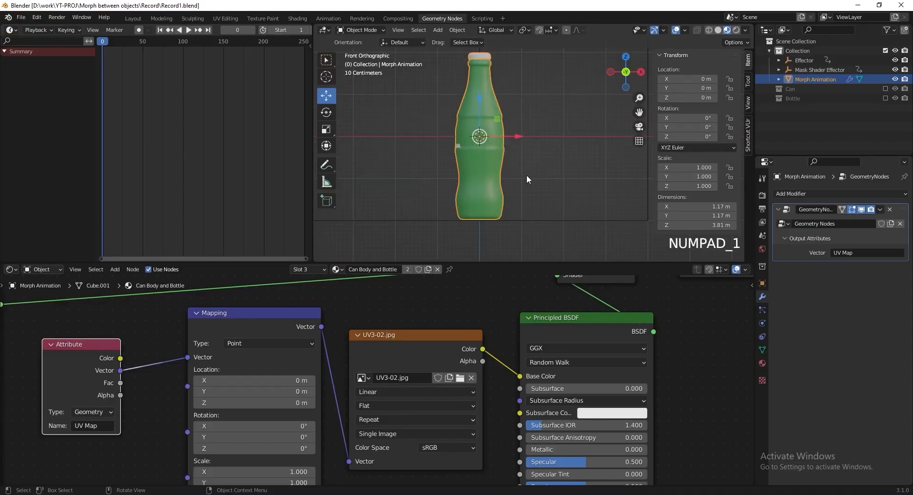
Step: Set the Mapping node's Location to X -0.1 m and Y -0.08 m
middle_drag(334, 373, 420, 351)
scroll(420, 351, up, 2)
click(365, 333)
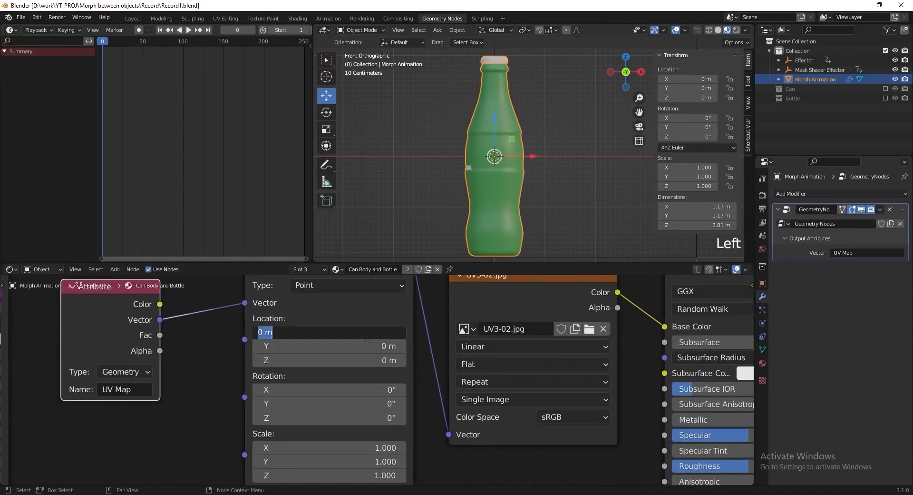
text(-.1)
key(Tab)
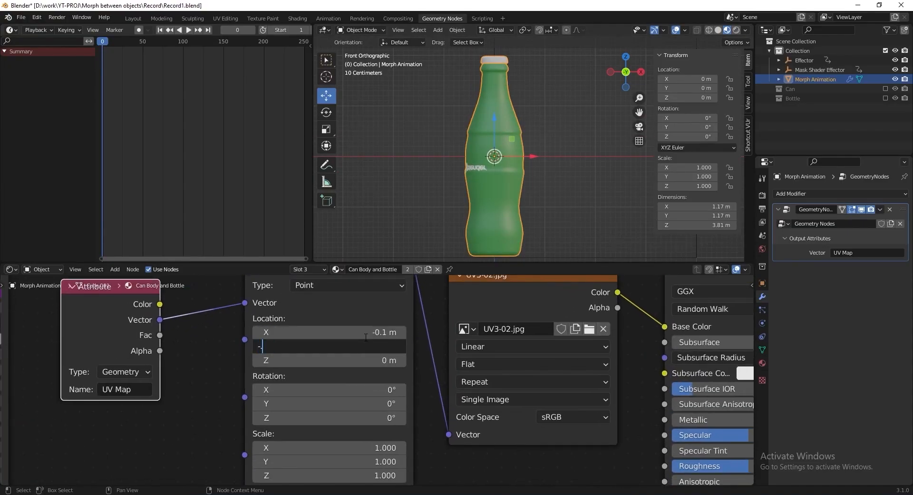
Step: Set the Mapping node's Scale to X 0.8 and Y -1
click(358, 447)
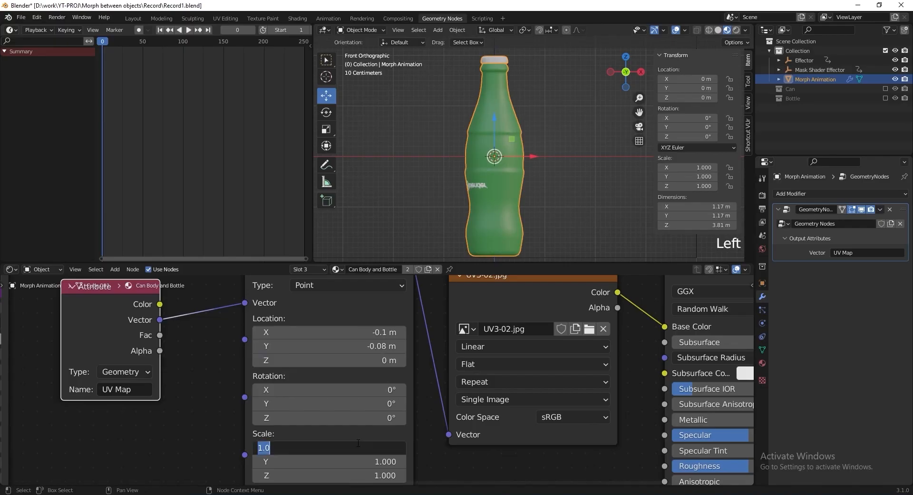
text(.8)
key(Tab)
text(-1)
key(KP_Enter)
key(KP_Enter)
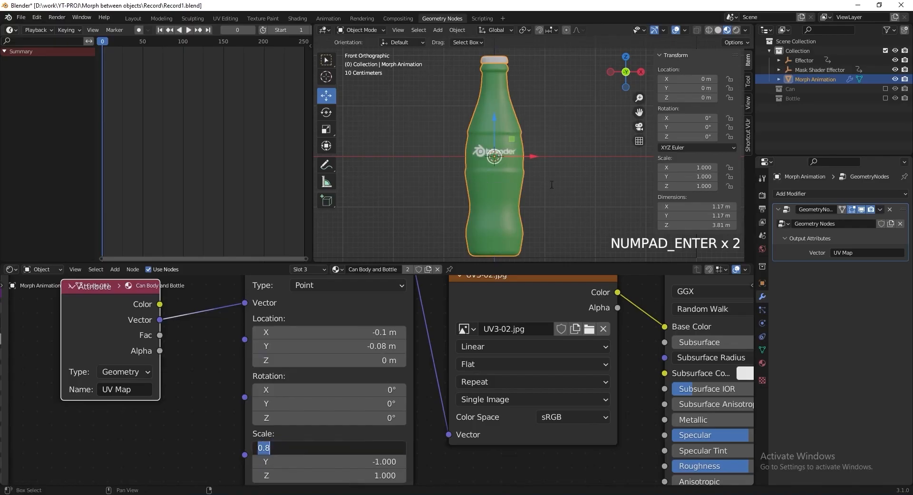
key(Escape)
Step: Inspect the logo on the bottle up close, return to the front view and save the file
shift+middle_drag(530, 183, 551, 167)
scroll(494, 153, up, 5)
scroll(489, 150, down, 4)
scroll(501, 152, up, 2)
scroll(523, 152, down, 4)
key(KP_1)
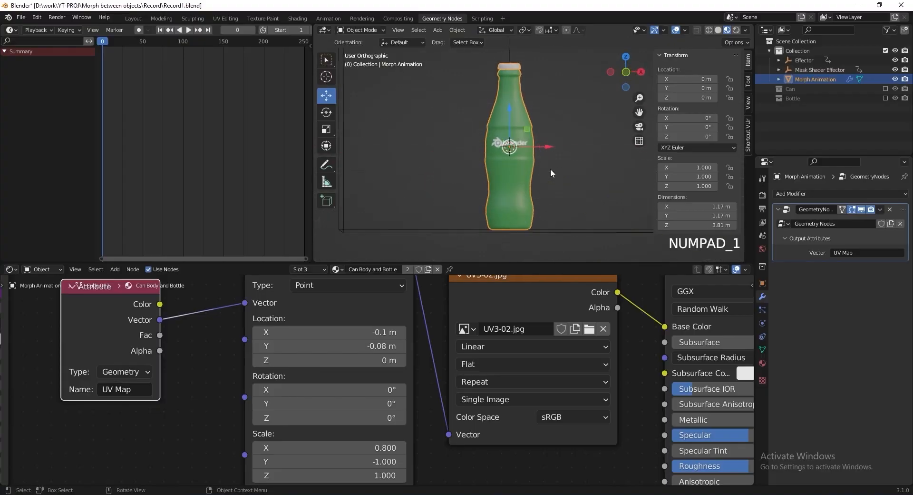
key(ctrl+s)
Step: Set the textured Principled BSDF's Metallic to 0.5 and Roughness to 0.3
scroll(592, 354, down, 3)
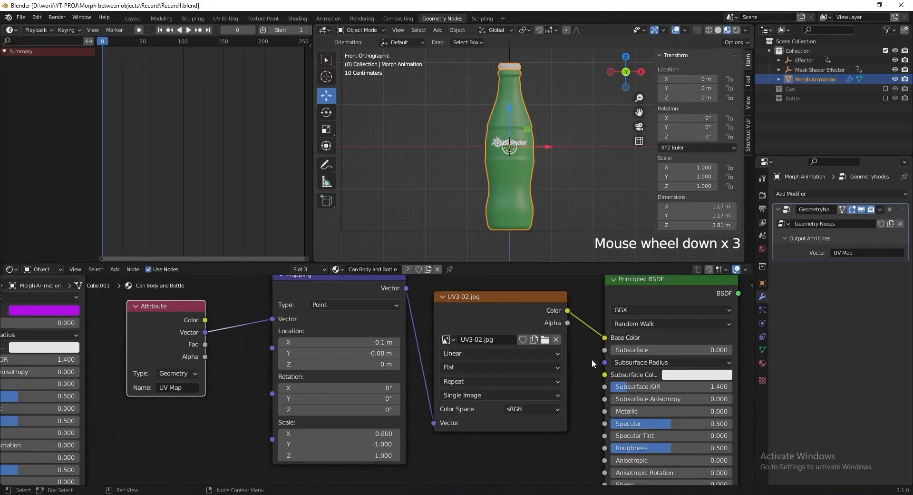
middle_drag(592, 359, 445, 347)
scroll(544, 386, up, 4)
middle_drag(544, 386, 507, 343)
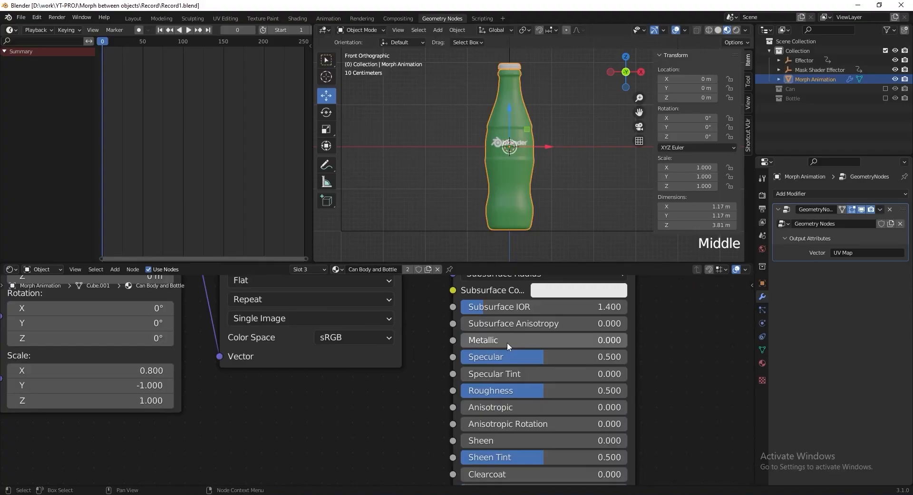
click(507, 342)
key(Return)
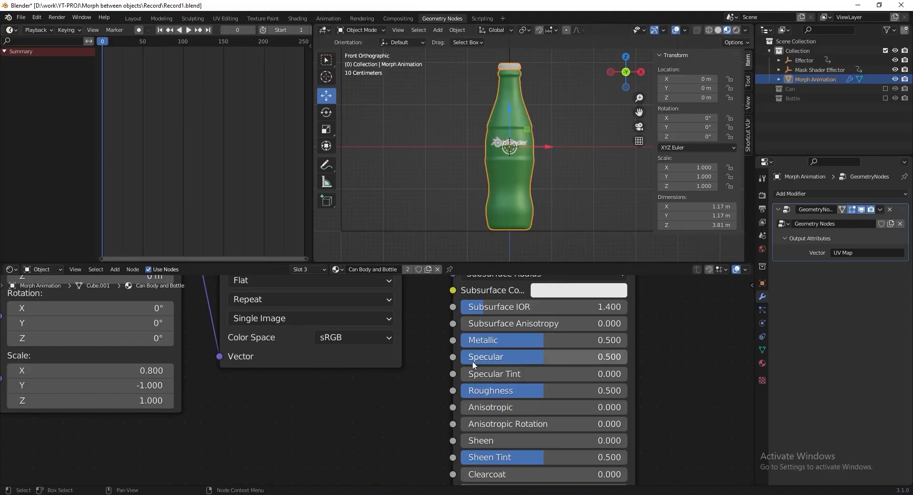
click(536, 392)
text(.)
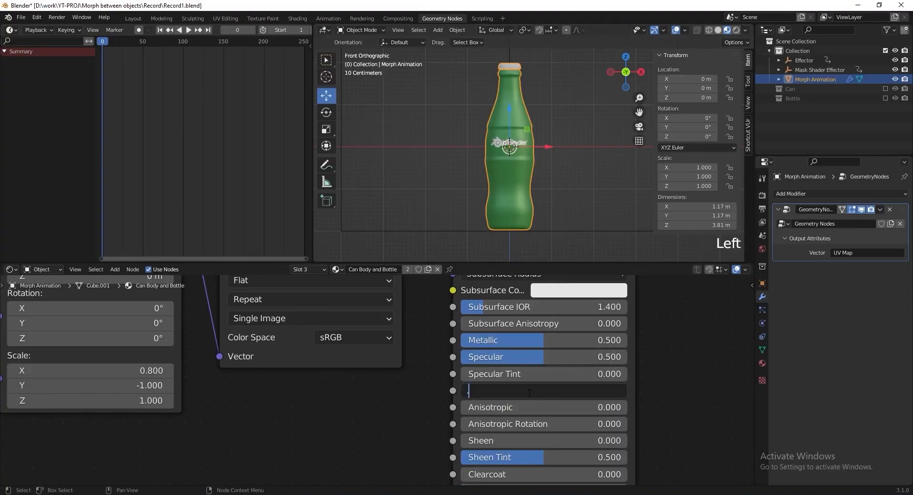
text(3)
key(Return)
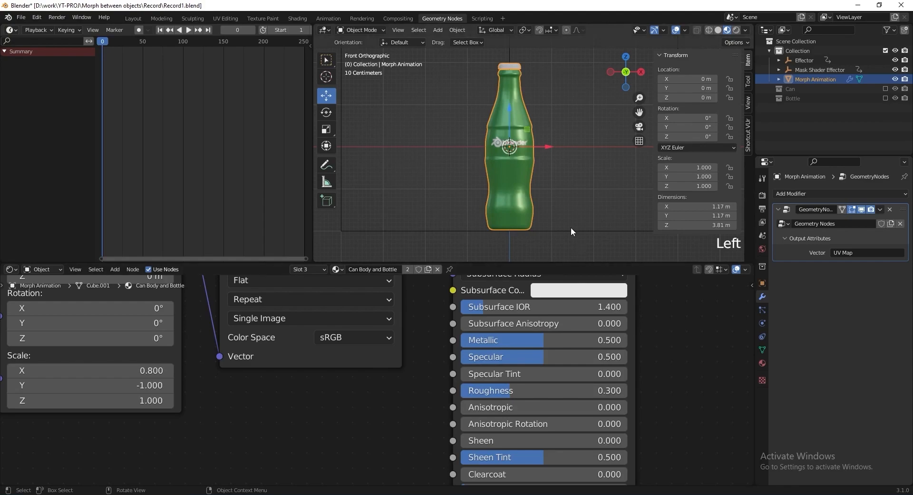
Step: Go to frame 62 to show the can and delete the purple Principled BSDF node
scroll(569, 224, down, 2)
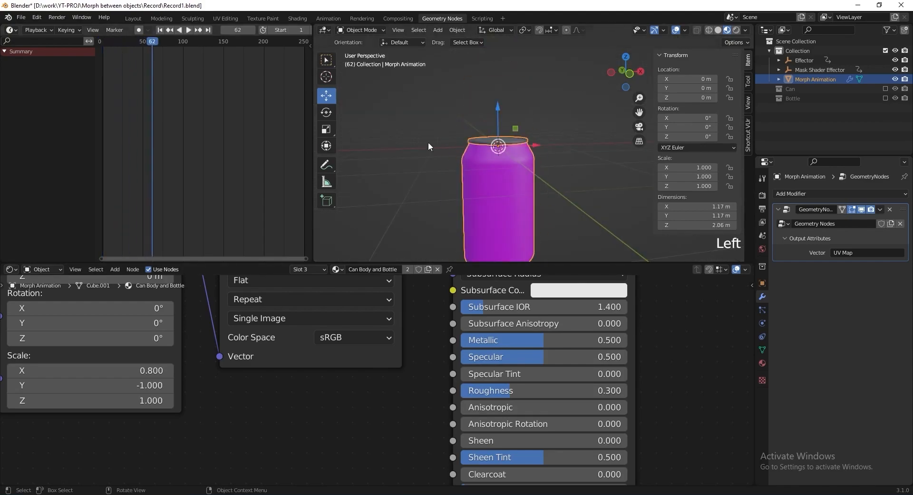
scroll(589, 404, down, 6)
middle_drag(590, 405, 245, 346)
key(ctrl+x)
Step: Duplicate the Attribute, Mapping, Image Texture and Principled BSDF nodes and connect the copied BSDF to the Mix Shader's free Shader input
scroll(275, 351, down, 3)
middle_drag(271, 383, 274, 352)
drag(274, 352, 647, 458)
key(shift+d)
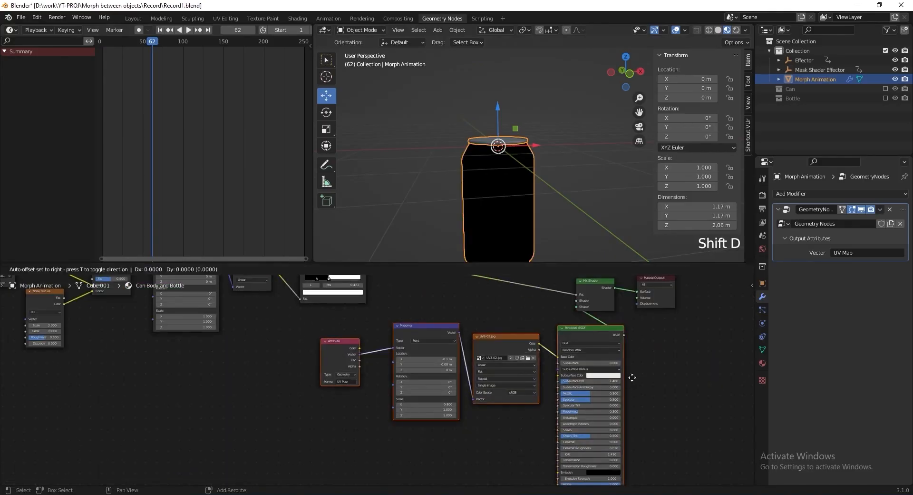
click(310, 401)
drag(299, 358, 575, 300)
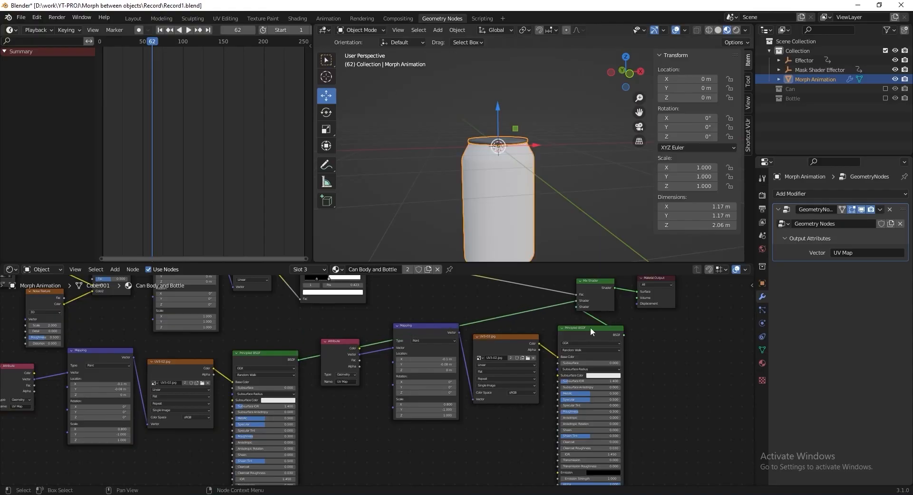
Step: Make the duplicated Image Texture's image single-user and replace it with UV-01.jpg
middle_drag(590, 327, 642, 333)
scroll(643, 333, up, 4)
middle_drag(516, 376, 502, 364)
scroll(397, 401, up, 4)
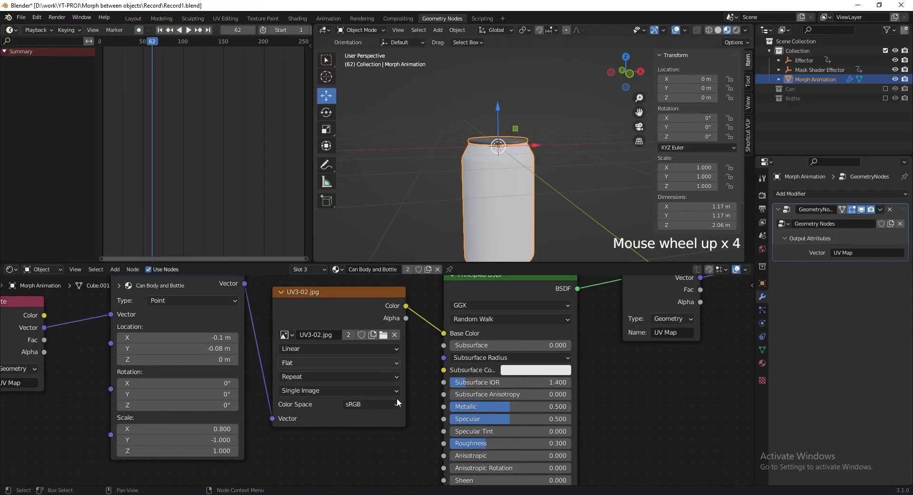
scroll(371, 379, up, 1)
middle_drag(339, 339, 339, 339)
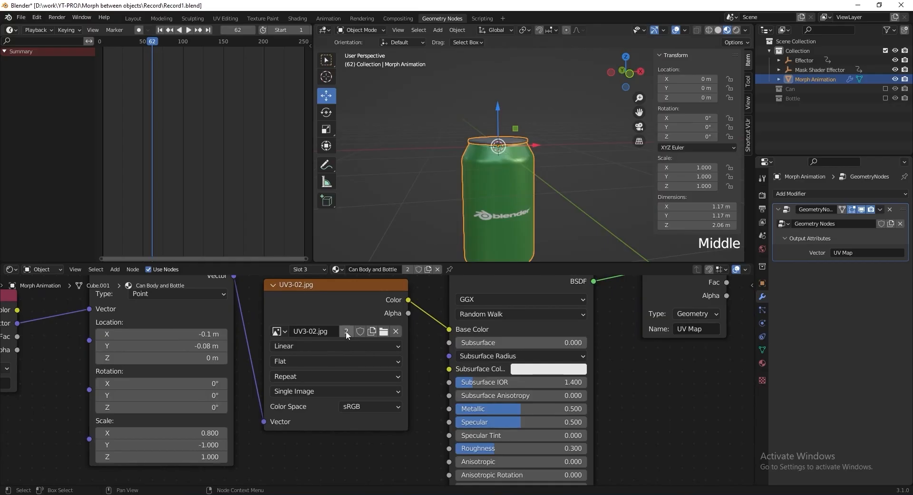
click(346, 330)
click(387, 331)
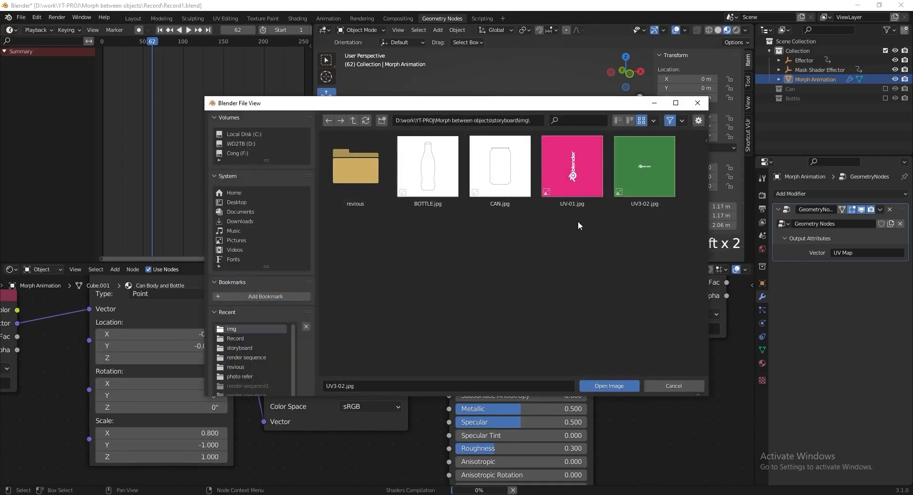
double_click(576, 209)
scroll(504, 342, down, 1)
scroll(503, 342, down, 2)
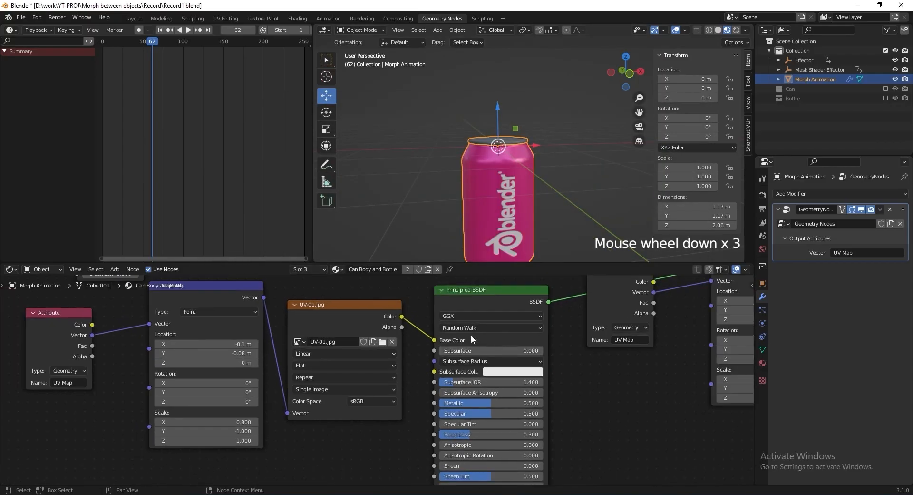
Step: Set the duplicated Mapping node's Location X to 0.6 m and Scale X to 1.2, and check the can's label and seam
middle_drag(471, 335, 547, 336)
scroll(370, 328, up, 4)
middle_drag(369, 328, 374, 353)
click(383, 361)
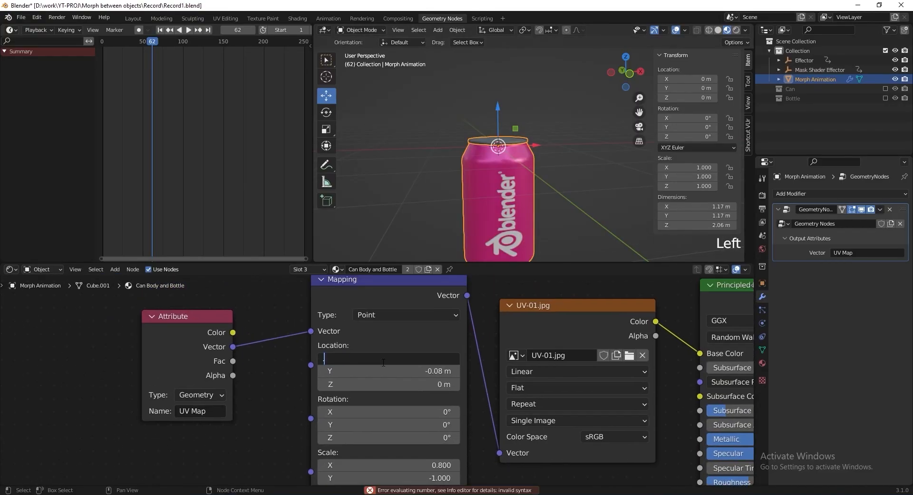
text(.6)
key(Return)
middle_drag(407, 407, 390, 354)
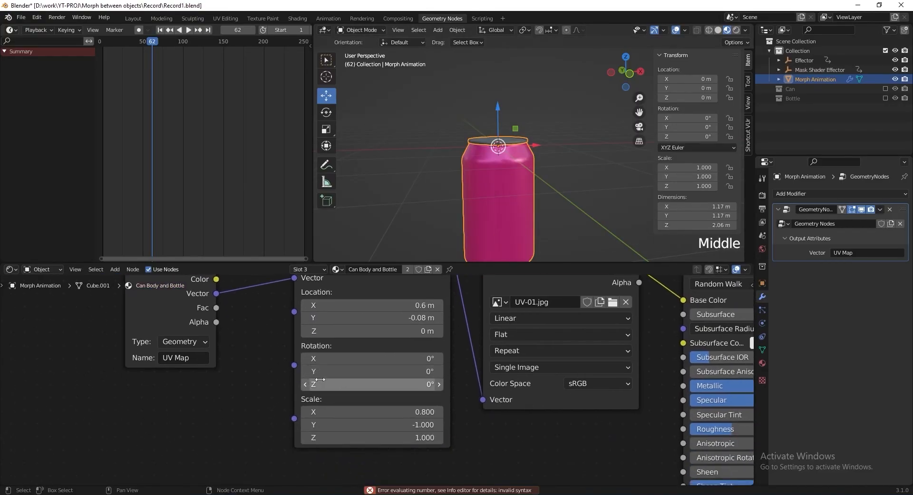
click(356, 411)
text(1.2)
key(Return)
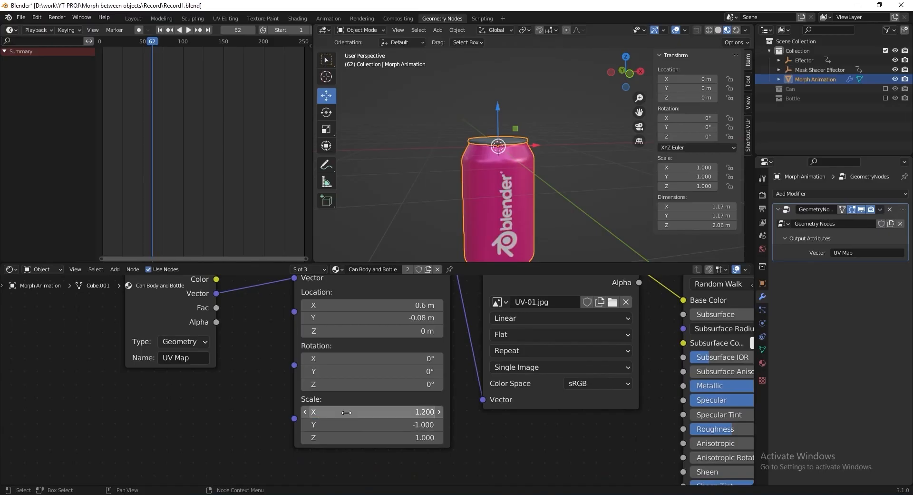
shift+middle_drag(501, 185, 521, 153)
scroll(506, 155, up, 2)
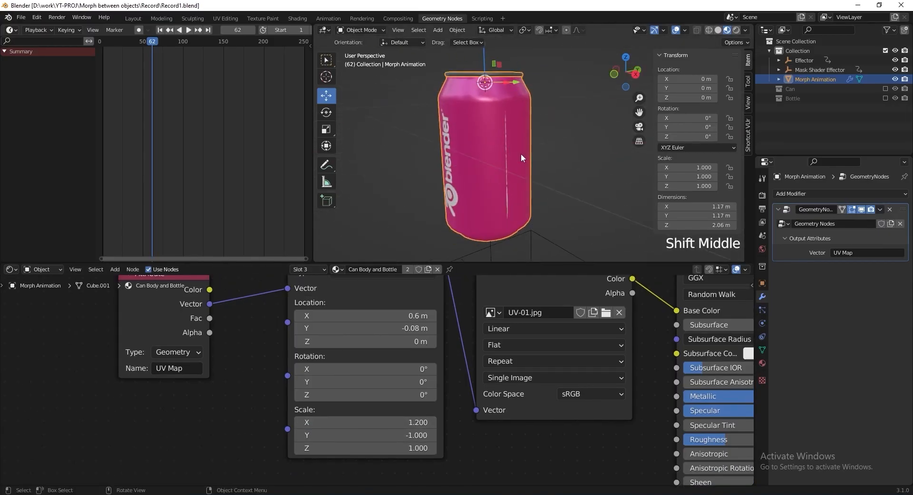
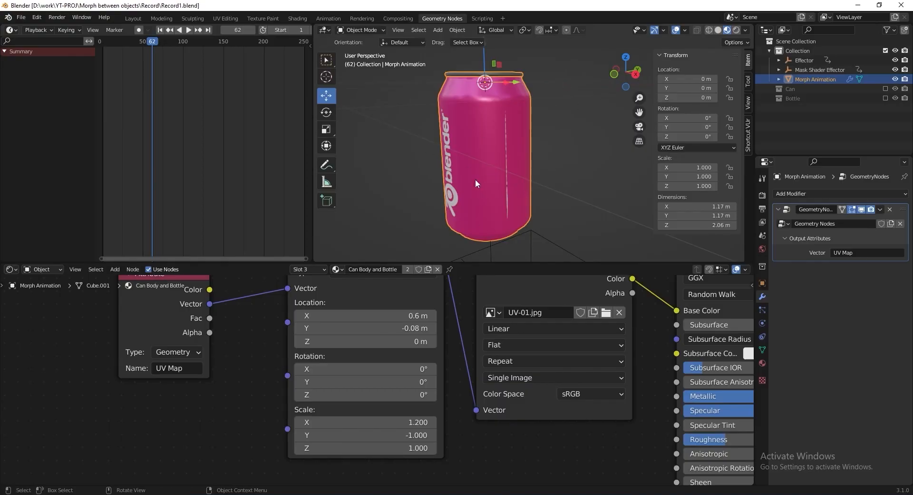
Step: Switch the node area to the Geometry Node Editor and enter the Can Body node group
click(11, 269)
click(45, 348)
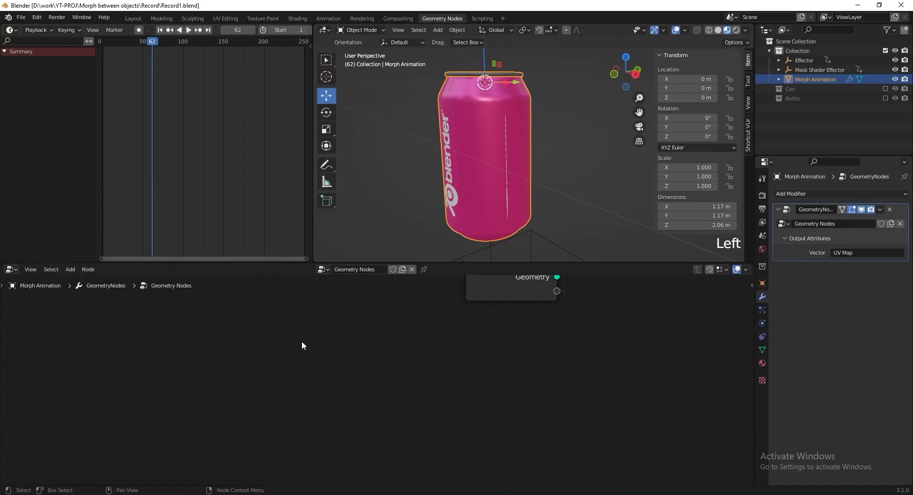
scroll(304, 340, down, 6)
middle_drag(306, 344, 258, 372)
scroll(376, 376, up, 10)
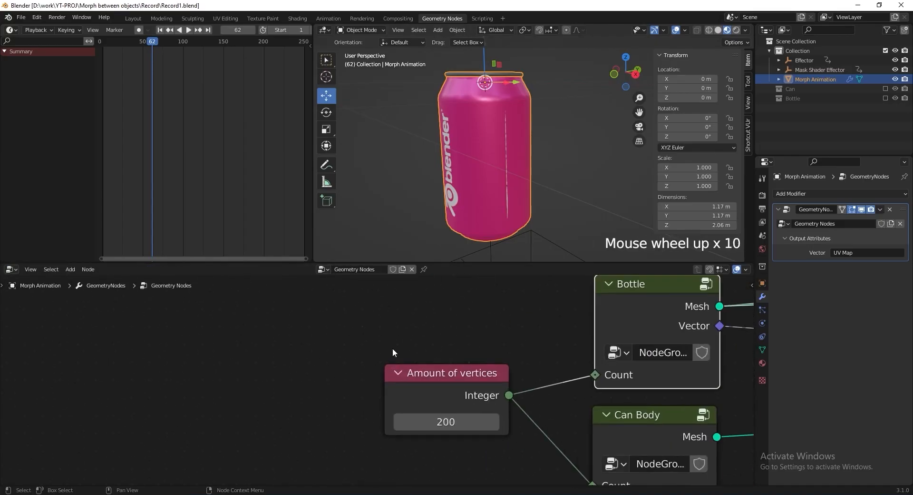
middle_drag(393, 347, 396, 402)
click(396, 402)
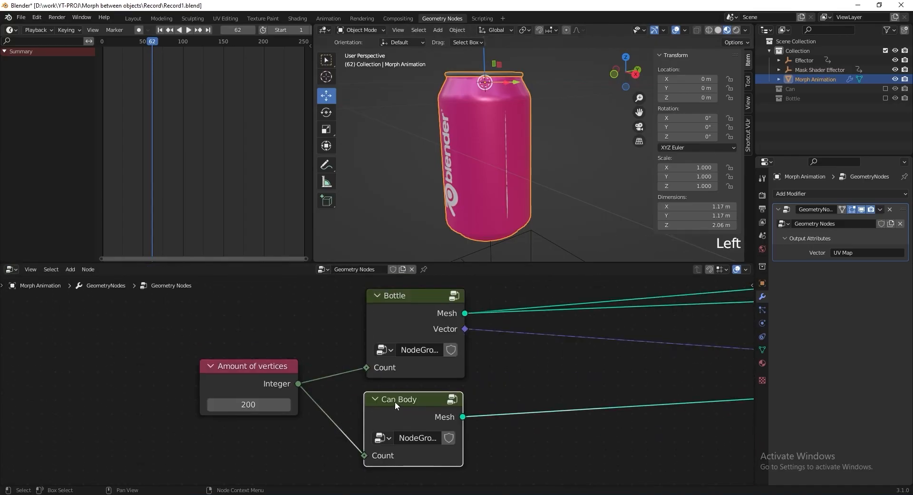
key(Tab)
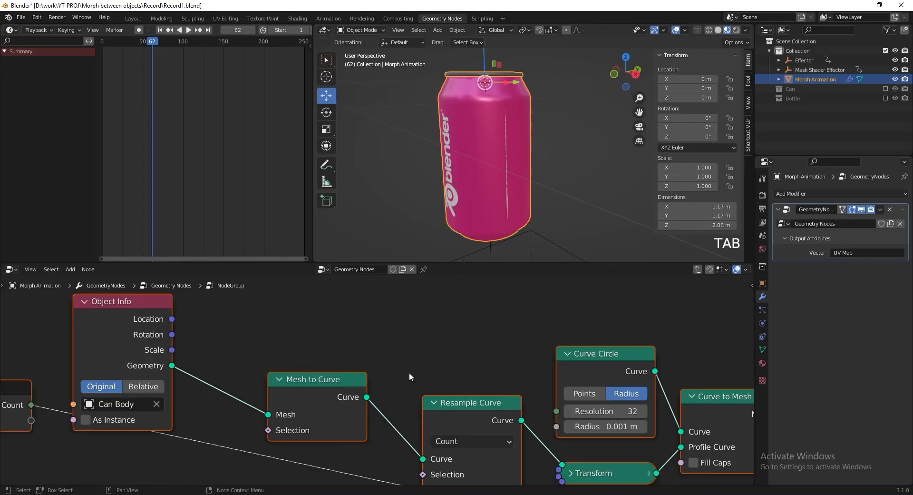
scroll(409, 372, down, 3)
middle_drag(412, 376, 293, 373)
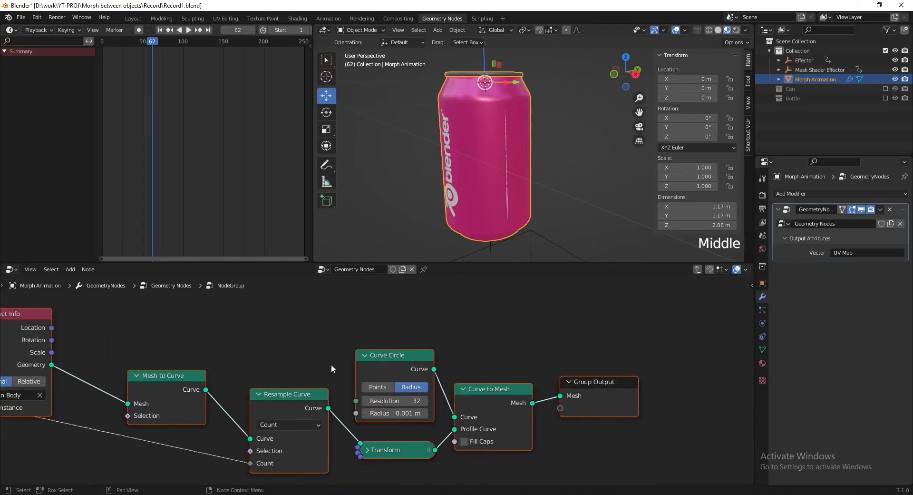
Step: Expose the Curve Circle's Resolution as a group input of the Can Body node group and return to the main node tree
click(394, 356)
mouse_move(393, 356)
mouse_down()
mouse_move(376, 348)
mouse_move(374, 298)
mouse_move(369, 329)
mouse_move(384, 334)
mouse_move(384, 353)
mouse_up()
middle_drag(290, 322, 366, 324)
middle_drag(444, 346, 537, 342)
drag(523, 392, 110, 407)
key(Tab)
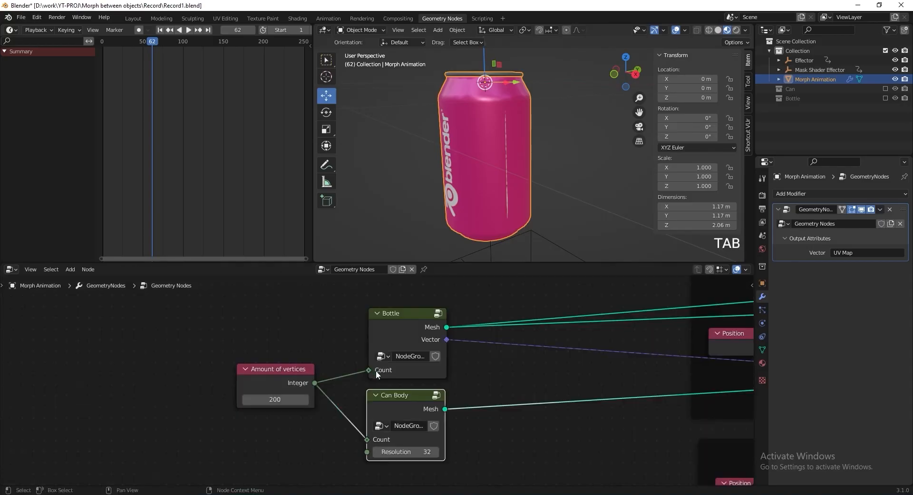
Step: Expose the Curve Circle's Resolution as an input of the Bottle node group and return to the main node tree
middle_drag(377, 374, 353, 345)
scroll(380, 315, up, 1)
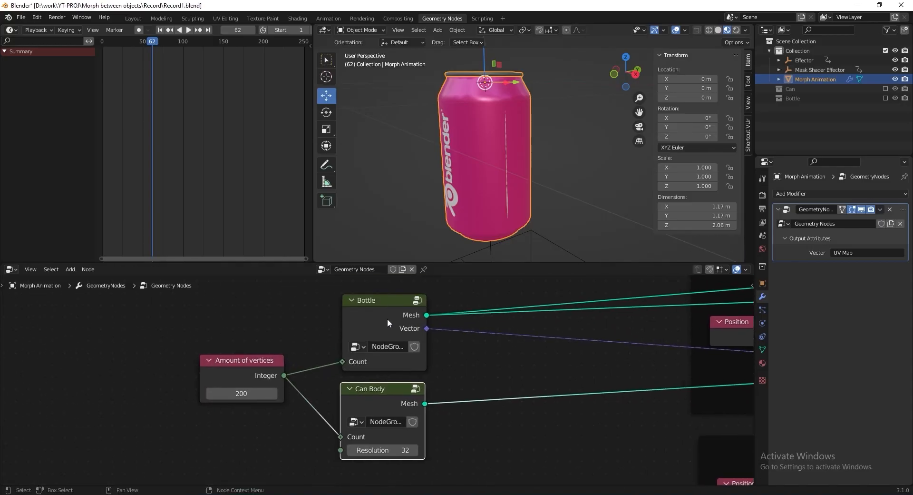
click(387, 318)
key(Tab)
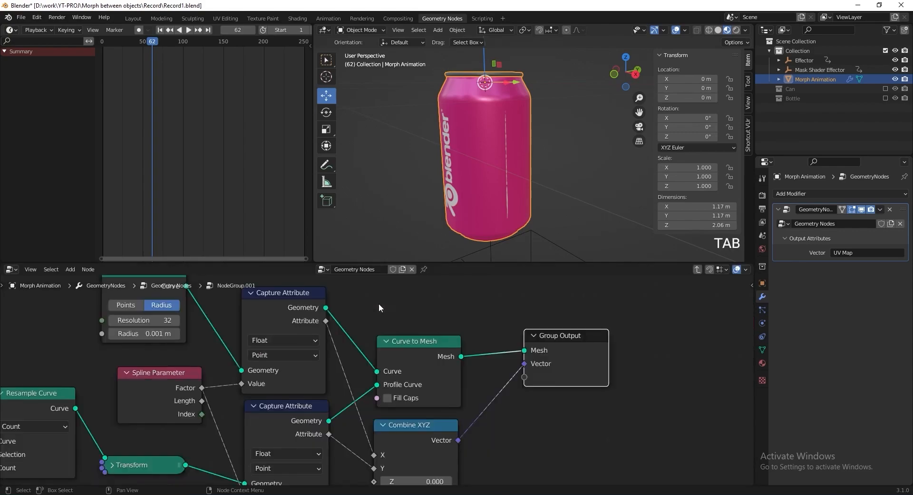
scroll(407, 324, down, 1)
middle_drag(413, 330, 498, 354)
drag(569, 349, 162, 391)
key(Tab)
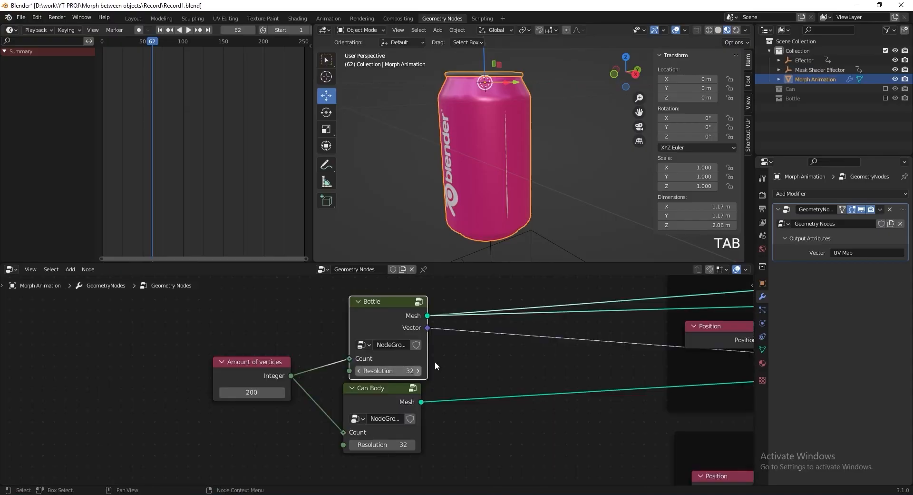
Step: Duplicate the Amount of vertices integer node and connect the copy to the Resolution inputs of both Bottle and Can Body
click(258, 366)
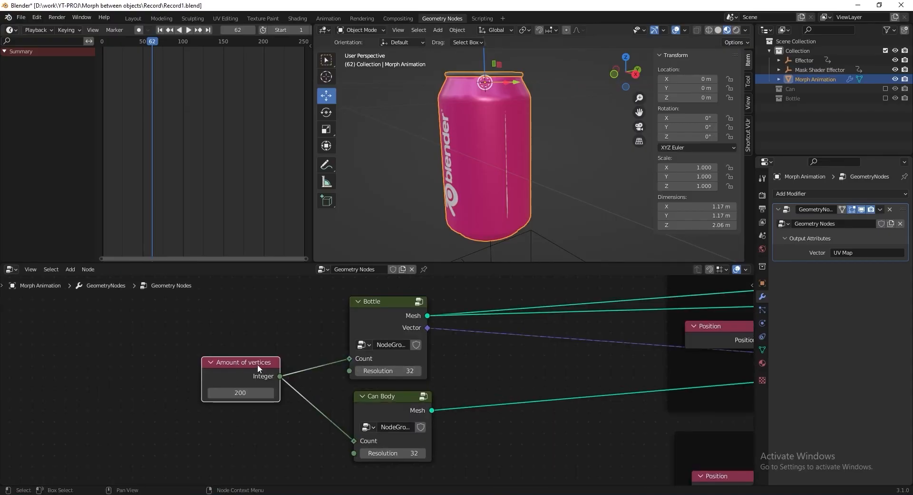
key(shift+d)
click(258, 440)
middle_drag(259, 439, 245, 406)
drag(261, 419, 338, 334)
drag(261, 419, 339, 420)
Step: Set the duplicated integer node's value to 400 and save the file
middle_drag(360, 437, 369, 433)
click(228, 432)
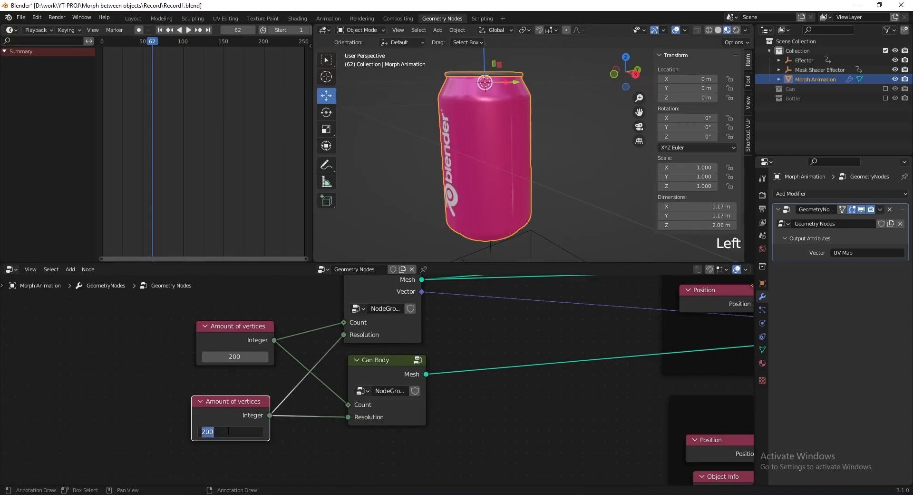
text(400)
key(Return)
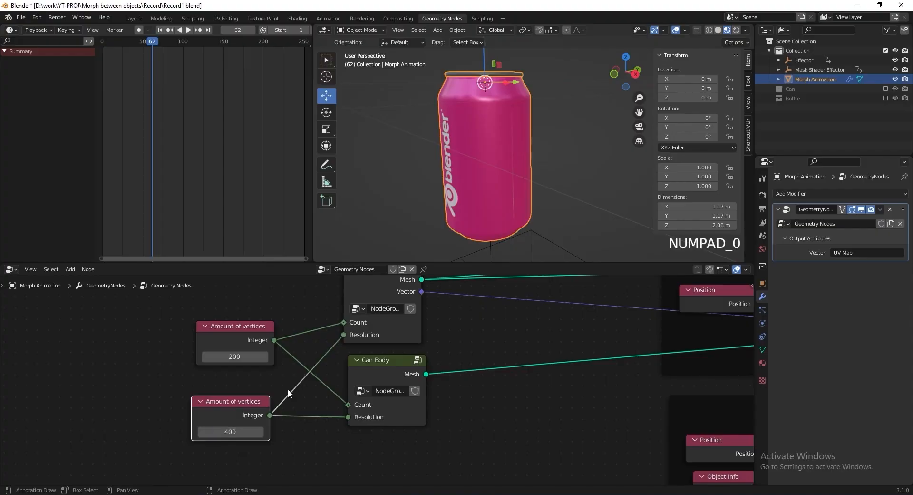
middle_drag(442, 199, 499, 181)
key(ctrl+s)
Step: Play the bottle-to-can morph animation in front view to check the material transition
key(KP_1)
shift+middle_drag(512, 136, 515, 176)
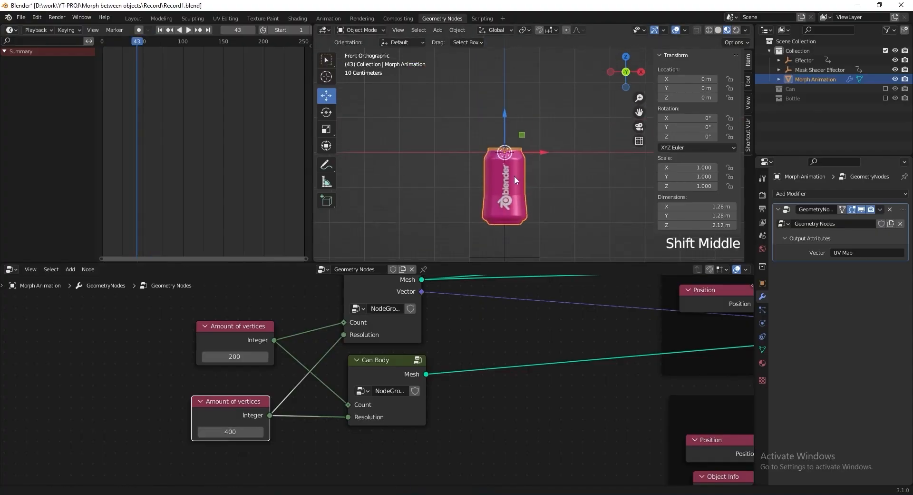
key(Left)
key(space)
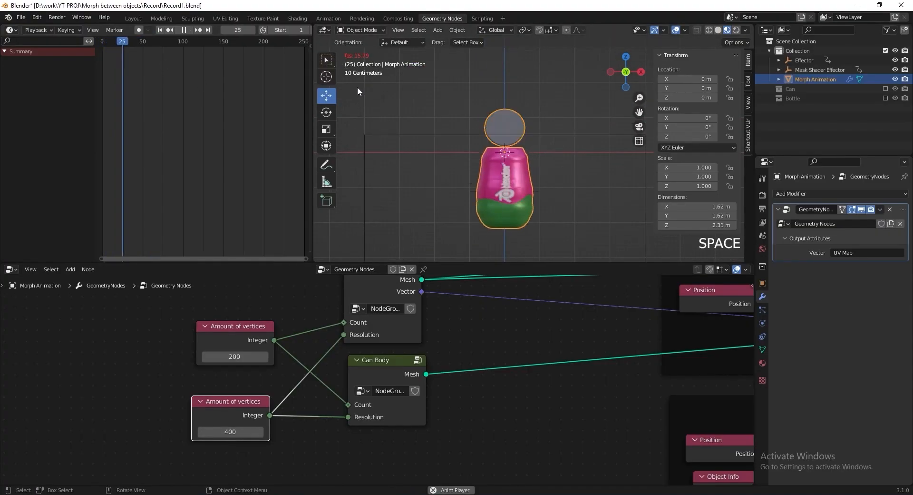
key(space)
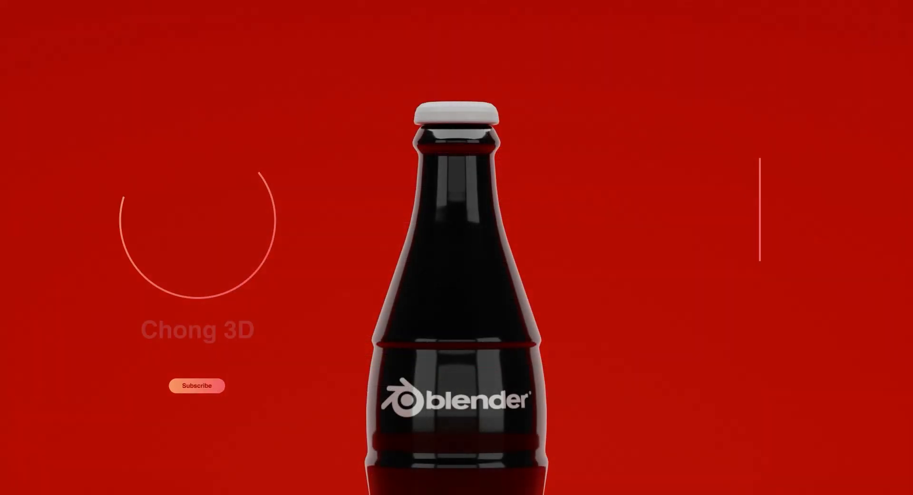